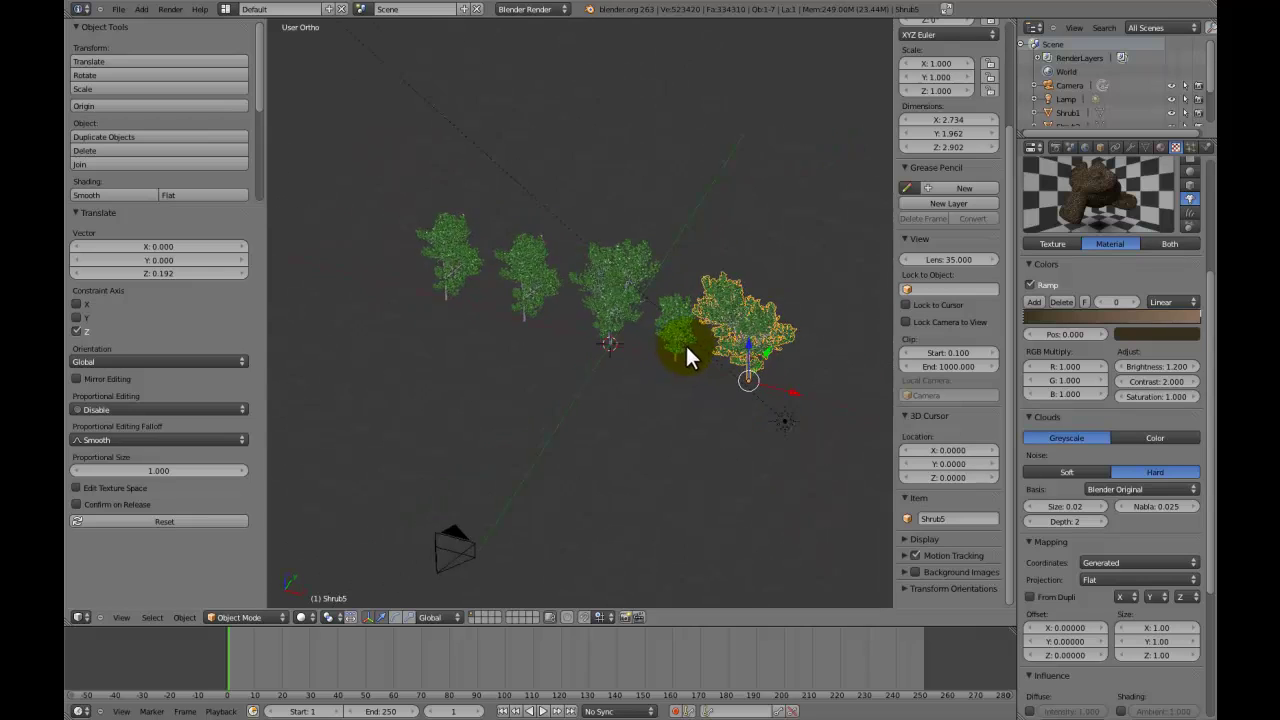
- Examine the five shrub models from several angles, selecting individual shrubs in turn
{"action": "scroll", "coordinate": [785, 324], "scroll_direction": "up", "scroll_amount": 4}
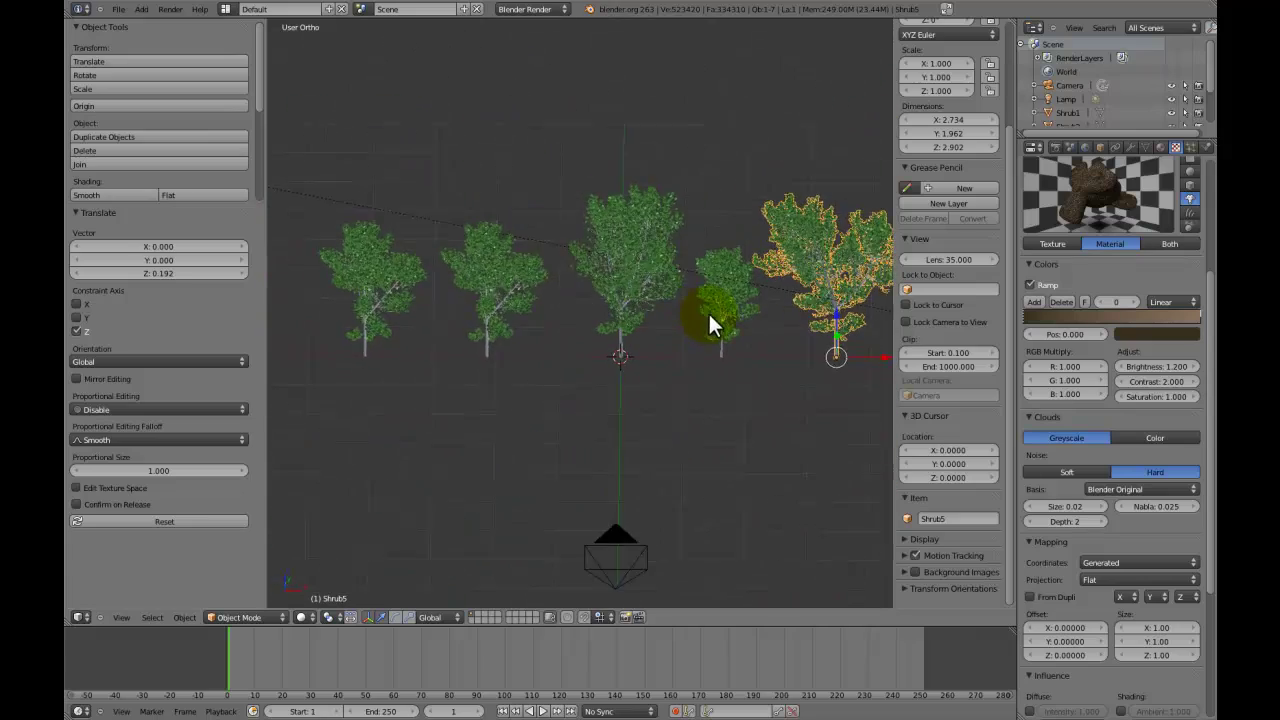
{"action": "scroll", "coordinate": [677, 369], "scroll_direction": "up", "scroll_amount": 2}
{"action": "mouse_move", "coordinate": [551, 351]}
{"action": "middle_mouse_down"}
{"action": "mouse_move", "coordinate": [554, 316]}
{"action": "mouse_move", "coordinate": [627, 325]}
{"action": "mouse_move", "coordinate": [564, 330]}
{"action": "middle_mouse_up"}
{"action": "scroll", "coordinate": [554, 316], "scroll_direction": "down", "scroll_amount": 3}
{"action": "right_click", "coordinate": [614, 350]}
{"action": "right_click", "coordinate": [522, 312]}
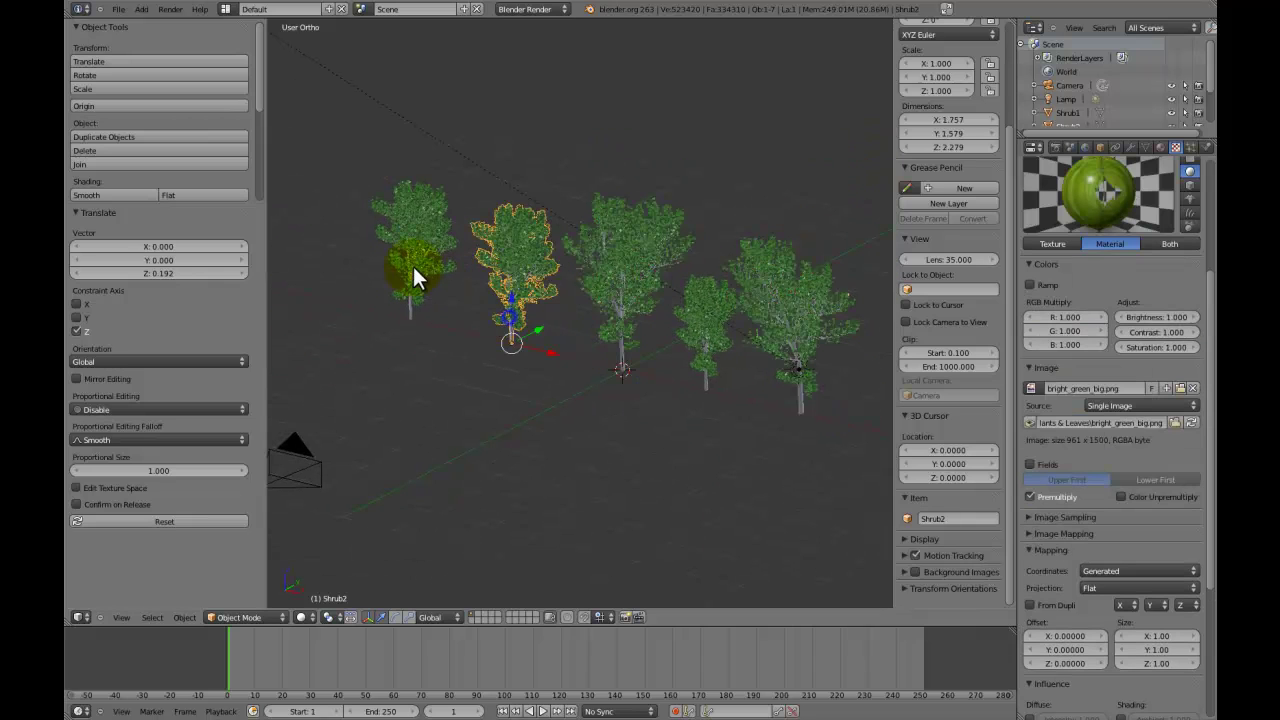
{"action": "right_click", "coordinate": [413, 266]}
{"action": "right_click", "coordinate": [684, 345]}
{"action": "middle_click_drag", "start_coordinate": [682, 350], "coordinate": [745, 409]}
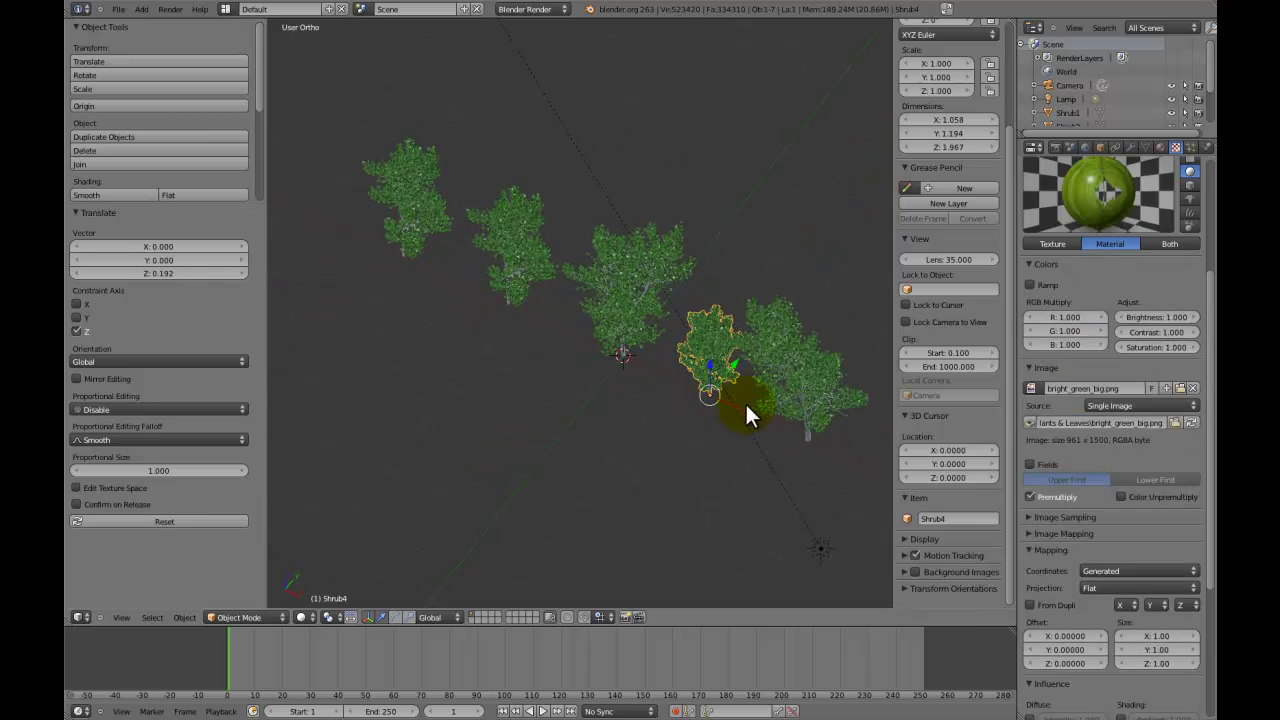
{"action": "right_click", "coordinate": [812, 362]}
{"action": "middle_click_drag", "start_coordinate": [812, 362], "coordinate": [712, 383]}
{"action": "scroll", "coordinate": [720, 402], "scroll_direction": "down", "scroll_amount": 2}
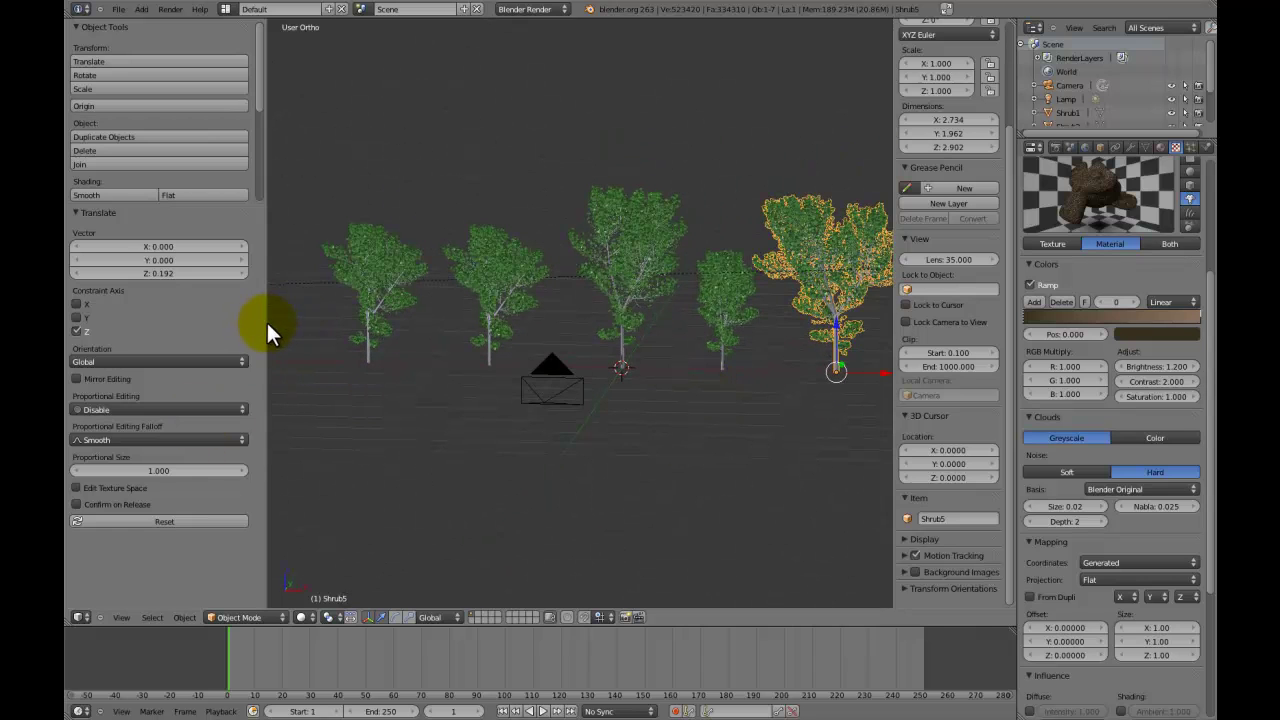
- Deselect all the shrubs and switch the 3D view to the empty second layer
{"action": "left_click_drag", "start_coordinate": [260, 323], "coordinate": [208, 331]}
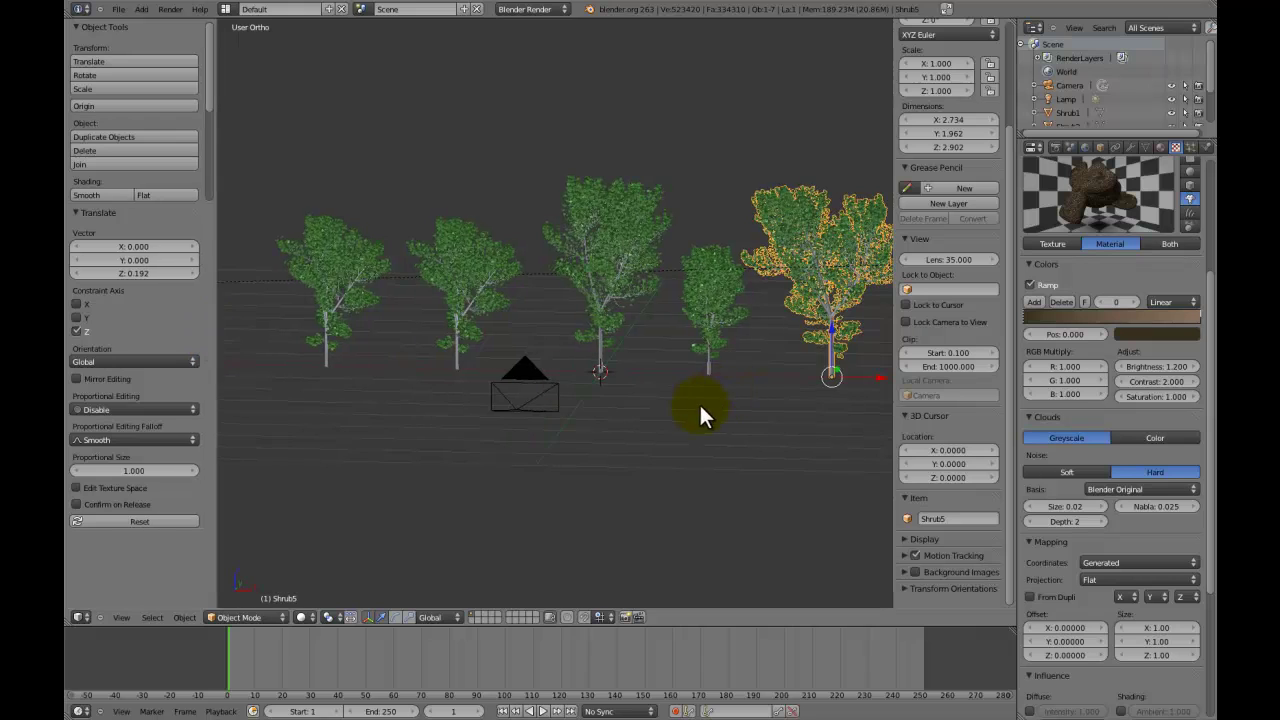
{"action": "middle_click_drag", "start_coordinate": [699, 402], "coordinate": [433, 560]}
{"action": "scroll", "coordinate": [682, 418], "scroll_direction": "up", "scroll_amount": 2}
{"action": "key", "text": "a"}
{"action": "scroll", "coordinate": [682, 418], "scroll_direction": "down", "scroll_amount": 2}
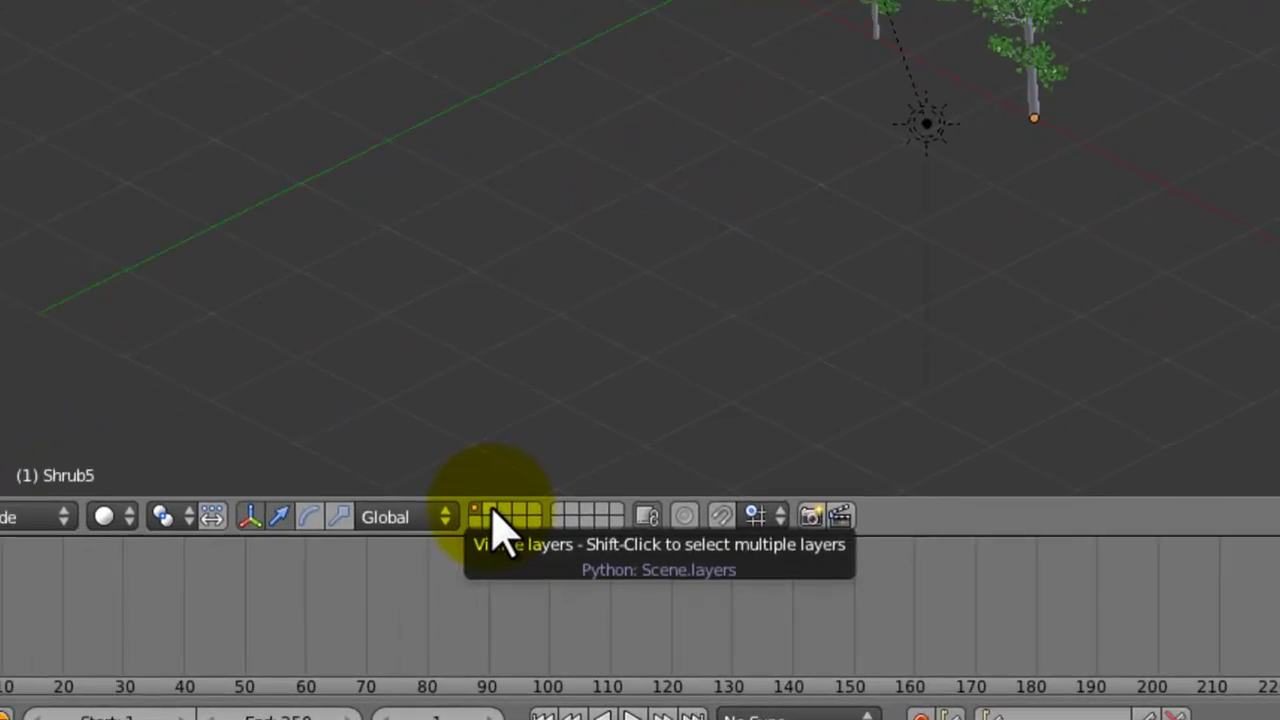
{"action": "left_click", "coordinate": [478, 614]}
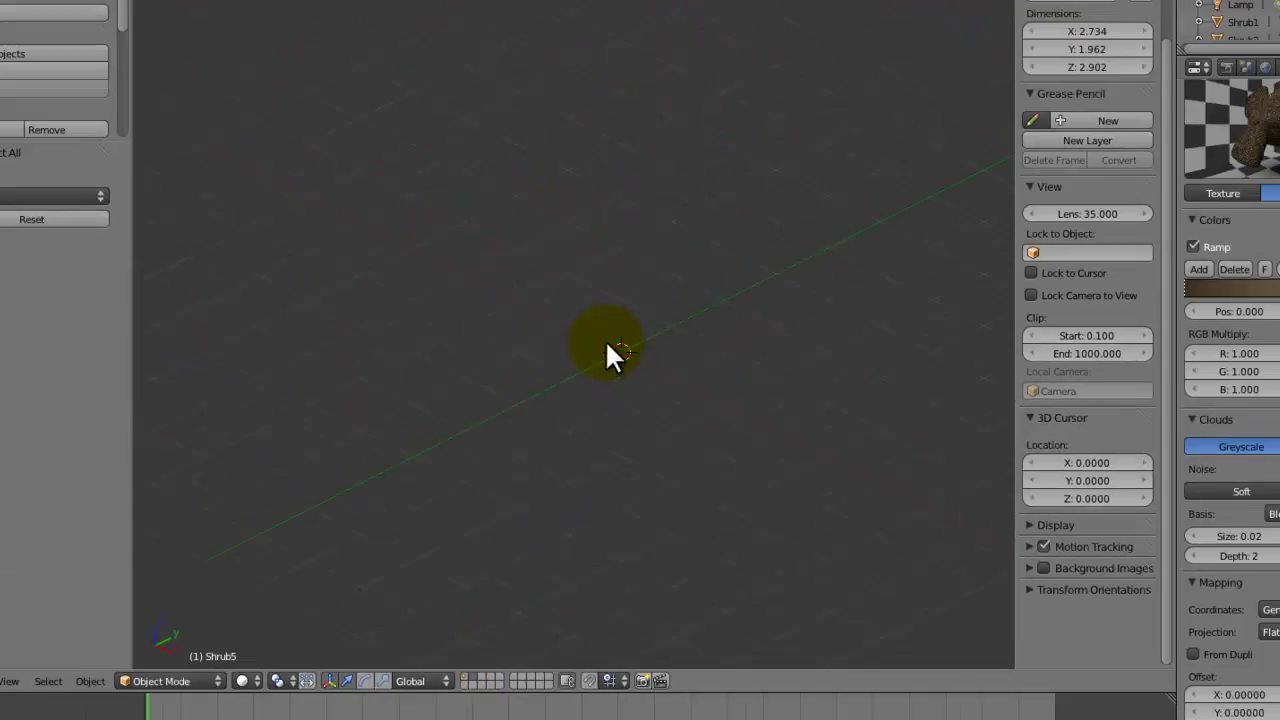
{"action": "middle_click_drag", "start_coordinate": [606, 343], "coordinate": [646, 436]}
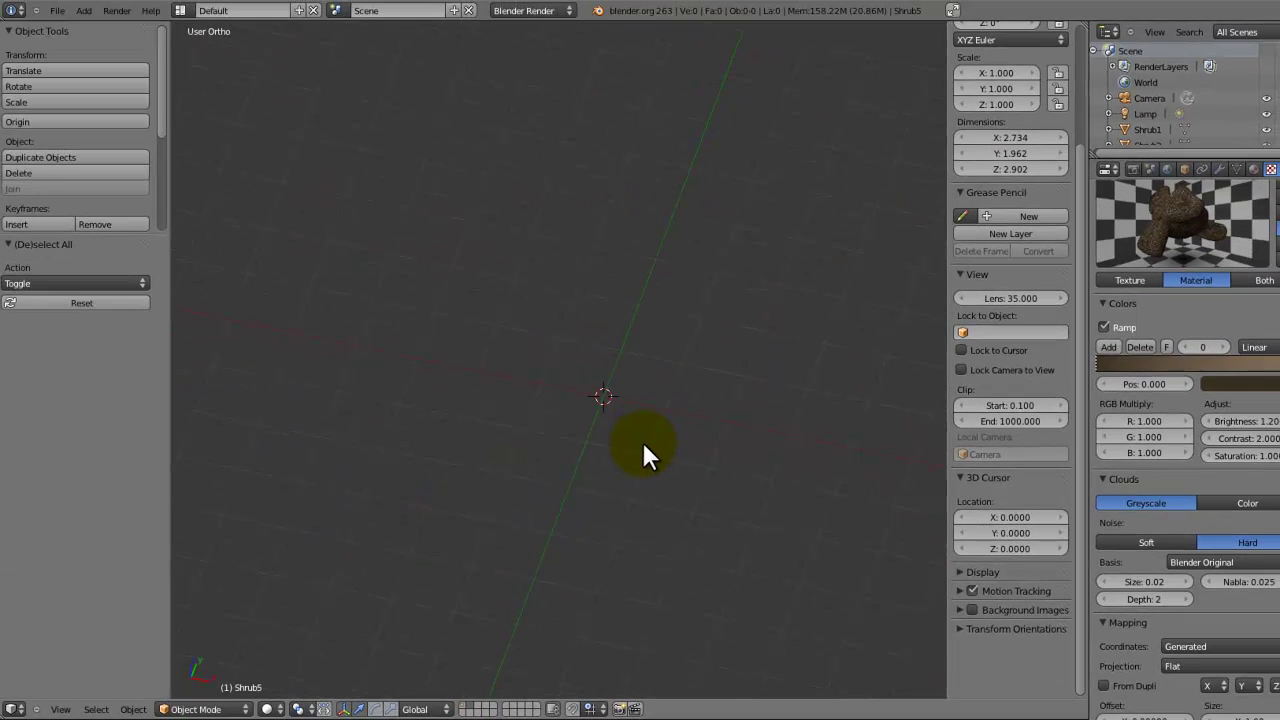
- Split the 3D view and display the image Frame0195.png in a UV/Image Editor
{"action": "left_click_drag", "start_coordinate": [1081, 28], "coordinate": [599, 640]}
{"action": "left_click", "coordinate": [557, 709]}
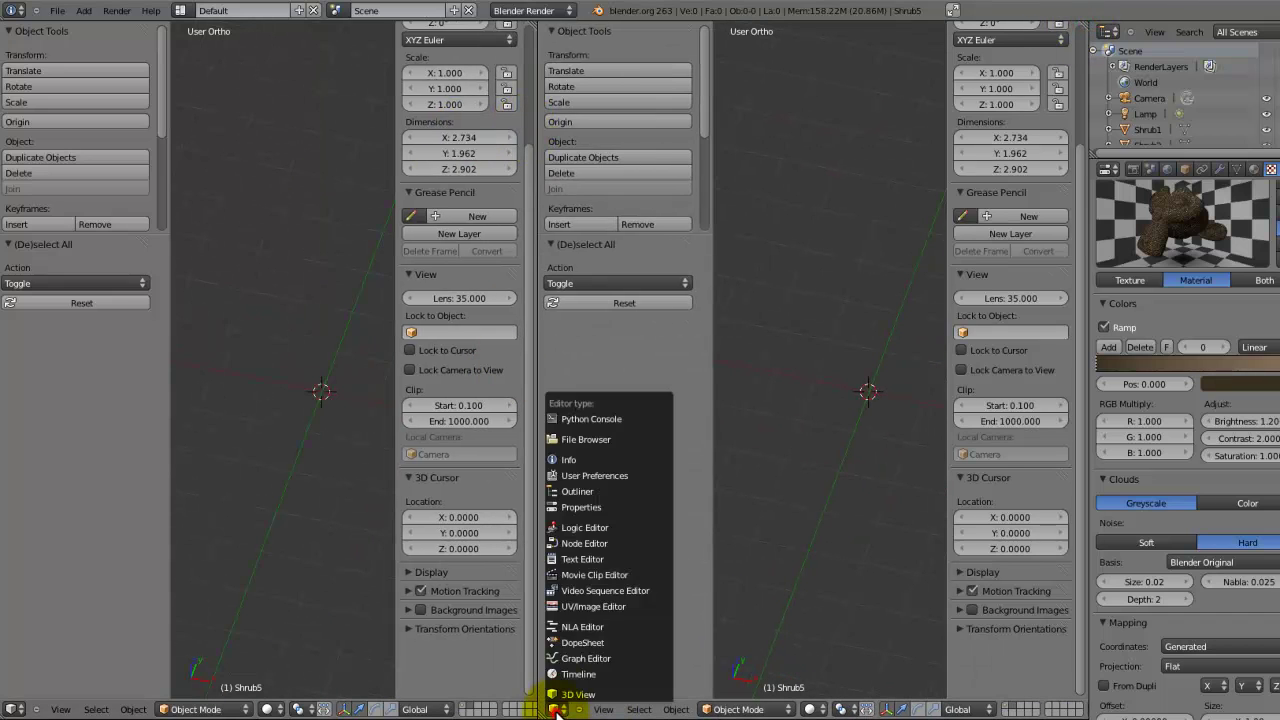
{"action": "left_click", "coordinate": [583, 605]}
{"action": "left_click", "coordinate": [669, 709]}
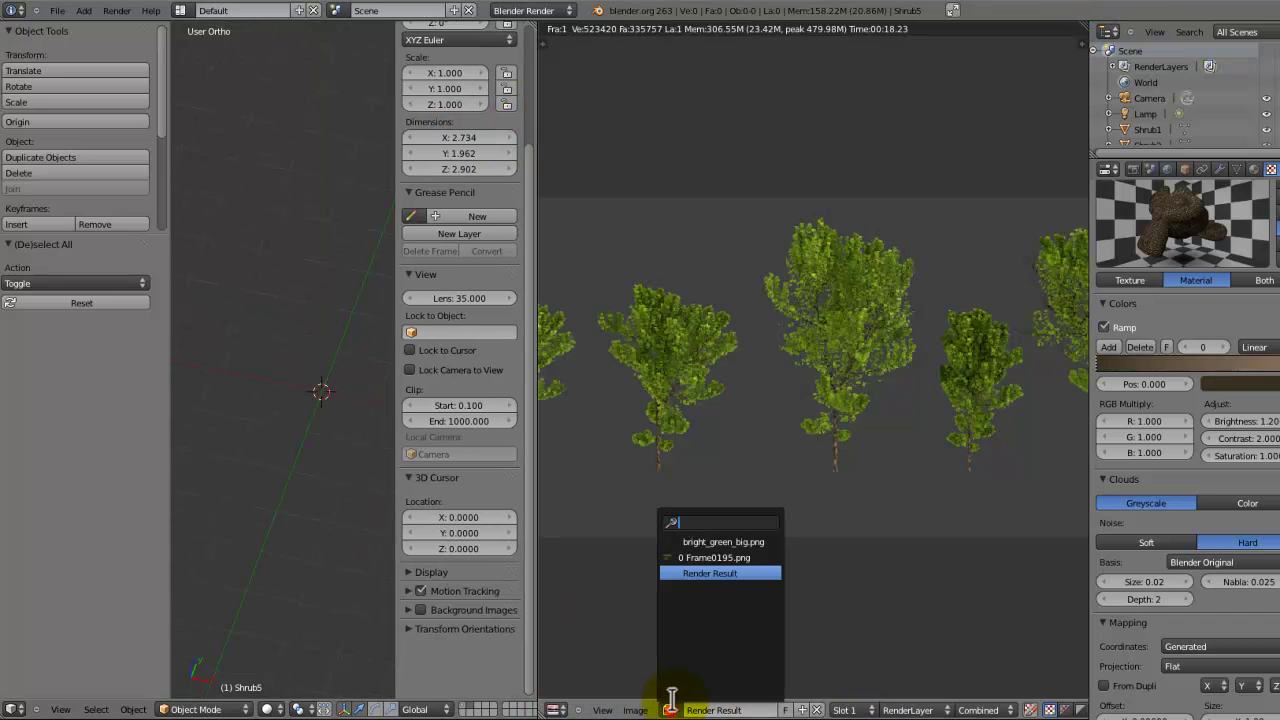
{"action": "left_click", "coordinate": [708, 558]}
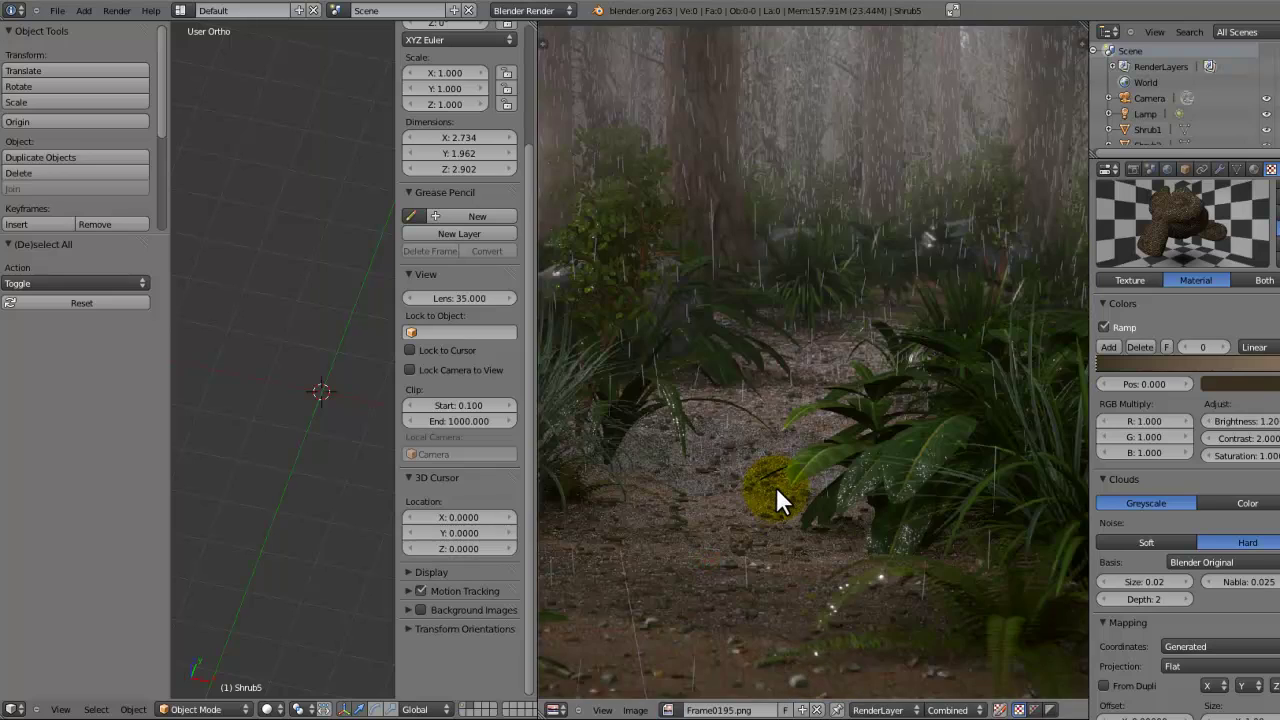
- Maximize the reference image and examine the fern in the foreground beside the path
{"action": "key", "text": "ctrl+Up"}
{"action": "middle_click_drag", "start_coordinate": [942, 637], "coordinate": [845, 340]}
{"action": "scroll", "coordinate": [834, 404], "scroll_direction": "up", "scroll_amount": 3}
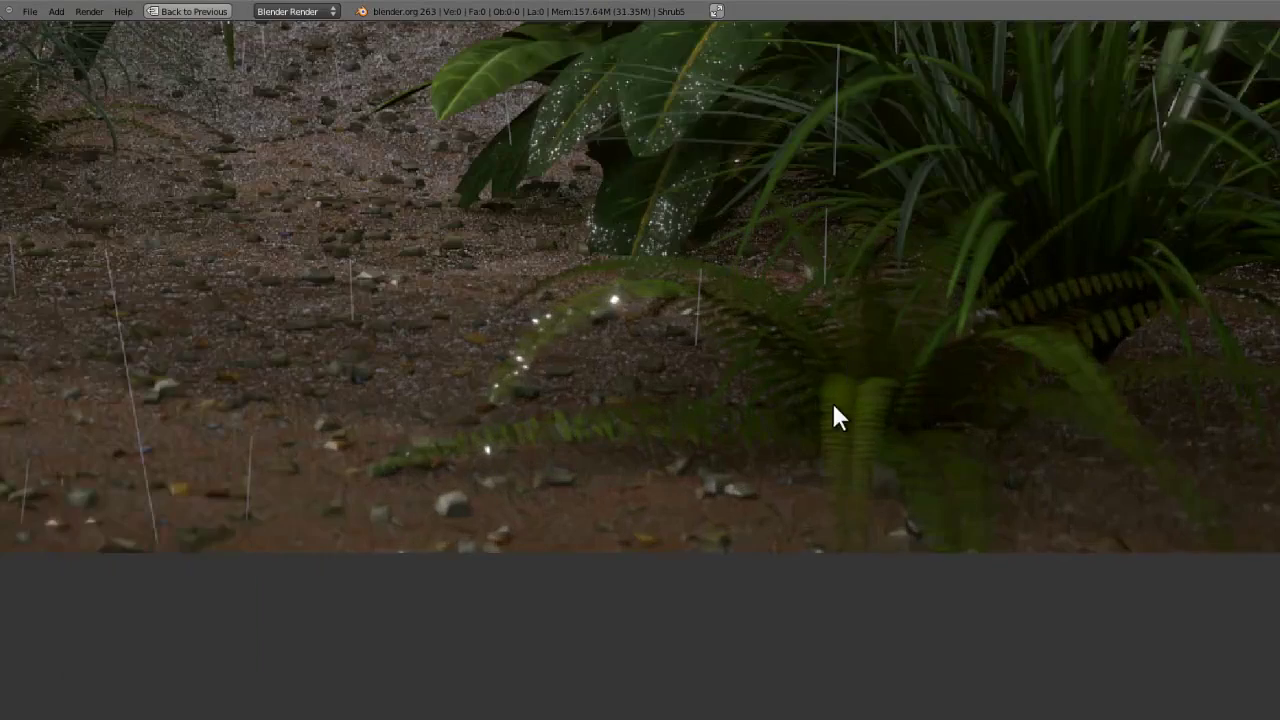
{"action": "middle_click_drag", "start_coordinate": [830, 410], "coordinate": [698, 485]}
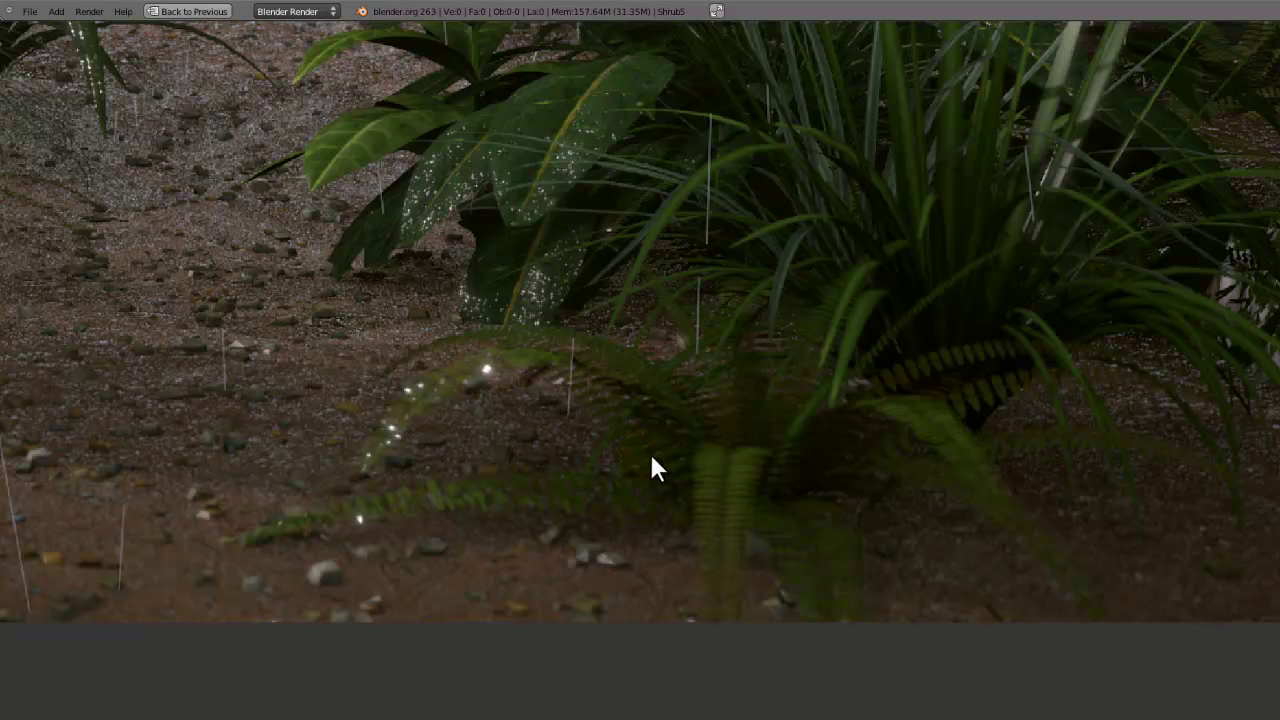
{"action": "middle_click_drag", "start_coordinate": [651, 456], "coordinate": [706, 514]}
{"action": "scroll", "coordinate": [654, 468], "scroll_direction": "down", "scroll_amount": 1}
{"action": "middle_click_drag", "start_coordinate": [783, 472], "coordinate": [990, 532]}
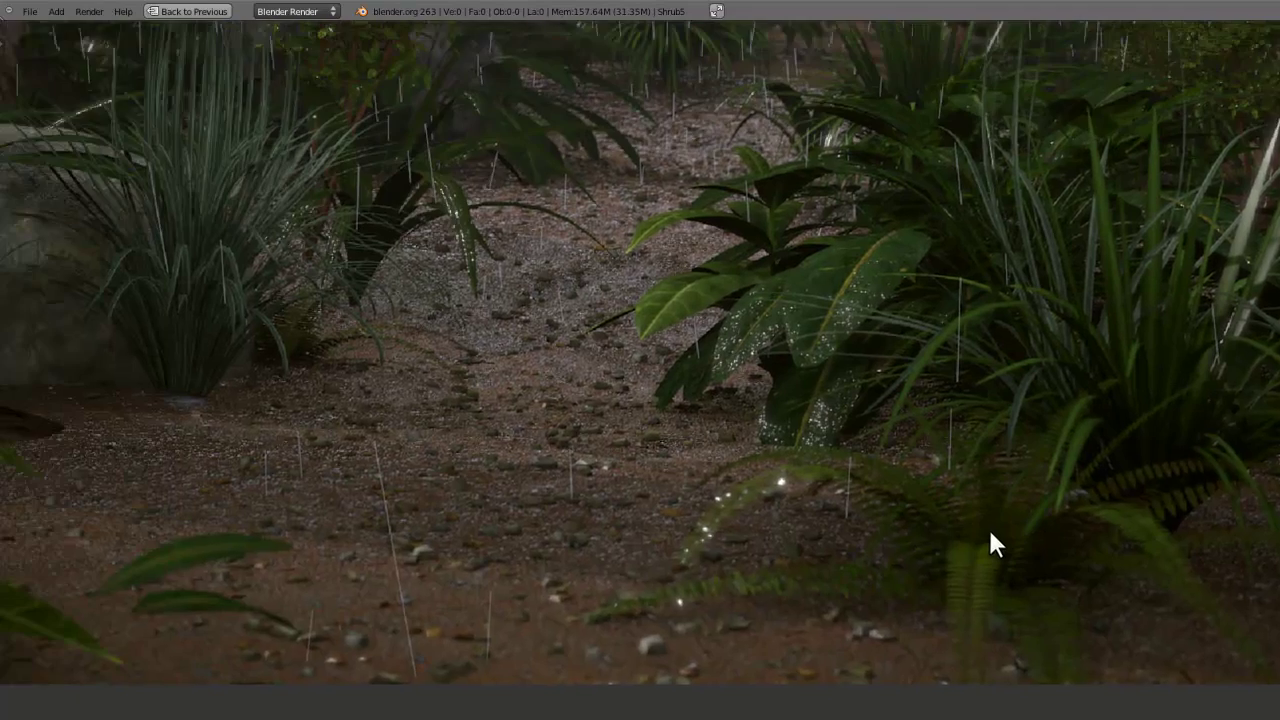
{"action": "scroll", "coordinate": [960, 540], "scroll_direction": "down", "scroll_amount": 2}
{"action": "middle_click_drag", "start_coordinate": [849, 547], "coordinate": [640, 517]}
{"action": "scroll", "coordinate": [618, 498], "scroll_direction": "up", "scroll_amount": 2}
{"action": "scroll", "coordinate": [620, 512], "scroll_direction": "up", "scroll_amount": 2}
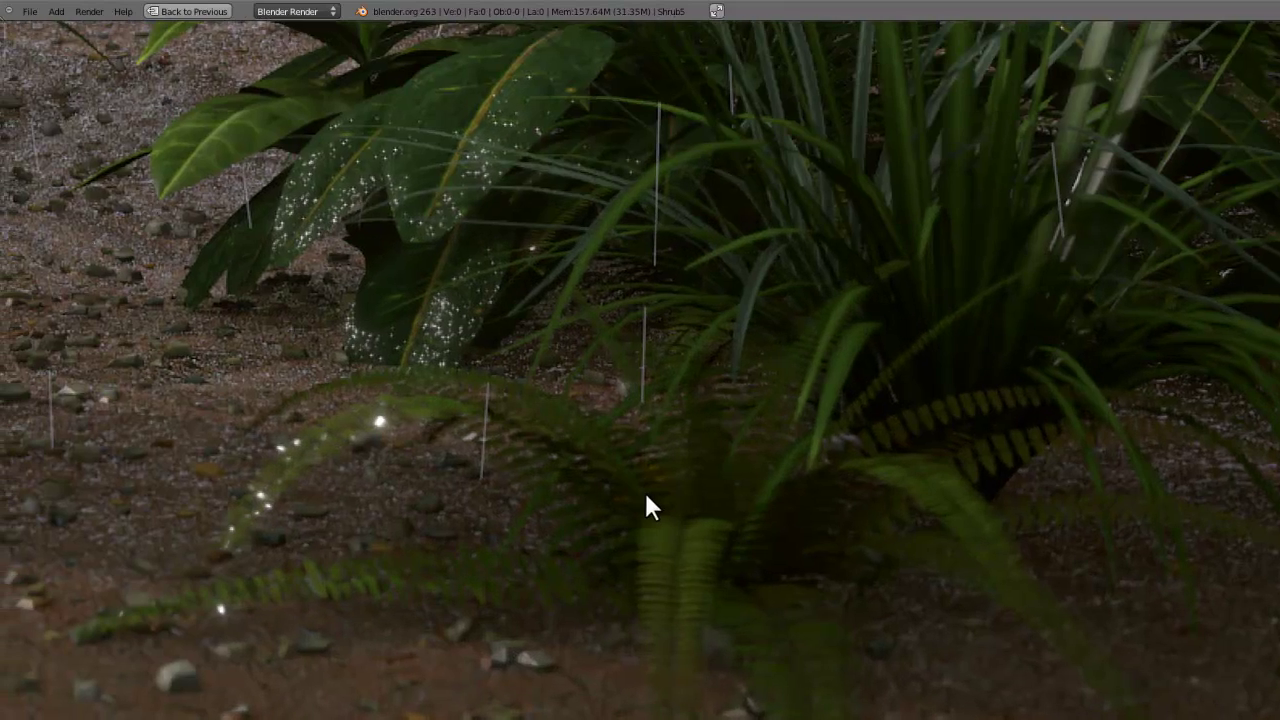
{"action": "scroll", "coordinate": [646, 443], "scroll_direction": "down", "scroll_amount": 4}
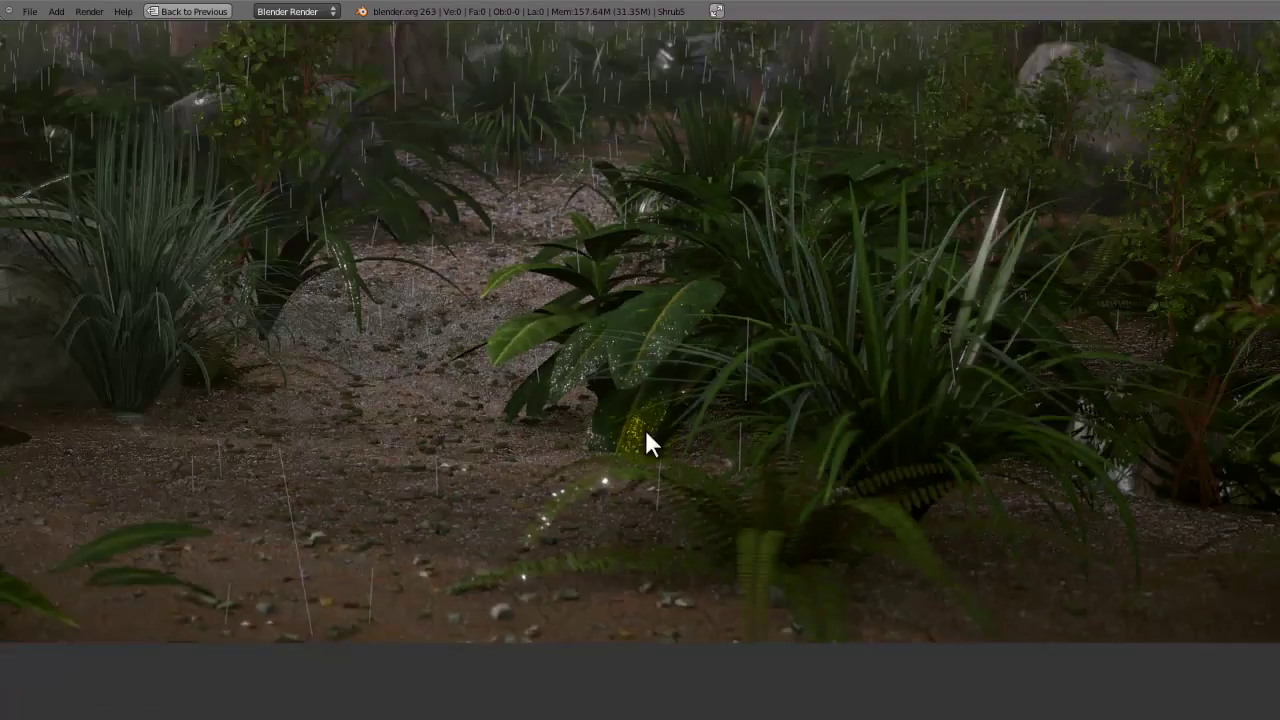
{"action": "scroll", "coordinate": [677, 486], "scroll_direction": "up", "scroll_amount": 3}
- Restore the window layout, merge the image editor back into the 3D view, and save the file
{"action": "key", "text": "ctrl+Up"}
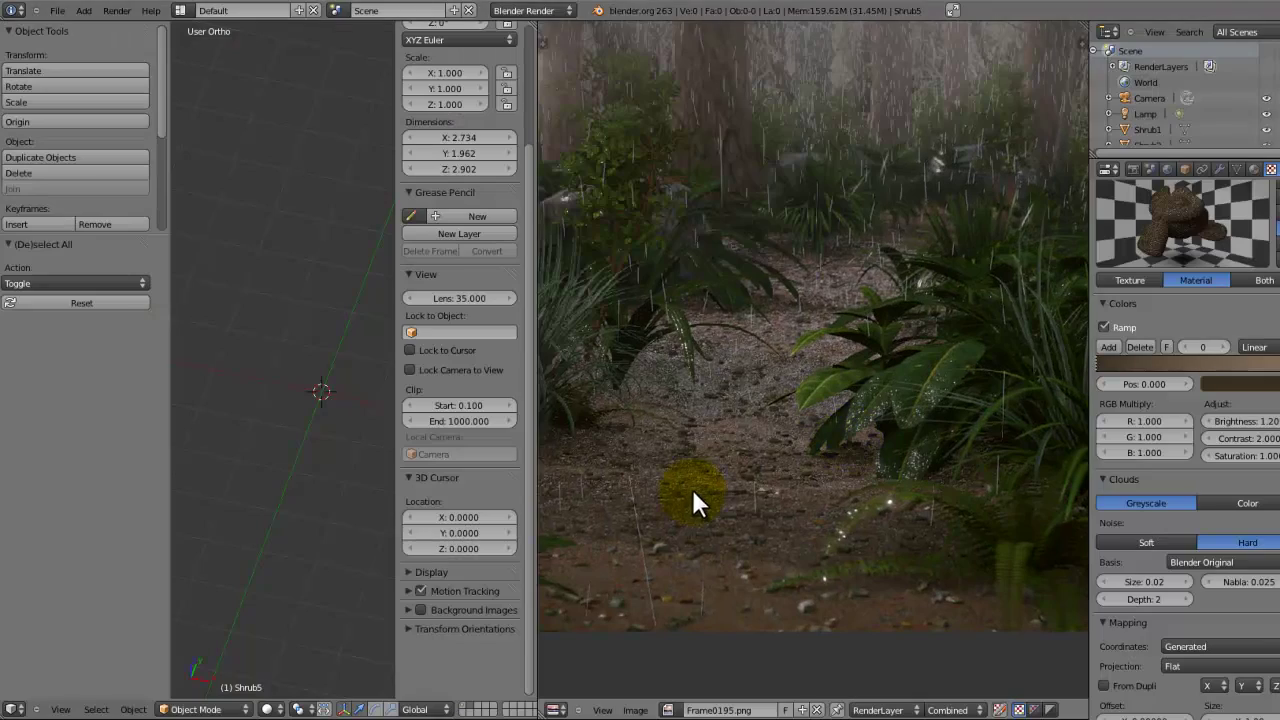
{"action": "left_click_drag", "start_coordinate": [534, 23], "coordinate": [765, 90]}
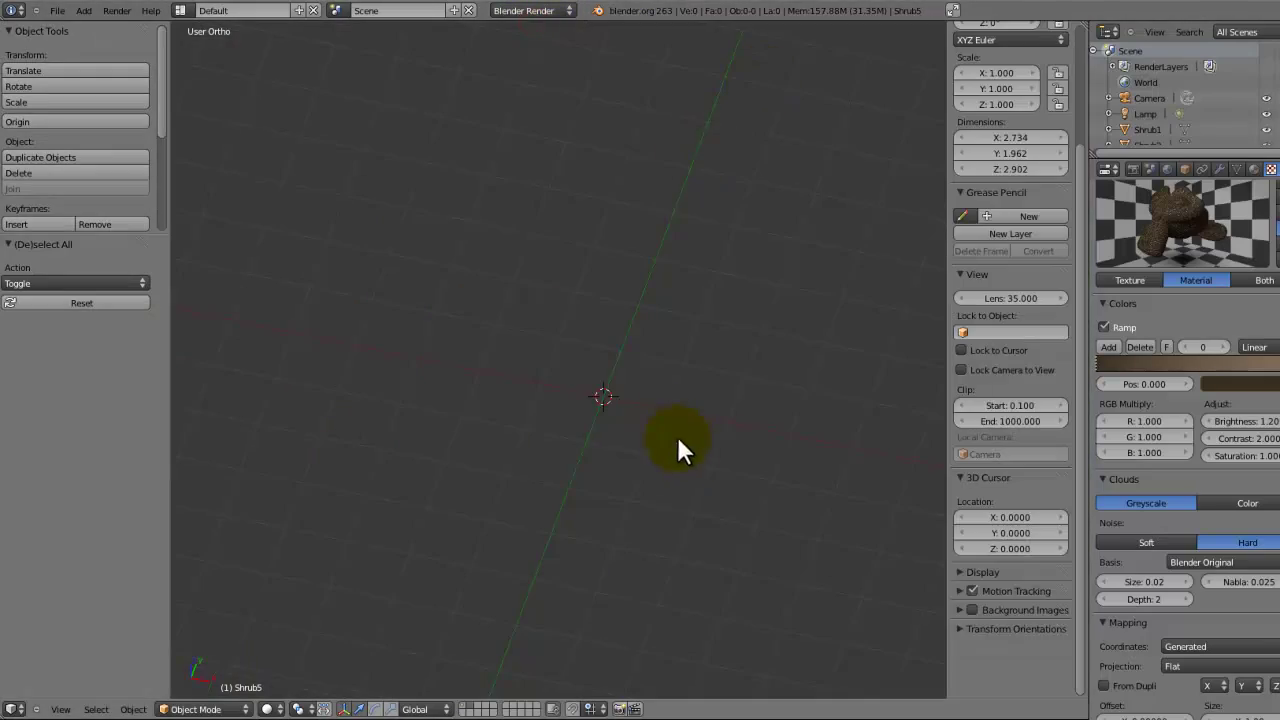
{"action": "key", "text": "ctrl+s"}
{"action": "left_click", "coordinate": [650, 390]}
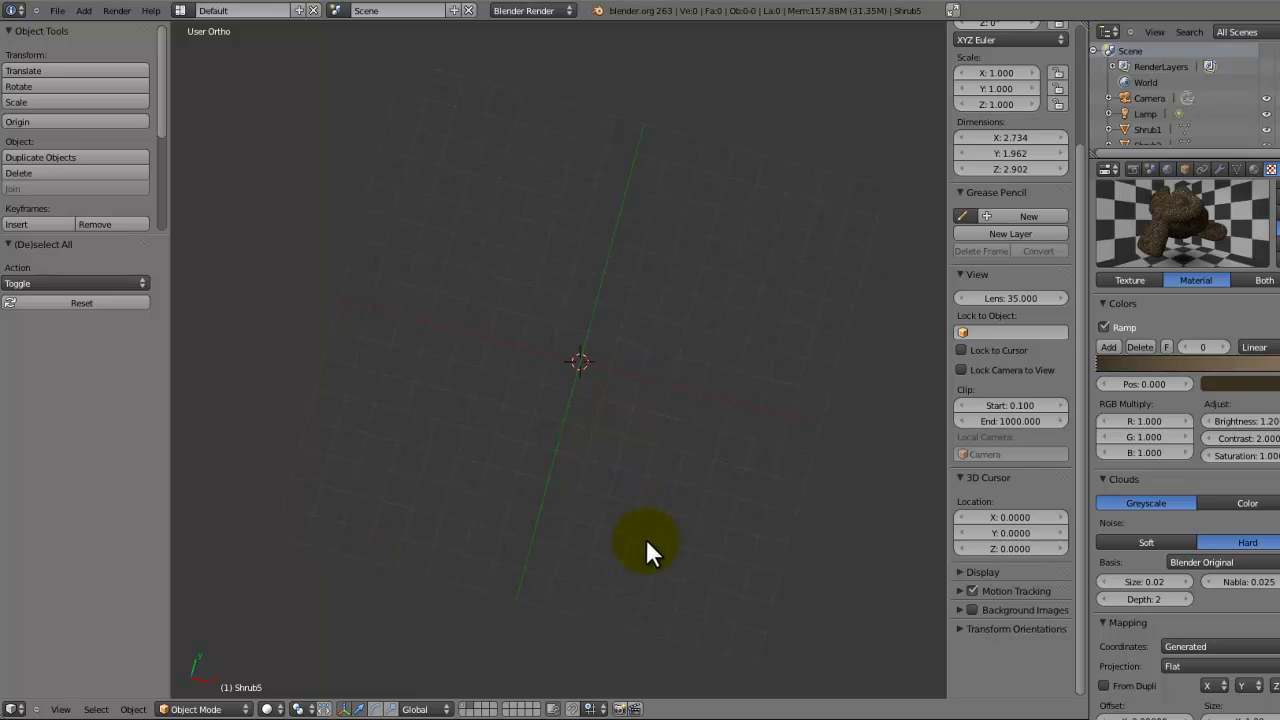
- Add a mesh plane at the 3D cursor on the empty layer
{"action": "middle_click_drag", "start_coordinate": [593, 446], "coordinate": [592, 444]}
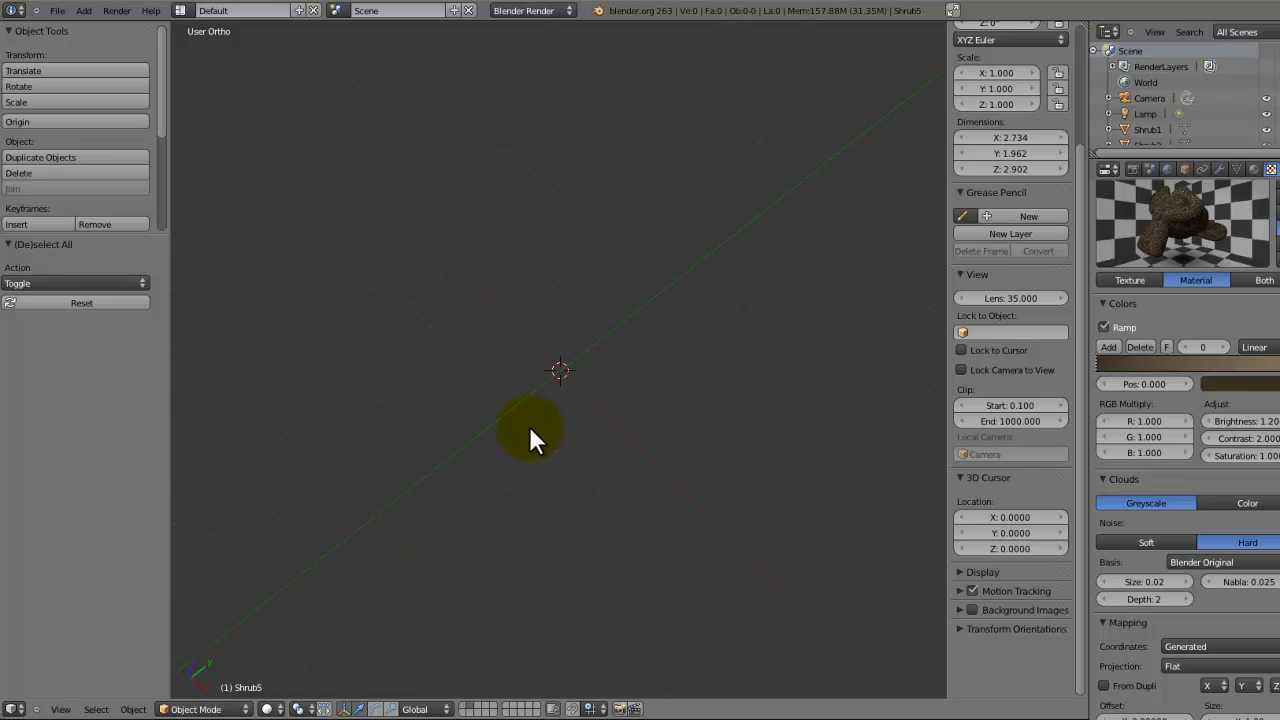
{"action": "middle_click_drag", "start_coordinate": [530, 430], "coordinate": [480, 350]}
{"action": "key", "text": "shift+a"}
{"action": "mouse_move", "coordinate": [481, 347]}
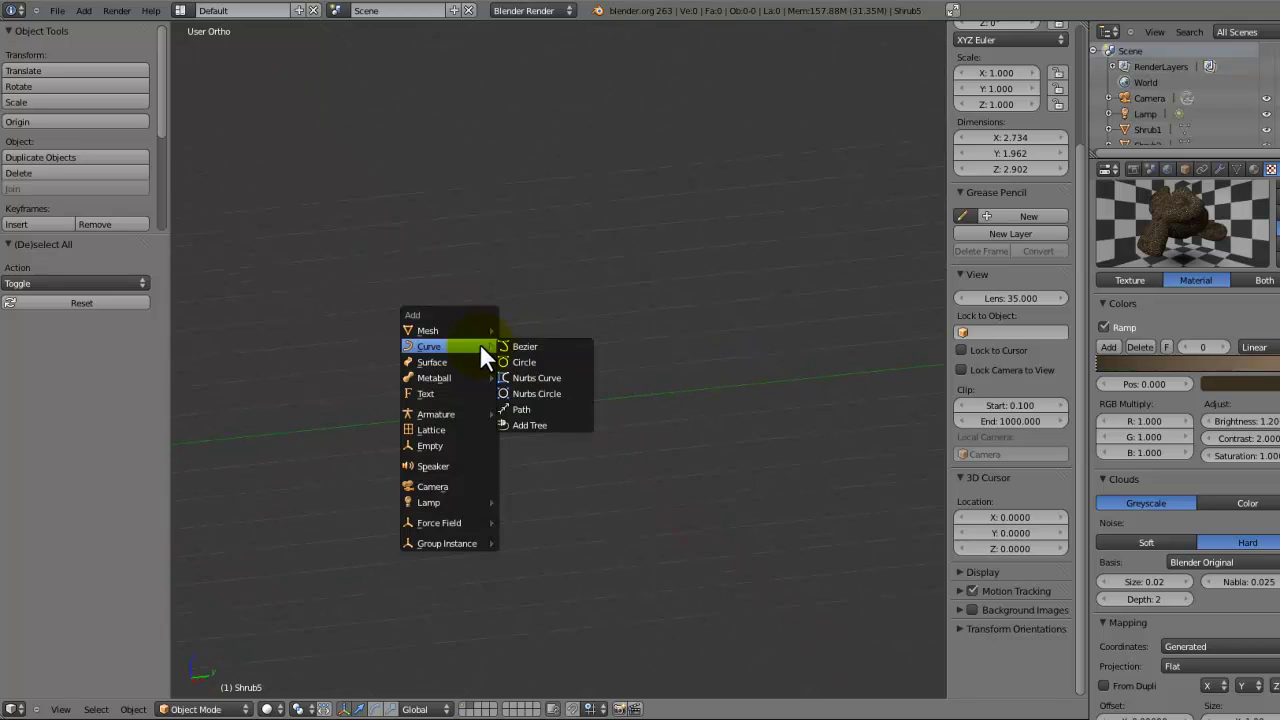
{"action": "left_click", "coordinate": [516, 331]}
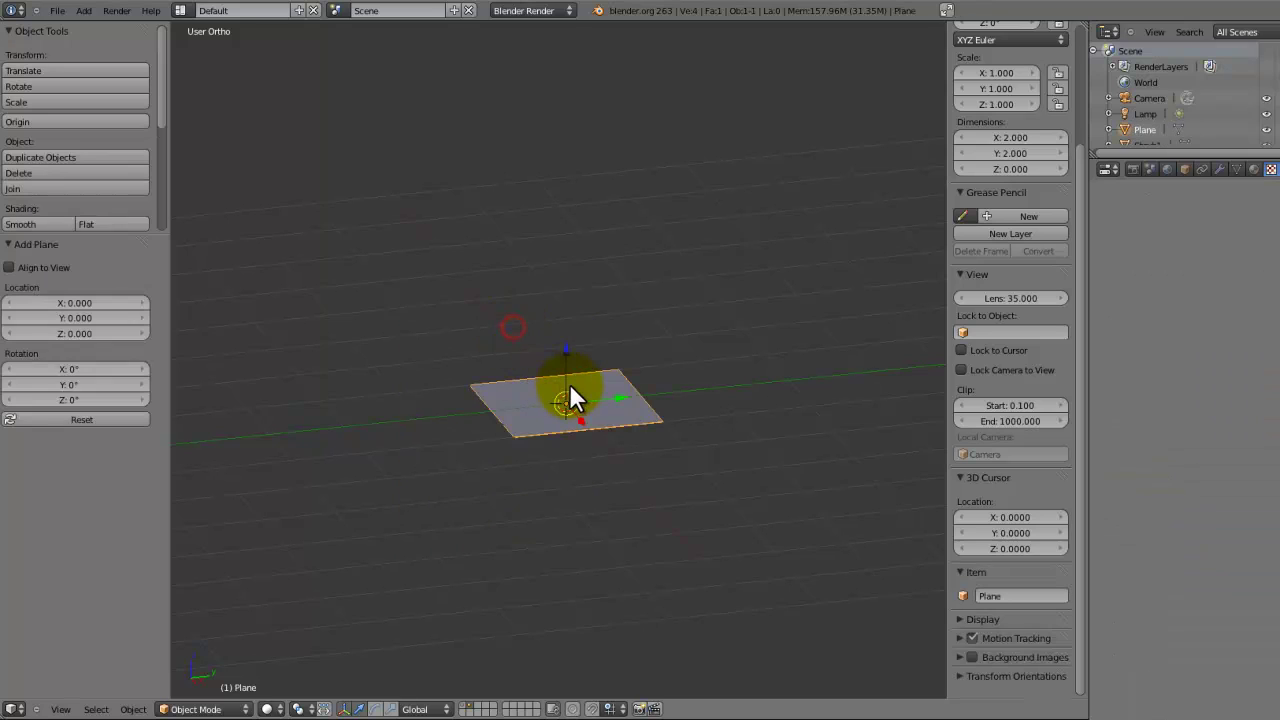
- In top orthographic view, move the plane's geometry 1 unit along Y in Edit Mode so its lower edge meets the origin
{"action": "key", "text": "KP_7"}
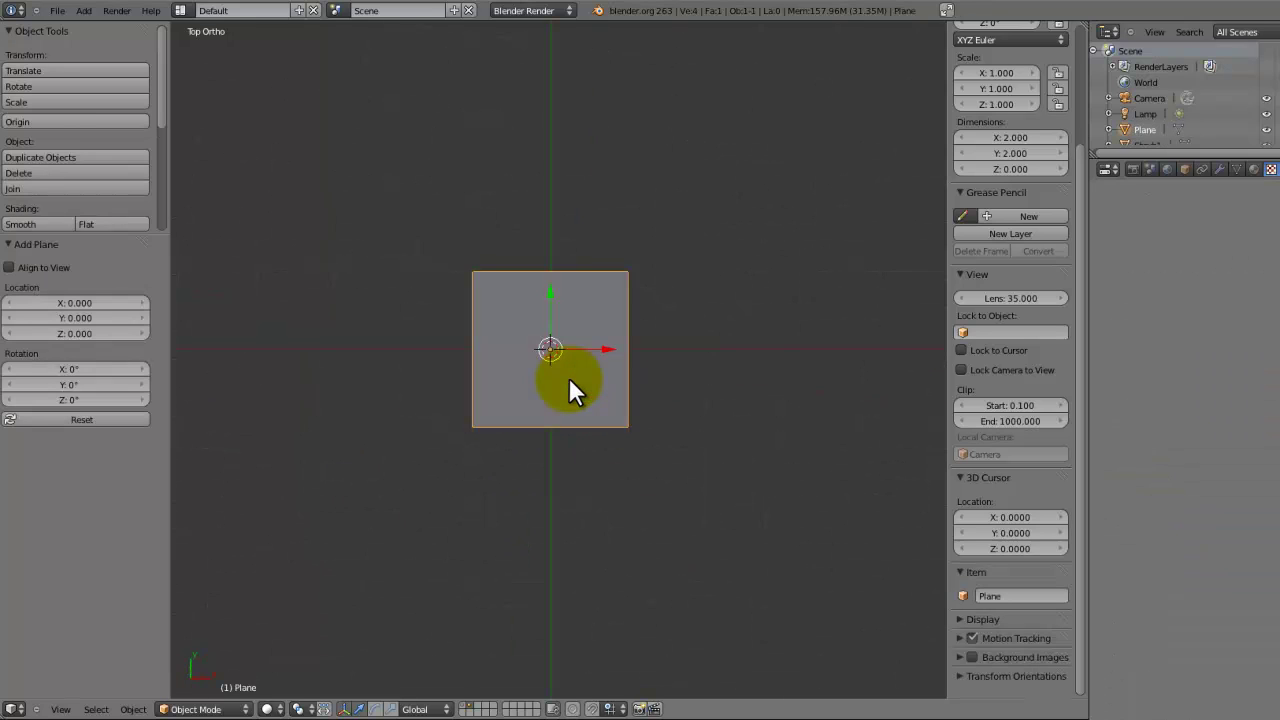
{"action": "key", "text": "KP_5"}
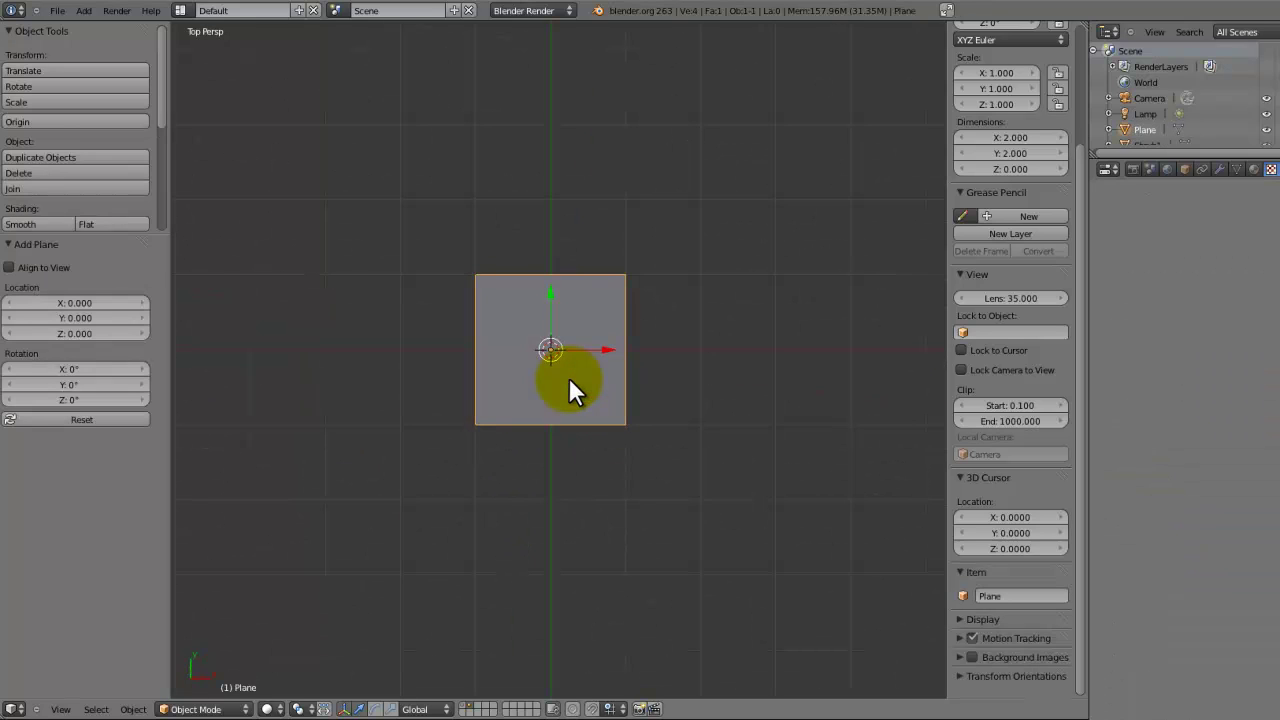
{"action": "key", "text": "KP_5"}
{"action": "key", "text": "Tab"}
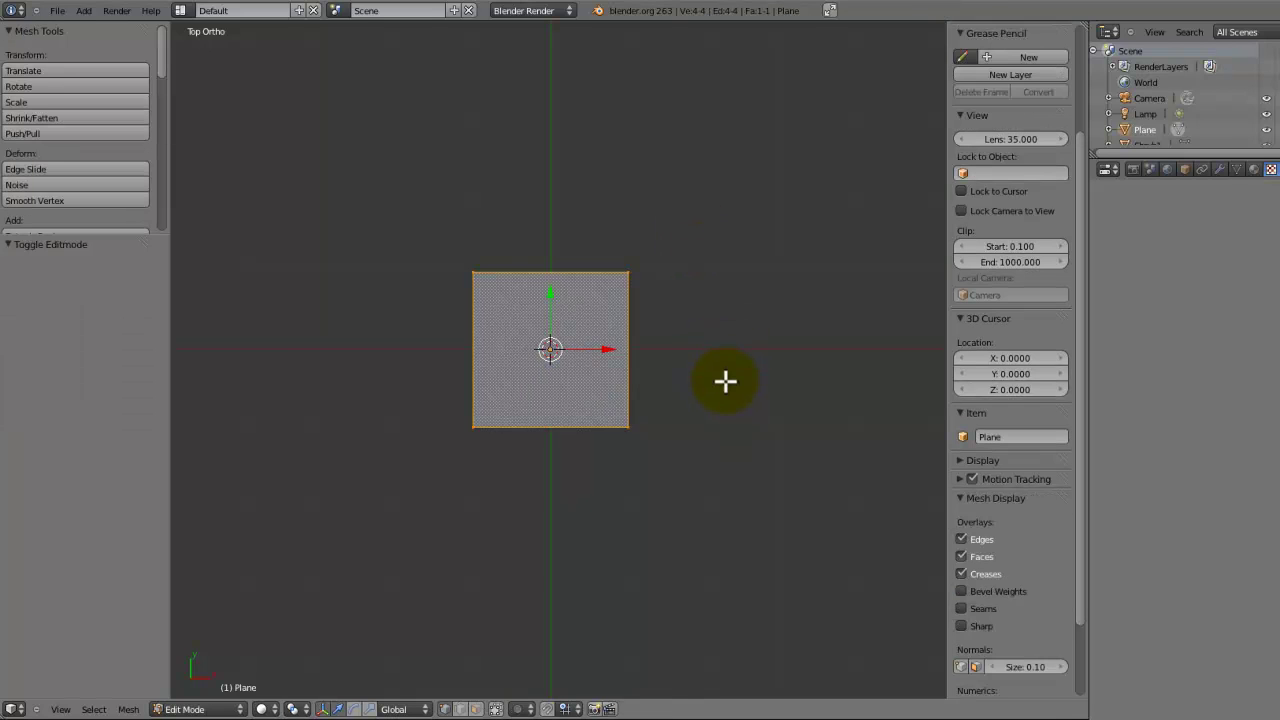
{"action": "key", "text": "g"}
{"action": "key", "text": "y"}
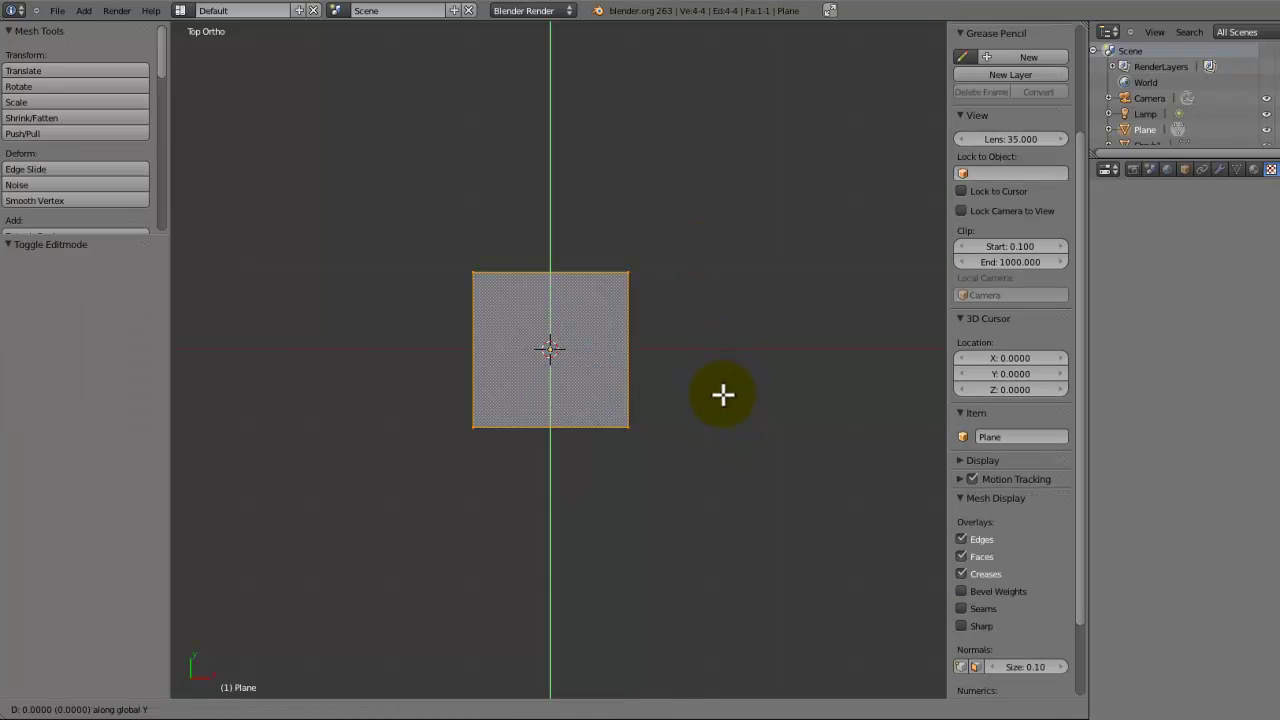
{"action": "left_click", "coordinate": [726, 315]}
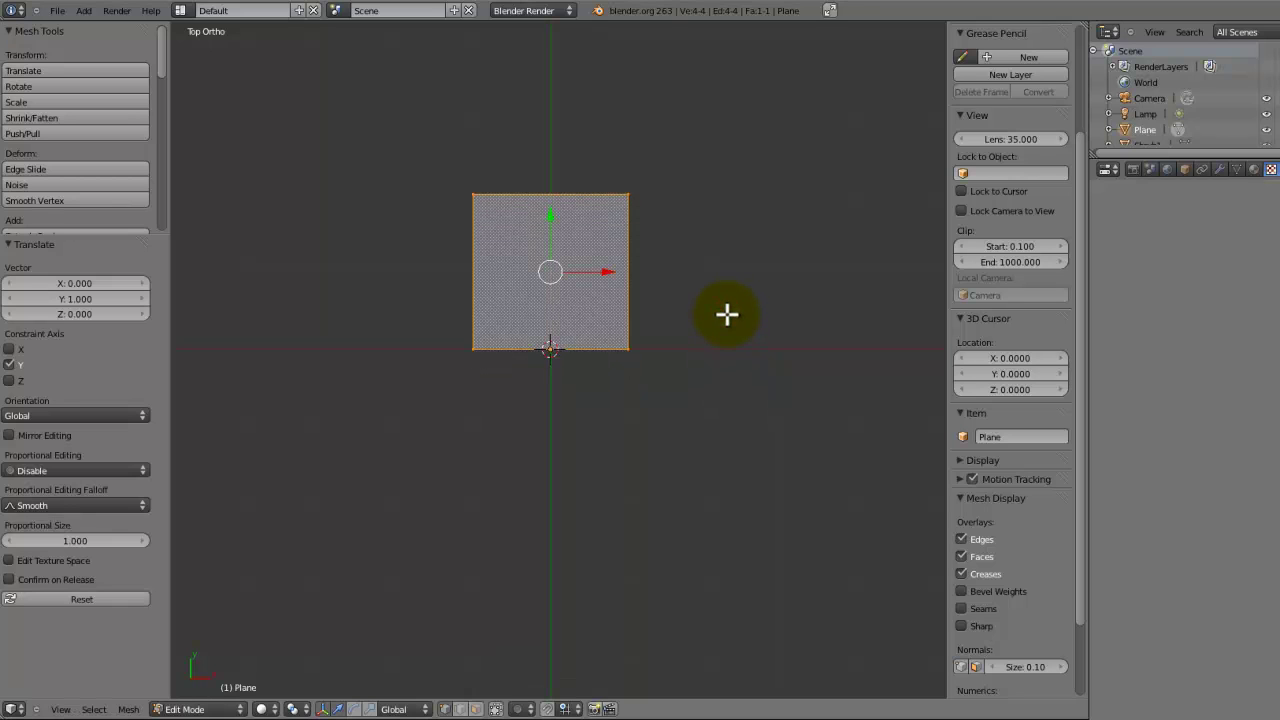
- Scale the plane's geometry to 0.1 along the X axis to form a narrow strip
{"action": "key", "text": "s"}
{"action": "key", "text": "x"}
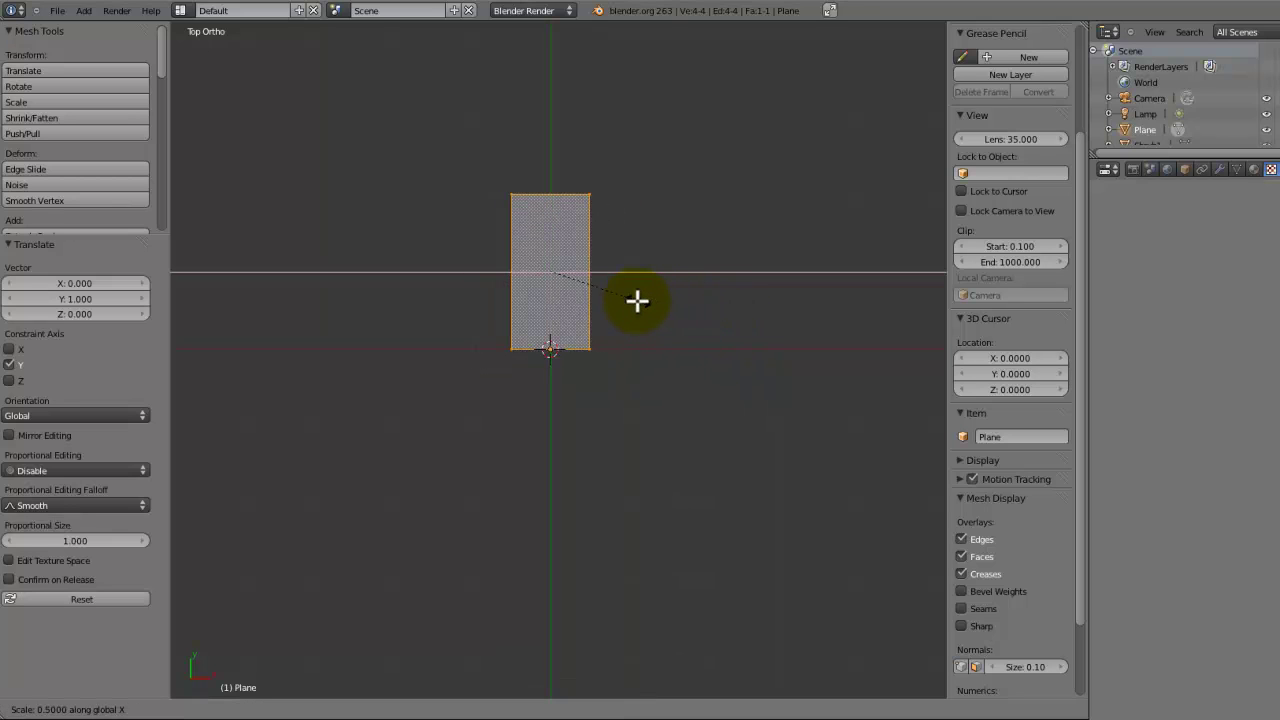
{"action": "left_click", "coordinate": [553, 283]}
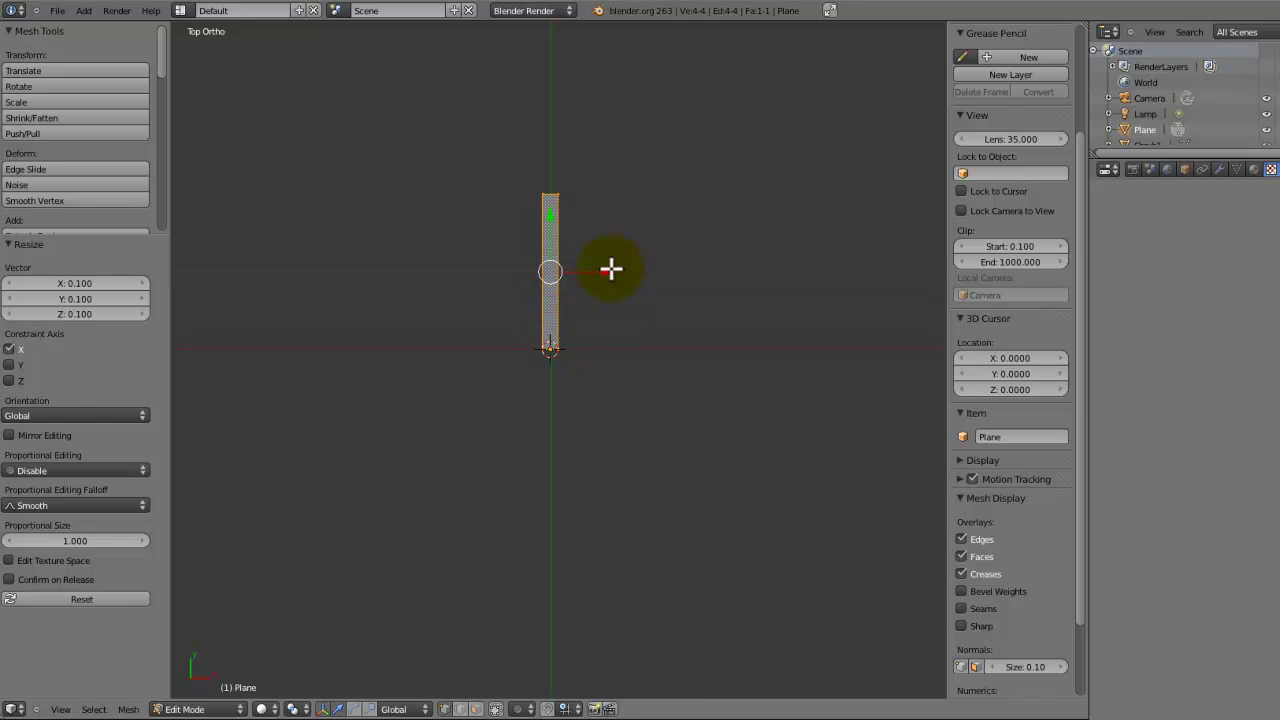
- Shorten the strip in wireframe display by moving its far-end vertices -1 along Y, and return to Object Mode
{"action": "key", "text": "z"}
{"action": "key", "text": "space"}
{"action": "key", "text": "a"}
{"action": "key", "text": "b"}
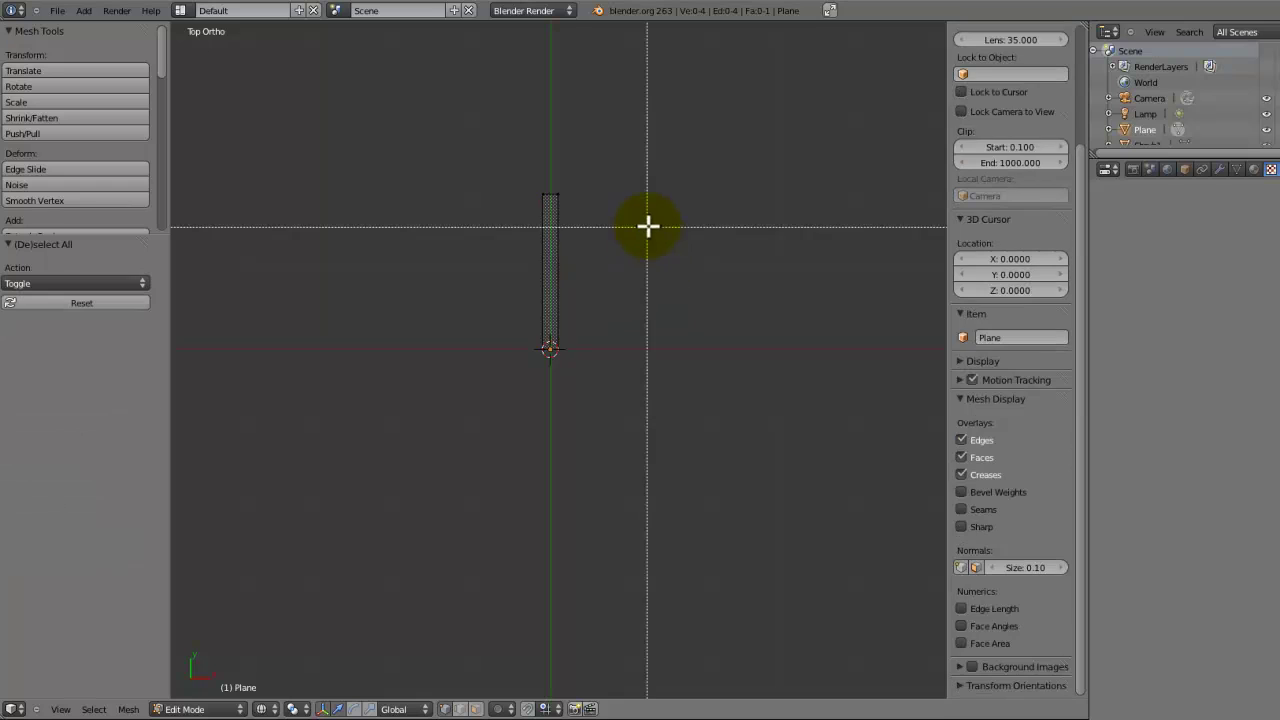
{"action": "left_click_drag", "start_coordinate": [650, 223], "coordinate": [494, 194]}
{"action": "key", "text": "g"}
{"action": "key", "text": "y"}
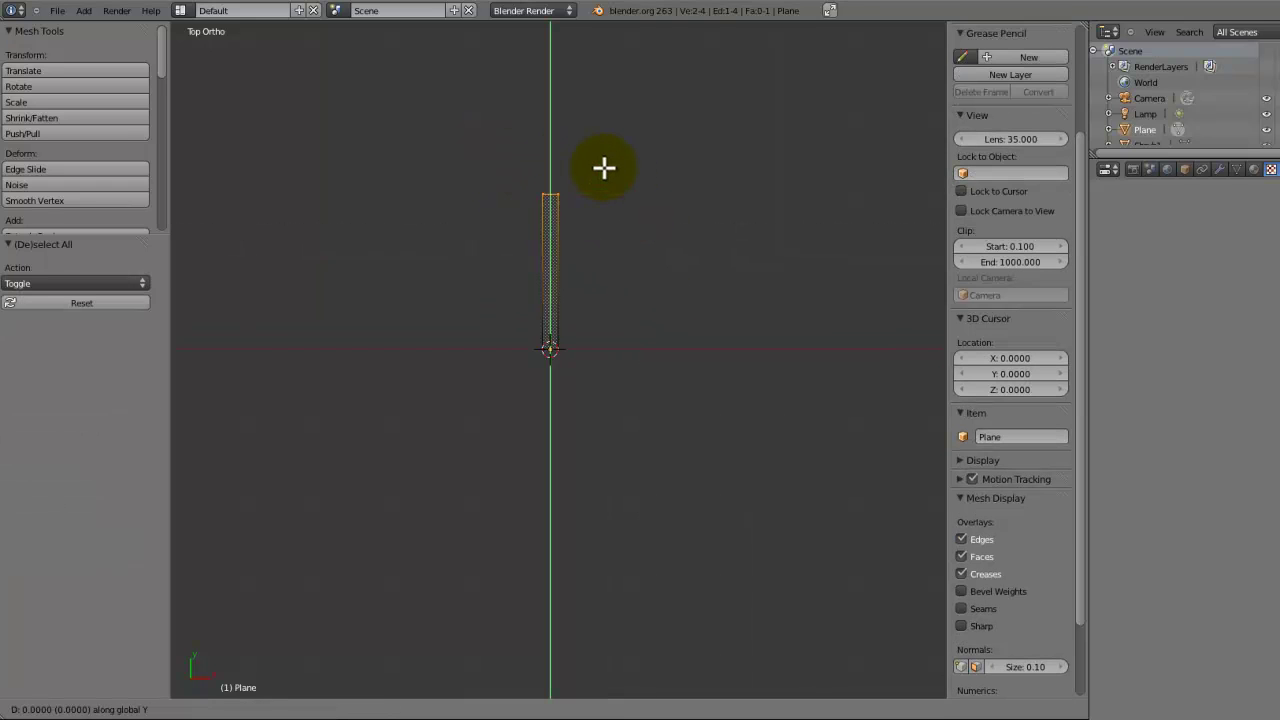
{"action": "left_click", "coordinate": [598, 244]}
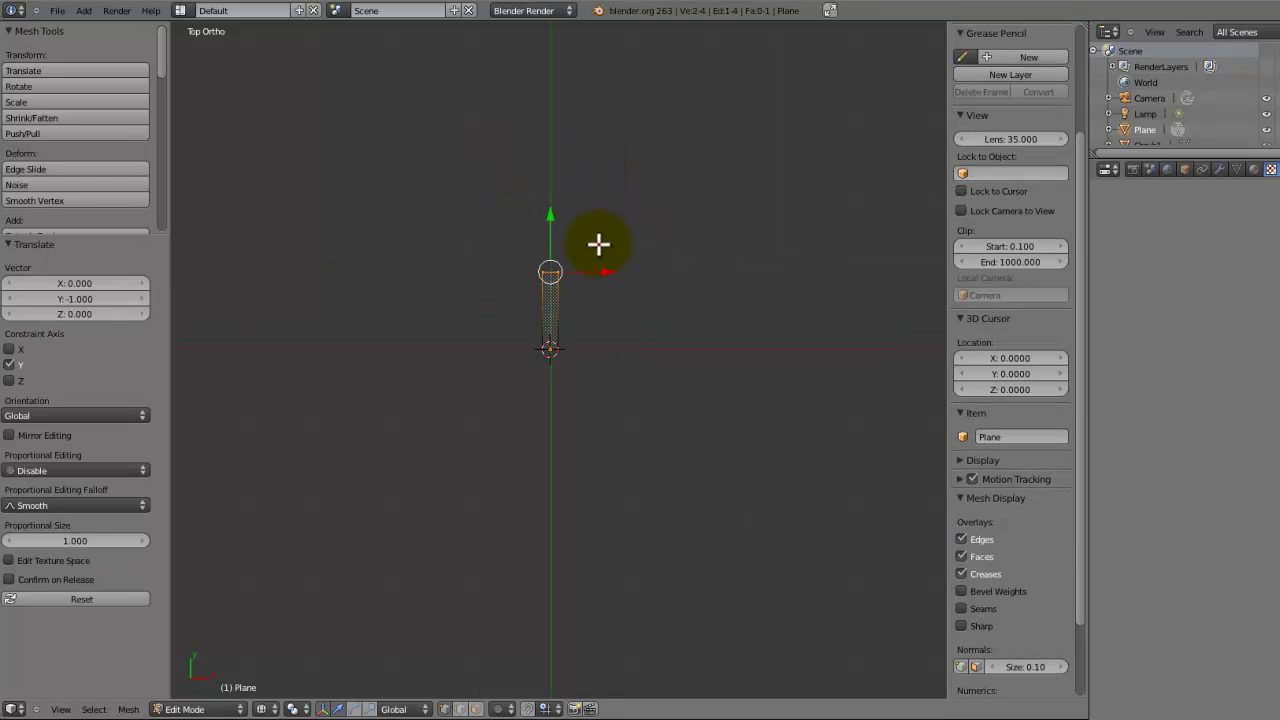
{"action": "middle_click_drag", "start_coordinate": [642, 359], "coordinate": [589, 363]}
{"action": "key", "text": "Tab"}
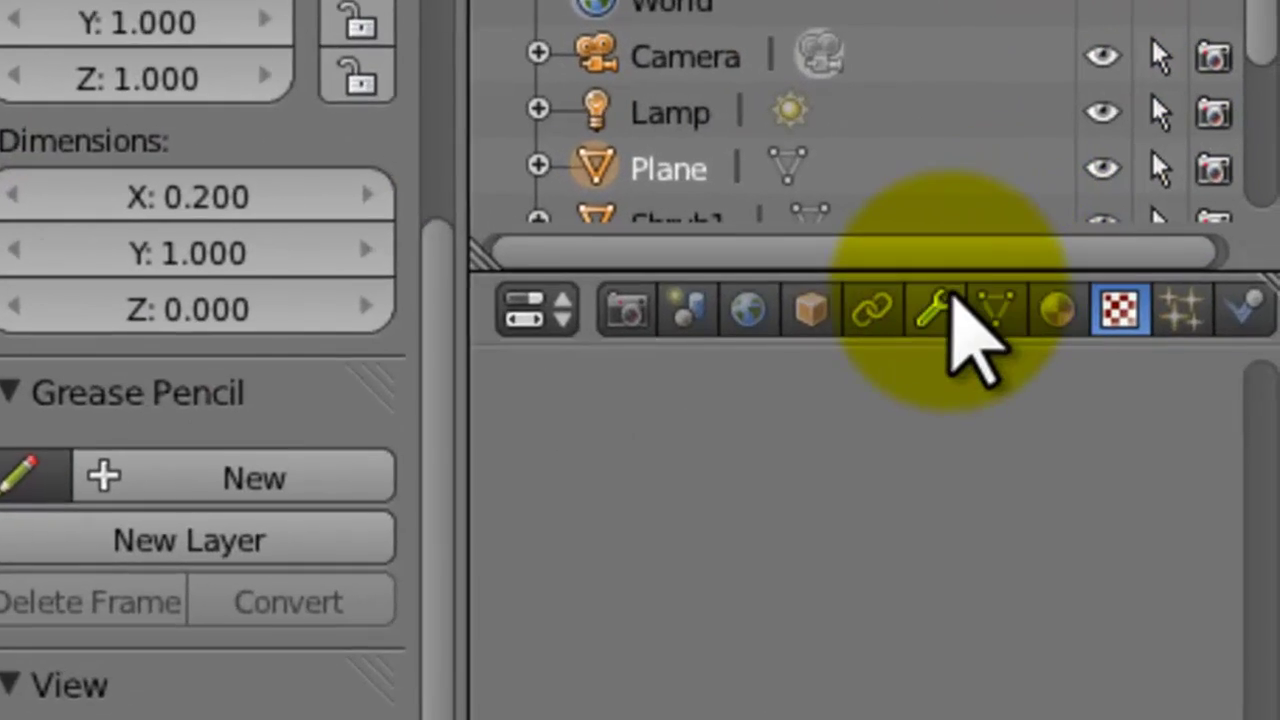
- Add an Array modifier to the narrow plane
{"action": "left_click", "coordinate": [1217, 170]}
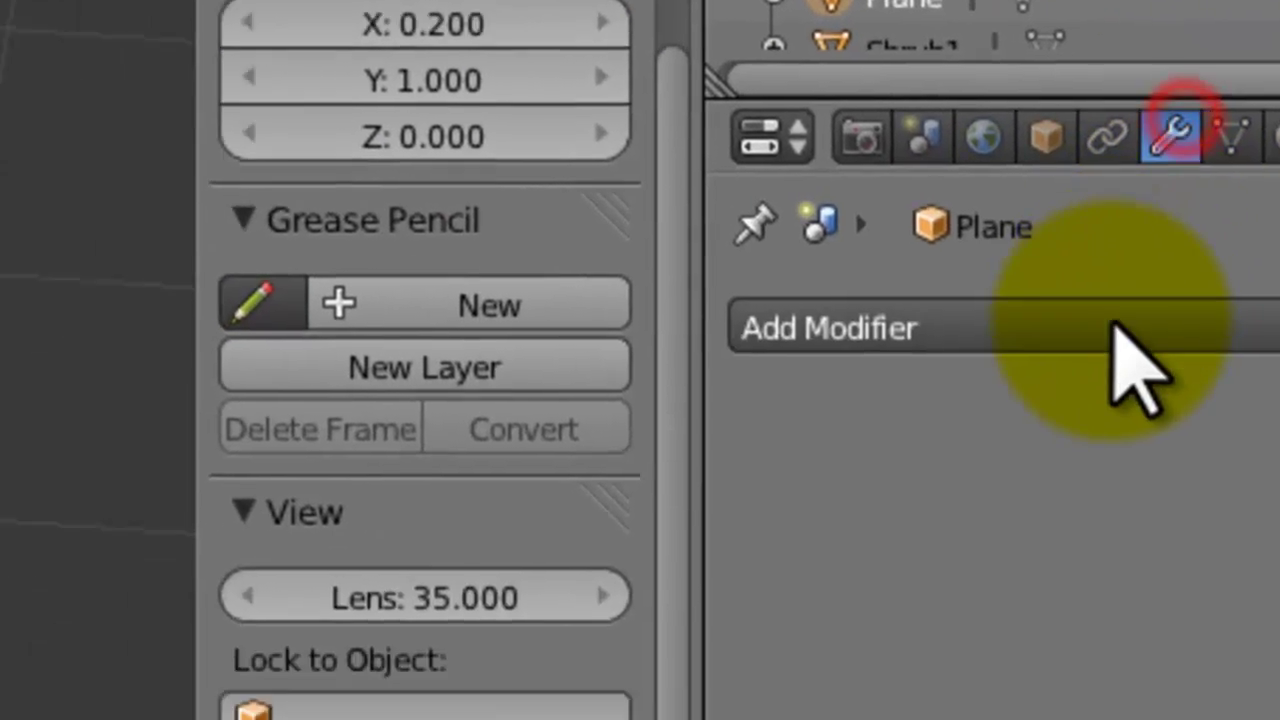
{"action": "left_click", "coordinate": [1201, 223]}
{"action": "left_click", "coordinate": [707, 240]}
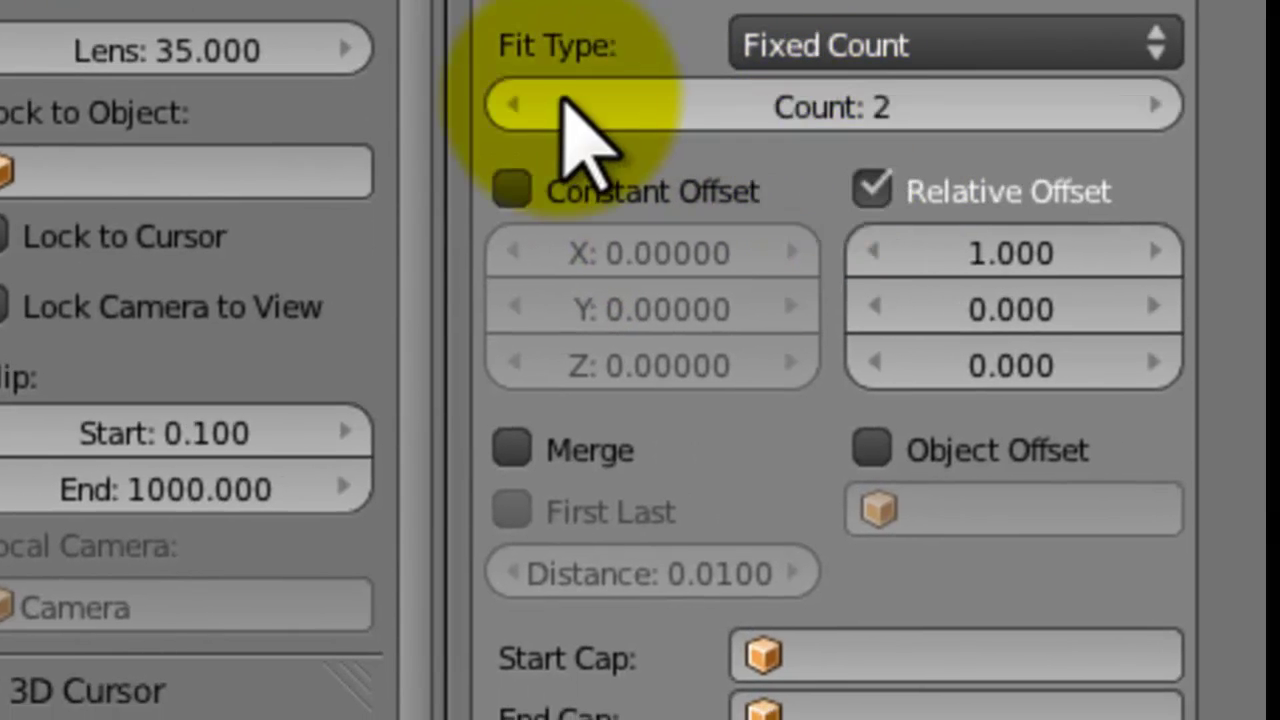
- Set the Array modifier's relative offset to 0 on X and 1 on Y
{"action": "left_click", "coordinate": [1003, 250]}
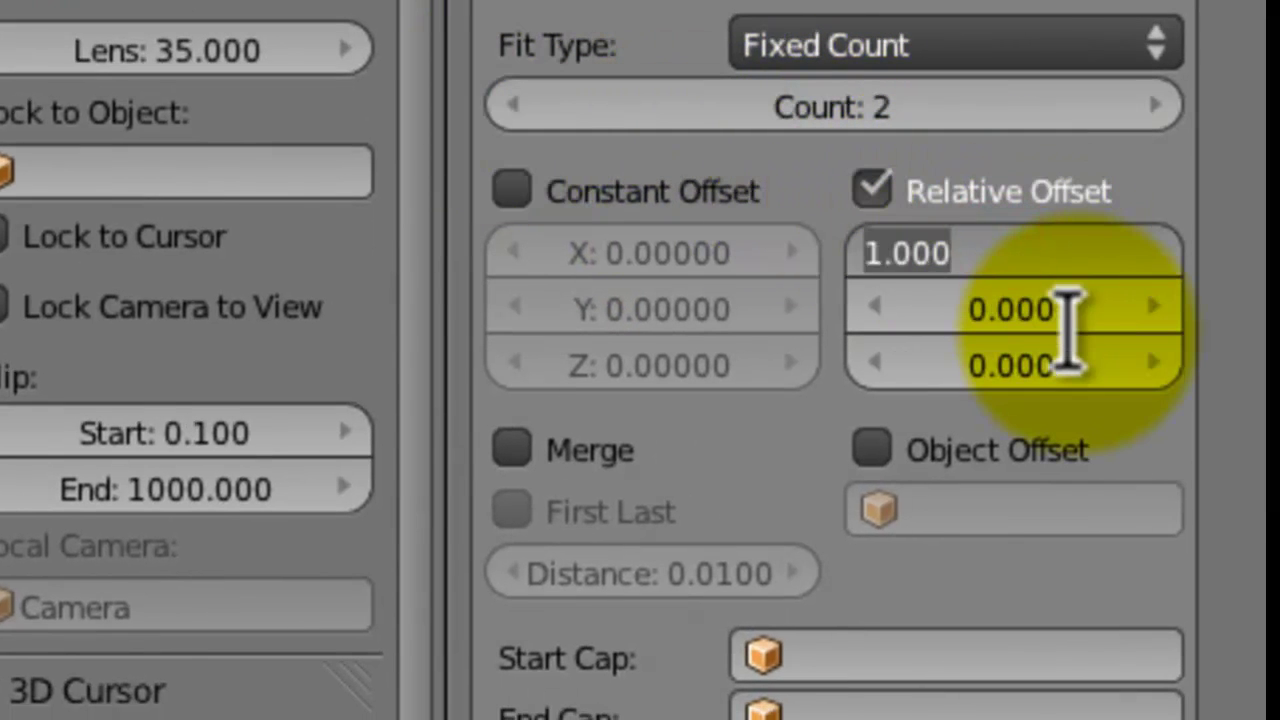
{"action": "type", "text": "0"}
{"action": "key", "text": "Return"}
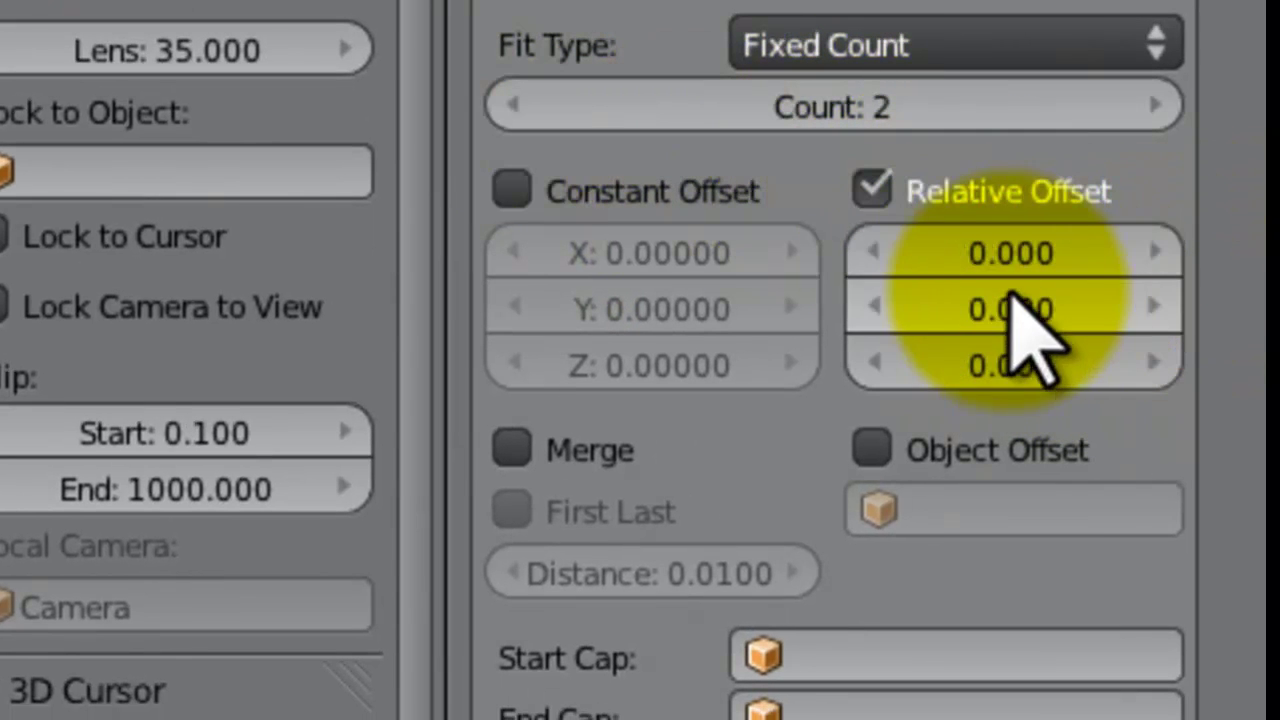
{"action": "left_click", "coordinate": [978, 312]}
{"action": "type", "text": "1"}
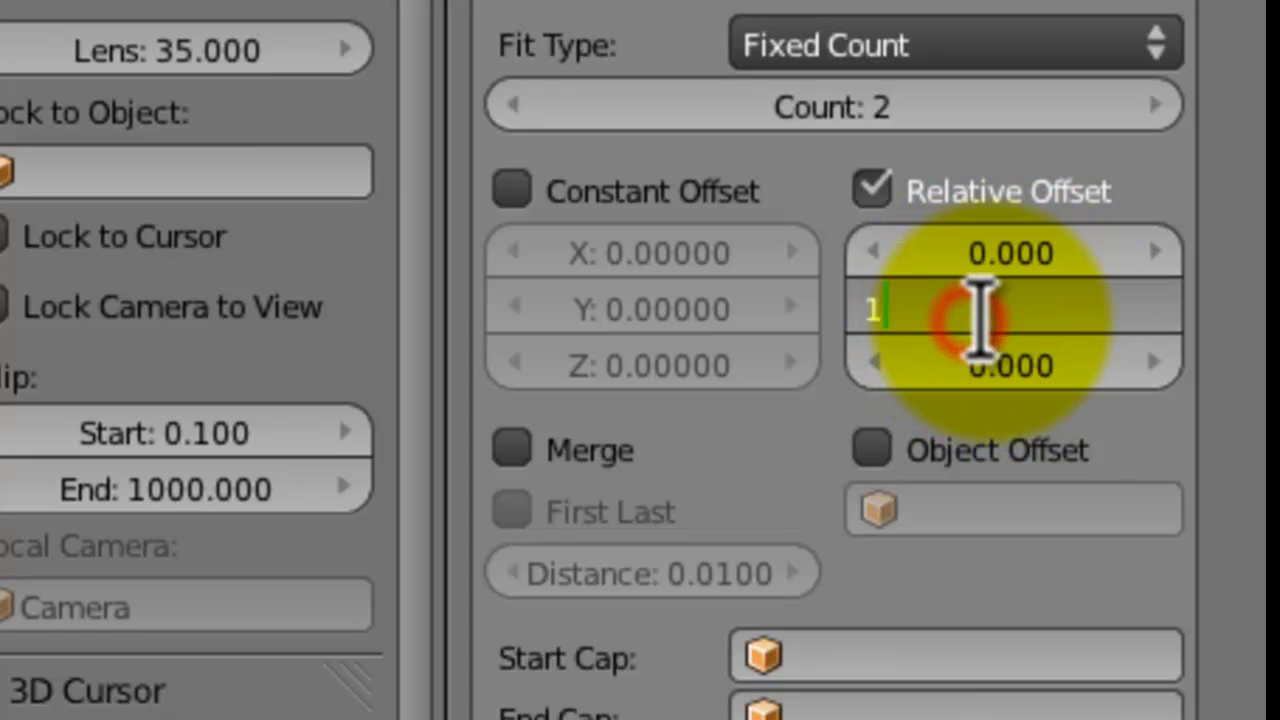
{"action": "key", "text": "Return"}
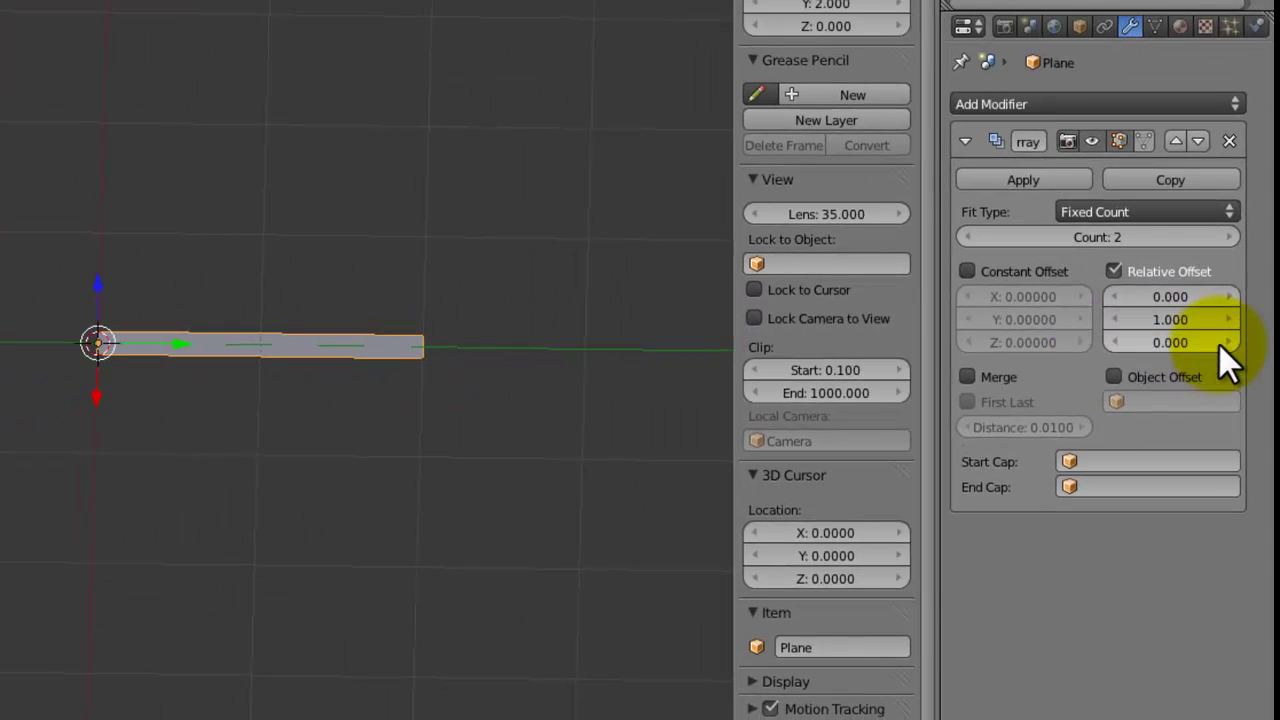
- Raise the Array modifier's count to 5
{"action": "left_click", "coordinate": [1226, 234]}
{"action": "left_click", "coordinate": [1226, 234]}
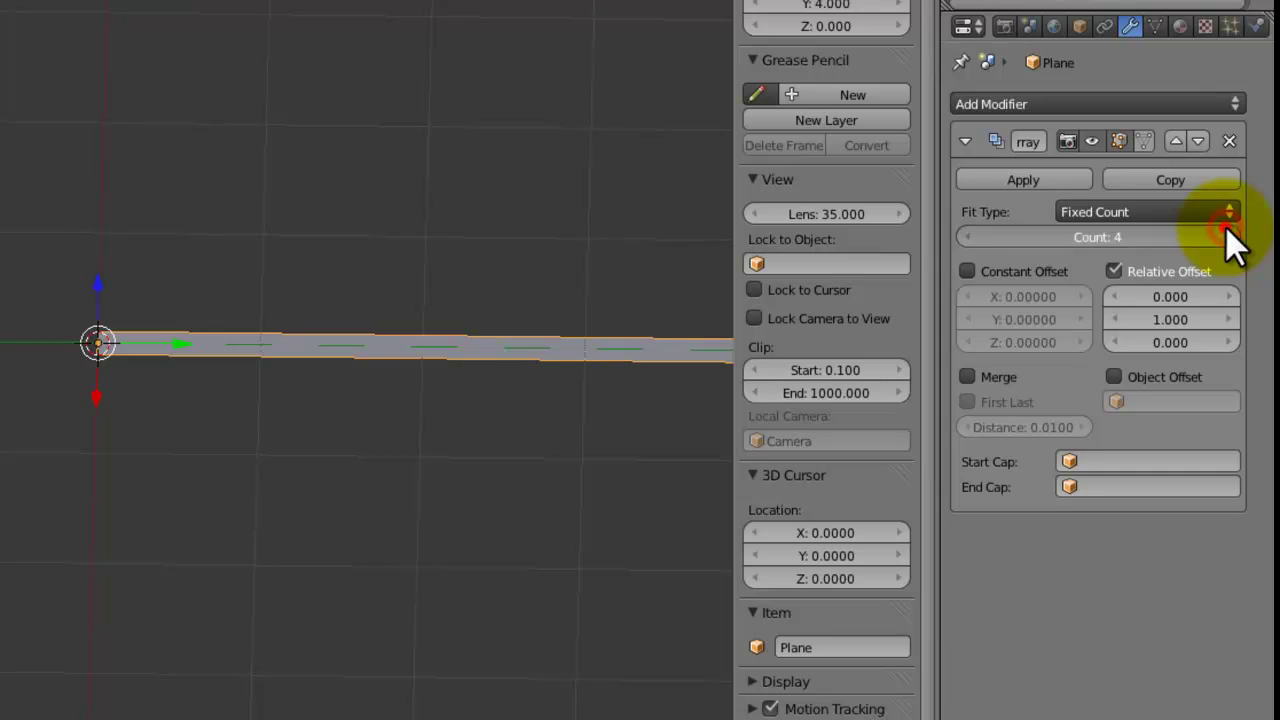
{"action": "left_click", "coordinate": [1226, 234]}
{"action": "middle_click_drag", "start_coordinate": [101, 240], "coordinate": [255, 285]}
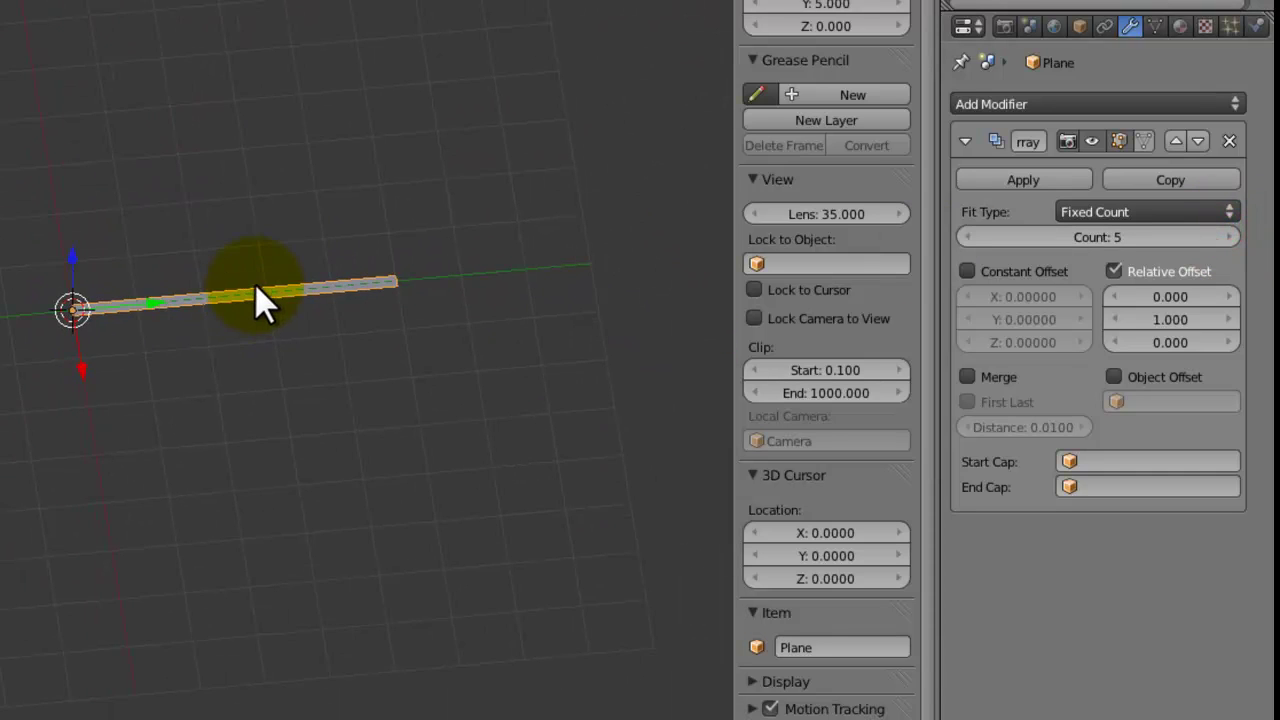
- In top view Edit Mode, add a second plane, shrink it, and move it about 0.34 along X and 0.63 along Y beside the strip
{"action": "key", "text": "KP_7"}
{"action": "scroll", "coordinate": [240, 275], "scroll_direction": "up", "scroll_amount": 2}
{"action": "key", "text": "Tab"}
{"action": "scroll", "coordinate": [222, 276], "scroll_direction": "up", "scroll_amount": 5}
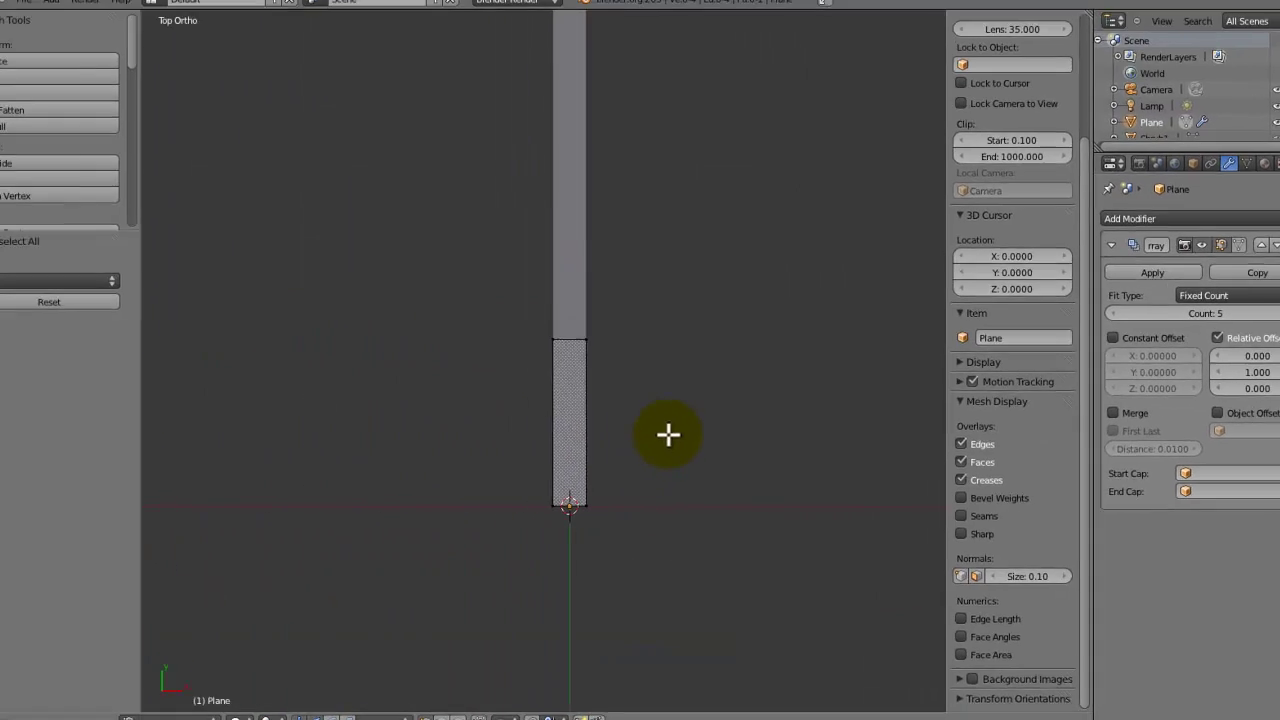
{"action": "key", "text": "shift+a"}
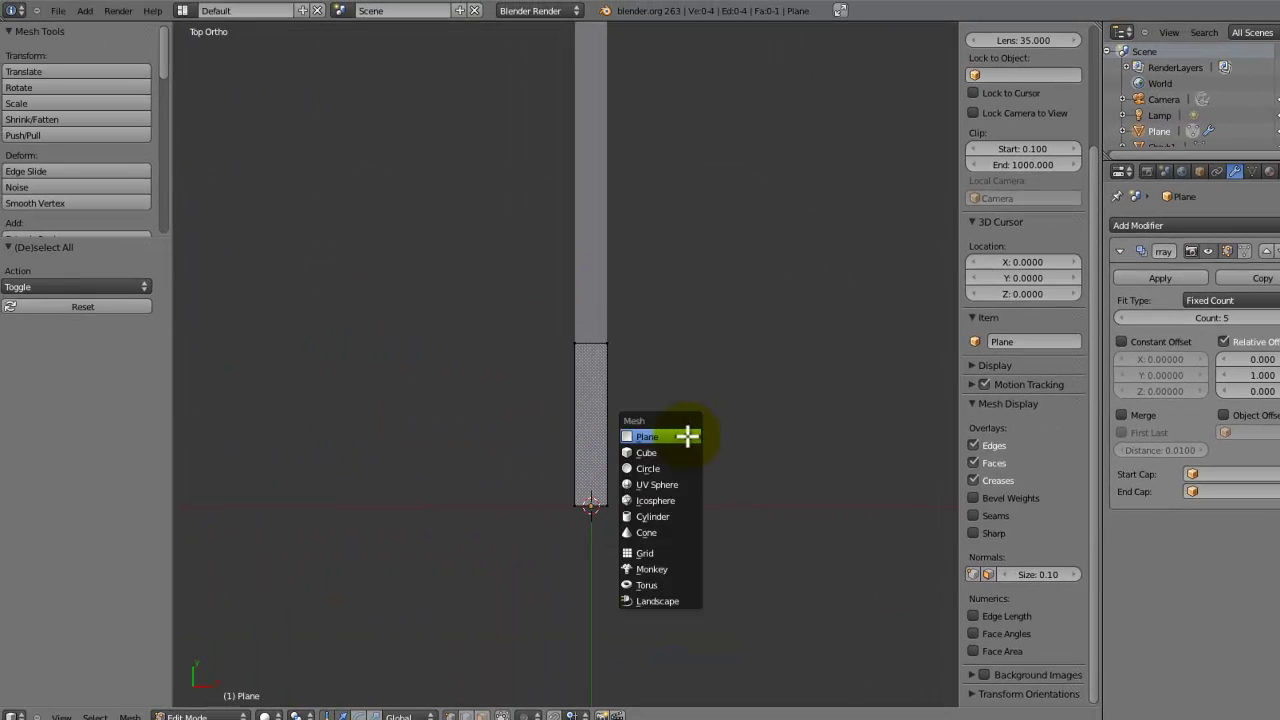
{"action": "left_click", "coordinate": [689, 434]}
{"action": "key", "text": "s"}
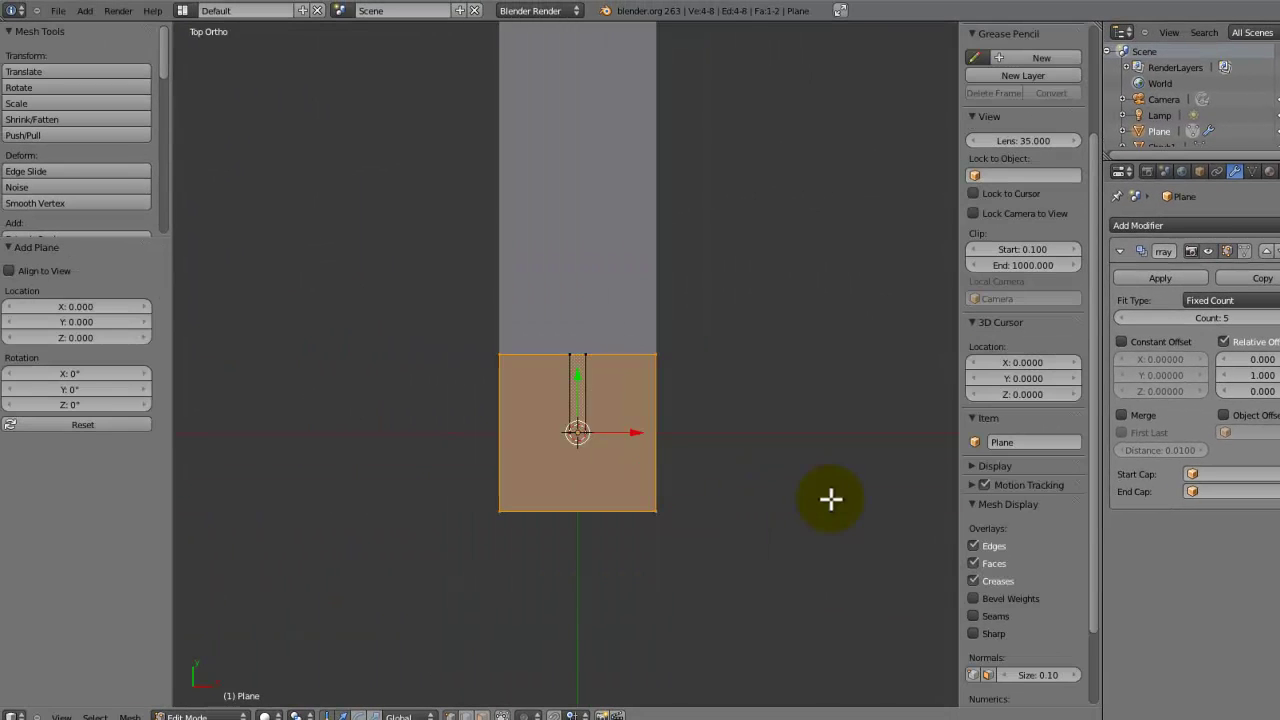
{"action": "left_click", "coordinate": [640, 443]}
{"action": "key", "text": "g"}
{"action": "left_click", "coordinate": [669, 393]}
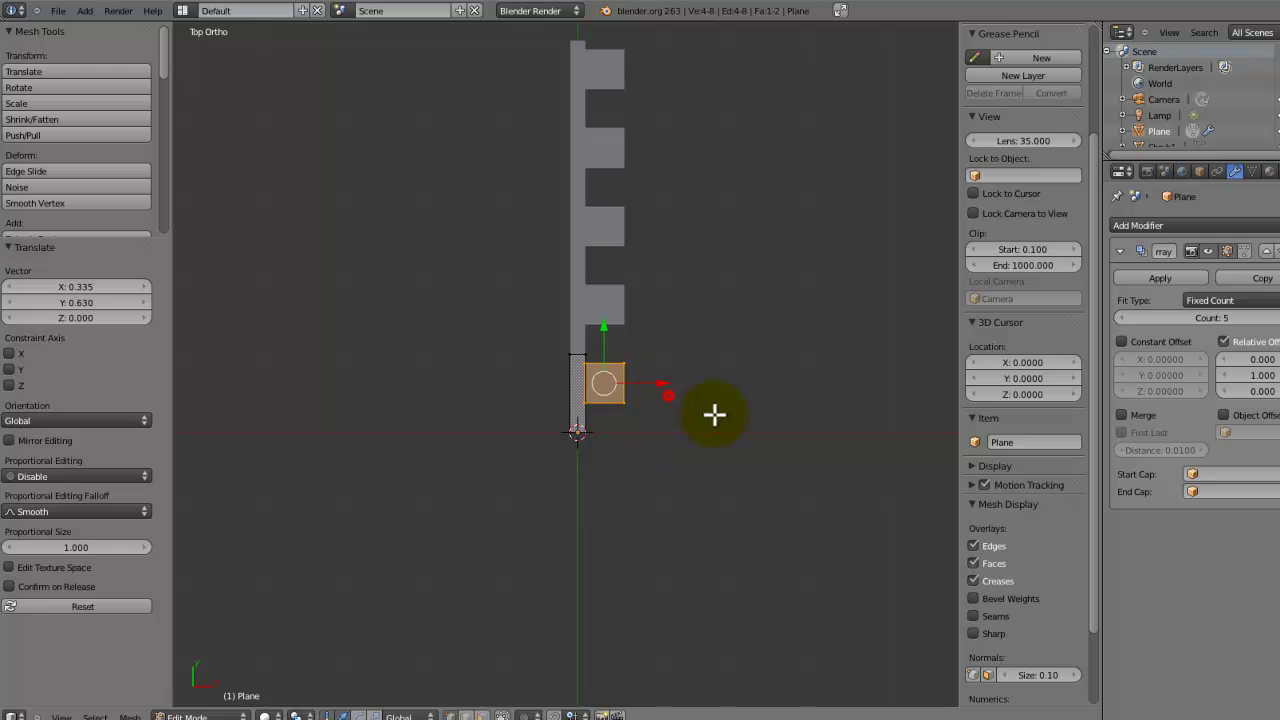
- Shrink the side plane further and shift it about -0.12 along X and 0.11 along Y against the strip
{"action": "key", "text": "s"}
{"action": "left_click", "coordinate": [678, 408]}
{"action": "key", "text": "g"}
{"action": "key", "text": "x"}
{"action": "left_click", "coordinate": [666, 406]}
{"action": "key", "text": "g"}
{"action": "key", "text": "y"}
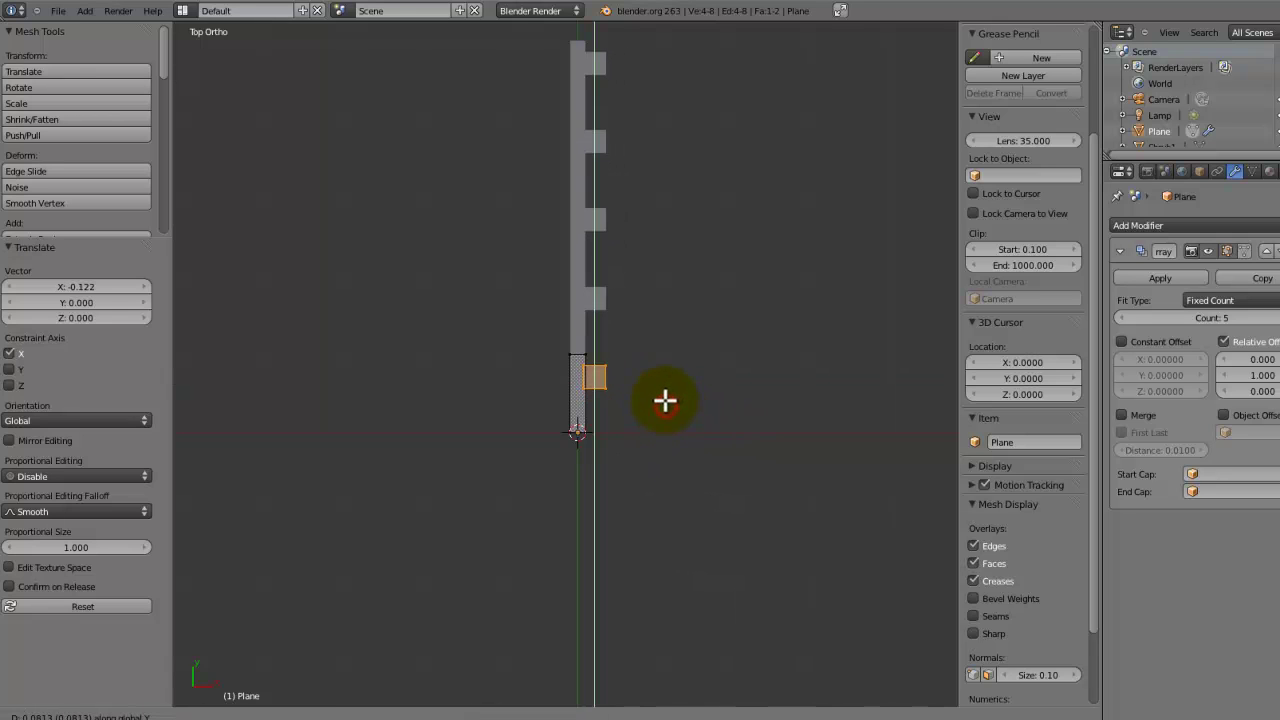
{"action": "left_click", "coordinate": [664, 397]}
- Flatten the side plane into a thin leaf by scaling it to about 0.32 along Y
{"action": "scroll", "coordinate": [690, 443], "scroll_direction": "up", "scroll_amount": 4}
{"action": "scroll", "coordinate": [690, 443], "scroll_direction": "up", "scroll_amount": 2}
{"action": "key", "text": "s"}
{"action": "key", "text": "y"}
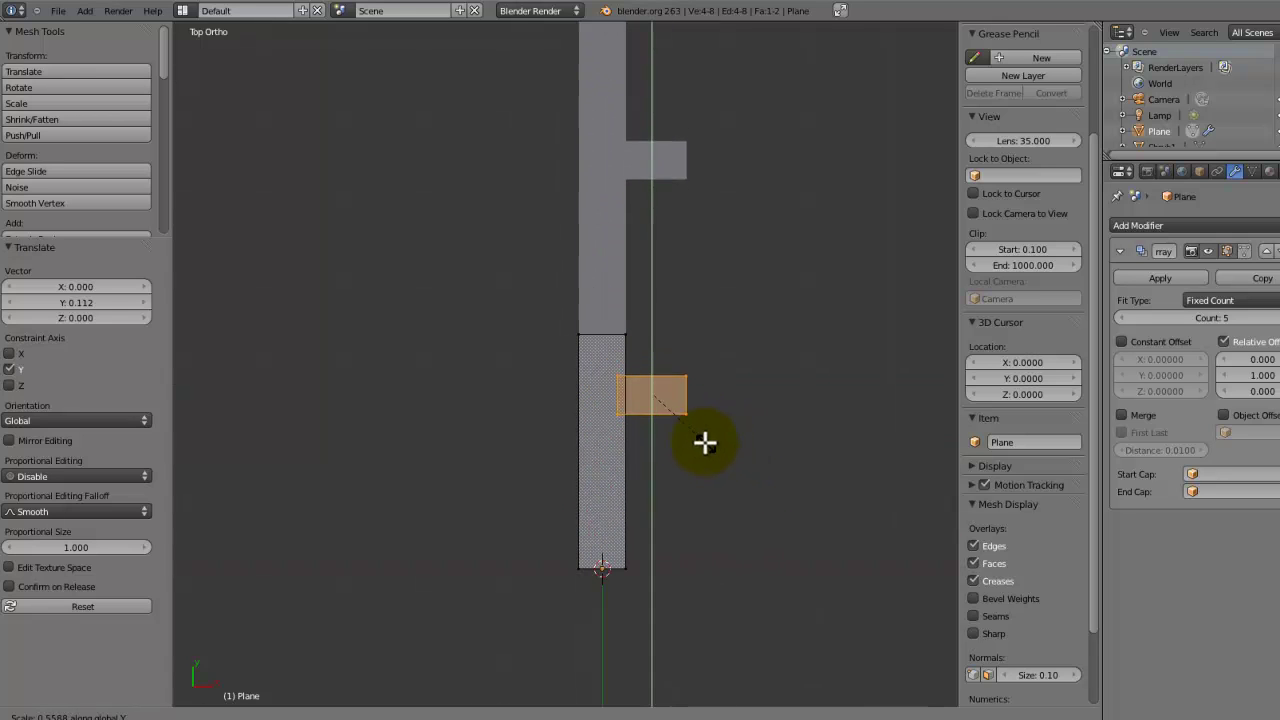
{"action": "left_click", "coordinate": [680, 427]}
- Shorten the stem strip by moving its two upper vertices -0.4 along Y
{"action": "scroll", "coordinate": [691, 400], "scroll_direction": "down", "scroll_amount": 3}
{"action": "key", "text": "b"}
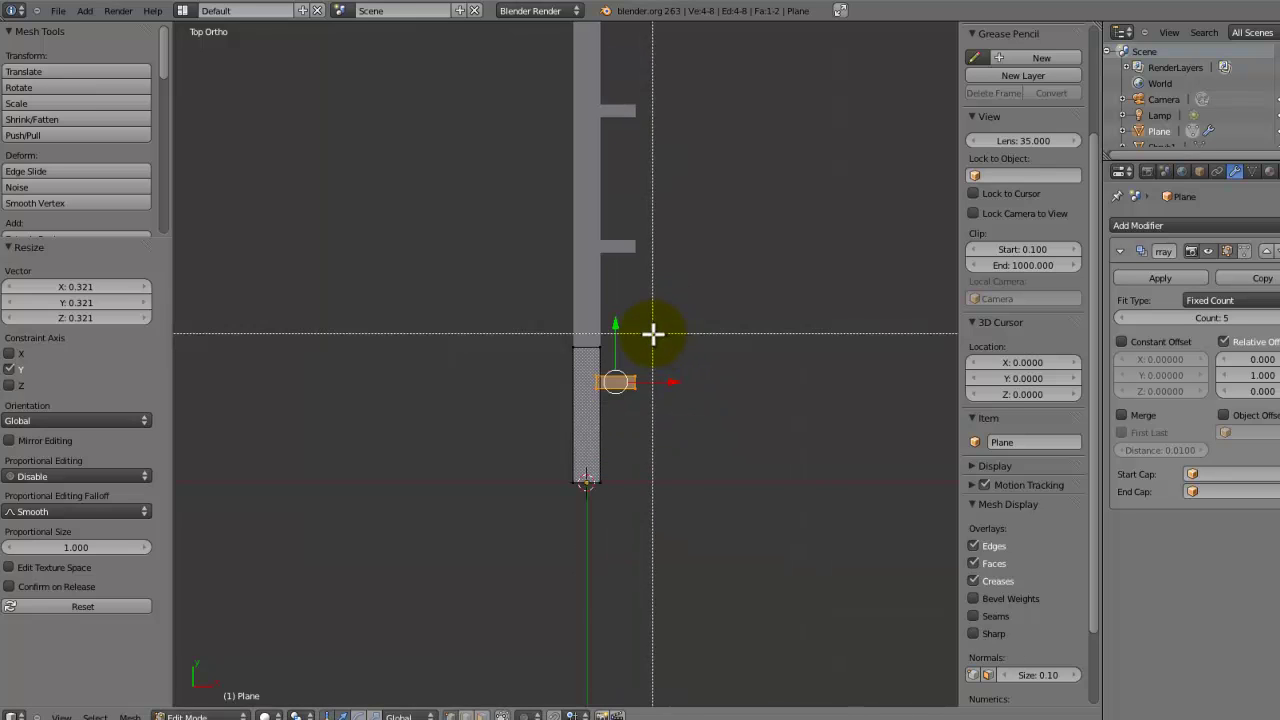
{"action": "key", "text": "Escape"}
{"action": "key", "text": "a"}
{"action": "key", "text": "b"}
{"action": "left_click_drag", "start_coordinate": [644, 323], "coordinate": [516, 359]}
{"action": "key", "text": "g"}
{"action": "key", "text": "y"}
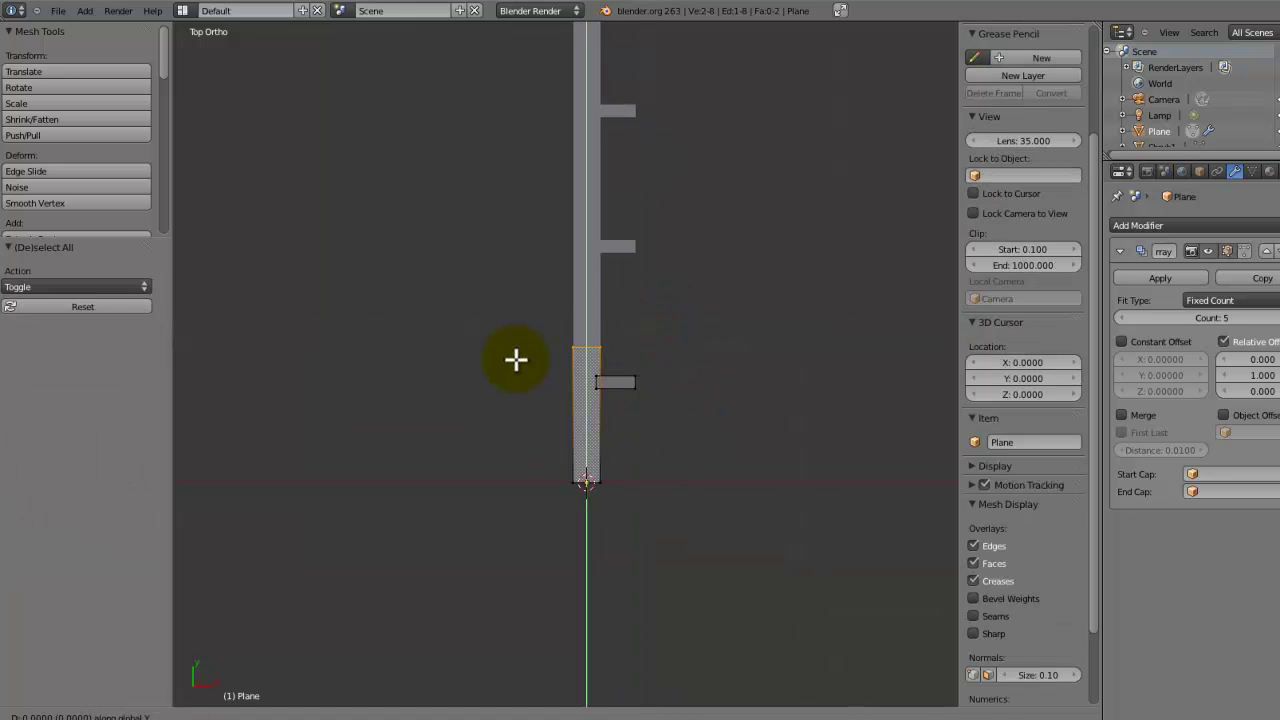
{"action": "left_click", "coordinate": [510, 436]}
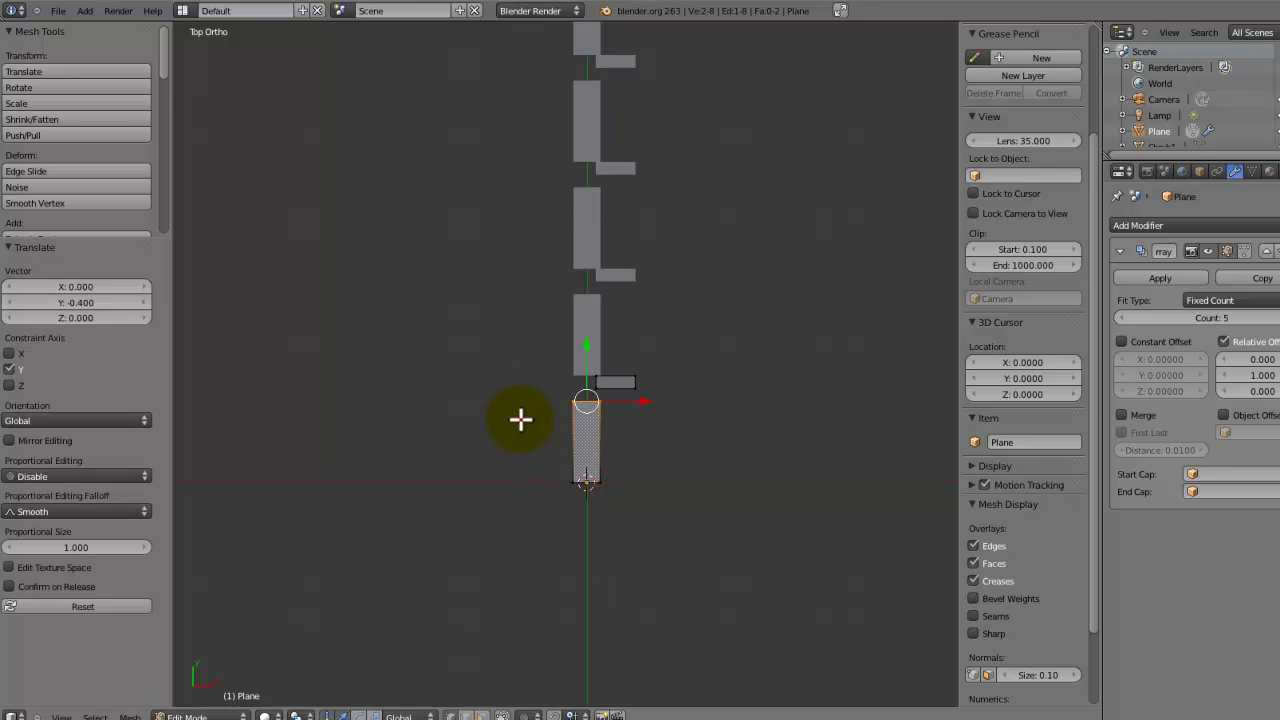
- Select the whole leaf plane and lower it along Y by -0.4 and a further -0.2, near the stem's base
{"action": "right_click", "coordinate": [648, 380]}
{"action": "key", "text": "ctrl+l"}
{"action": "key", "text": "g"}
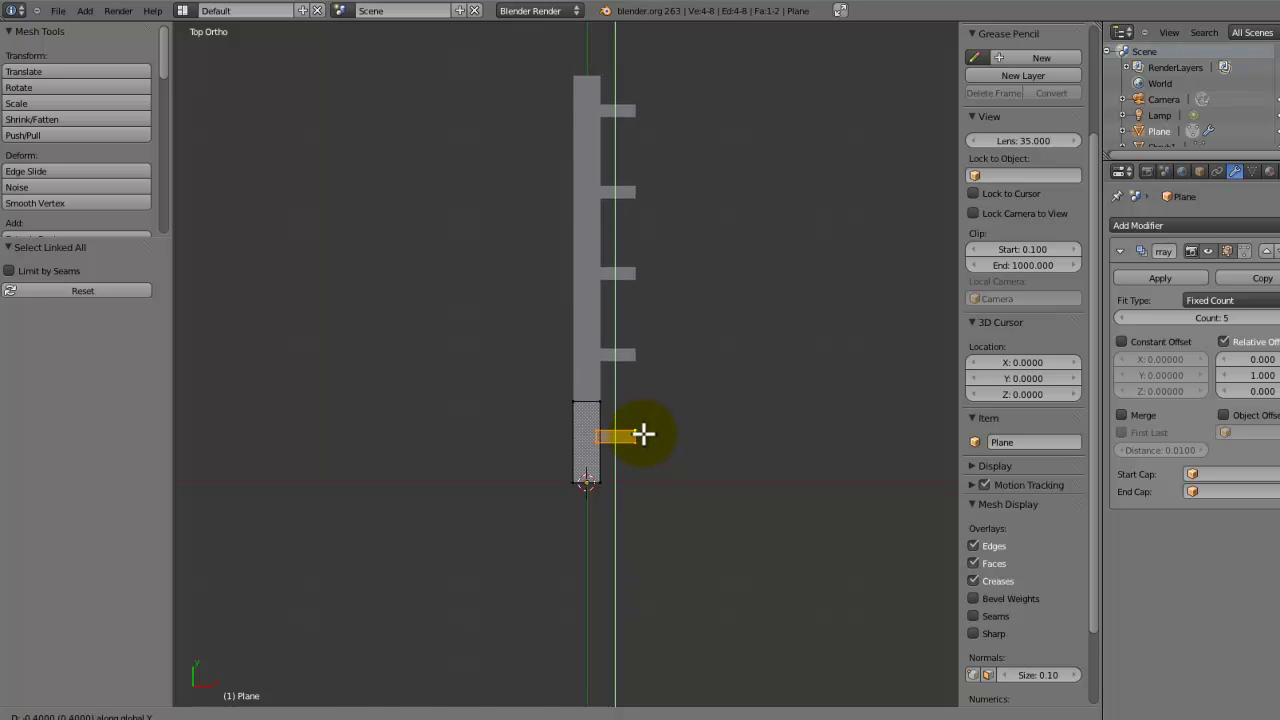
{"action": "left_click", "coordinate": [643, 433]}
{"action": "middle_click_drag", "start_coordinate": [643, 433], "coordinate": [474, 264]}
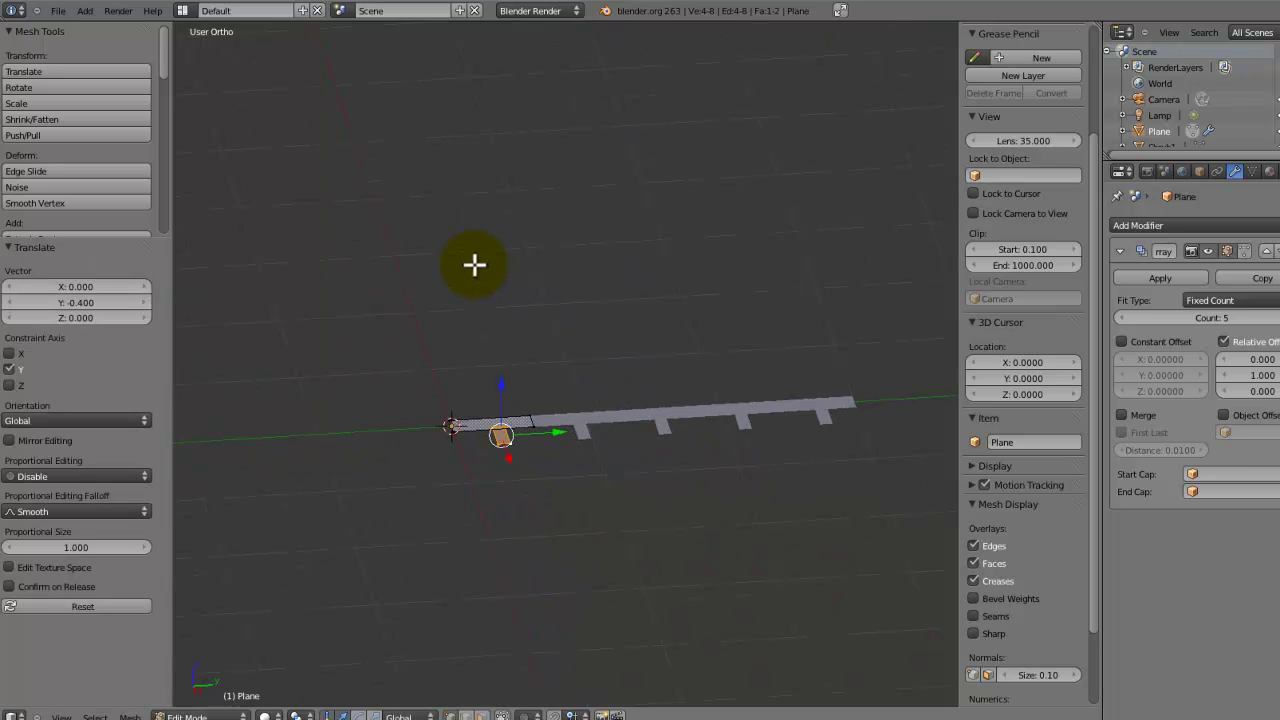
{"action": "key", "text": "KP_7"}
{"action": "key", "text": "g"}
{"action": "key", "text": "y"}
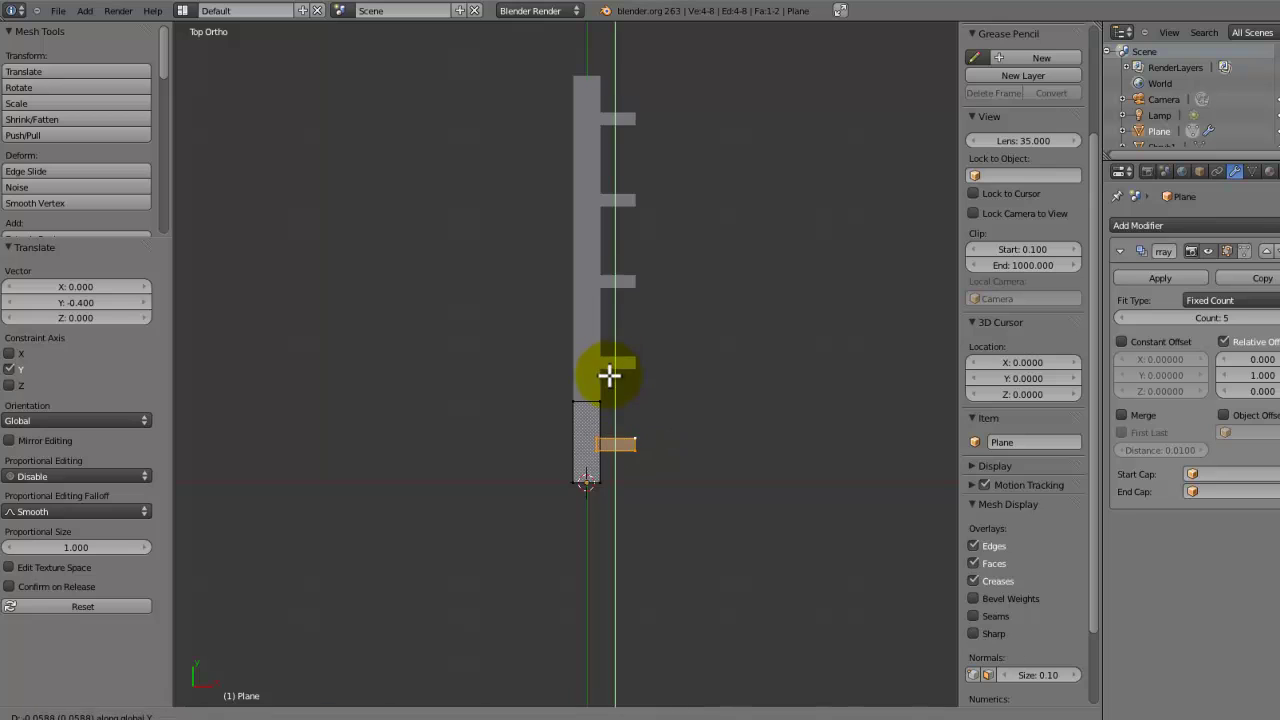
{"action": "left_click", "coordinate": [607, 398]}
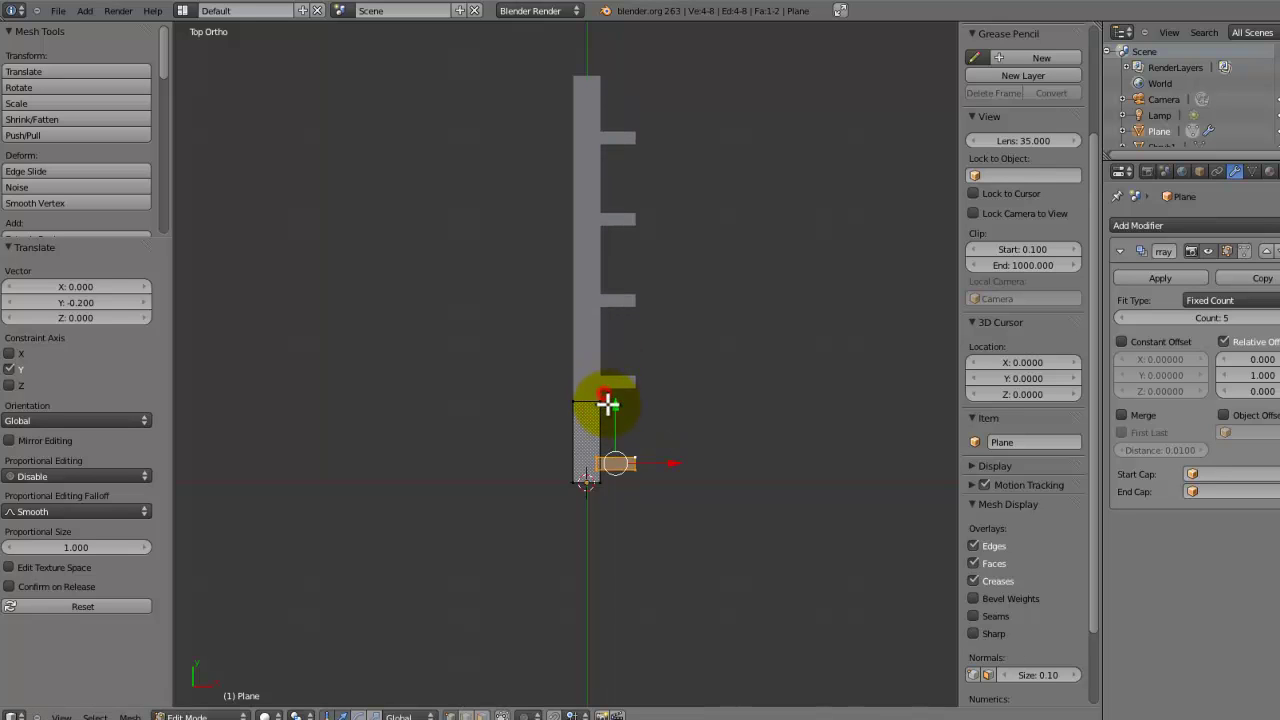
- Move the stem strip's upper vertices -0.3 along Y to tighten the leaf spacing
{"action": "key", "text": "a"}
{"action": "right_click", "coordinate": [576, 391]}
{"action": "key", "text": "g"}
{"action": "key", "text": "y"}
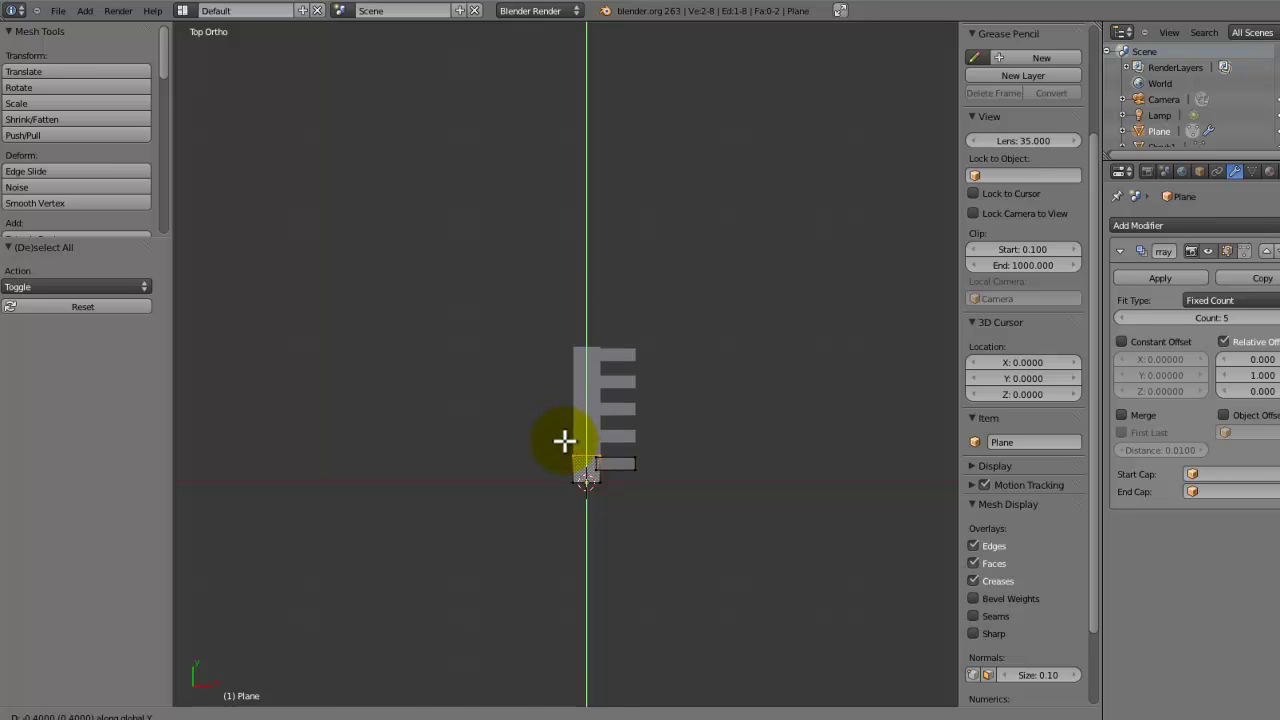
{"action": "left_click", "coordinate": [564, 440]}
- Narrow the stem strip by moving its two leaf-side vertices -0.1 along X onto the centre line
{"action": "right_click", "coordinate": [611, 443]}
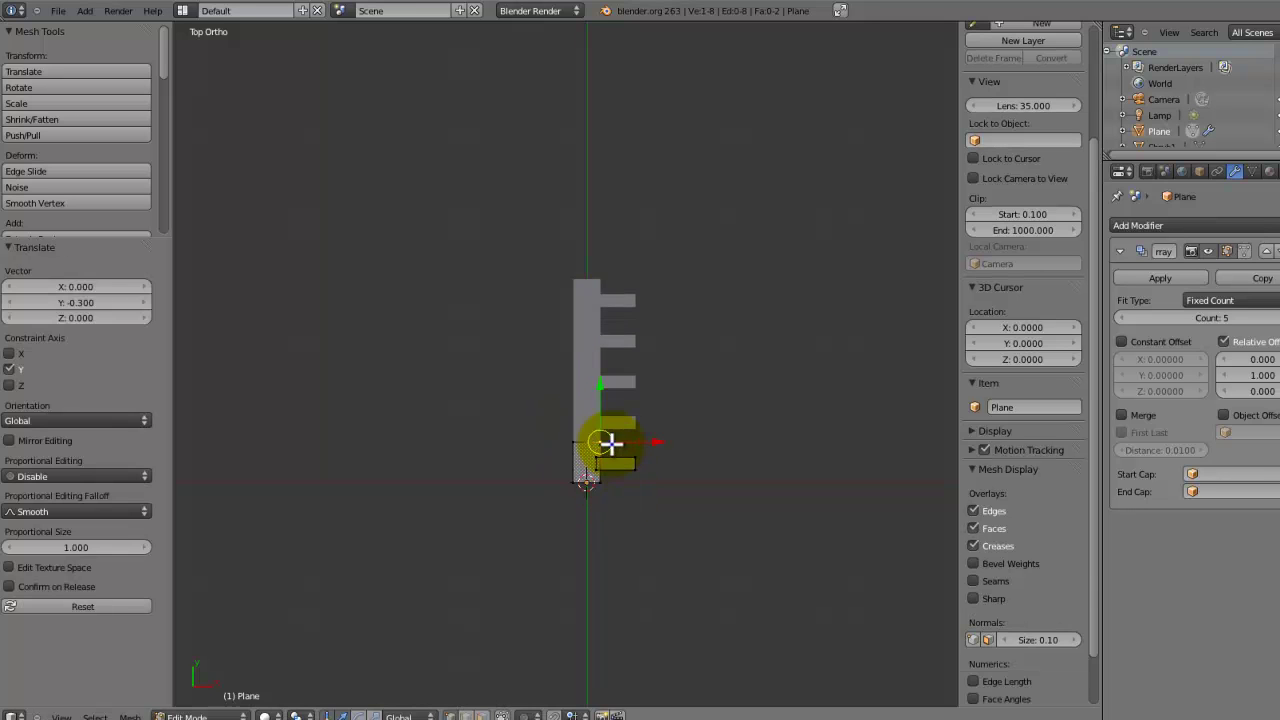
{"action": "right_click", "coordinate": [605, 490], "text": "shift"}
{"action": "key", "text": "g"}
{"action": "key", "text": "x"}
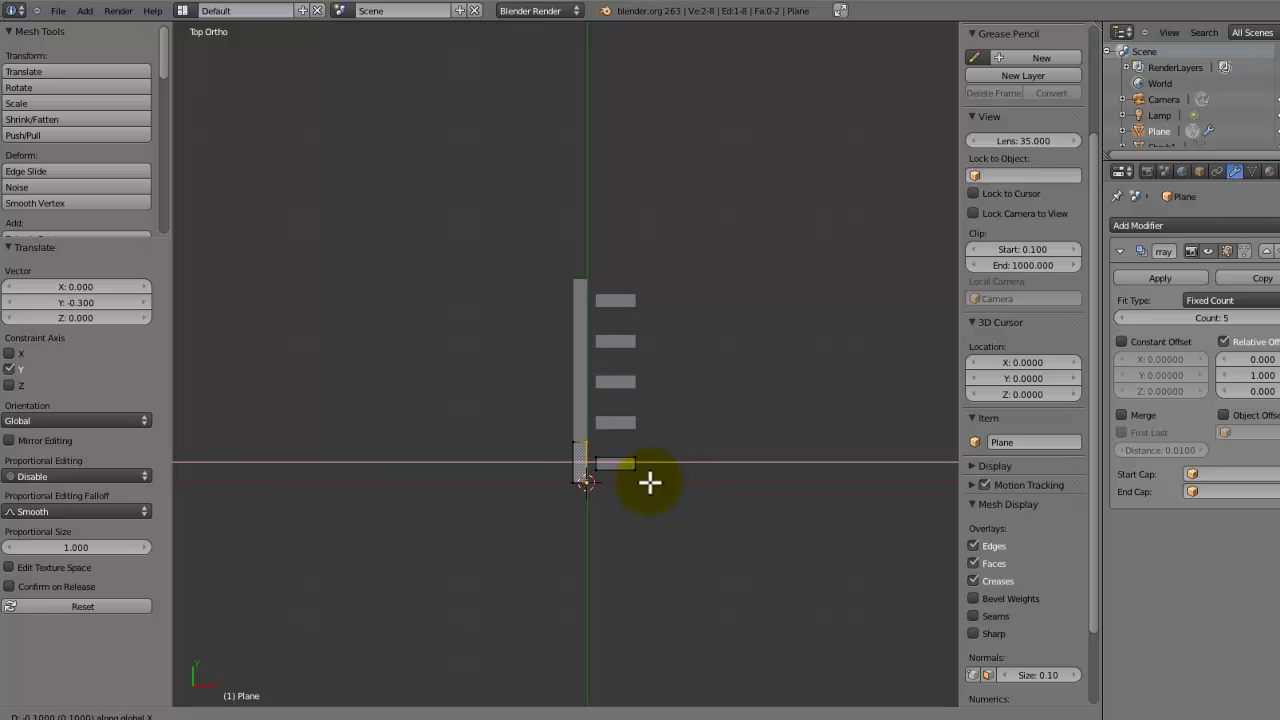
{"action": "left_click", "coordinate": [650, 483]}
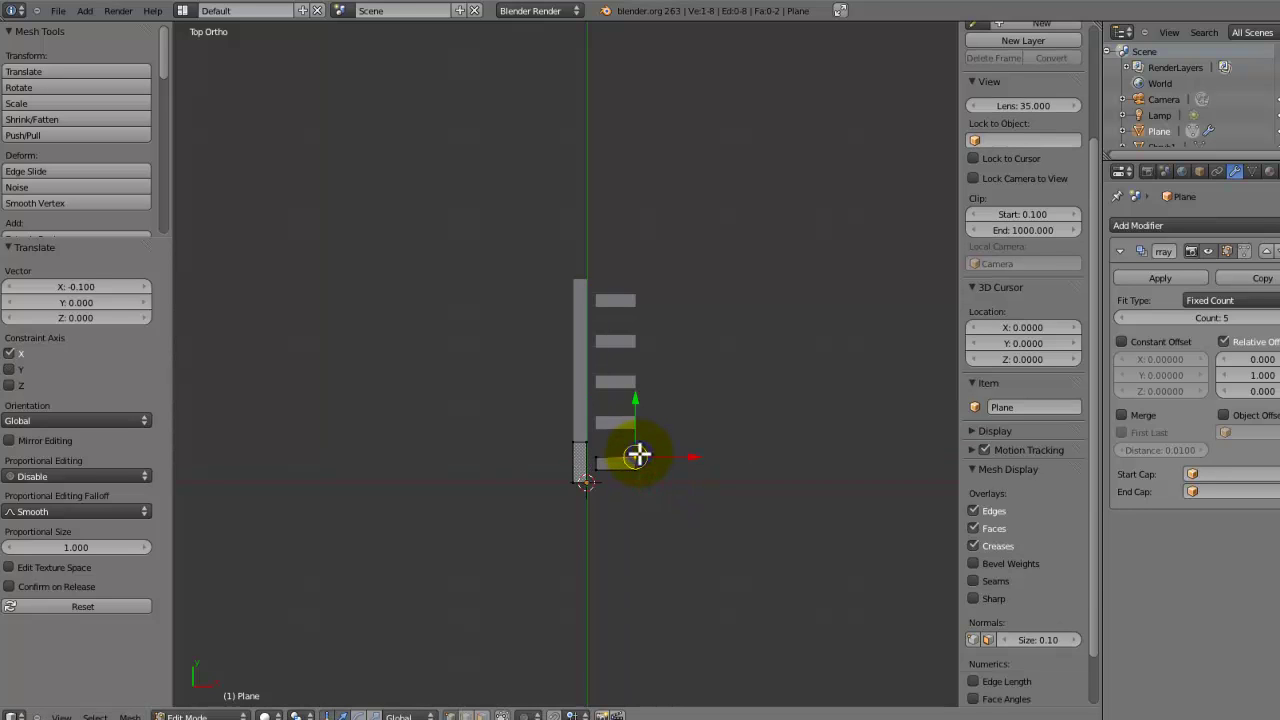
- Select the whole leaf plane and move it -0.1 along X so it touches the narrowed stem
{"action": "key", "text": "ctrl+l"}
{"action": "key", "text": "g"}
{"action": "key", "text": "x"}
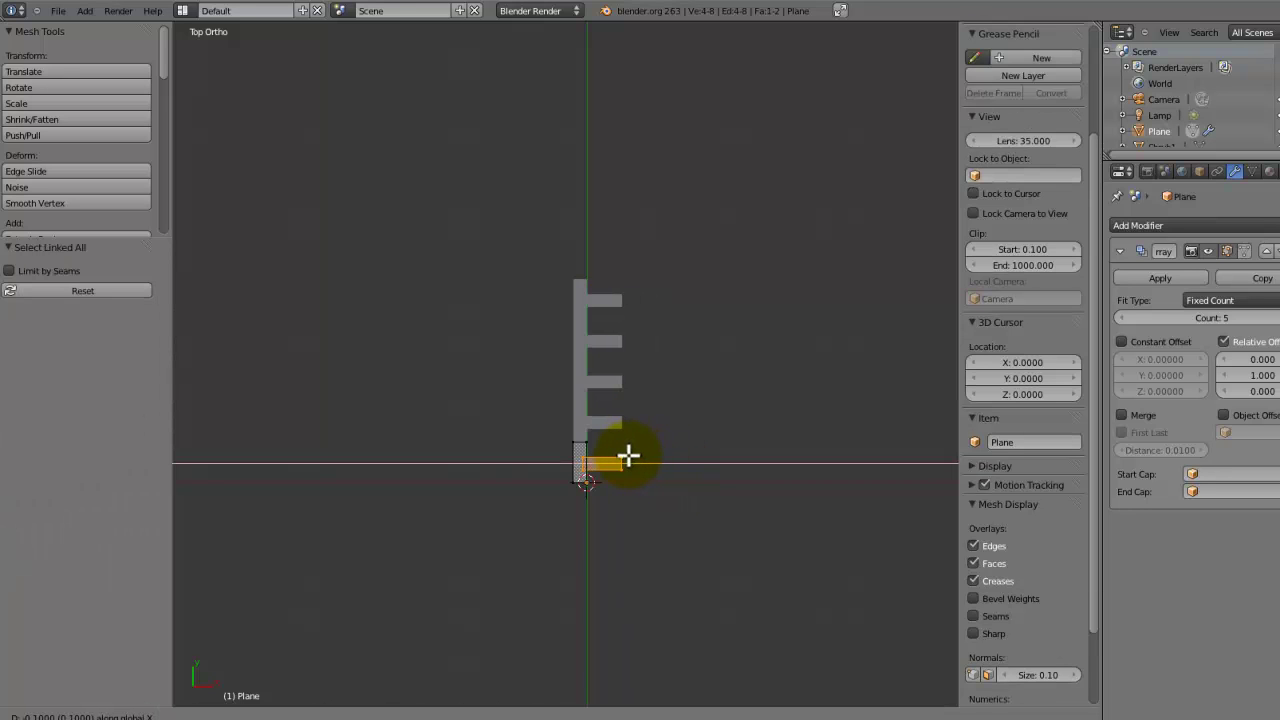
{"action": "left_click", "coordinate": [623, 452]}
- Lengthen the leaf by moving its outer end vertices about 1.25 along X
{"action": "key", "text": "a"}
{"action": "key", "text": "b"}
{"action": "left_click_drag", "start_coordinate": [648, 435], "coordinate": [617, 503]}
{"action": "key", "text": "g"}
{"action": "key", "text": "x"}
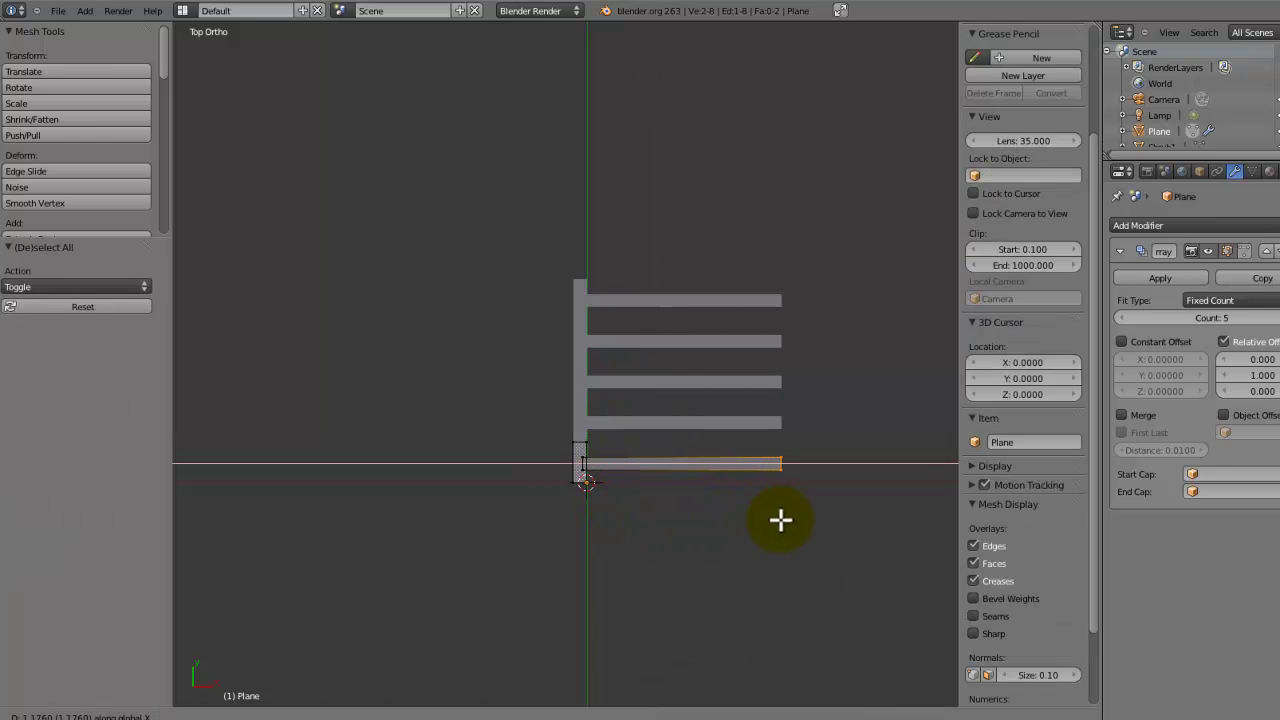
{"action": "left_click", "coordinate": [789, 519]}
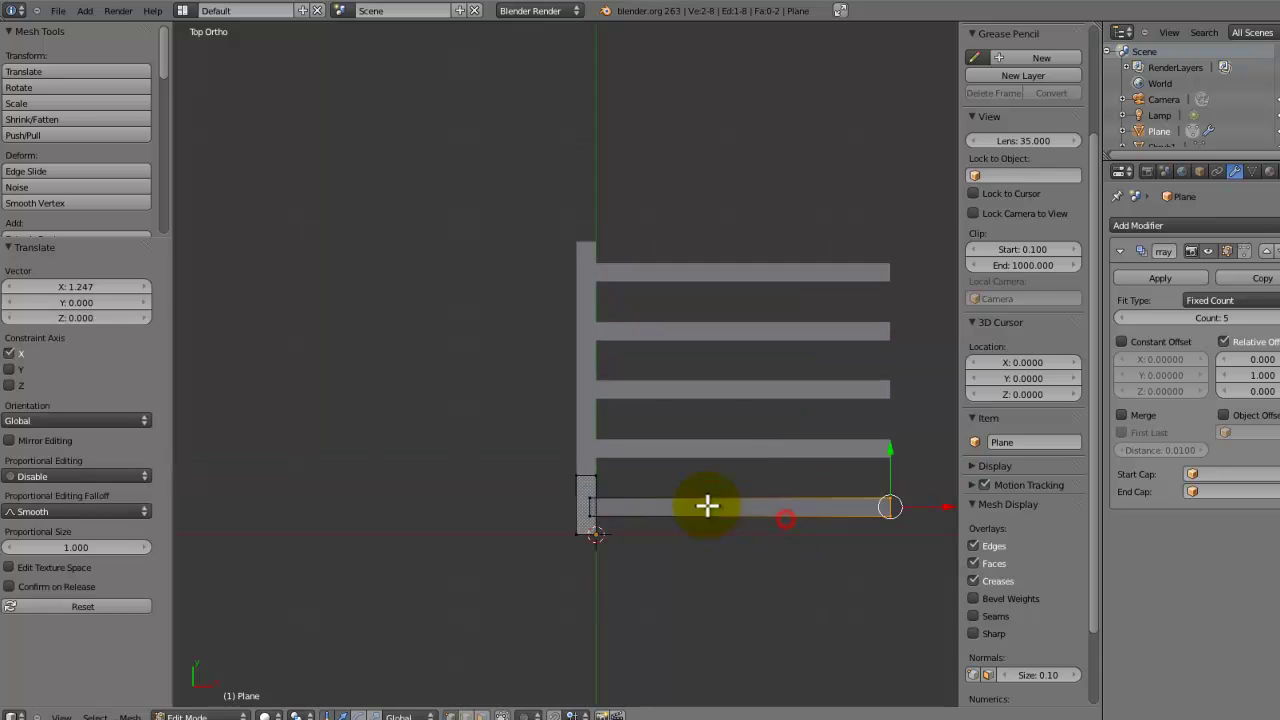
- Add a lengthwise loop cut down the stem strip
{"action": "key", "text": "a"}
{"action": "scroll", "coordinate": [632, 529], "scroll_direction": "up", "scroll_amount": 5}
{"action": "key", "text": "ctrl+r"}
{"action": "left_click", "coordinate": [662, 457]}
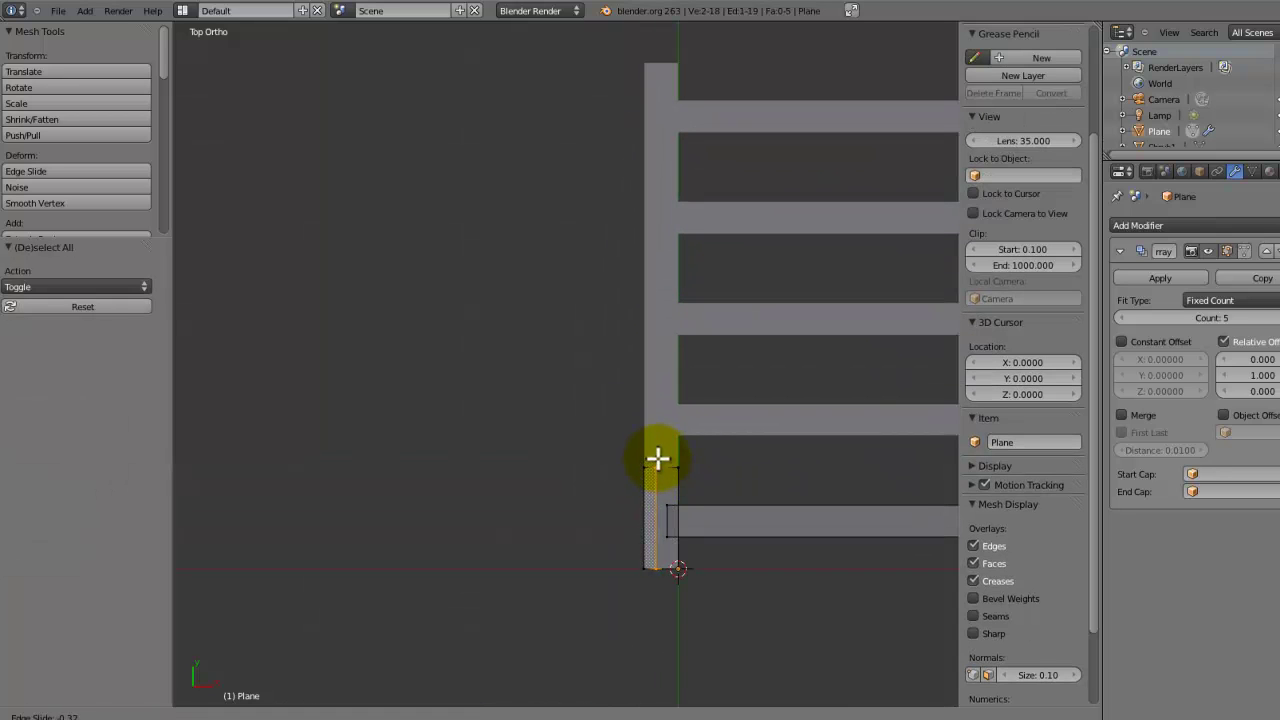
{"action": "left_click", "coordinate": [660, 455]}
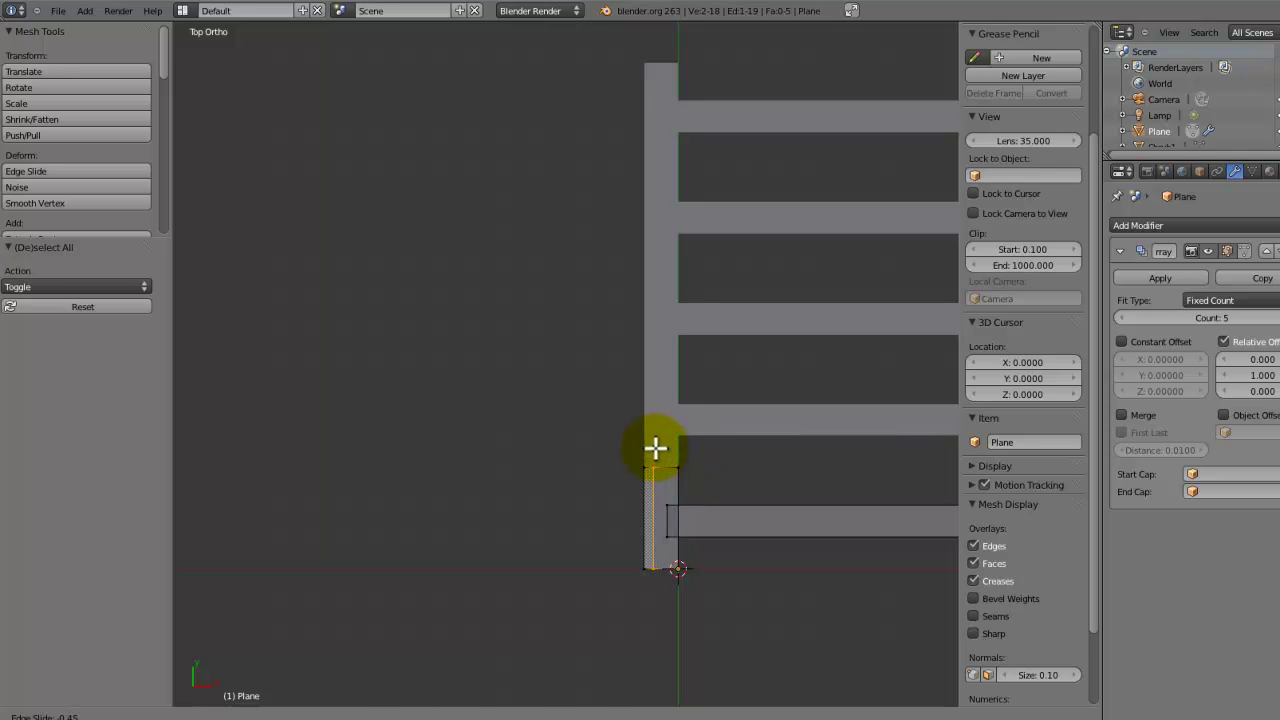
- Delete the stem strip's outer vertices on the side away from the leaf
{"action": "key", "text": "a"}
{"action": "left_click_drag", "start_coordinate": [654, 457], "coordinate": [573, 578]}
{"action": "key", "text": "x"}
{"action": "left_click", "coordinate": [573, 605]}
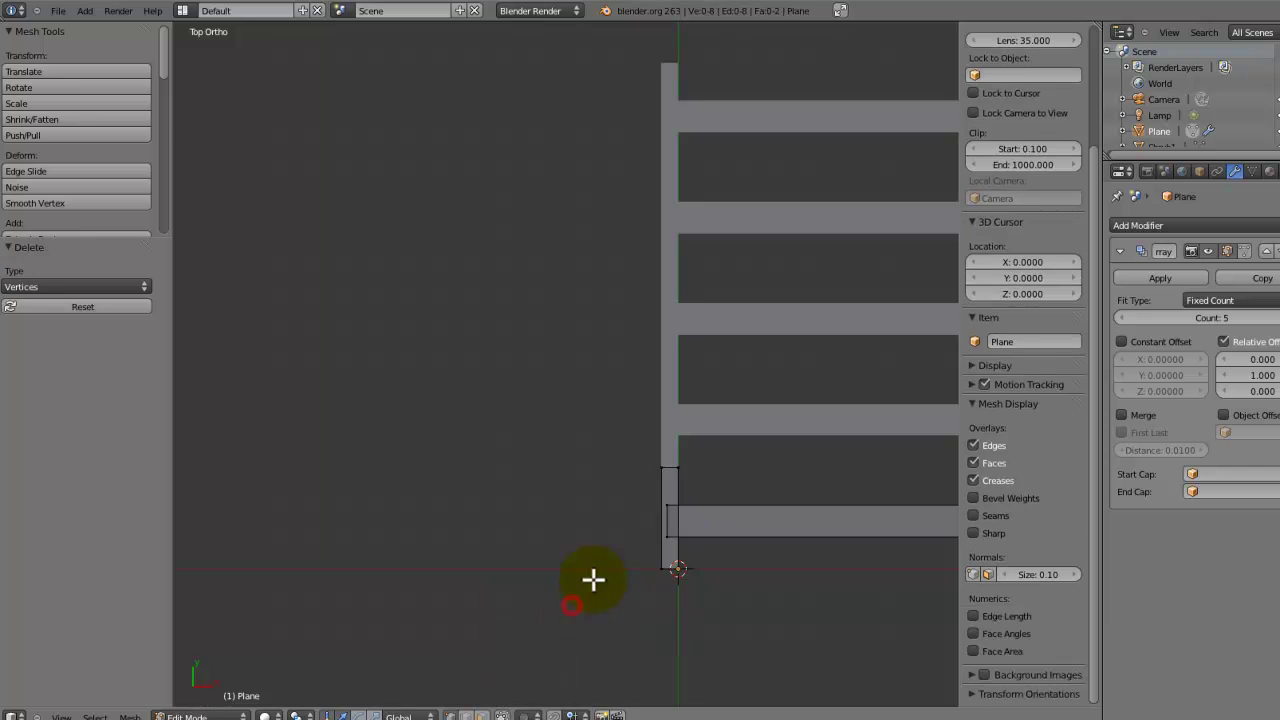
- Return to Object Mode, add a Mirror modifier on the X axis, and move it above the Array modifier
{"action": "key", "text": "Tab"}
{"action": "left_click", "coordinate": [1153, 220]}
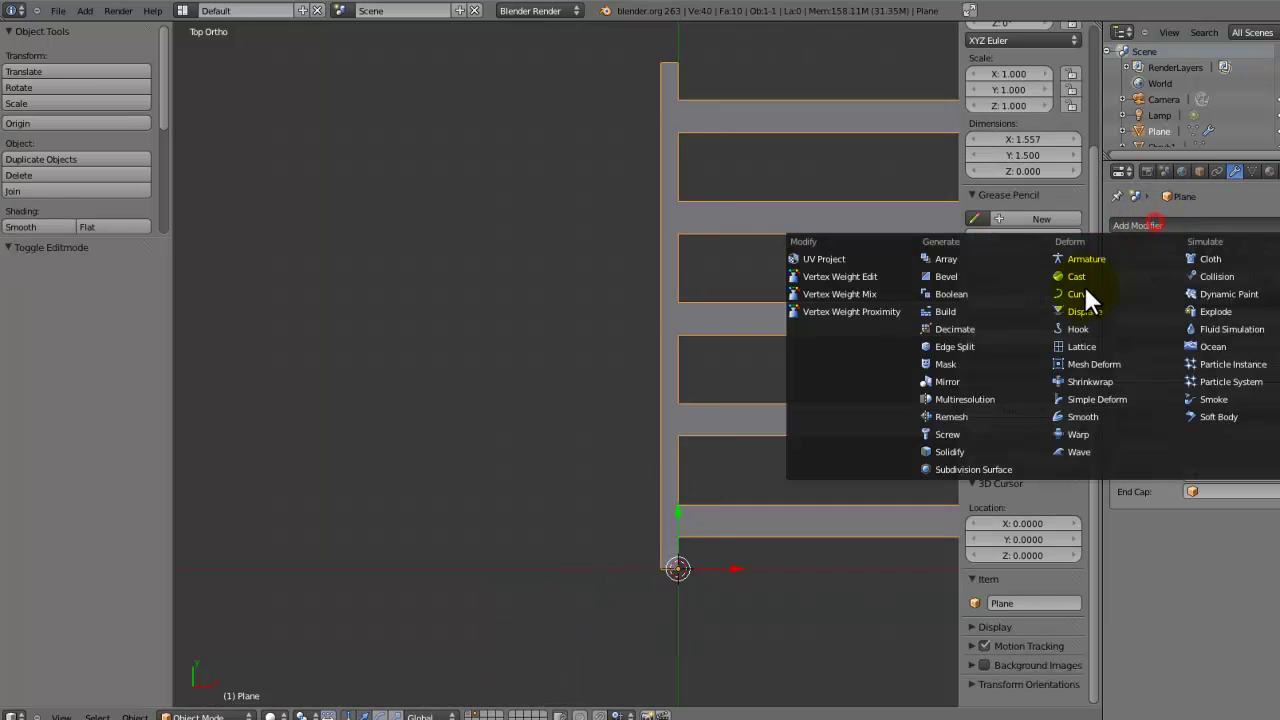
{"action": "left_click", "coordinate": [974, 381]}
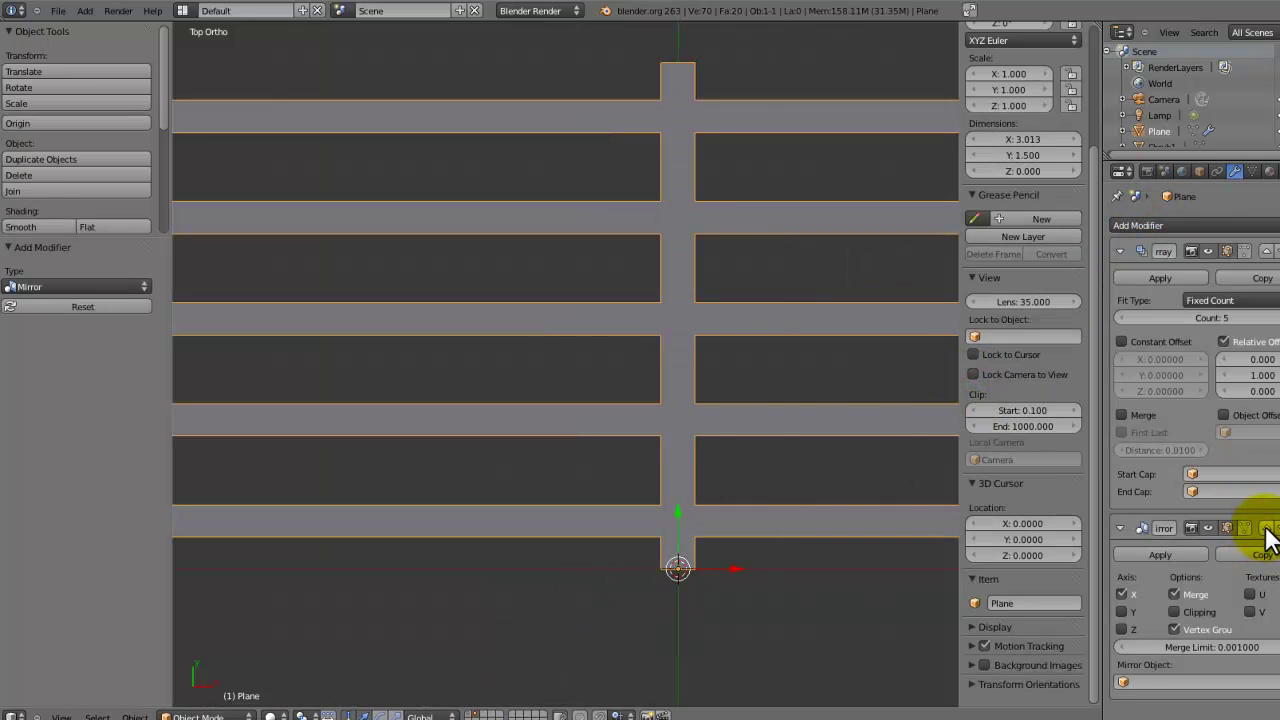
{"action": "left_click", "coordinate": [1266, 528]}
- Re-enter Edit Mode on the mirrored plane and save the file
{"action": "scroll", "coordinate": [650, 382], "scroll_direction": "down", "scroll_amount": 5}
{"action": "key", "text": "Tab"}
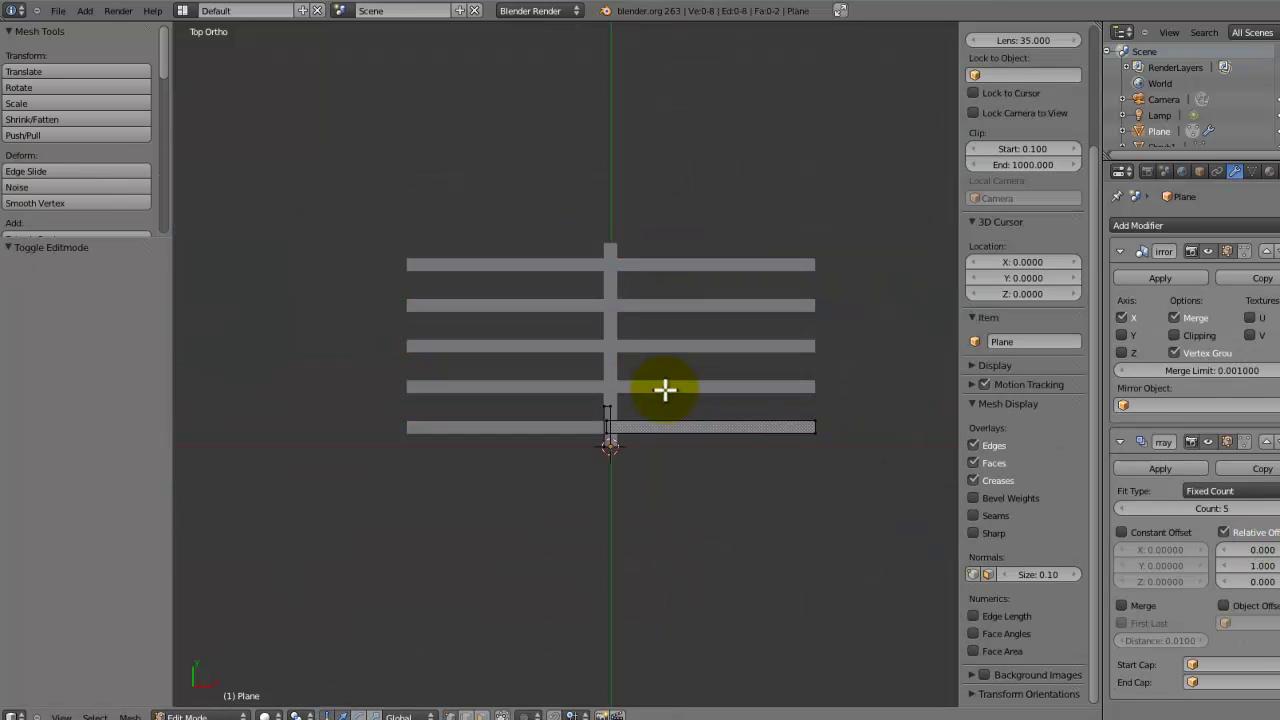
{"action": "scroll", "coordinate": [665, 390], "scroll_direction": "up", "scroll_amount": 5}
{"action": "key", "text": "ctrl+s"}
{"action": "left_click", "coordinate": [671, 391]}
- Select the stem's upper vertex on the centre line and enable Merge in the Array modifier
{"action": "middle_click_drag", "start_coordinate": [658, 370], "coordinate": [589, 245], "text": "shift"}
{"action": "scroll", "coordinate": [610, 282], "scroll_direction": "up", "scroll_amount": 4}
{"action": "key", "text": "z"}
{"action": "key", "text": "z"}
{"action": "right_click", "coordinate": [680, 370]}
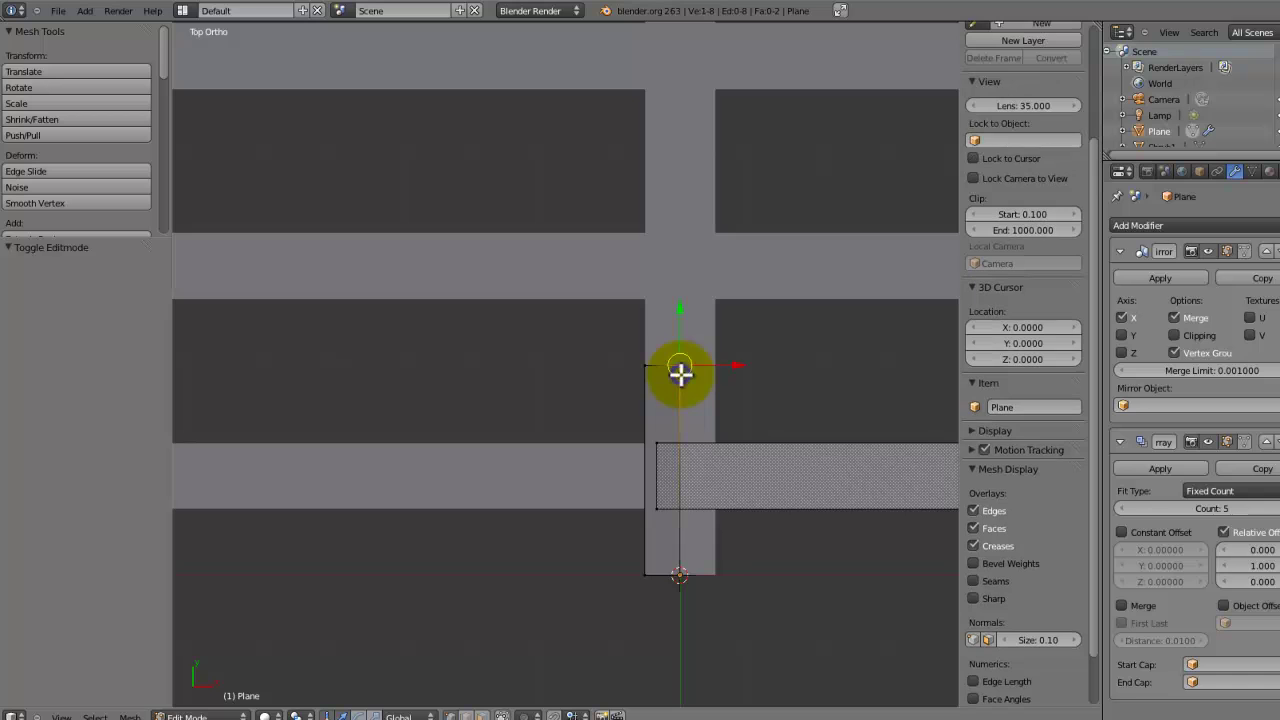
{"action": "scroll", "coordinate": [680, 374], "scroll_direction": "down", "scroll_amount": 4}
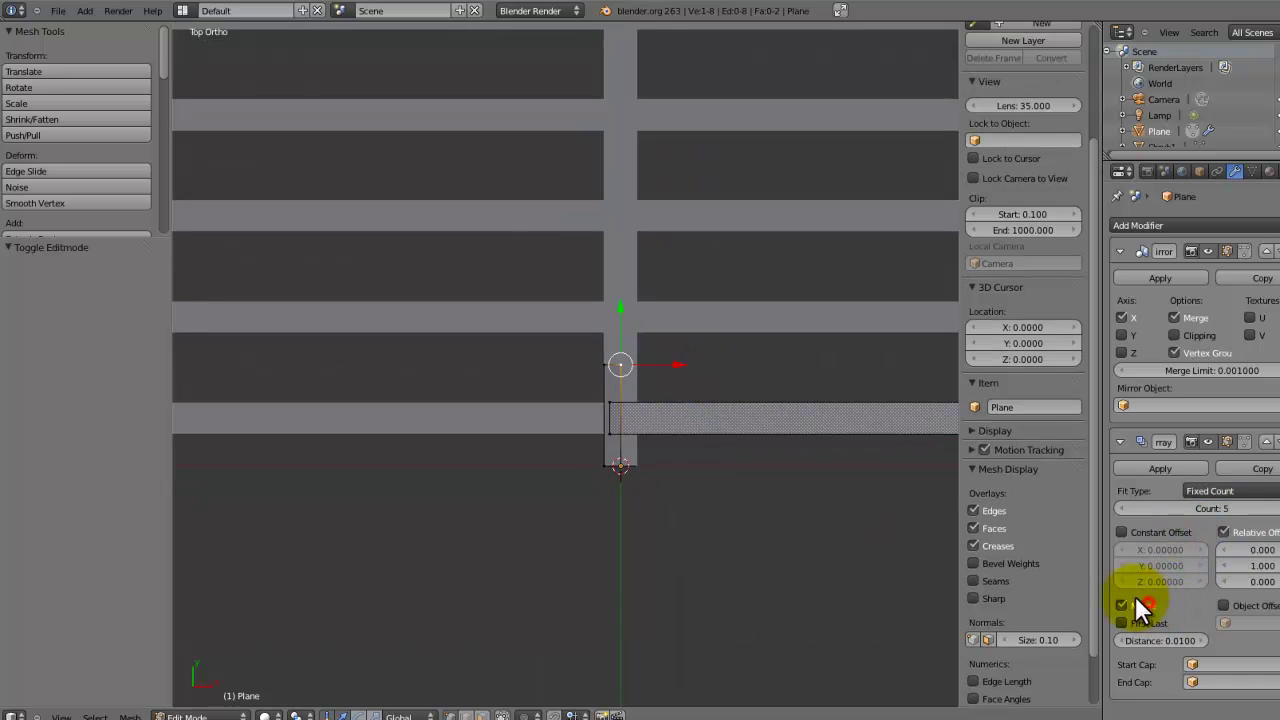
- Select the whole mesh, try moving it along X, and enable Clipping in the Mirror modifier
{"action": "key", "text": "a"}
{"action": "key", "text": "g"}
{"action": "key", "text": "x"}
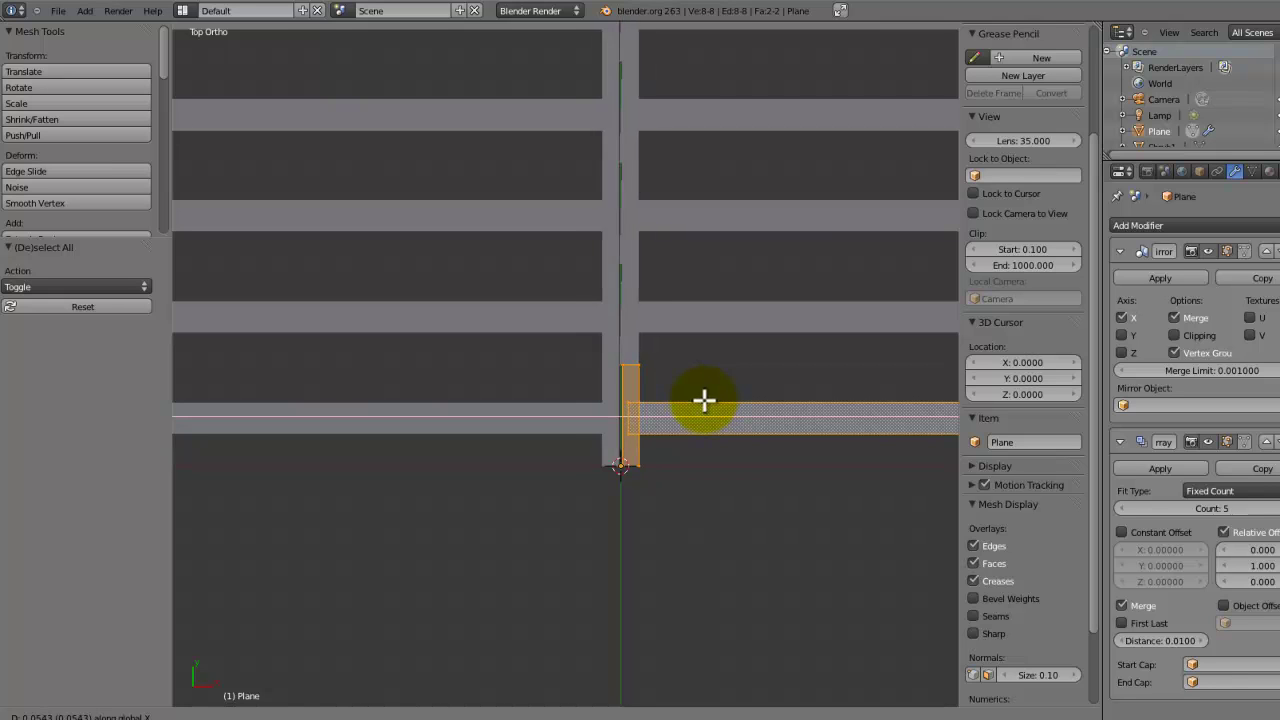
{"action": "right_click", "coordinate": [704, 400]}
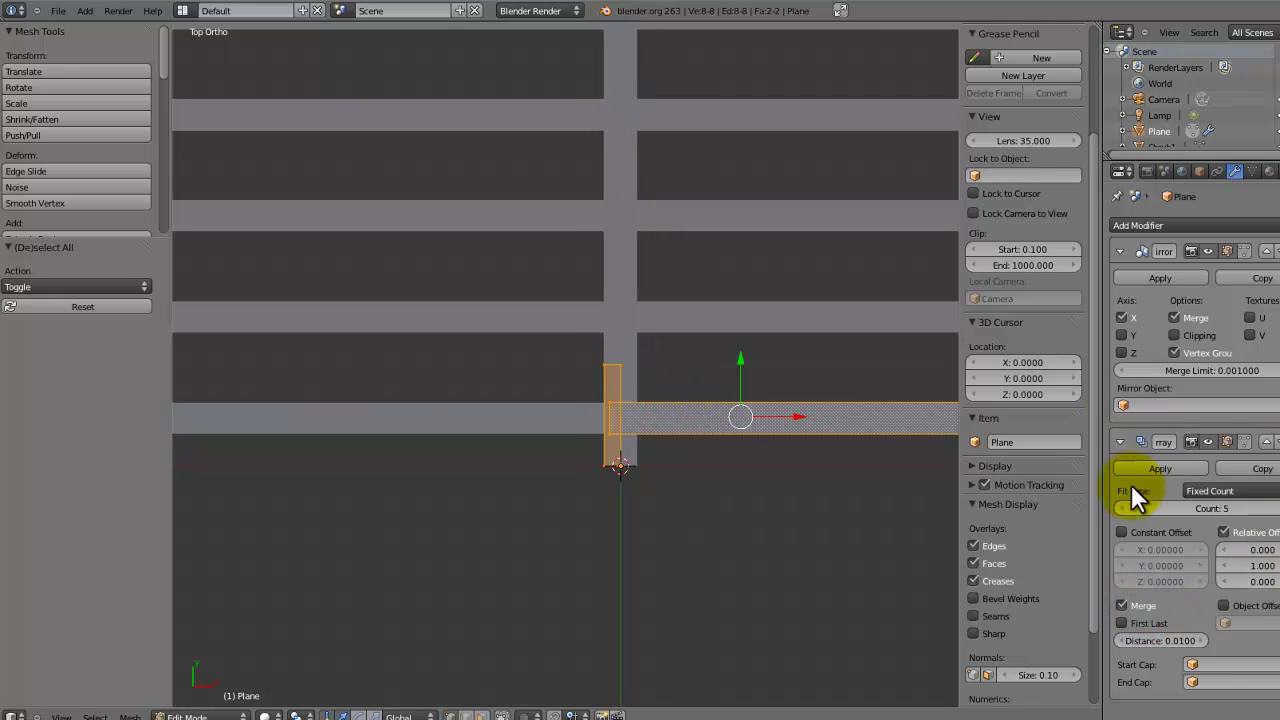
{"action": "left_click", "coordinate": [1185, 333]}
{"action": "key", "text": "g"}
{"action": "right_click", "coordinate": [572, 347]}
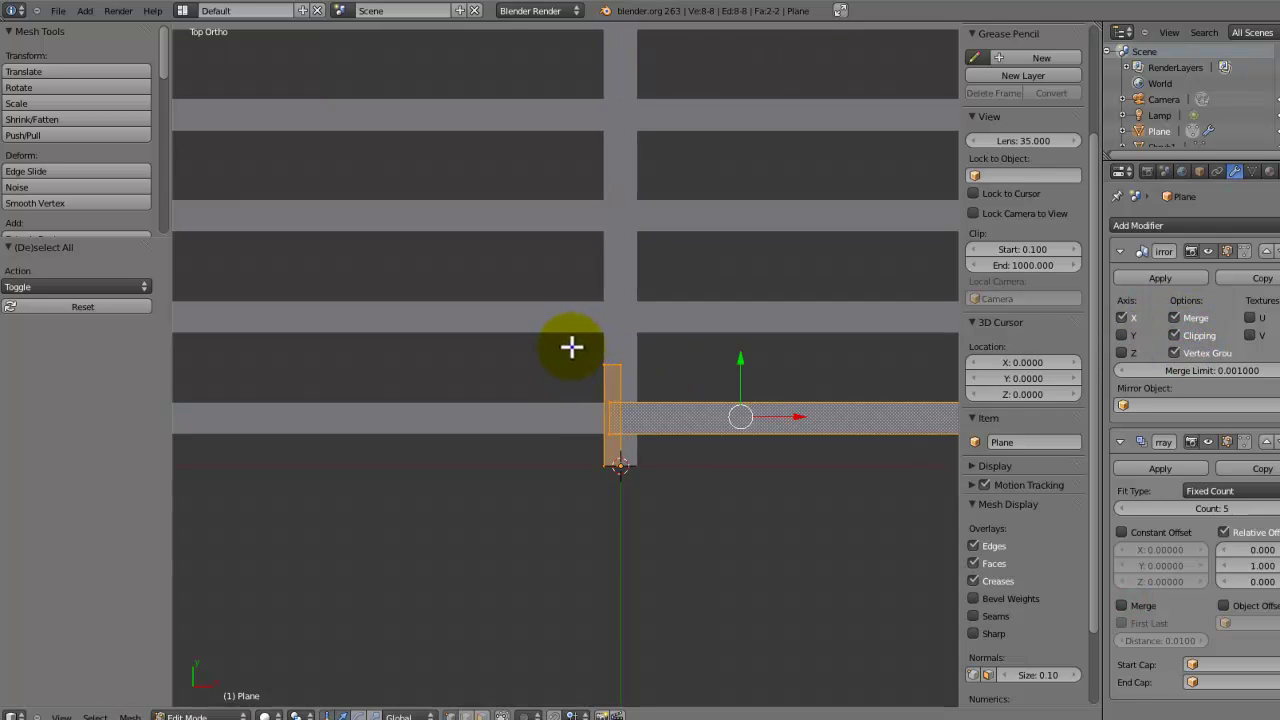
- Turn off the Mirror modifier's Clipping and move the whole mesh 0.258 along X, away from the centre line
{"action": "left_click", "coordinate": [1176, 335]}
{"action": "key", "text": "g"}
{"action": "key", "text": "x"}
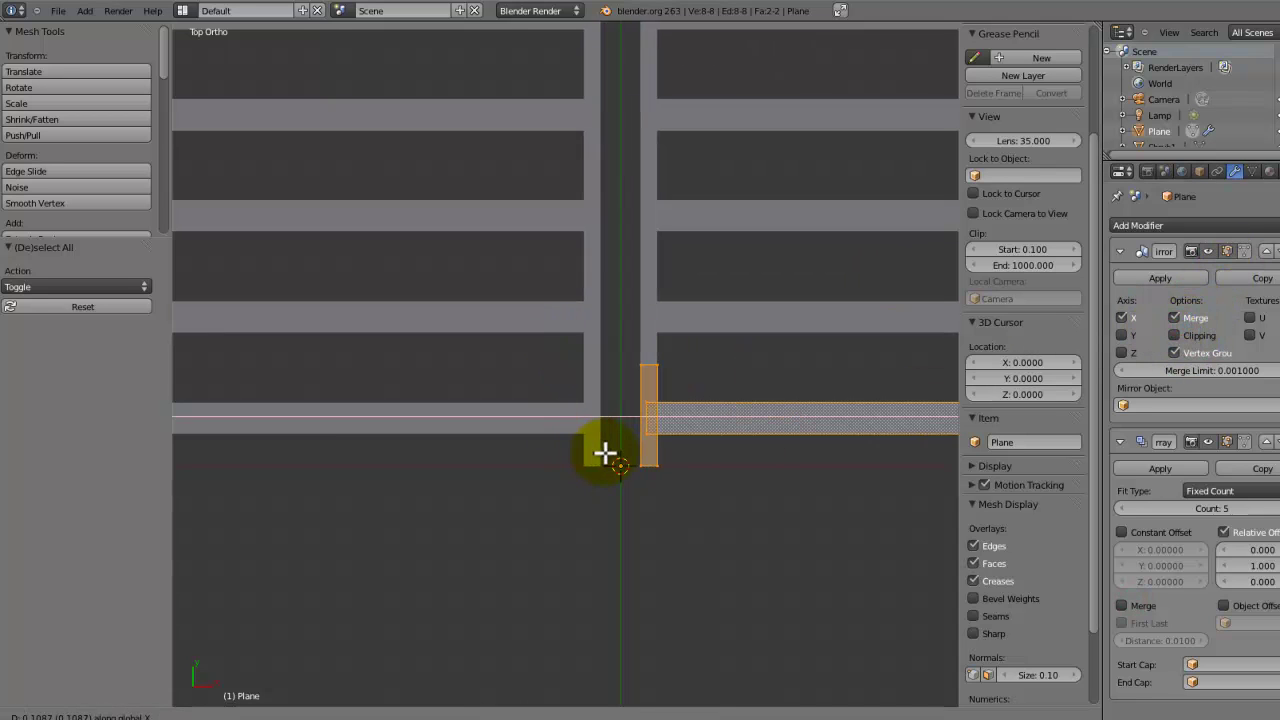
{"action": "left_click", "coordinate": [626, 443]}
- Enable Clipping in the Mirror modifier and move the mesh -0.220 along X so the stem halves meet at the centre
{"action": "left_click", "coordinate": [1199, 335]}
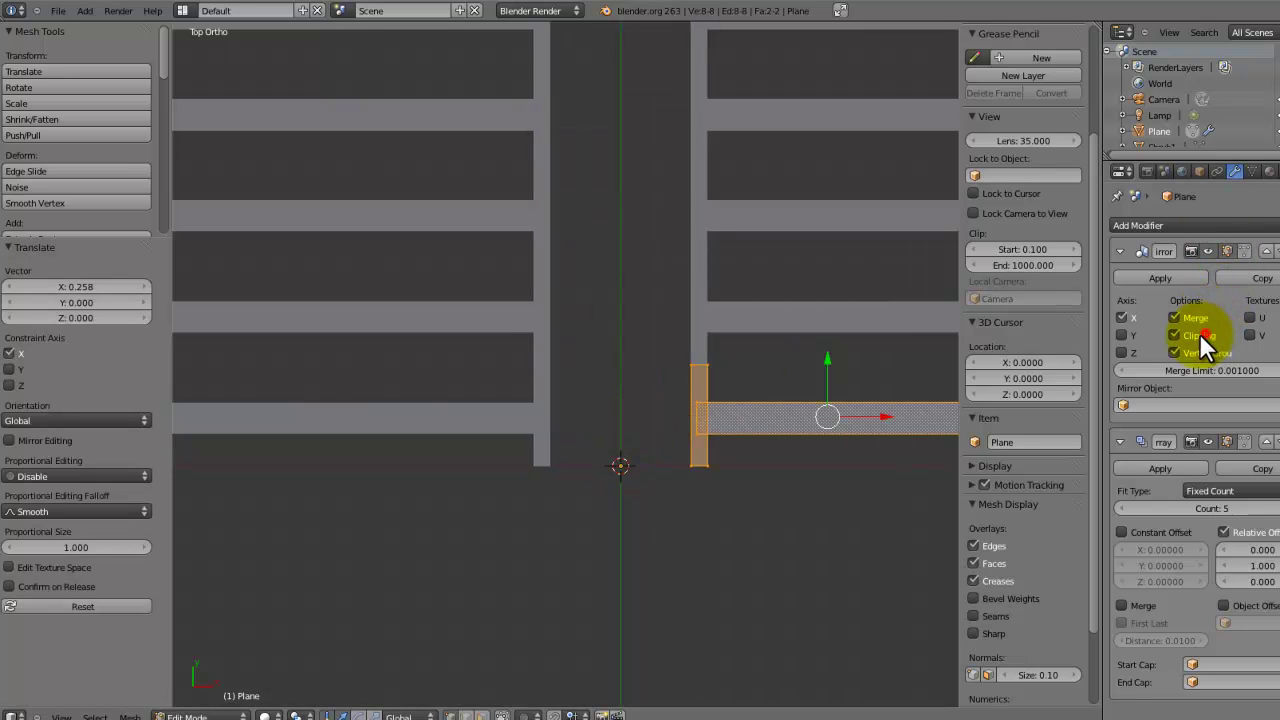
{"action": "key", "text": "g"}
{"action": "key", "text": "x"}
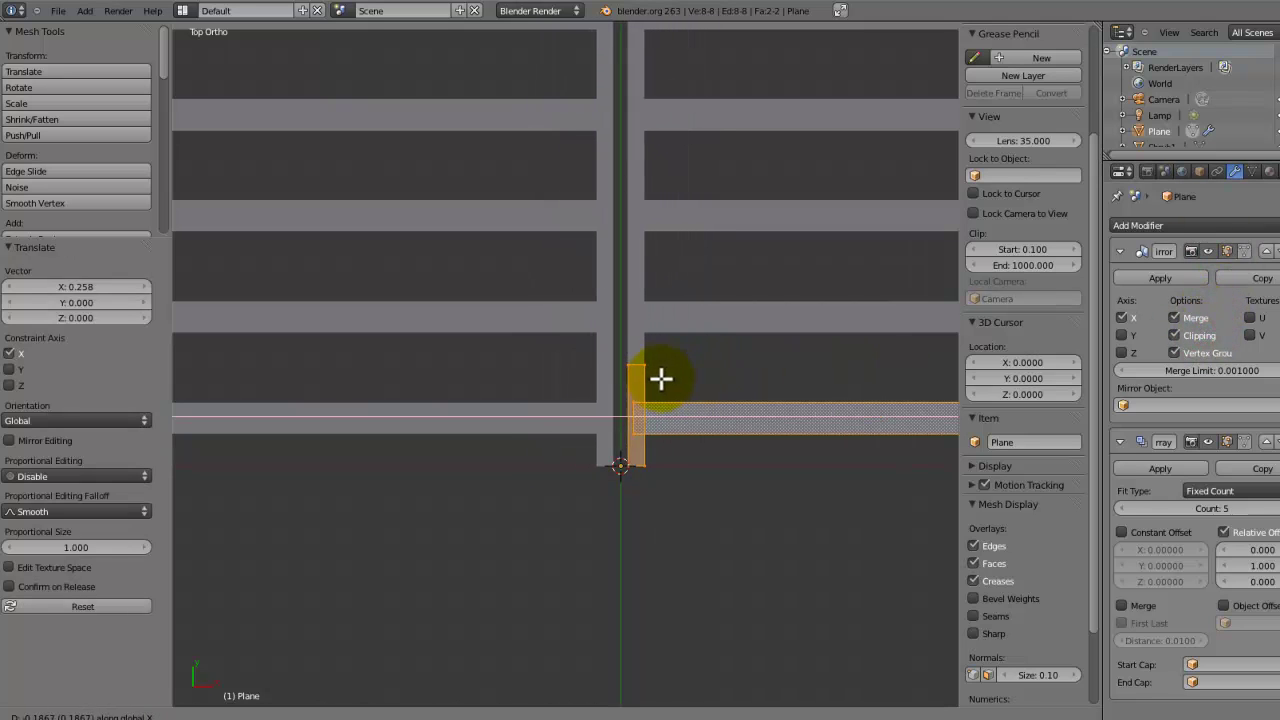
{"action": "left_click", "coordinate": [650, 378]}
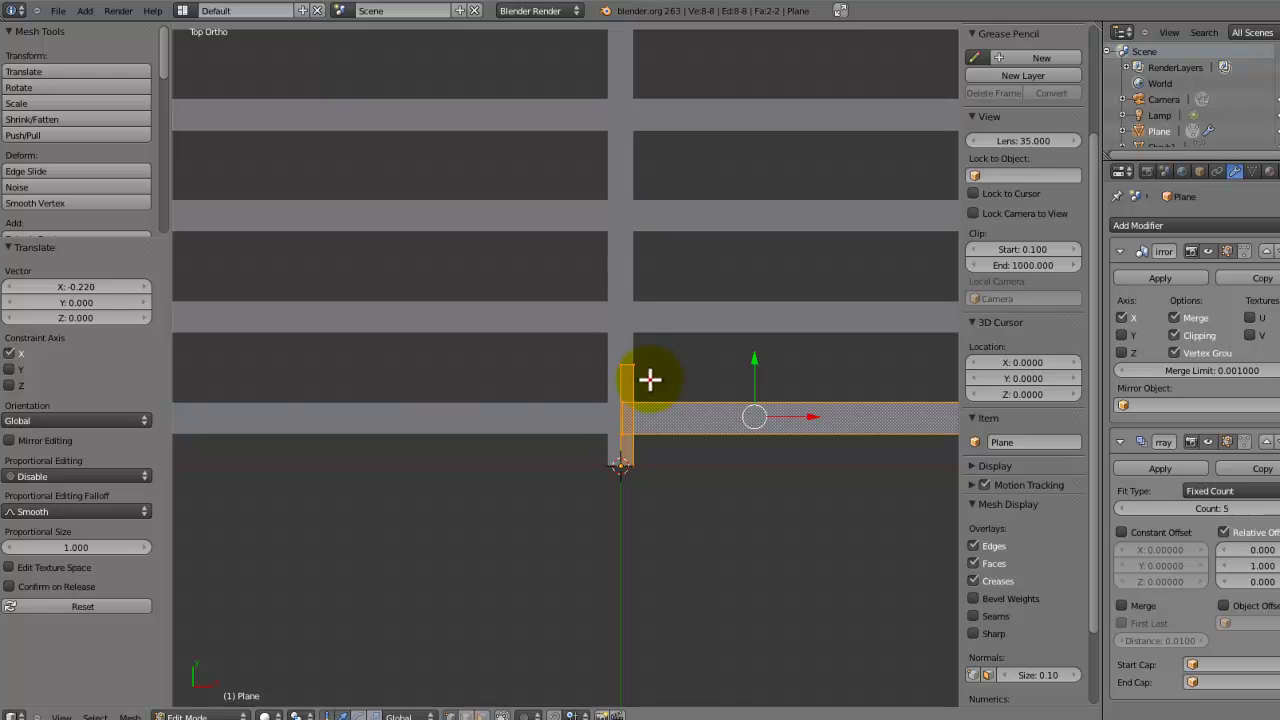
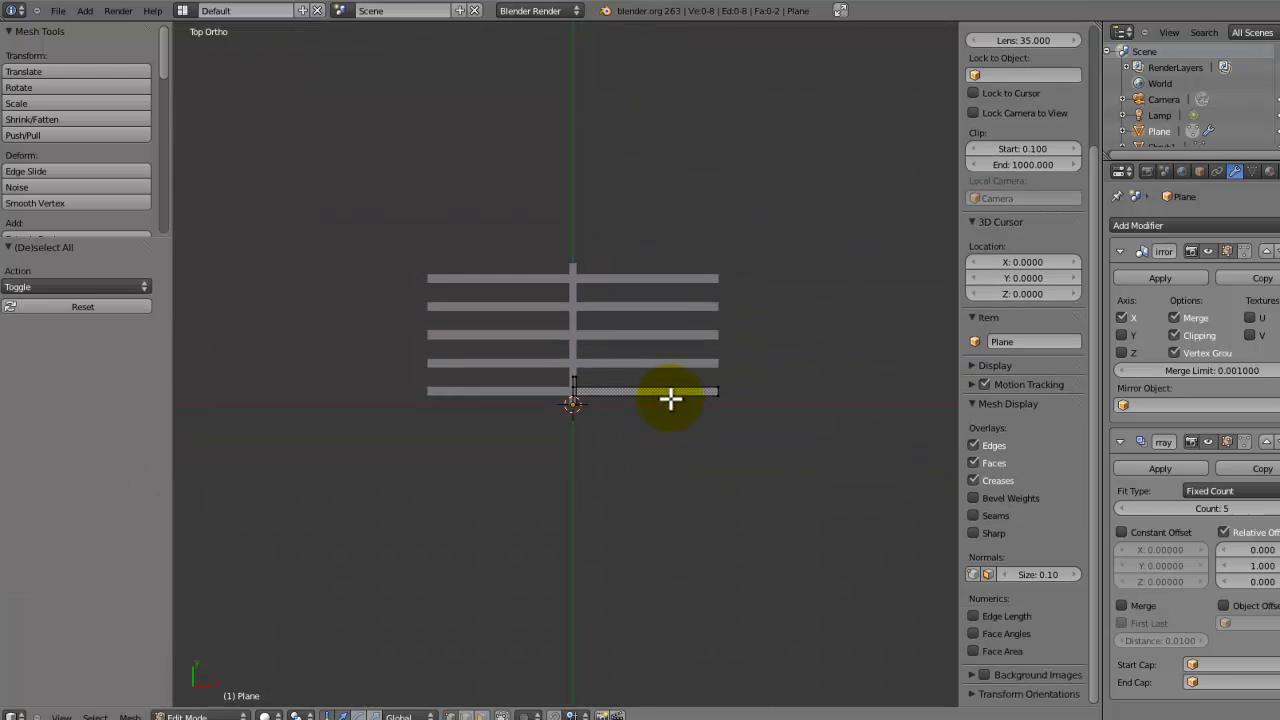
- Return to Object Mode and set the Array modifier's count to 20
{"action": "key", "text": "Tab"}
{"action": "middle_click_drag", "start_coordinate": [666, 391], "coordinate": [606, 351]}
{"action": "left_click_drag", "start_coordinate": [1209, 508], "coordinate": [1240, 512]}
{"action": "left_click", "coordinate": [1227, 502]}
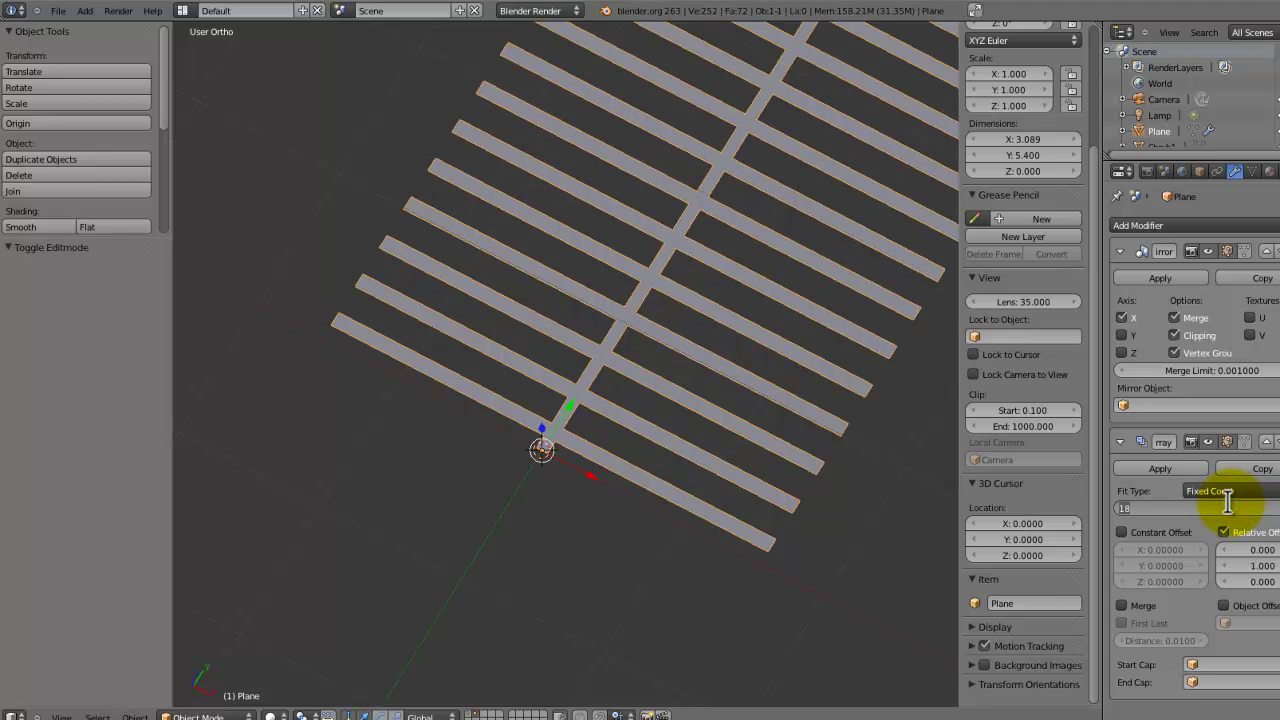
{"action": "type", "text": "20"}
{"action": "key", "text": "Return"}
{"action": "scroll", "coordinate": [742, 260], "scroll_direction": "down", "scroll_amount": 4}
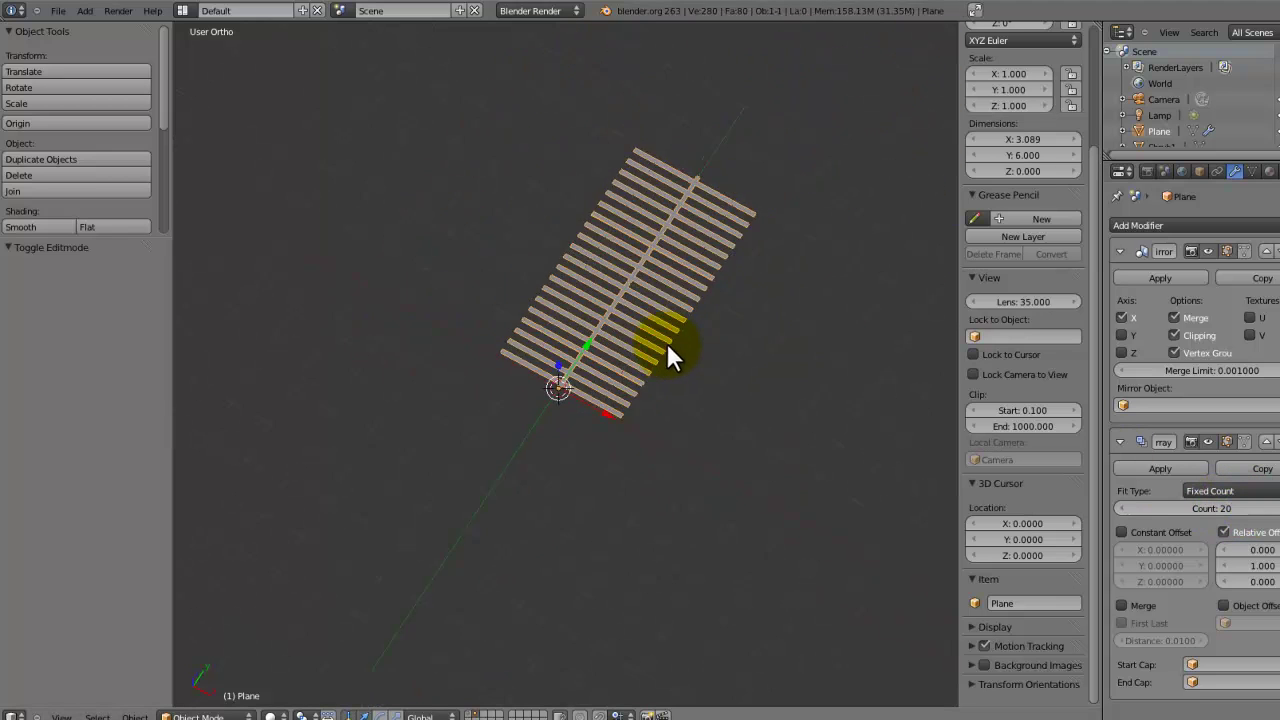
{"action": "middle_click_drag", "start_coordinate": [669, 345], "coordinate": [605, 243]}
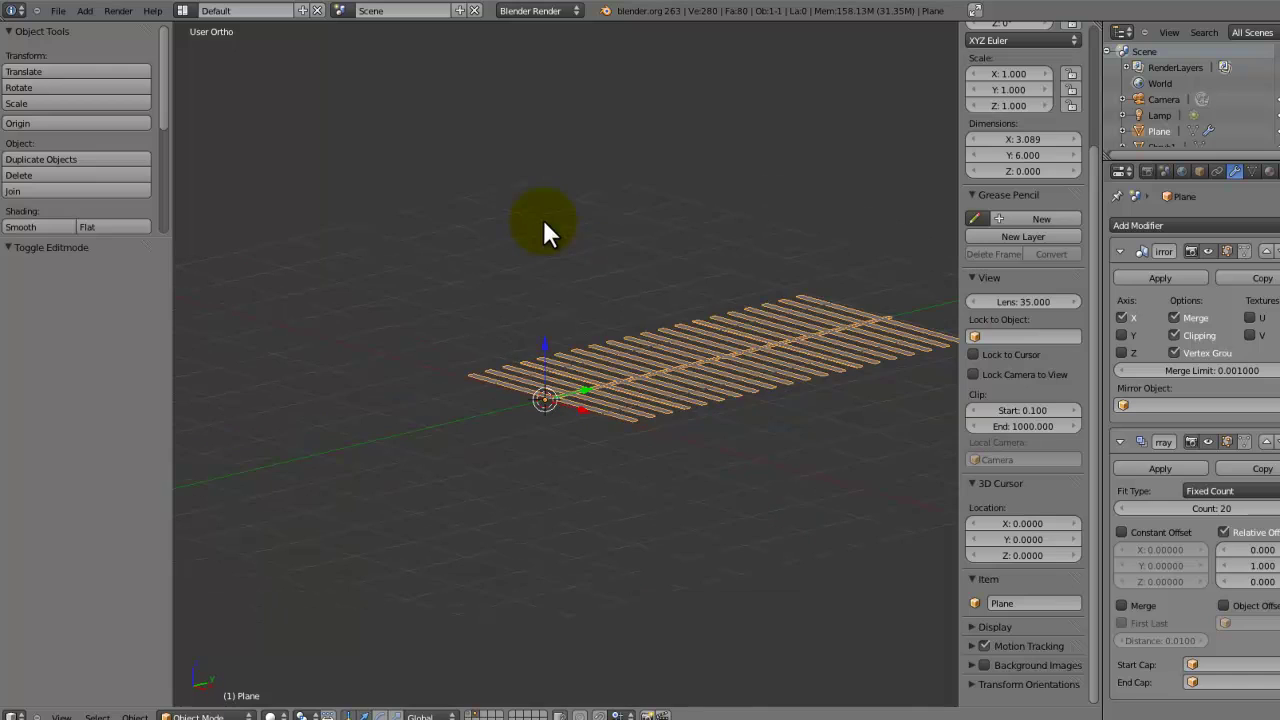
- In Edit Mode from the top view, add three evenly spaced loop cuts across the side leaf
{"action": "key", "text": "KP_7"}
{"action": "key", "text": "Tab"}
{"action": "scroll", "coordinate": [586, 300], "scroll_direction": "up", "scroll_amount": 7}
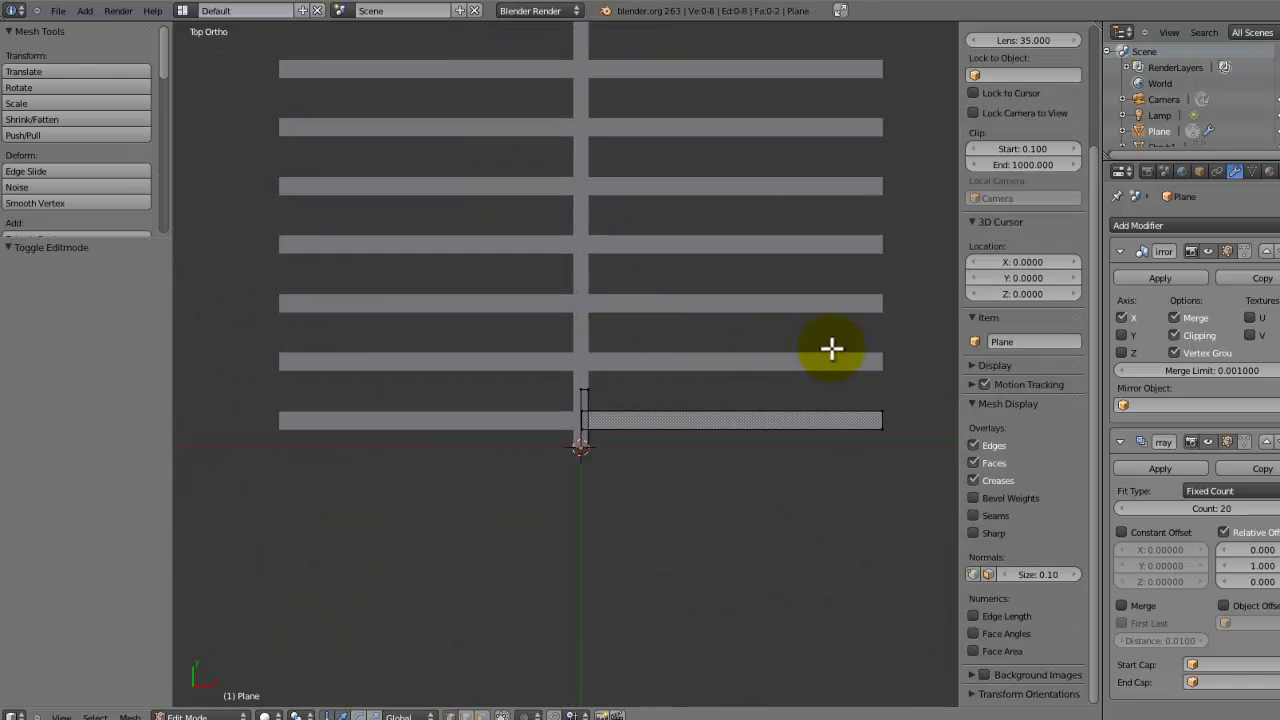
{"action": "key", "text": "ctrl+r"}
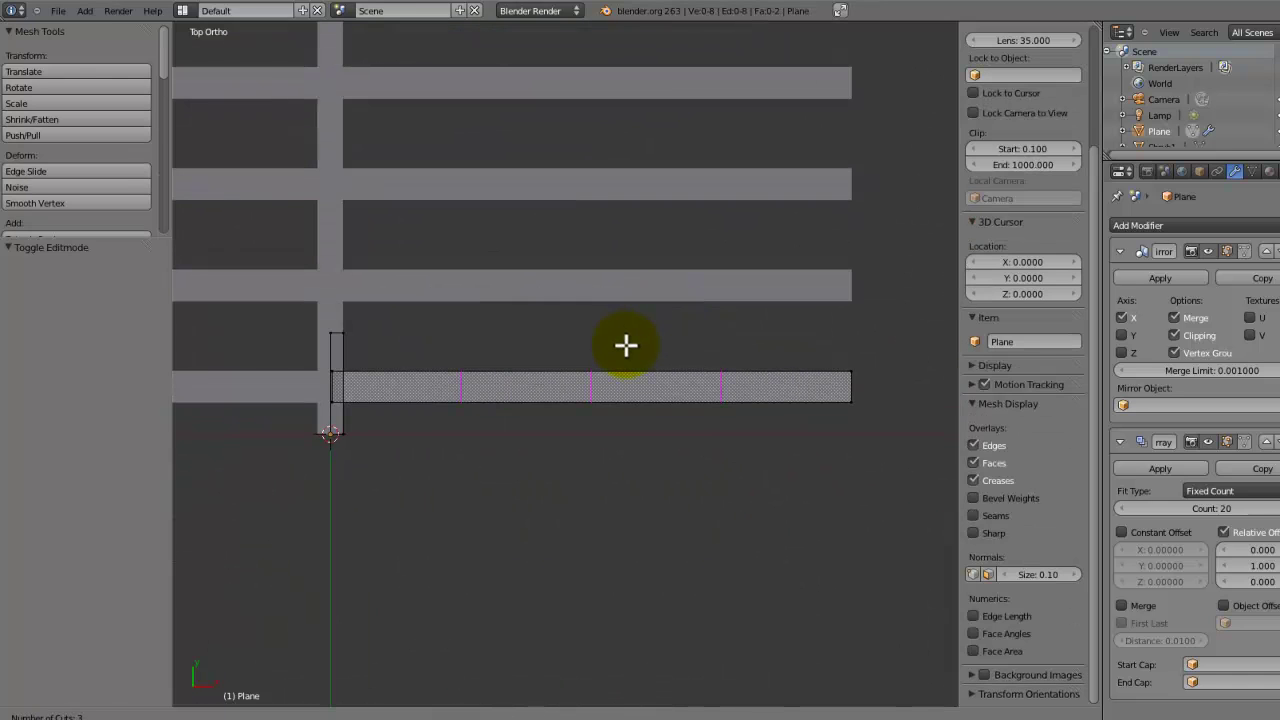
{"action": "left_click", "coordinate": [626, 345]}
{"action": "right_click", "coordinate": [626, 346]}
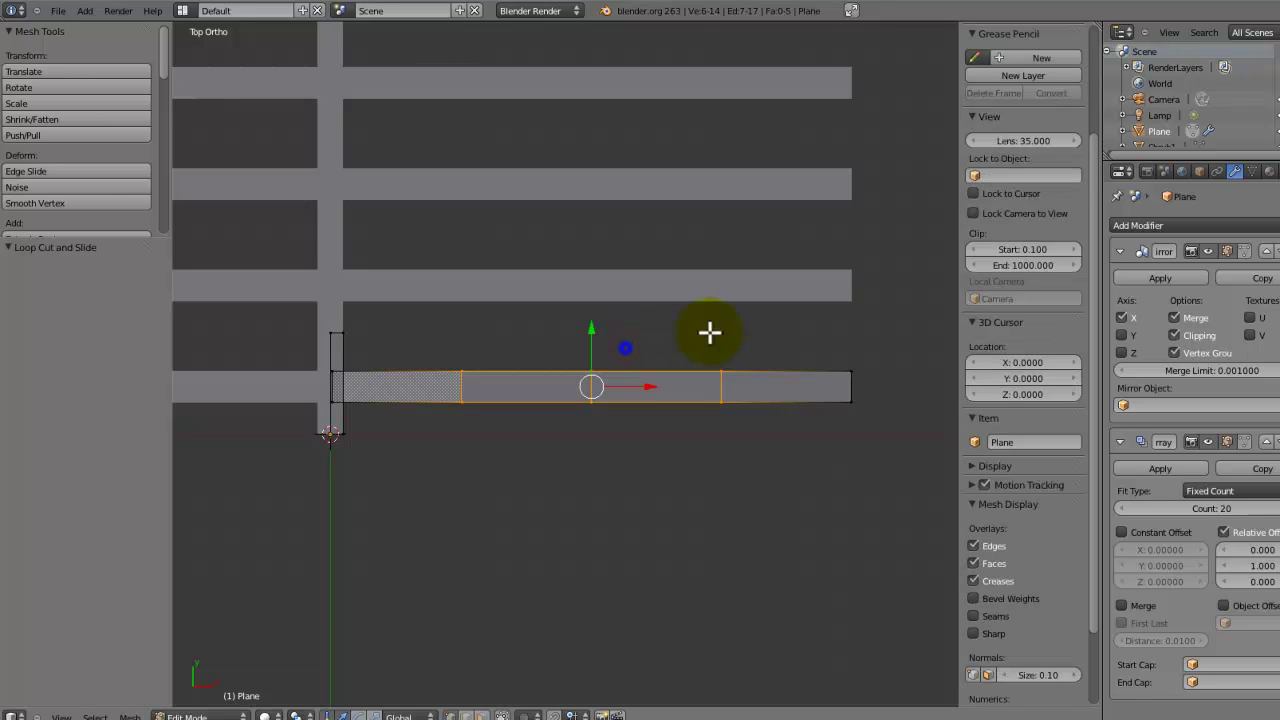
- Select the leaf's two tip vertices and scale them along Y to about 0.34 with smooth proportional editing, tapering the leaf
{"action": "key", "text": "a"}
{"action": "scroll", "coordinate": [749, 371], "scroll_direction": "down", "scroll_amount": 2}
{"action": "scroll", "coordinate": [622, 356], "scroll_direction": "up", "scroll_amount": 2}
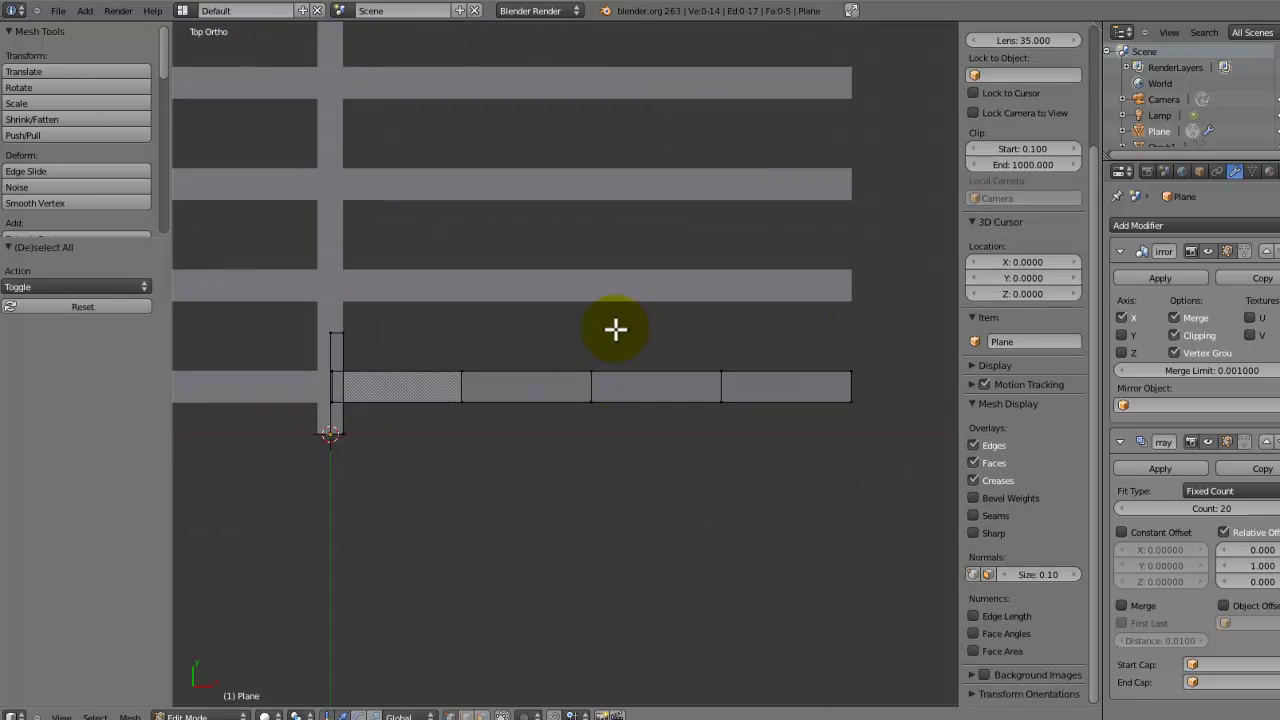
{"action": "scroll", "coordinate": [612, 333], "scroll_direction": "down", "scroll_amount": 5}
{"action": "scroll", "coordinate": [614, 340], "scroll_direction": "up", "scroll_amount": 5}
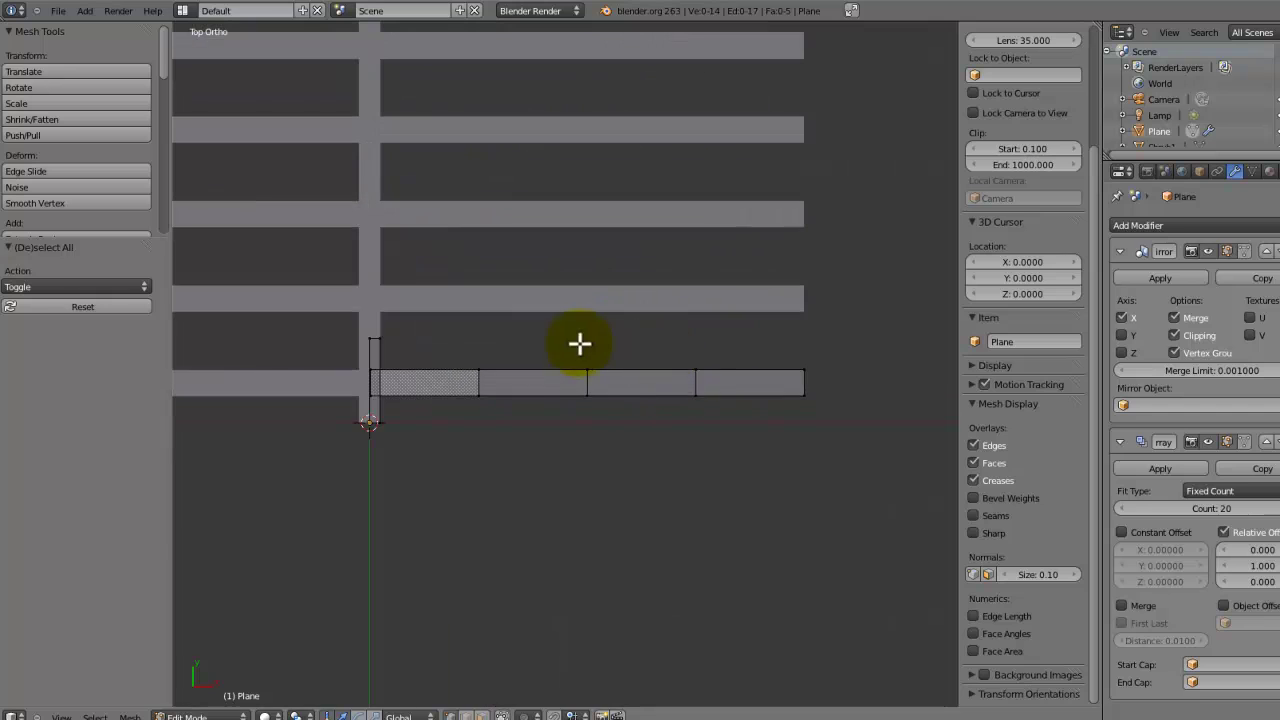
{"action": "key", "text": "b"}
{"action": "left_click_drag", "start_coordinate": [826, 350], "coordinate": [792, 432]}
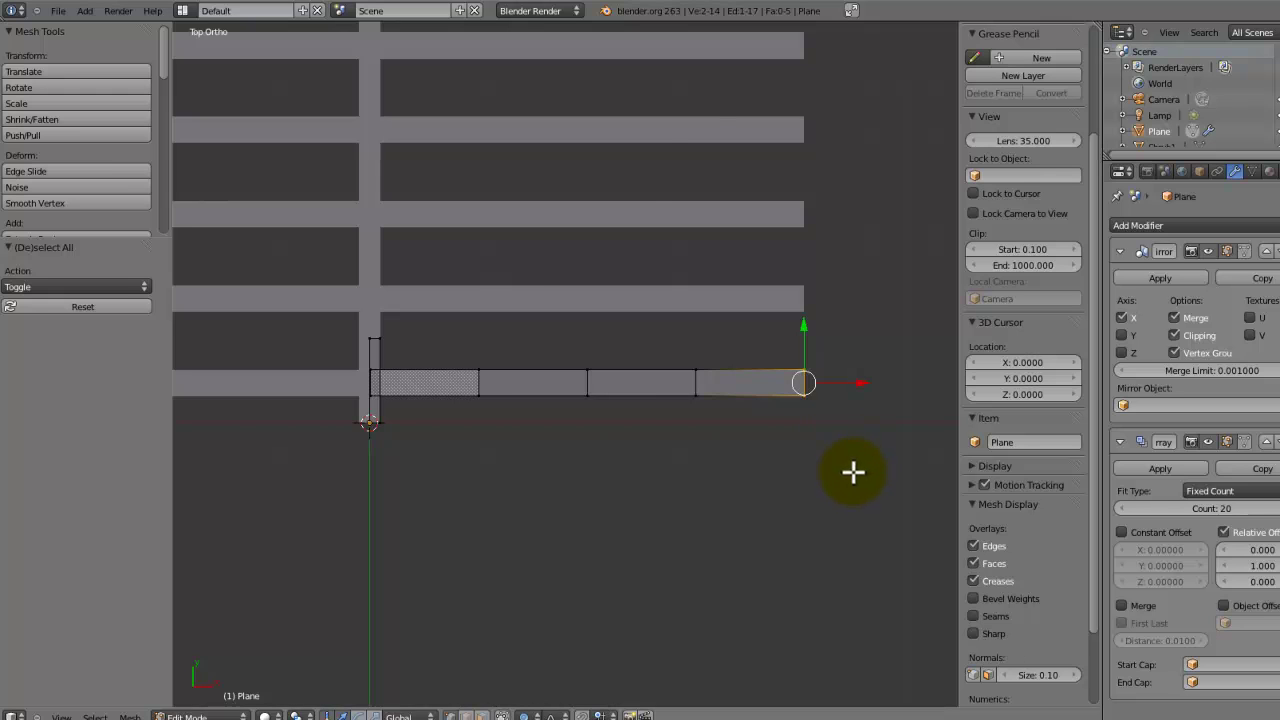
{"action": "key", "text": "s"}
{"action": "key", "text": "x"}
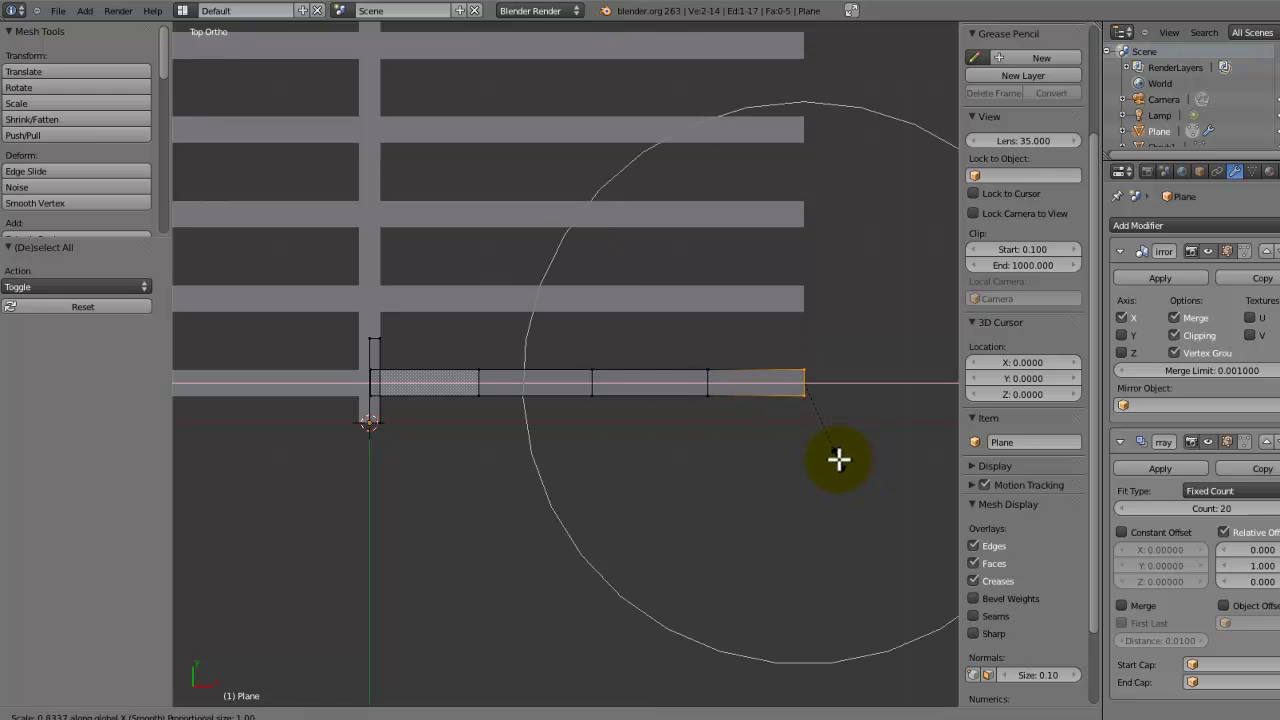
{"action": "key", "text": "y"}
{"action": "scroll", "coordinate": [839, 420], "scroll_direction": "down", "scroll_amount": 1}
{"action": "scroll", "coordinate": [835, 401], "scroll_direction": "down", "scroll_amount": 1}
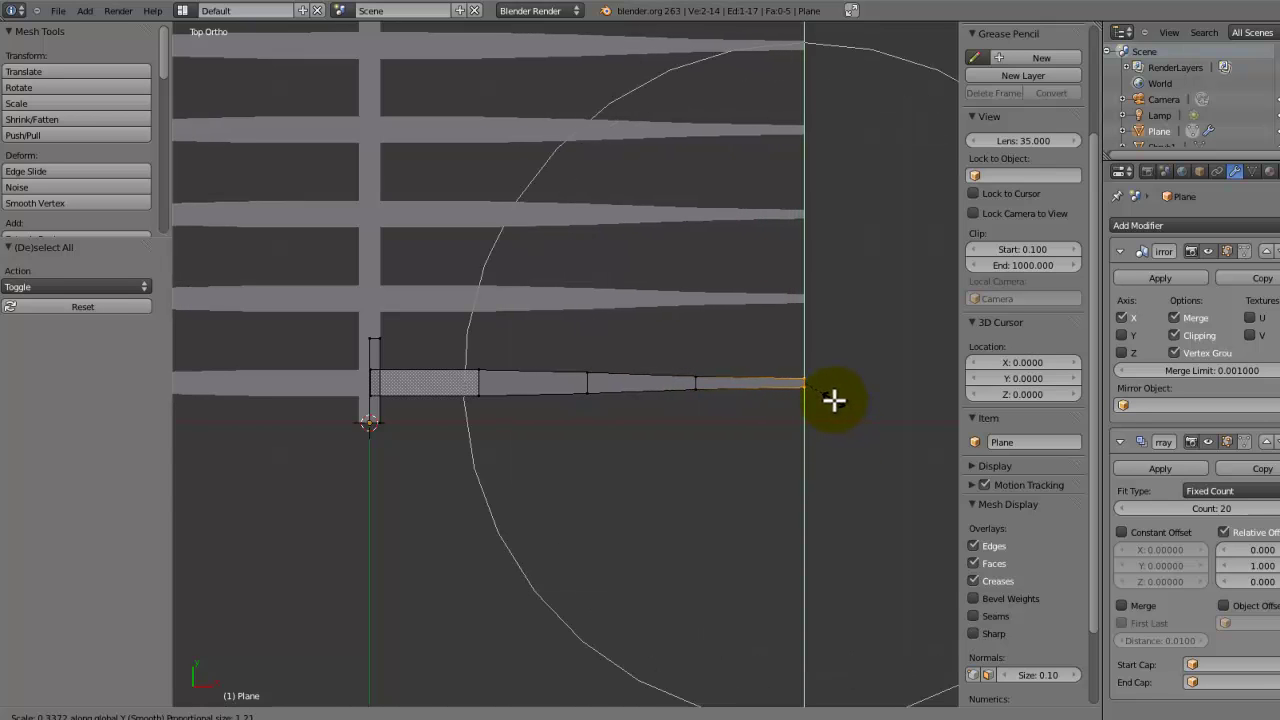
{"action": "left_click", "coordinate": [835, 401]}
- In the front view, raise the leaf's middle vertices about 0.09 along Z with smooth proportional editing to arch the leaf
{"action": "middle_click_drag", "start_coordinate": [711, 460], "coordinate": [729, 334]}
{"action": "middle_click_drag", "start_coordinate": [536, 436], "coordinate": [589, 369]}
{"action": "key", "text": "KP_1"}
{"action": "scroll", "coordinate": [583, 369], "scroll_direction": "up", "scroll_amount": 2}
{"action": "key", "text": "a"}
{"action": "key", "text": "b"}
{"action": "left_click_drag", "start_coordinate": [621, 443], "coordinate": [560, 497]}
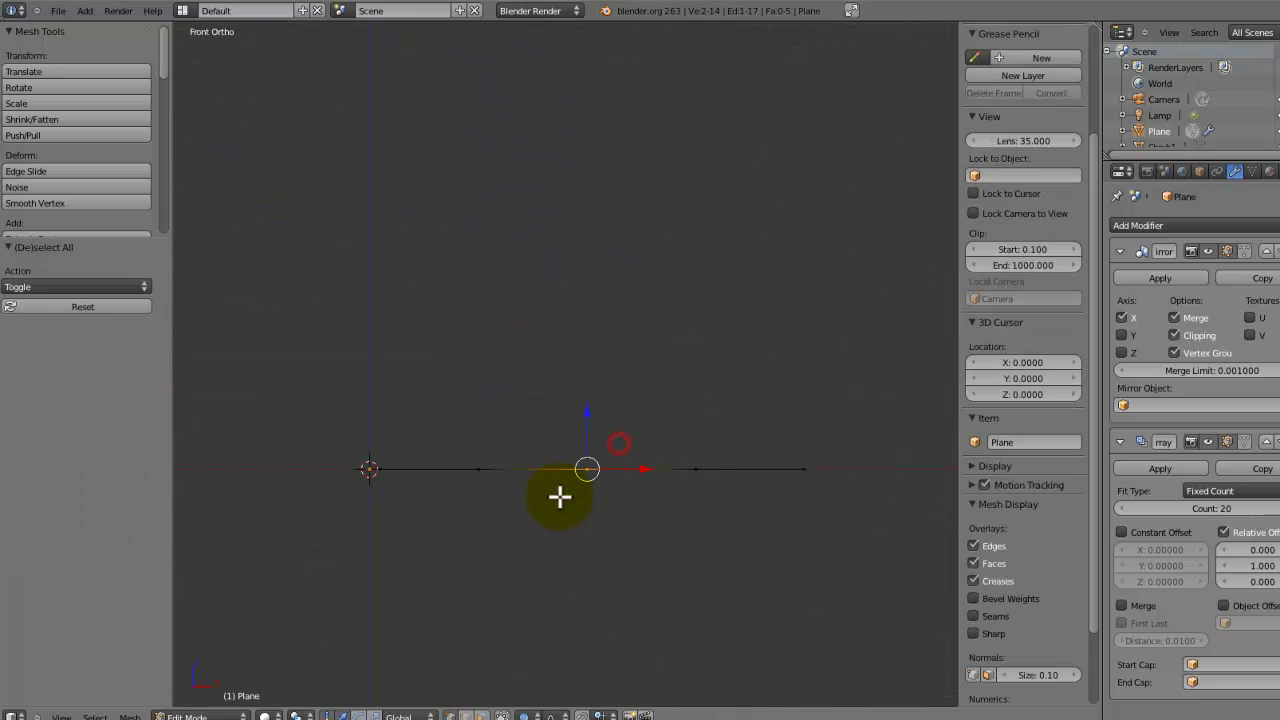
{"action": "key", "text": "g"}
{"action": "key", "text": "z"}
{"action": "scroll", "coordinate": [562, 482], "scroll_direction": "up", "scroll_amount": 3}
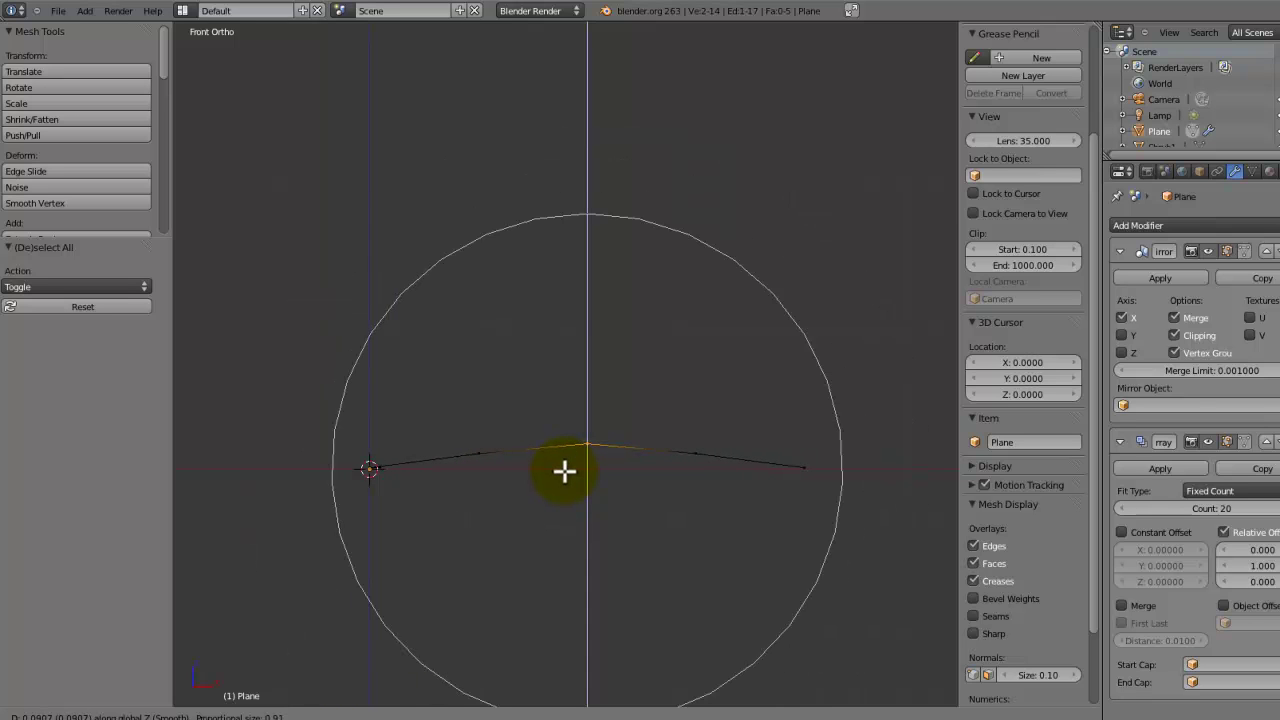
{"action": "left_click", "coordinate": [565, 471]}
- Raise the leaf's tip slightly along Z, then return to Object Mode and save the file
{"action": "right_click", "coordinate": [794, 475]}
{"action": "key", "text": "g"}
{"action": "key", "text": "z"}
{"action": "left_click", "coordinate": [795, 466]}
{"action": "key", "text": "Tab"}
{"action": "key", "text": "KP_7"}
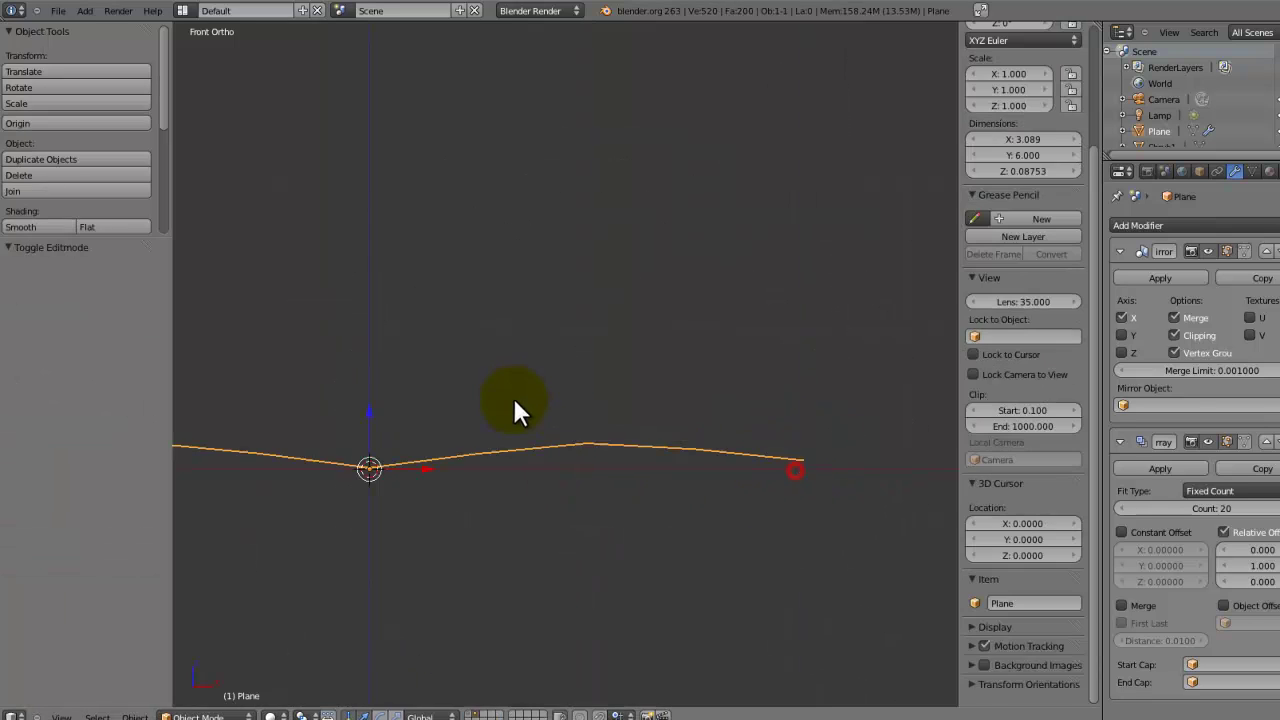
{"action": "middle_click_drag", "start_coordinate": [520, 463], "coordinate": [676, 446]}
{"action": "key", "text": "ctrl+s"}
- In Edit Mode, select the stem's centre-line vertices and move them slightly along Z in the front wireframe view
{"action": "key", "text": "Tab"}
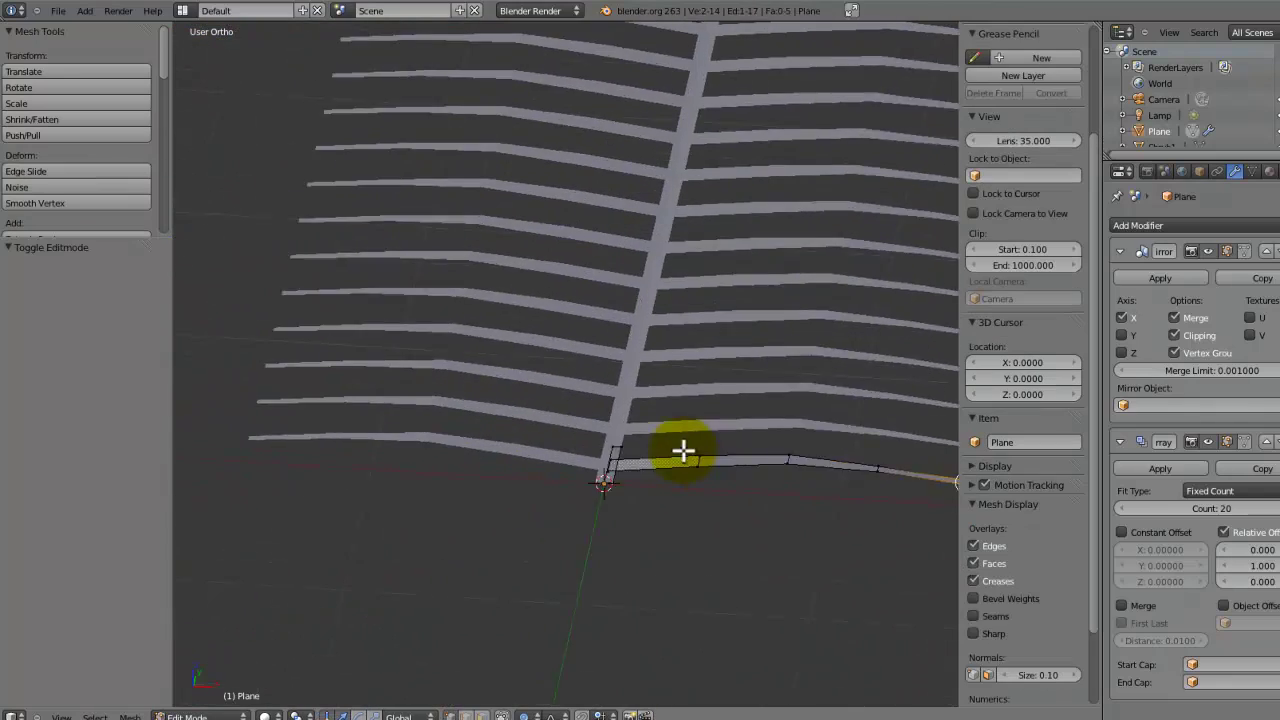
{"action": "scroll", "coordinate": [676, 446], "scroll_direction": "up", "scroll_amount": 5}
{"action": "right_click", "coordinate": [657, 545]}
{"action": "right_click", "coordinate": [661, 532]}
{"action": "right_click", "coordinate": [640, 607], "text": "shift"}
{"action": "middle_click_drag", "start_coordinate": [634, 605], "coordinate": [621, 589]}
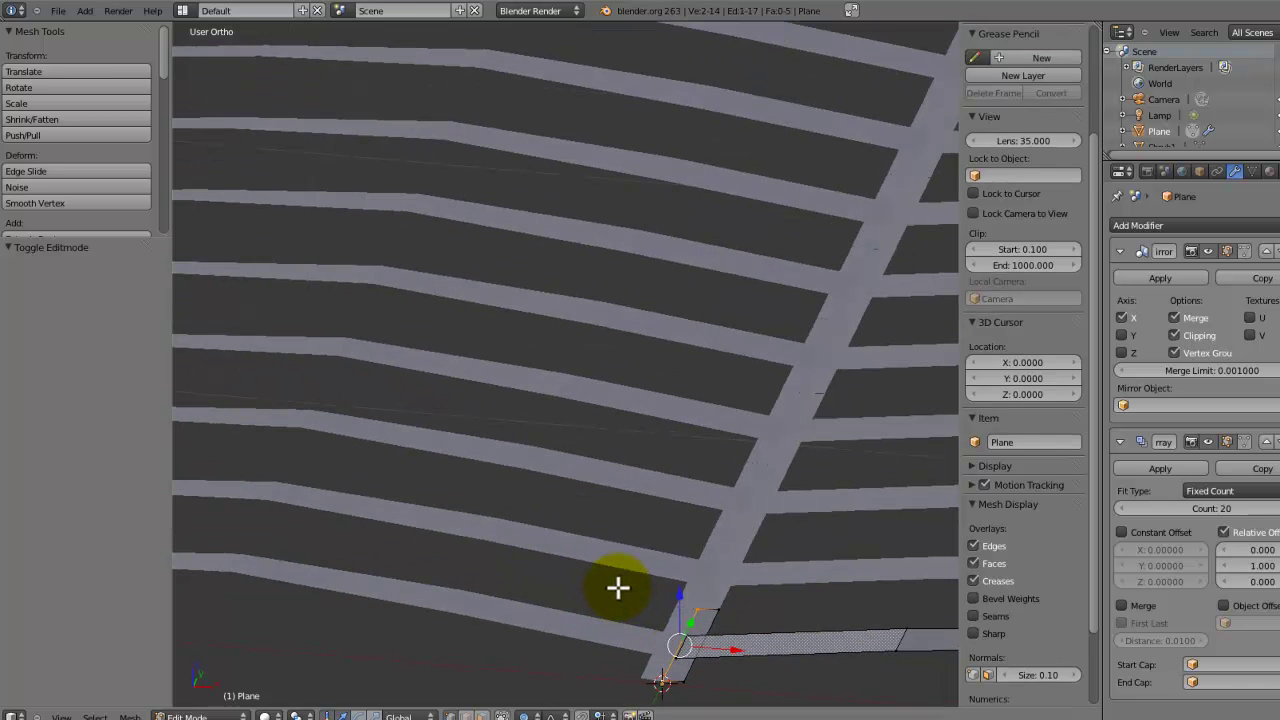
{"action": "key", "text": "KP_1"}
{"action": "mouse_move", "coordinate": [606, 564]}
{"action": "middle_mouse_down", "text": "shift"}
{"action": "mouse_move", "coordinate": [631, 326]}
{"action": "mouse_move", "coordinate": [634, 351]}
{"action": "mouse_move", "coordinate": [372, 296]}
{"action": "middle_mouse_up", "text": "shift"}
{"action": "key", "text": "z"}
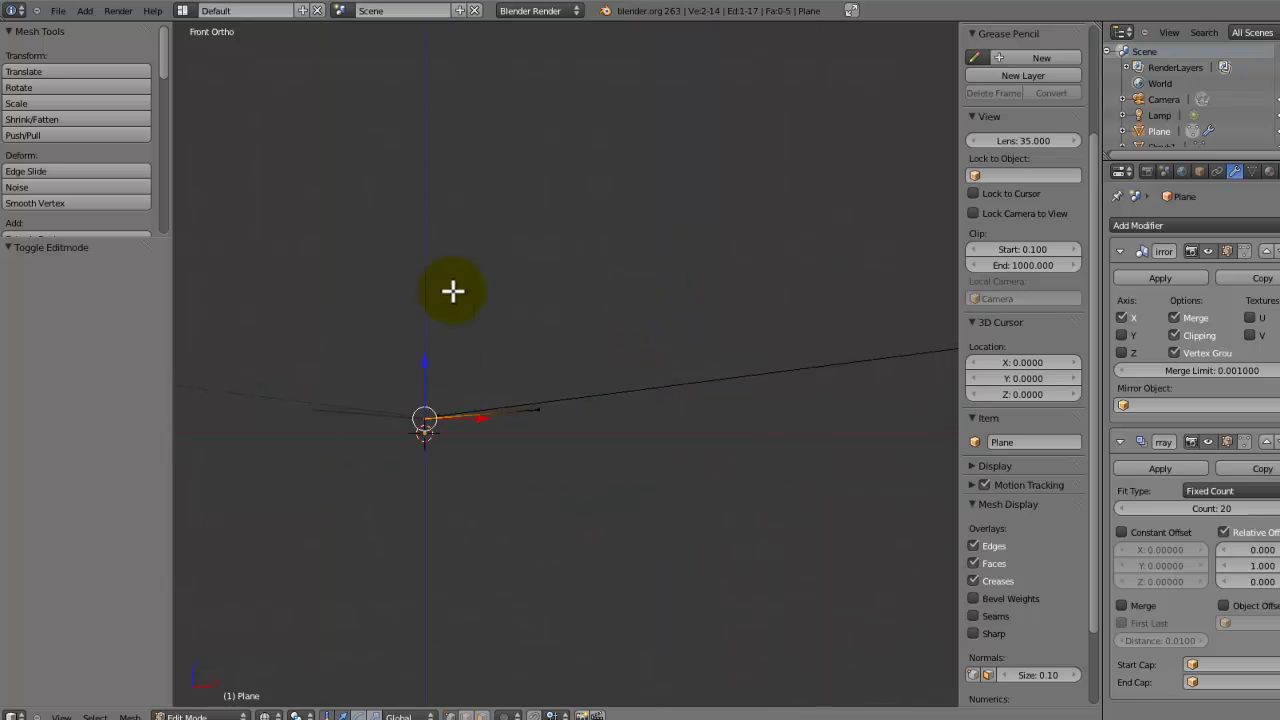
{"action": "key", "text": "g"}
{"action": "key", "text": "z"}
{"action": "left_click", "coordinate": [455, 270]}
- Return to Object Mode and apply smooth shading to the fern
{"action": "key", "text": "Tab"}
{"action": "middle_click_drag", "start_coordinate": [460, 274], "coordinate": [545, 543]}
{"action": "left_click", "coordinate": [35, 226]}
{"action": "middle_click_drag", "start_coordinate": [449, 334], "coordinate": [537, 380]}
- Examine the arrayed fern from the front, the top and oblique angles
{"action": "key", "text": "Tab"}
{"action": "key", "text": "KP_1"}
{"action": "key", "text": "Tab"}
{"action": "key", "text": "KP_7"}
{"action": "scroll", "coordinate": [742, 321], "scroll_direction": "up", "scroll_amount": 4}
{"action": "middle_click_drag", "start_coordinate": [612, 314], "coordinate": [627, 402], "text": "shift"}
{"action": "scroll", "coordinate": [627, 402], "scroll_direction": "down", "scroll_amount": 2}
{"action": "middle_click_drag", "start_coordinate": [637, 446], "coordinate": [521, 359]}
{"action": "middle_click_drag", "start_coordinate": [602, 380], "coordinate": [483, 489]}
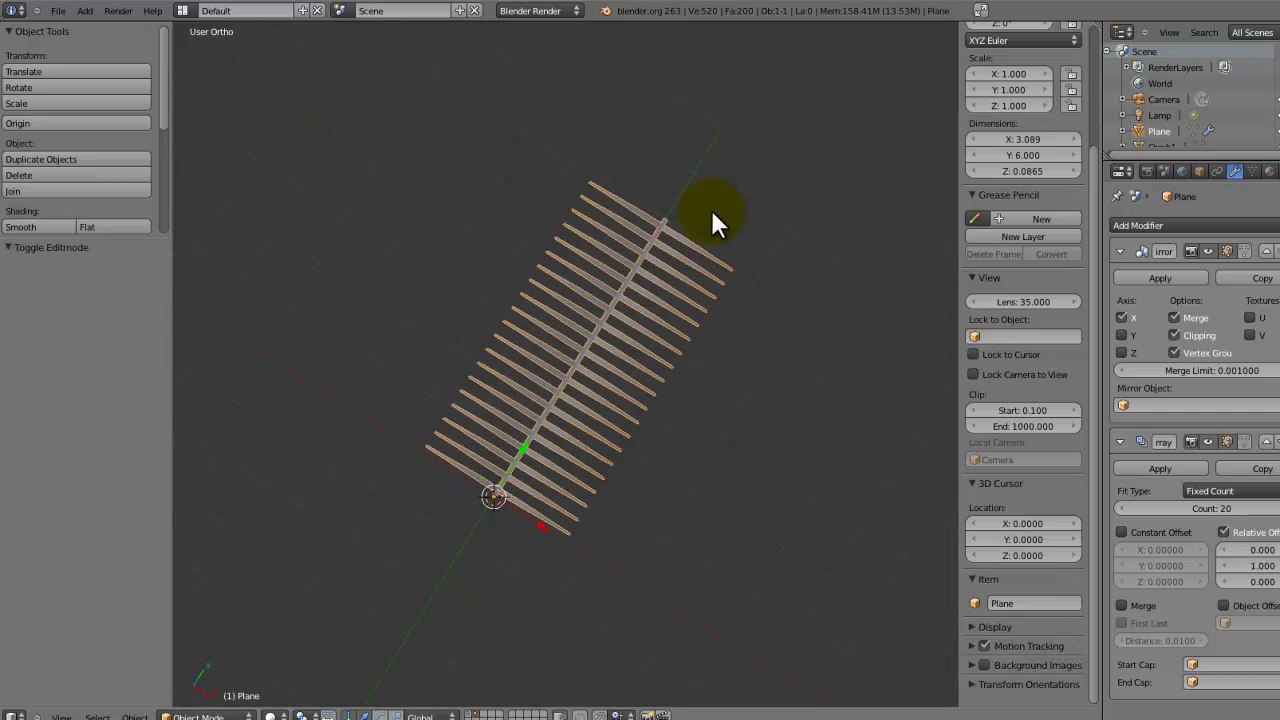
- Save over the existing file from the side view and add a Path curve at the origin
{"action": "key", "text": "KP_3"}
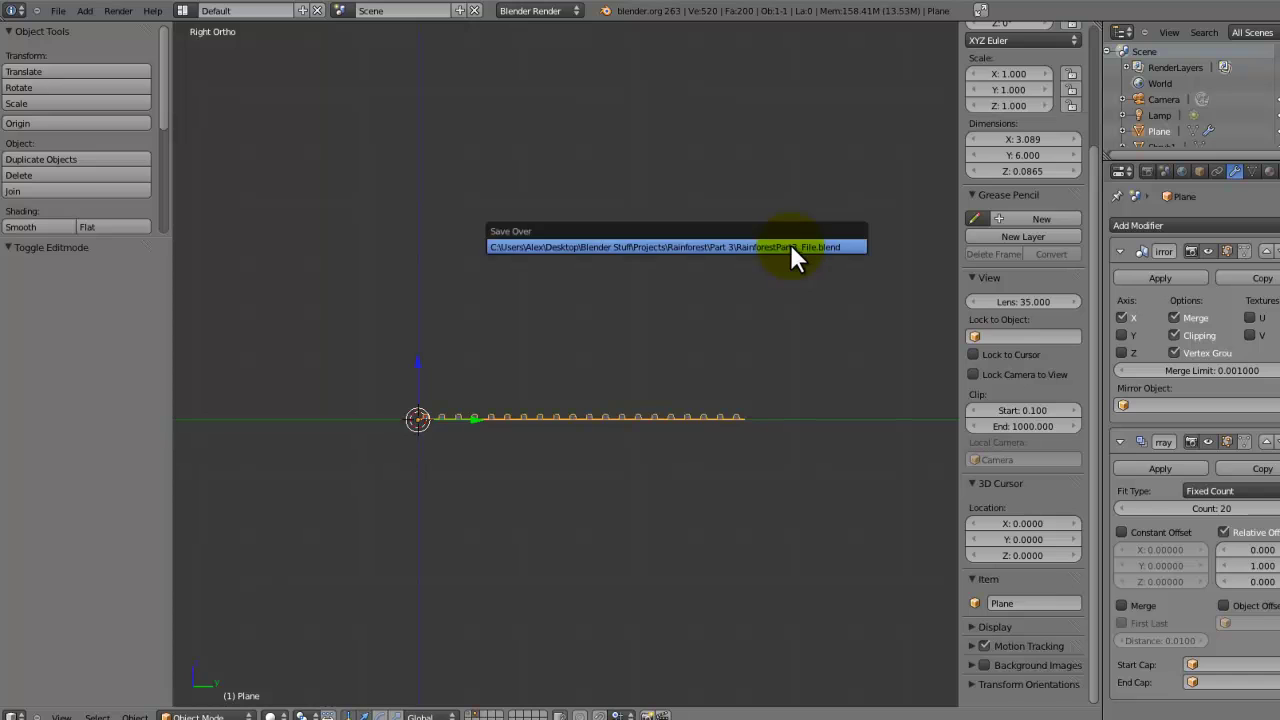
{"action": "key", "text": "a"}
{"action": "key", "text": "shift+a"}
{"action": "mouse_move", "coordinate": [714, 274]}
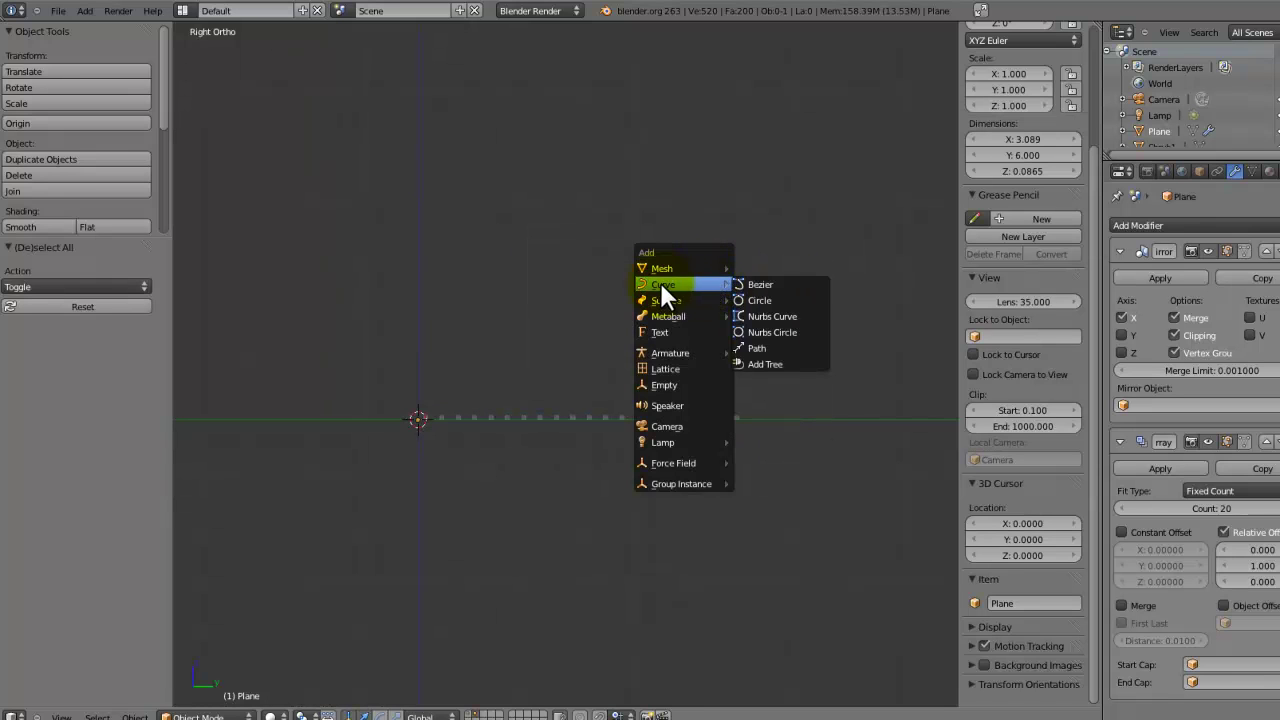
{"action": "left_click", "coordinate": [752, 348]}
{"action": "middle_click_drag", "start_coordinate": [503, 393], "coordinate": [607, 472]}
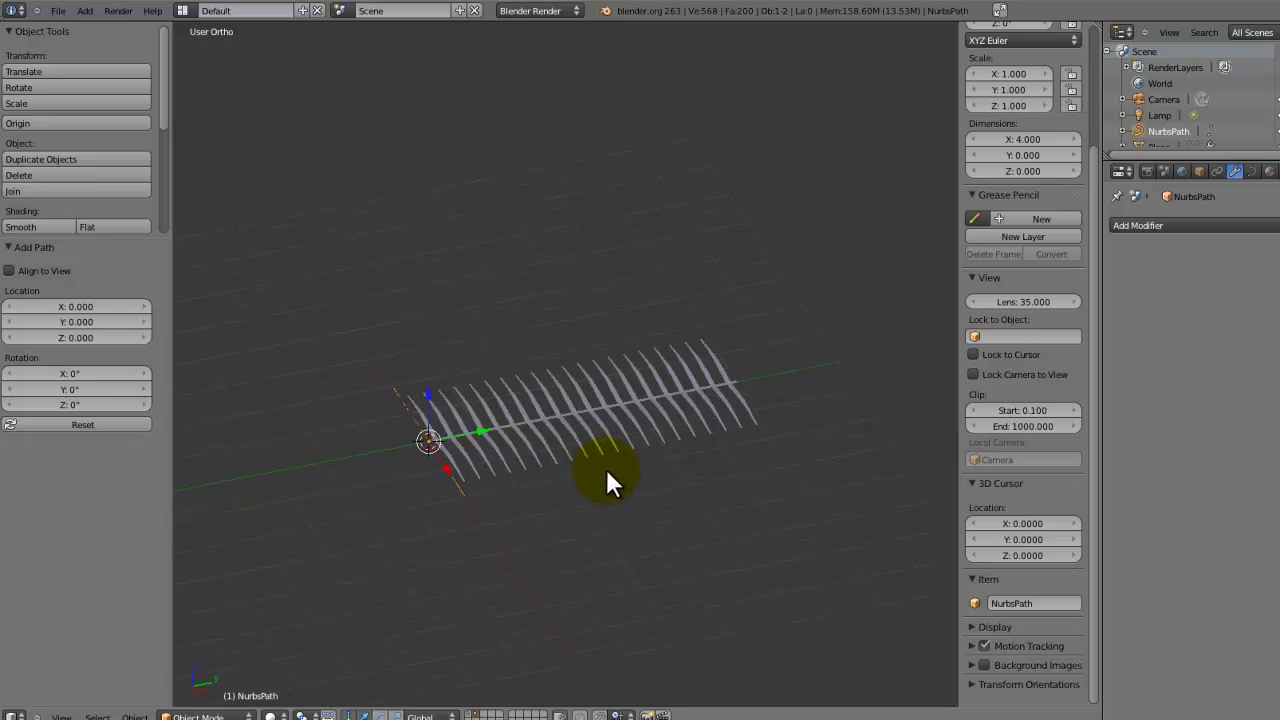
- Rotate the path 90° in the top view and move it 1.7 along Y, in line with the stem
{"action": "key", "text": "KP_7"}
{"action": "type", "text": "r90"}
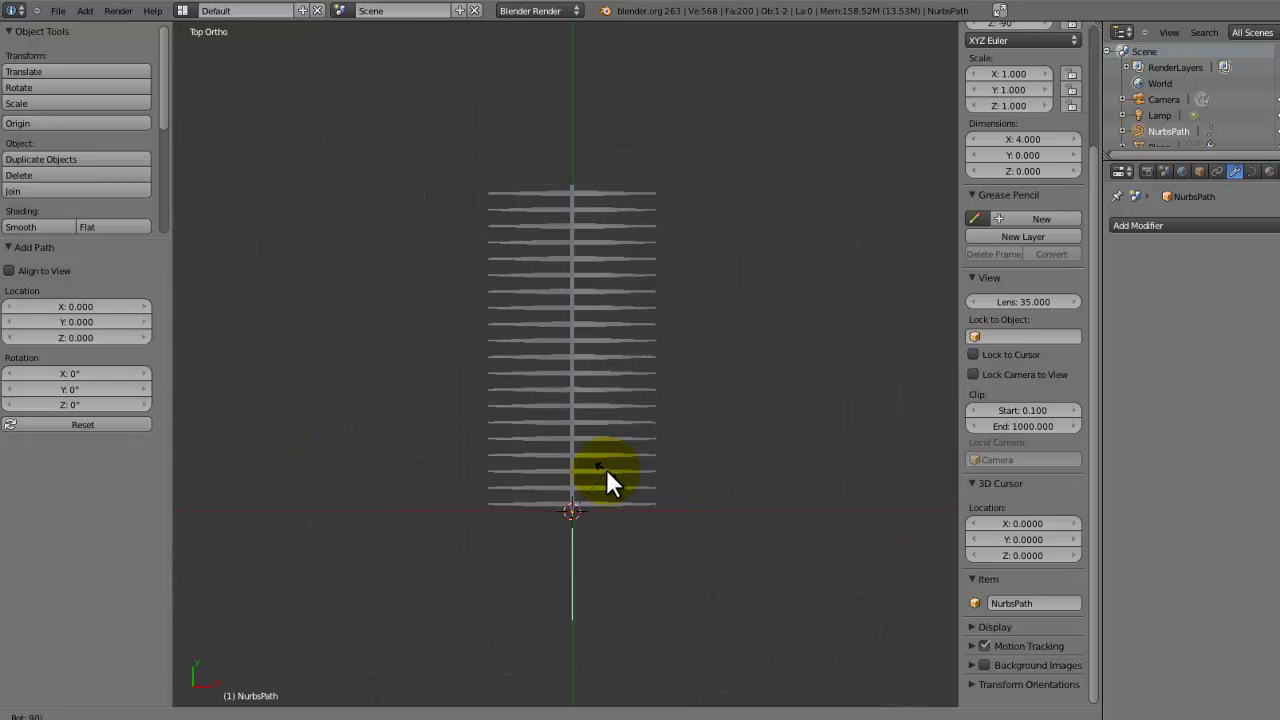
{"action": "key", "text": "Return"}
{"action": "key", "text": "Tab"}
{"action": "key", "text": "g"}
{"action": "key", "text": "y"}
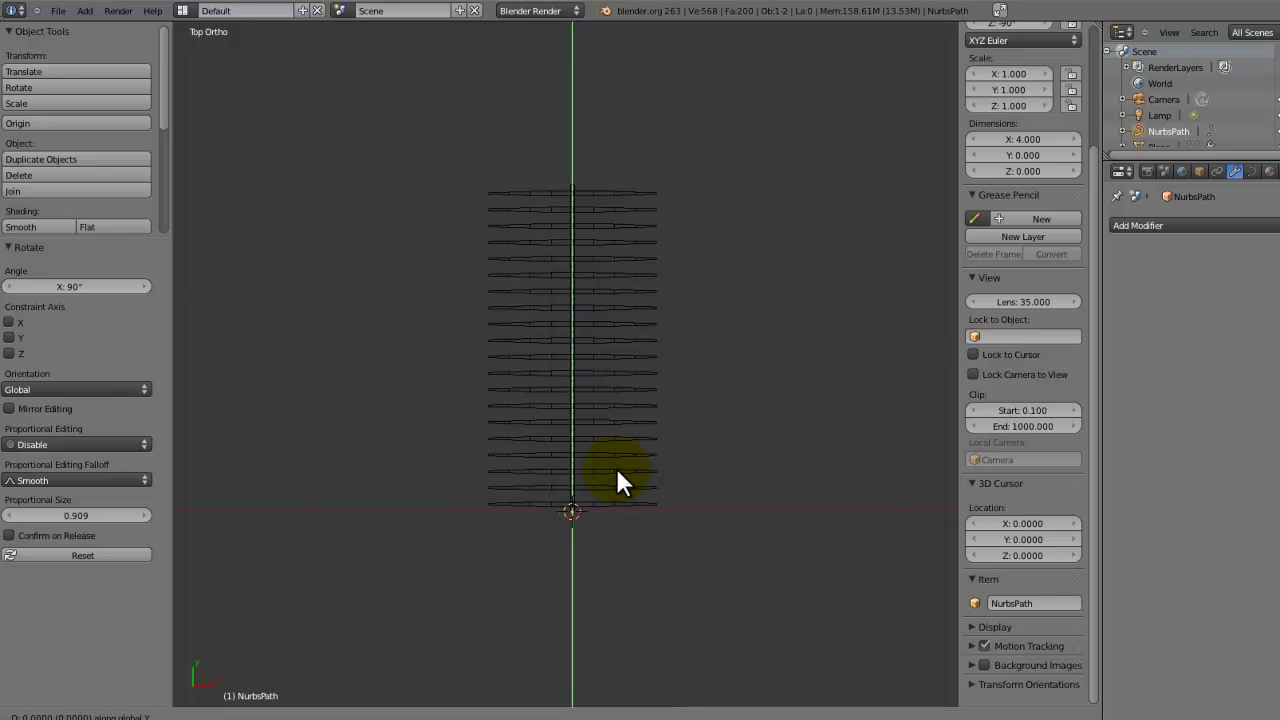
{"action": "left_click", "coordinate": [611, 381]}
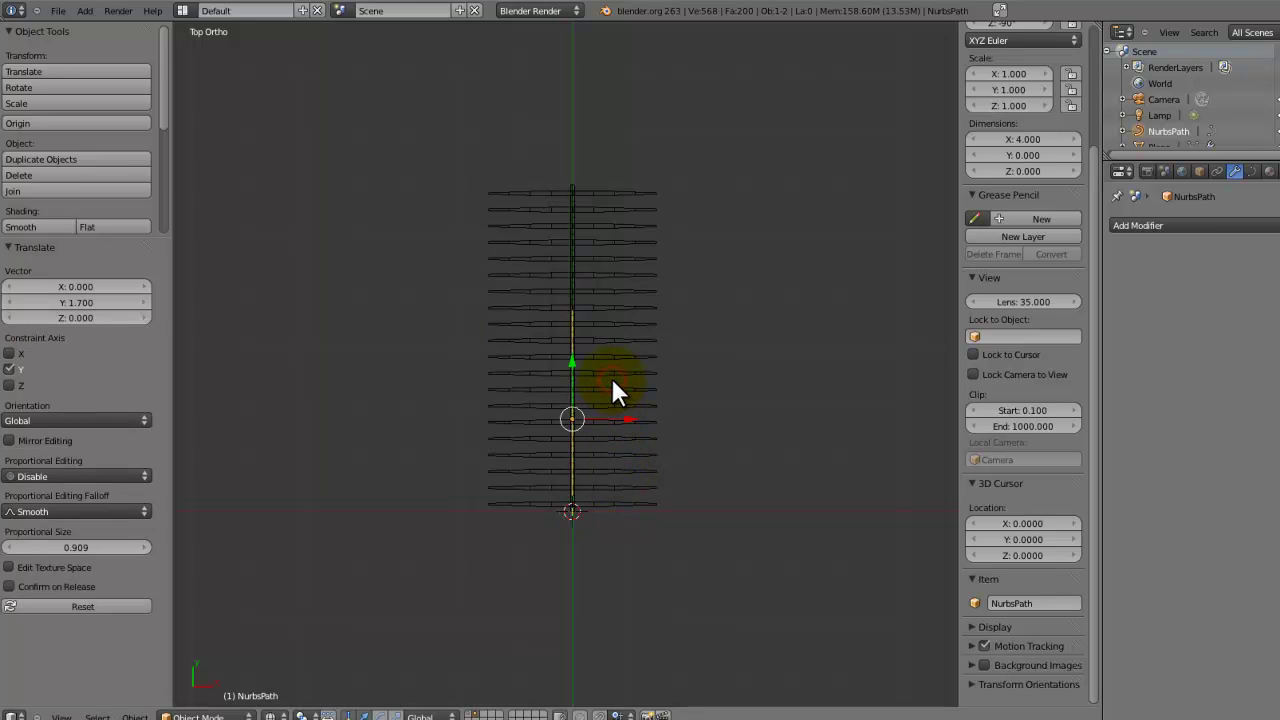
- Show the scene in wireframe and shift the path along Y in several moves to bring its start to the fern's base
{"action": "middle_click_drag", "start_coordinate": [610, 375], "coordinate": [514, 389]}
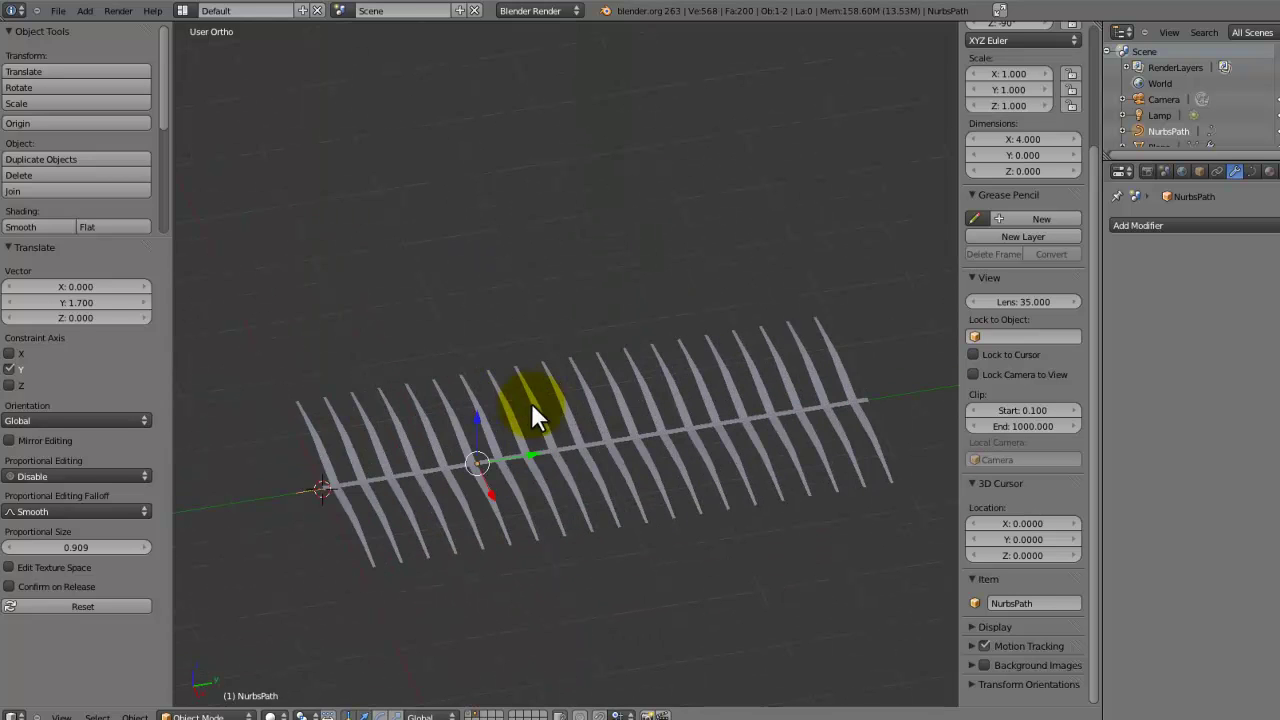
{"action": "key", "text": "g"}
{"action": "key", "text": "y"}
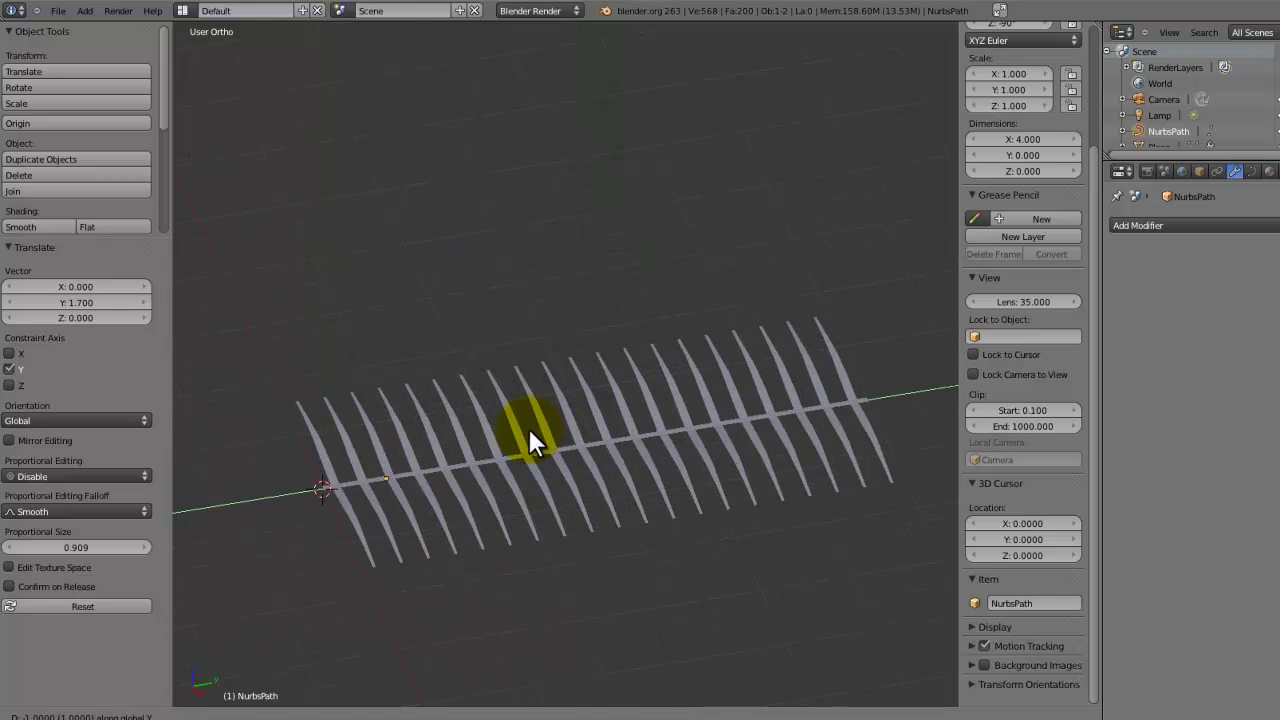
{"action": "key", "text": "Return"}
{"action": "key", "text": "z"}
{"action": "key", "text": "g"}
{"action": "key", "text": "y"}
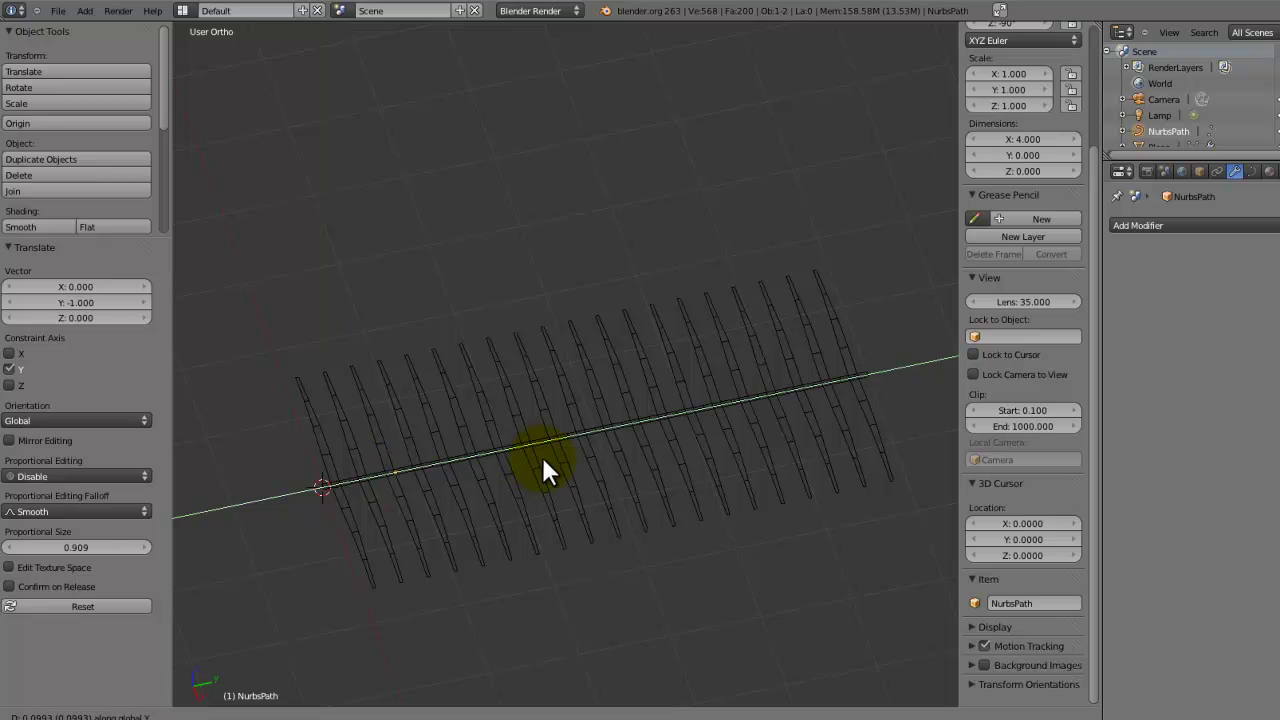
{"action": "key", "text": "Return"}
{"action": "key", "text": "g"}
{"action": "key", "text": "y"}
{"action": "key", "text": "Return"}
{"action": "key", "text": "g"}
{"action": "key", "text": "y"}
{"action": "left_click", "coordinate": [641, 438]}
- Fine-tune the path's position along Y so its start lines up with the origin at the stem's base
{"action": "middle_click_drag", "start_coordinate": [641, 438], "coordinate": [683, 490]}
{"action": "middle_click_drag", "start_coordinate": [683, 490], "coordinate": [600, 423], "text": "shift"}
{"action": "scroll", "coordinate": [730, 432], "scroll_direction": "up", "scroll_amount": 4}
{"action": "key", "text": "g"}
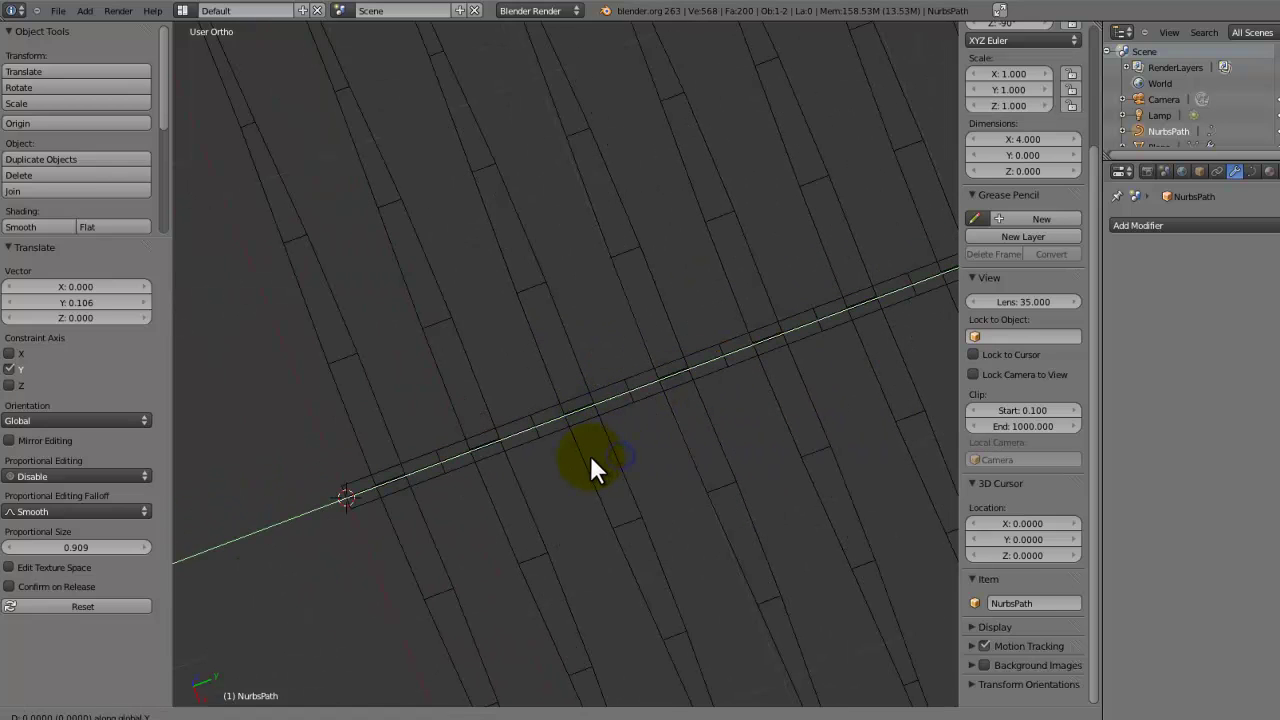
{"action": "left_click", "coordinate": [601, 457]}
{"action": "scroll", "coordinate": [606, 440], "scroll_direction": "down", "scroll_amount": 7}
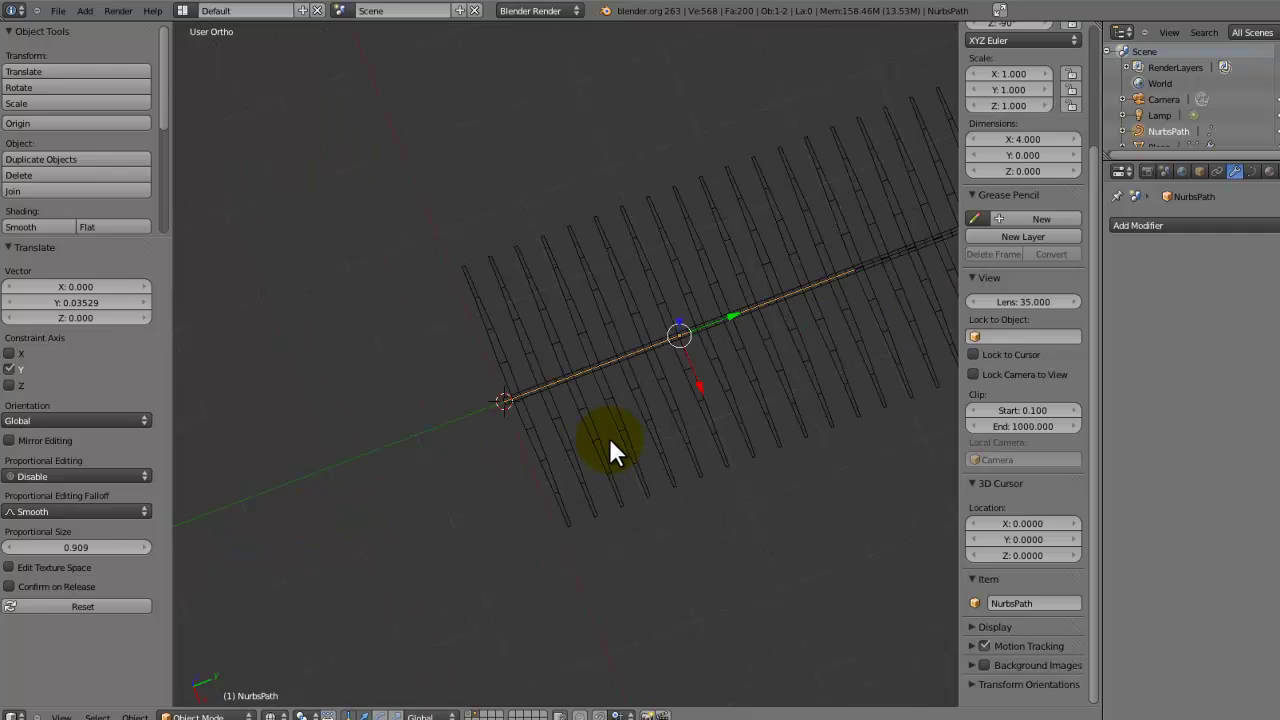
- Edit the path in the top view and scale all its points along Y to lengthen it to 6.4
{"action": "key", "text": "KP_7"}
{"action": "key", "text": "Tab"}
{"action": "key", "text": "a"}
{"action": "key", "text": "s"}
{"action": "key", "text": "y"}
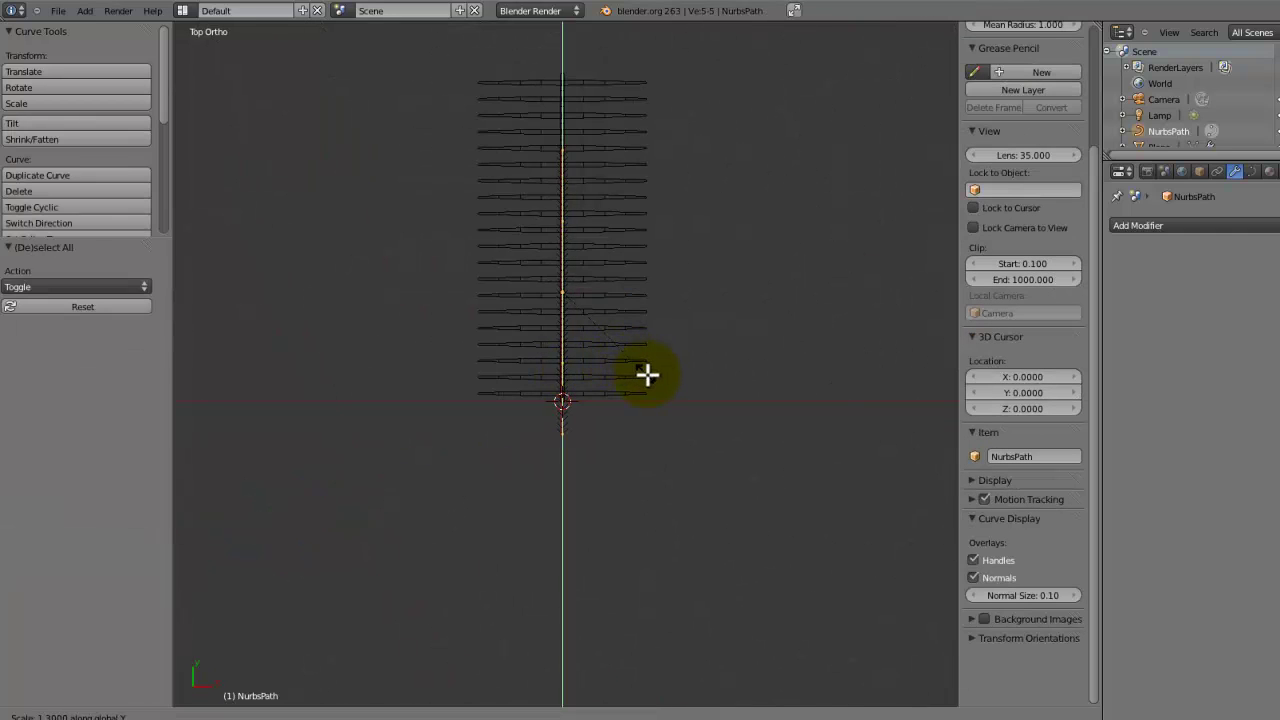
{"action": "left_click", "coordinate": [663, 389], "text": "ctrl"}
- Nudge all path points about 0.088 along Y and rotate them -180°
{"action": "key", "text": "g"}
{"action": "key", "text": "y"}
{"action": "left_click", "coordinate": [663, 384]}
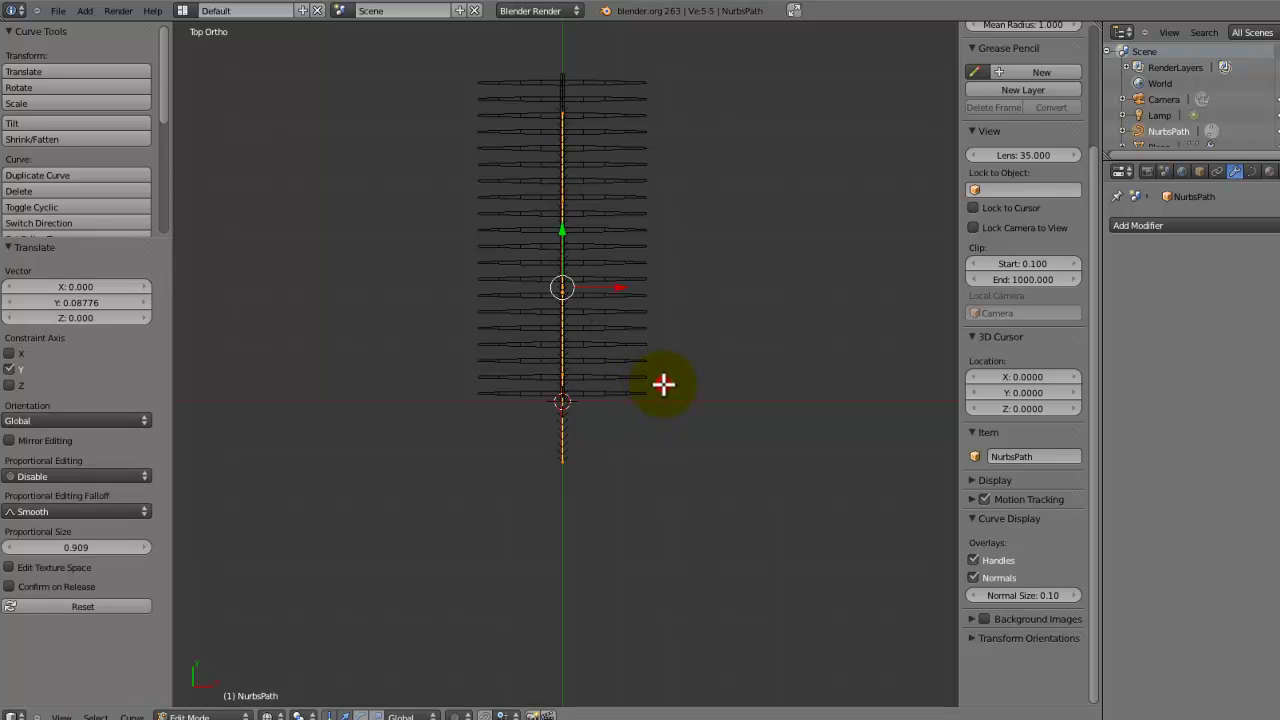
{"action": "key", "text": "r"}
{"action": "key", "text": "Return"}
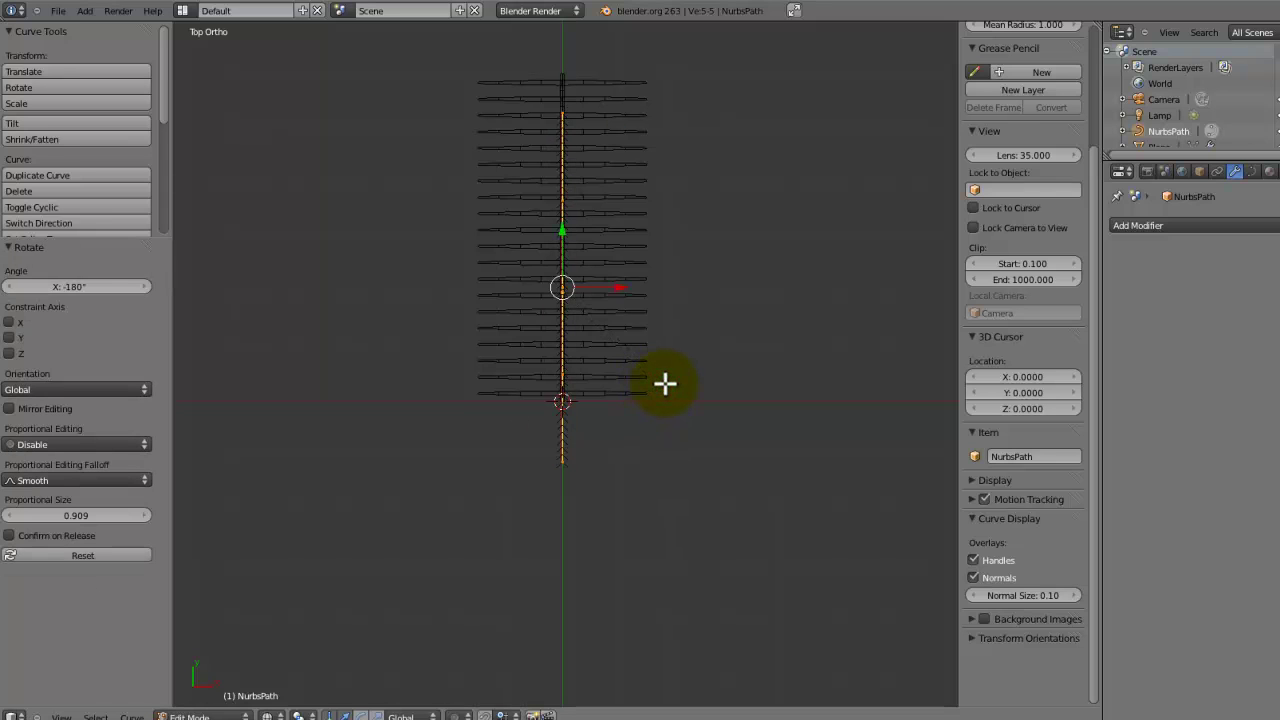
- Move the path points about 1 along Y so the path spans the whole stem, and save over the existing file
{"action": "scroll", "coordinate": [664, 425], "scroll_direction": "up", "scroll_amount": 7}
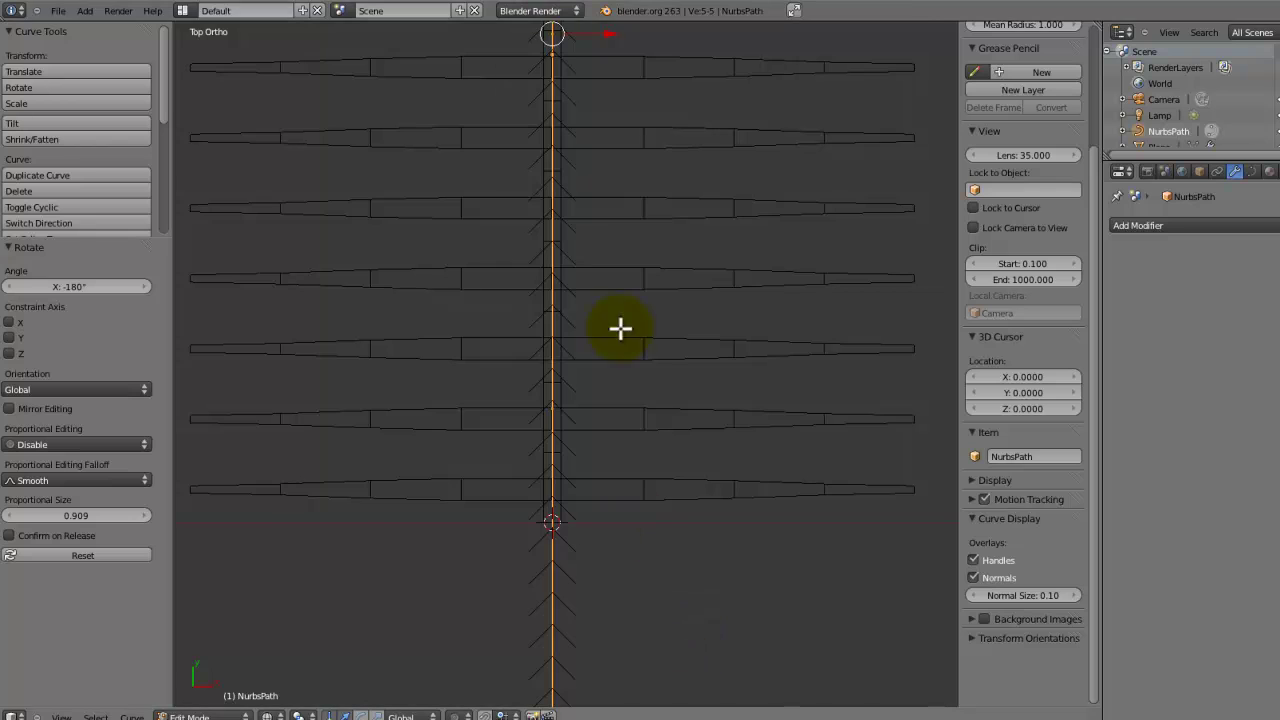
{"action": "scroll", "coordinate": [646, 411], "scroll_direction": "down", "scroll_amount": 8}
{"action": "key", "text": "g"}
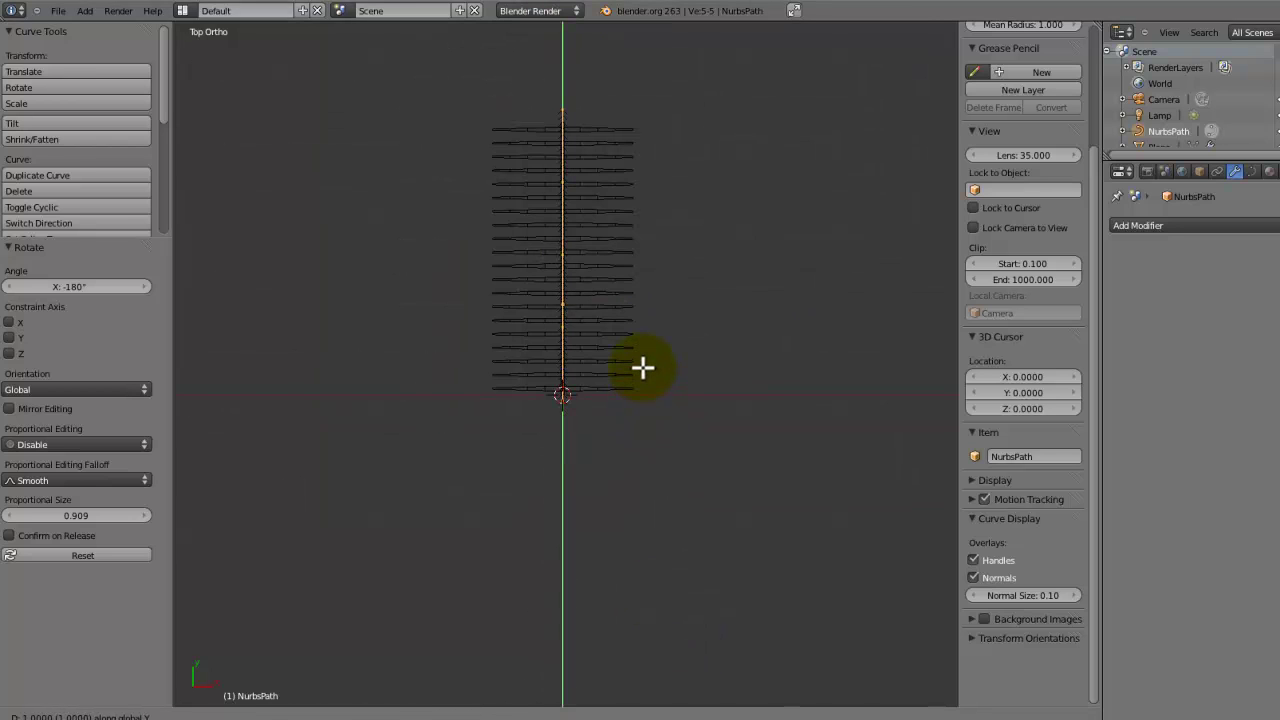
{"action": "key", "text": "Return"}
{"action": "scroll", "coordinate": [642, 368], "scroll_direction": "up", "scroll_amount": 6}
{"action": "key", "text": "ctrl+s"}
{"action": "left_click", "coordinate": [647, 371]}
- Leave path editing, select the fern and then the path, and parent the fern to it with Curve Deform
{"action": "mouse_move", "coordinate": [674, 422]}
{"action": "middle_mouse_down"}
{"action": "mouse_move", "coordinate": [611, 364]}
{"action": "mouse_move", "coordinate": [571, 420]}
{"action": "mouse_move", "coordinate": [589, 357]}
{"action": "mouse_move", "coordinate": [611, 434]}
{"action": "mouse_move", "coordinate": [676, 481]}
{"action": "mouse_move", "coordinate": [669, 412]}
{"action": "middle_mouse_up"}
{"action": "key", "text": "Tab"}
{"action": "key", "text": "z"}
{"action": "right_click", "coordinate": [669, 412]}
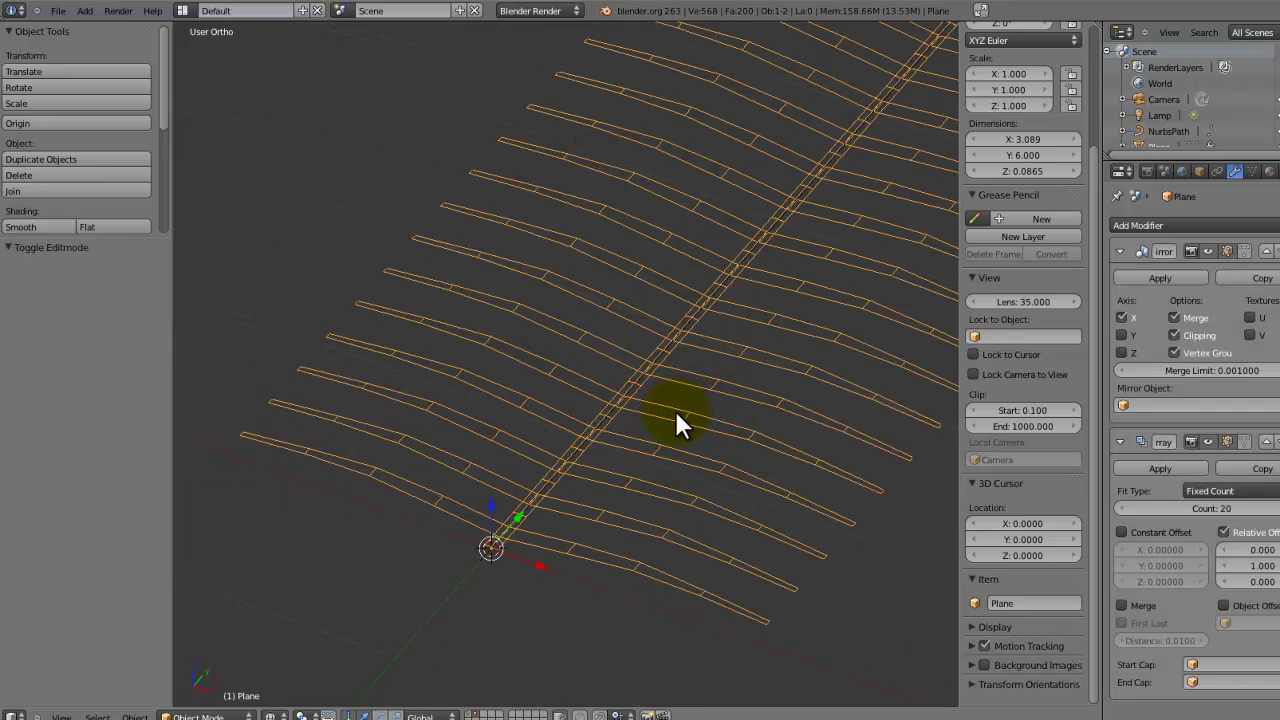
{"action": "right_click", "coordinate": [590, 440]}
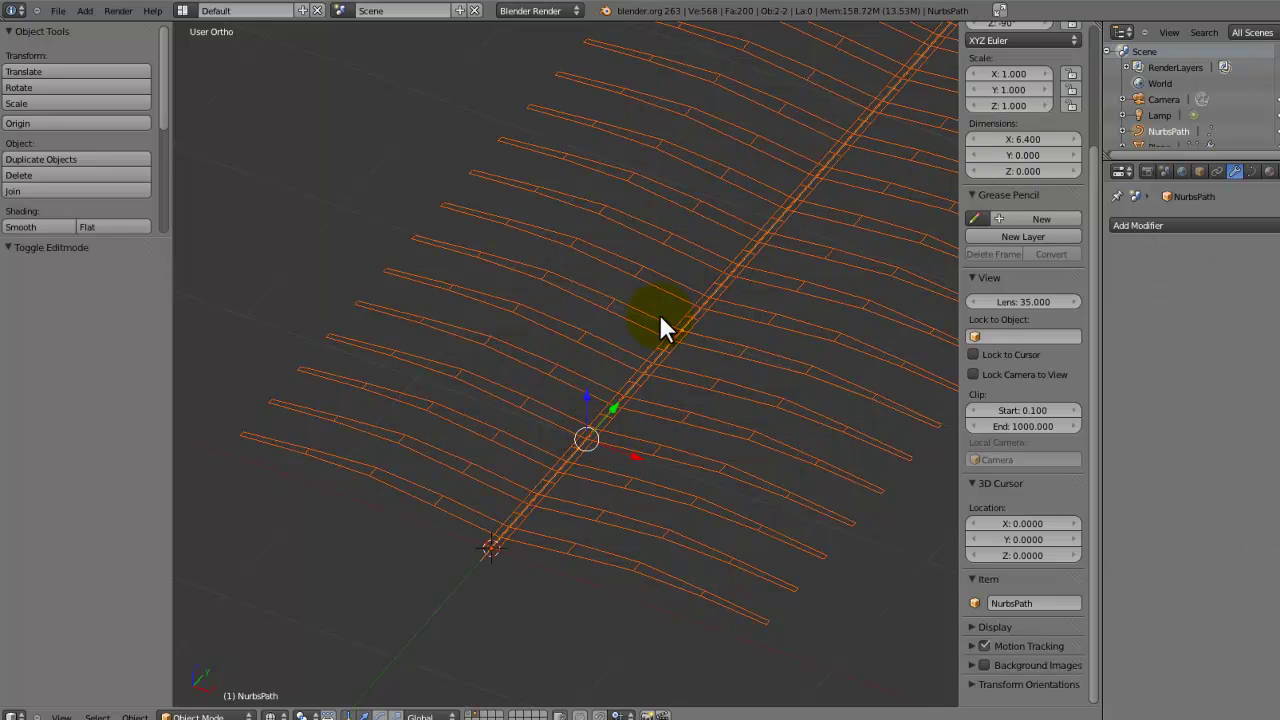
{"action": "key", "text": "ctrl+p"}
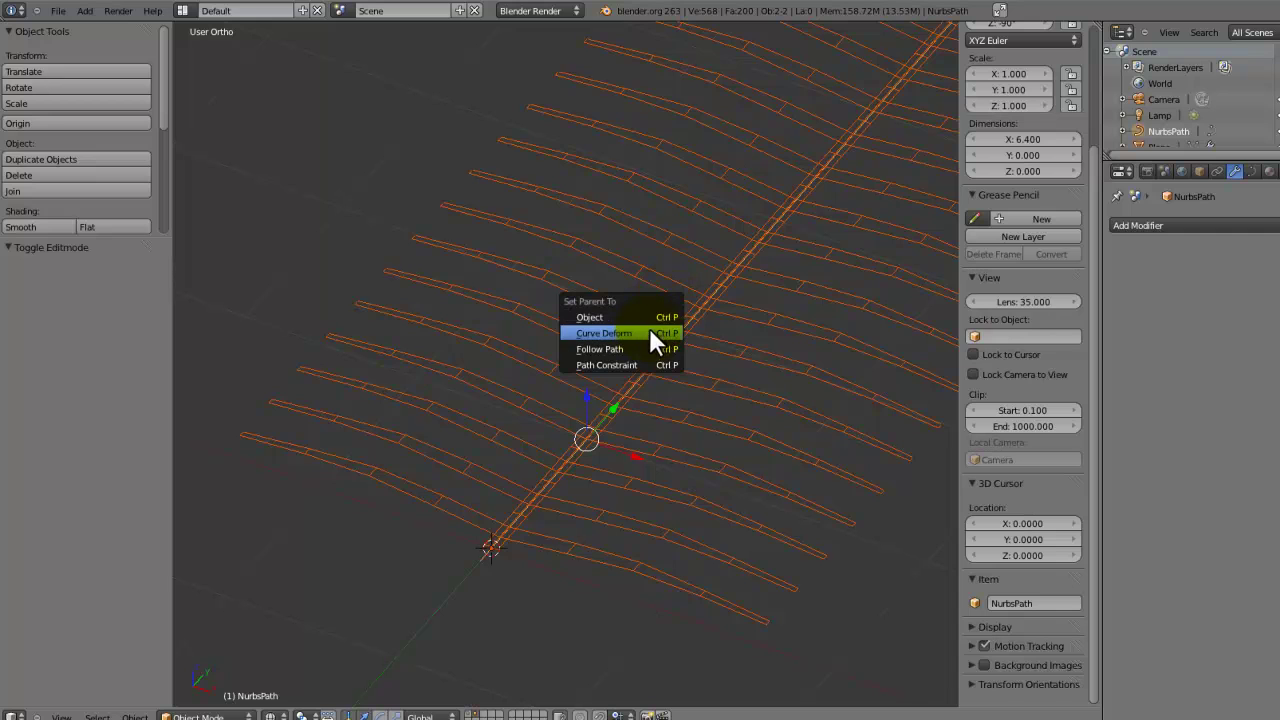
{"action": "left_click", "coordinate": [648, 333]}
- Select the deformed fern on its own and move it about -2.95 along Y
{"action": "scroll", "coordinate": [637, 380], "scroll_direction": "down", "scroll_amount": 6}
{"action": "right_click", "coordinate": [553, 399]}
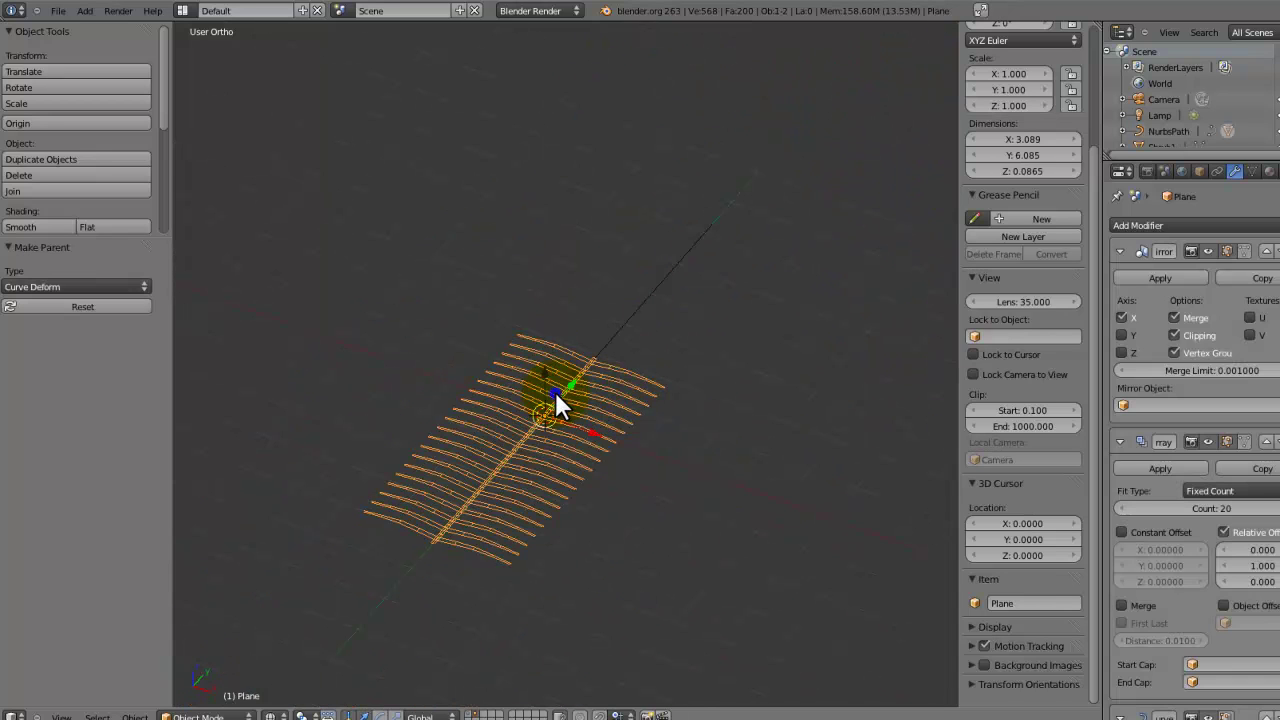
{"action": "key", "text": "g"}
{"action": "key", "text": "y"}
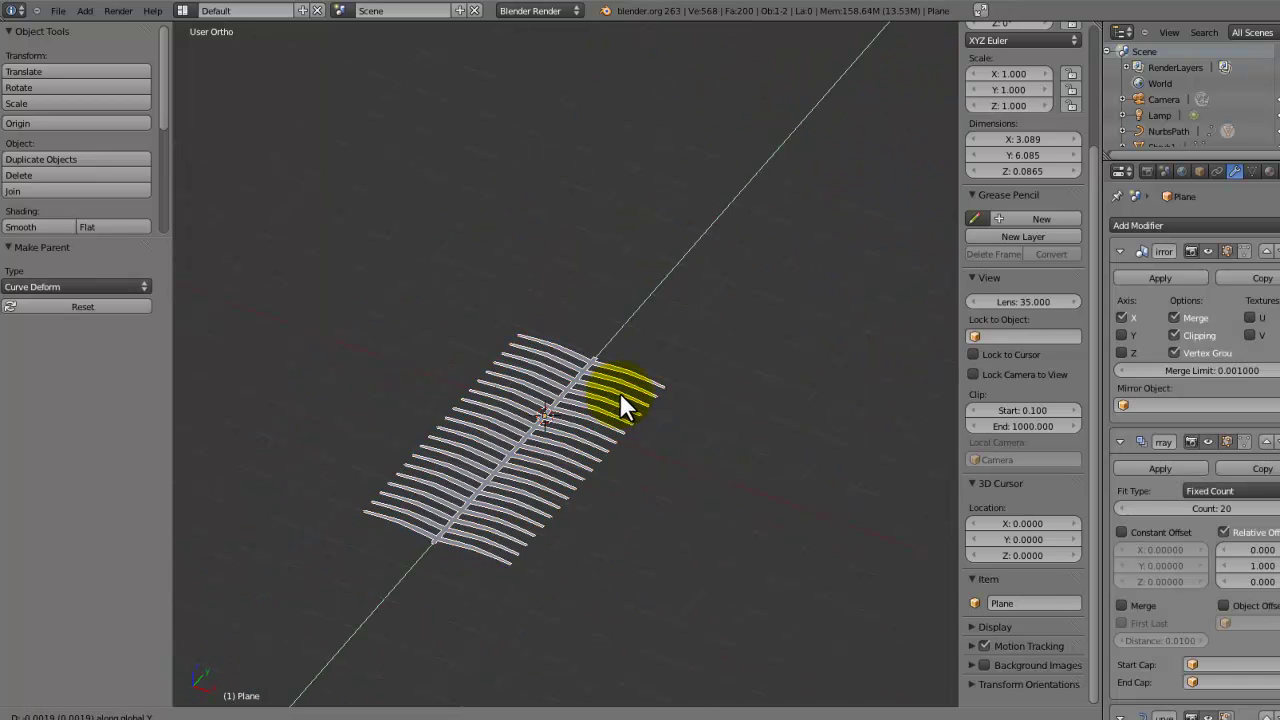
{"action": "left_click", "coordinate": [529, 491]}
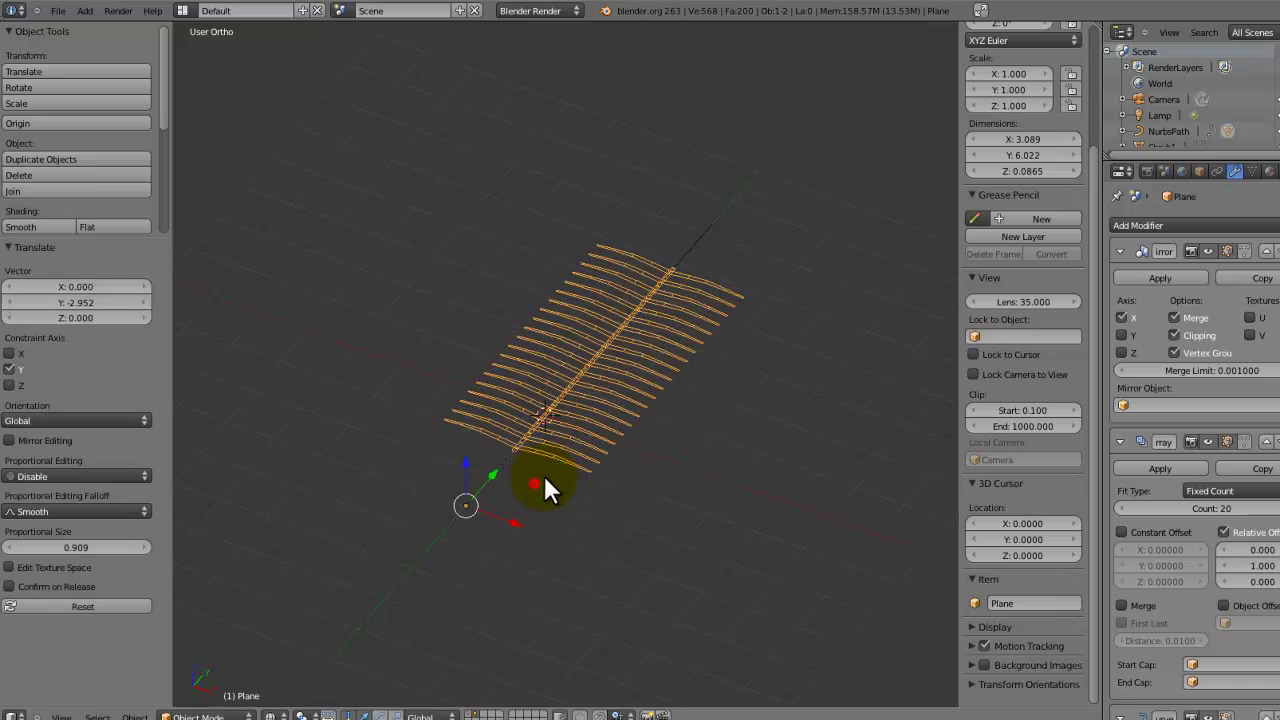
- Keep adjusting the fern along Y in successive small moves until its leaves fit along the path from the origin
{"action": "key", "text": "g"}
{"action": "key", "text": "y"}
{"action": "left_click", "coordinate": [632, 412]}
{"action": "key", "text": "g"}
{"action": "key", "text": "y"}
{"action": "left_click", "coordinate": [627, 418]}
{"action": "key", "text": "g"}
{"action": "key", "text": "y"}
{"action": "left_click", "coordinate": [617, 423]}
{"action": "key", "text": "g"}
{"action": "key", "text": "y"}
{"action": "left_click", "coordinate": [622, 418]}
- Open the path for point editing in the top view and save over the existing file
{"action": "right_click", "coordinate": [610, 350]}
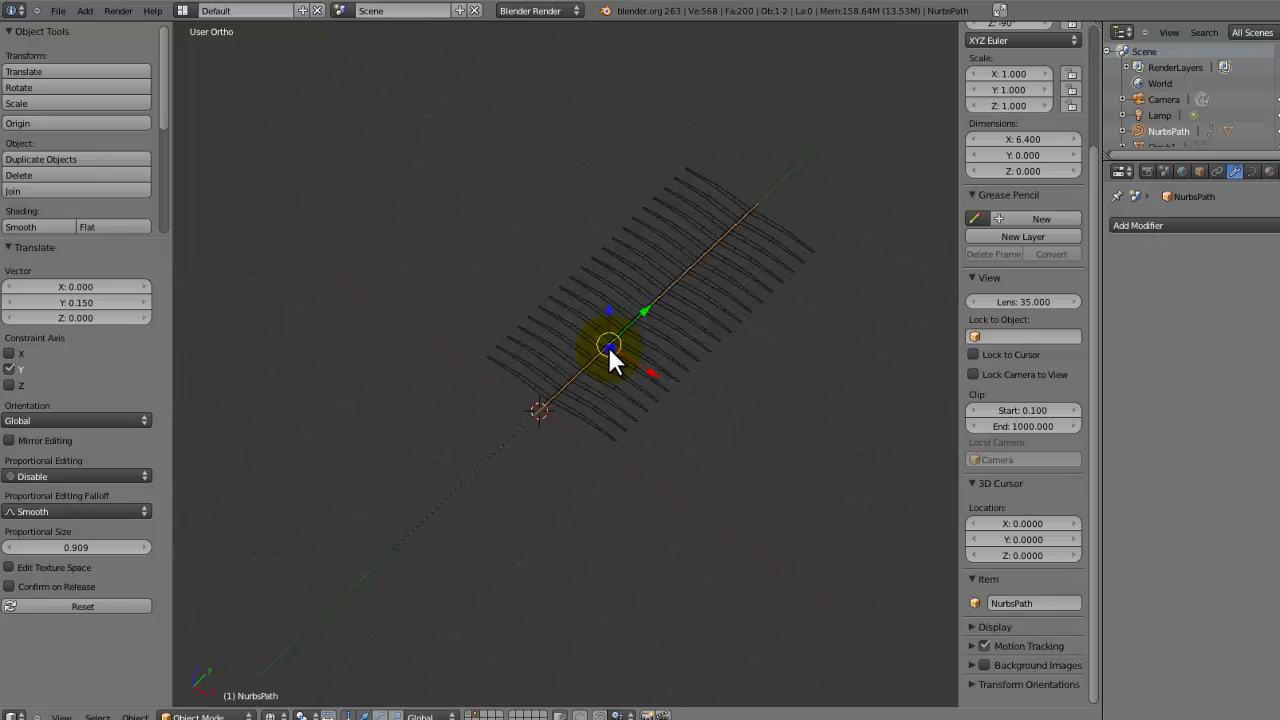
{"action": "key", "text": "Tab"}
{"action": "key", "text": "KP_7"}
{"action": "key", "text": "ctrl+s"}
{"action": "left_click", "coordinate": [604, 350]}
- Select the path's tip point and shrink its radius in two passes to taper the fern's upper leaves
{"action": "scroll", "coordinate": [584, 350], "scroll_direction": "up", "scroll_amount": 2}
{"action": "middle_click_drag", "start_coordinate": [540, 160], "coordinate": [597, 209], "text": "shift"}
{"action": "scroll", "coordinate": [600, 215], "scroll_direction": "down", "scroll_amount": 3}
{"action": "key", "text": "a"}
{"action": "key", "text": "b"}
{"action": "left_click_drag", "start_coordinate": [645, 124], "coordinate": [573, 161]}
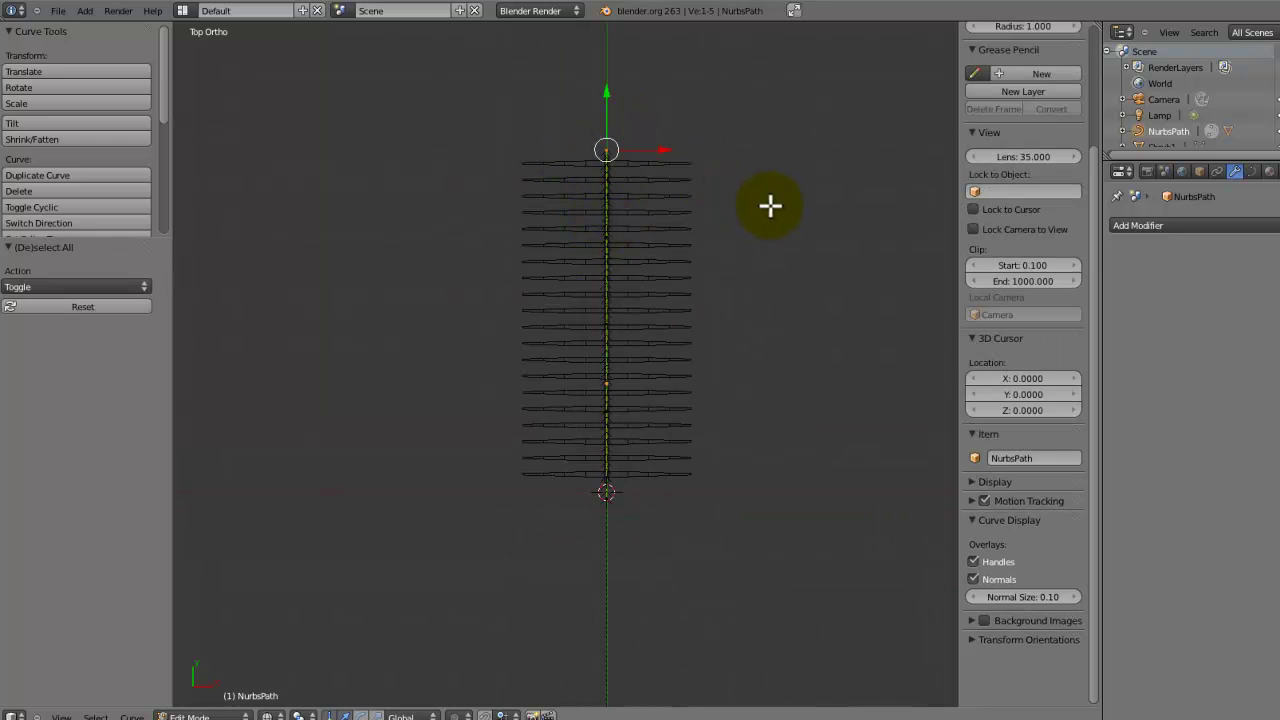
{"action": "key", "text": "alt+s"}
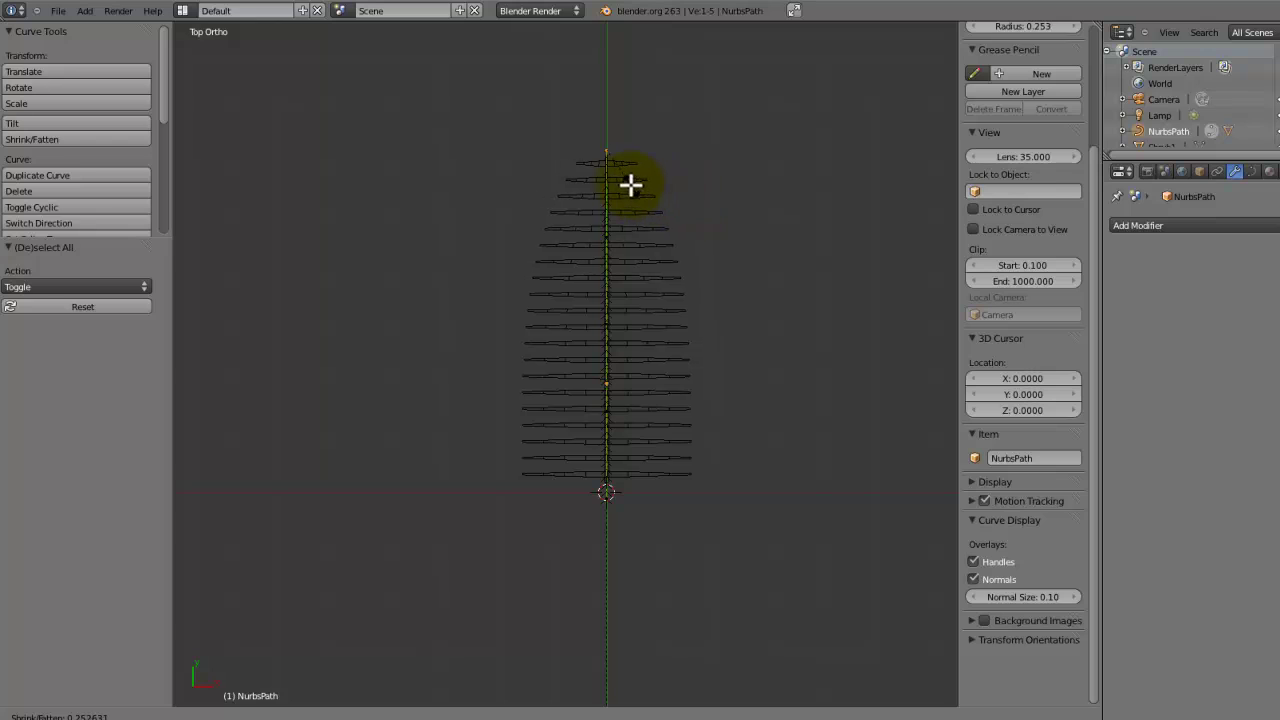
{"action": "left_click", "coordinate": [683, 206]}
{"action": "key", "text": "alt+s"}
{"action": "left_click", "coordinate": [636, 178]}
{"action": "key", "text": "a"}
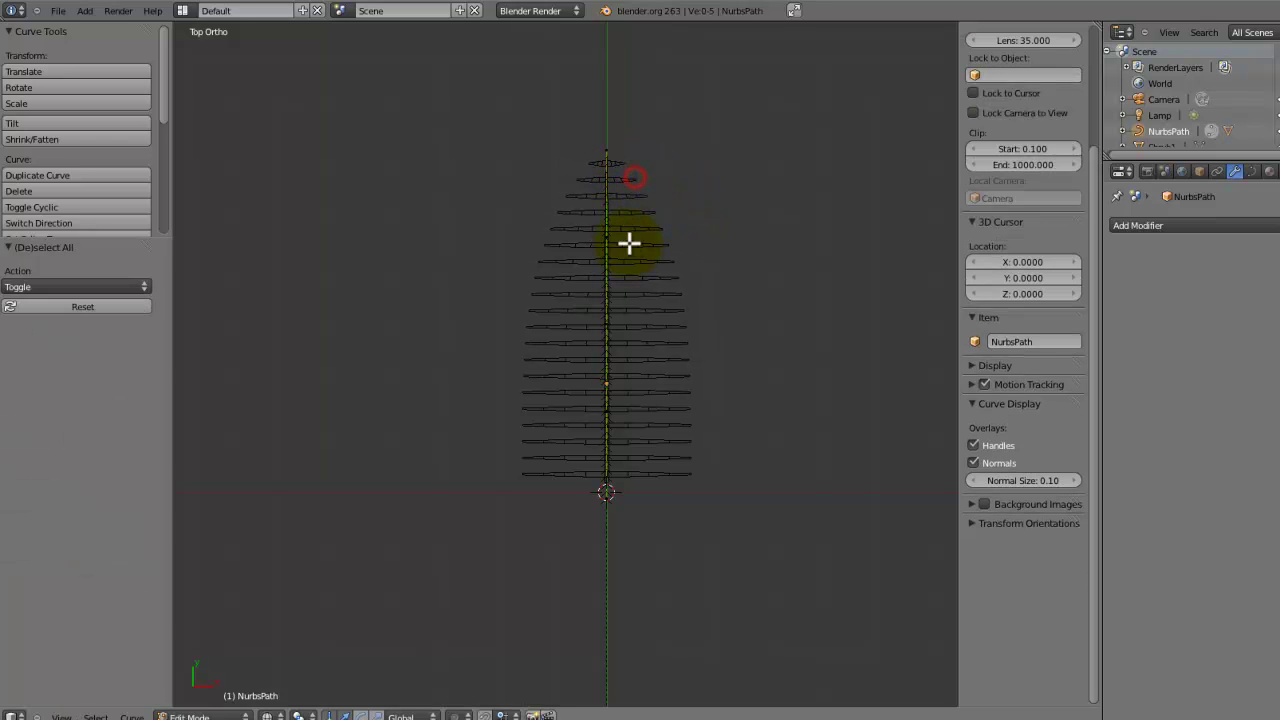
- Shrink the radius of the next three path points below the tip, one after another, to narrow the leaves along the stem
{"action": "right_click", "coordinate": [622, 228]}
{"action": "key", "text": "alt+s"}
{"action": "left_click", "coordinate": [632, 249]}
{"action": "key", "text": "a"}
{"action": "right_click", "coordinate": [628, 287]}
{"action": "key", "text": "alt+s"}
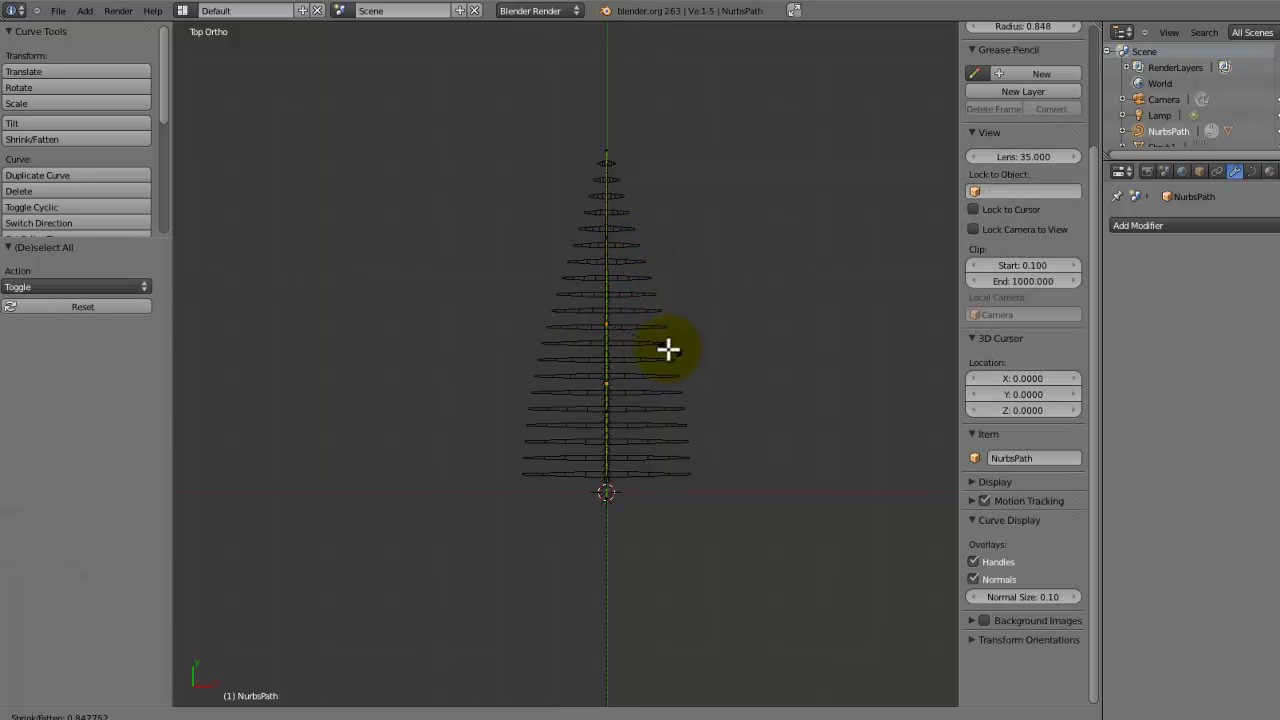
{"action": "left_click", "coordinate": [632, 336]}
{"action": "key", "text": "a"}
{"action": "right_click", "coordinate": [611, 409]}
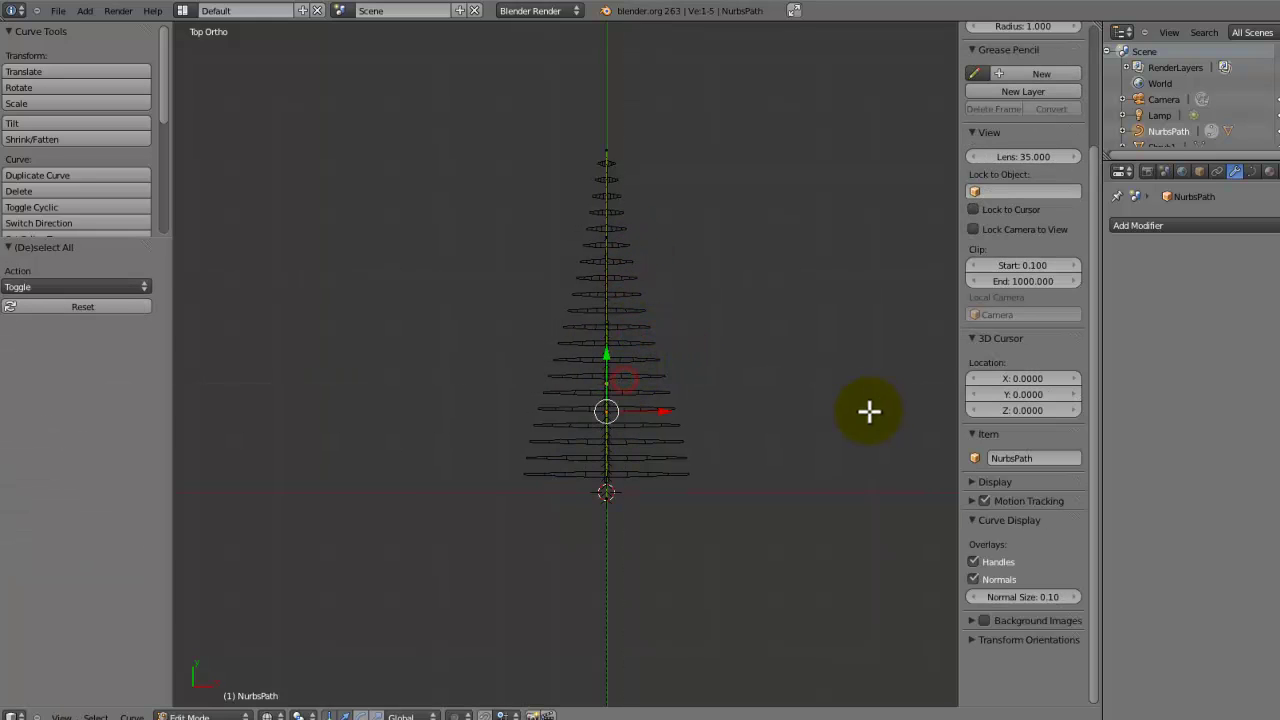
{"action": "key", "text": "alt+s"}
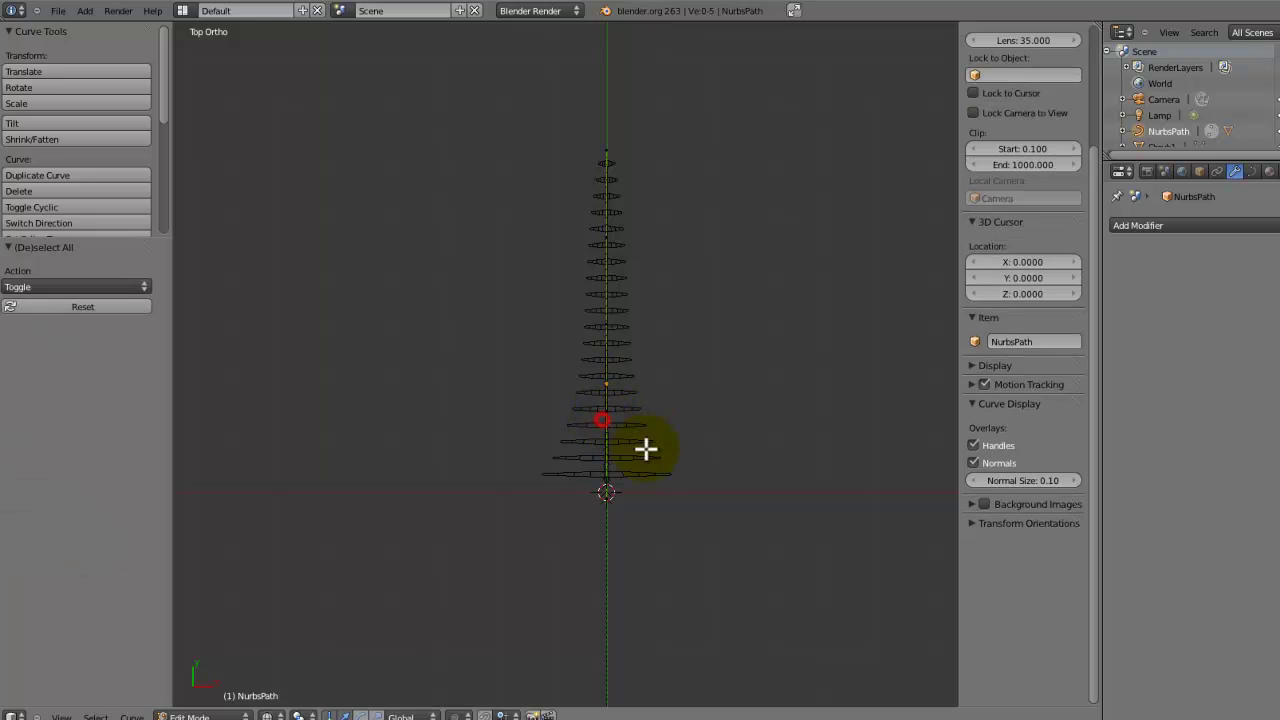
- Try to shrink the radius of the path's base point and of the point above it
{"action": "right_click", "coordinate": [692, 481]}
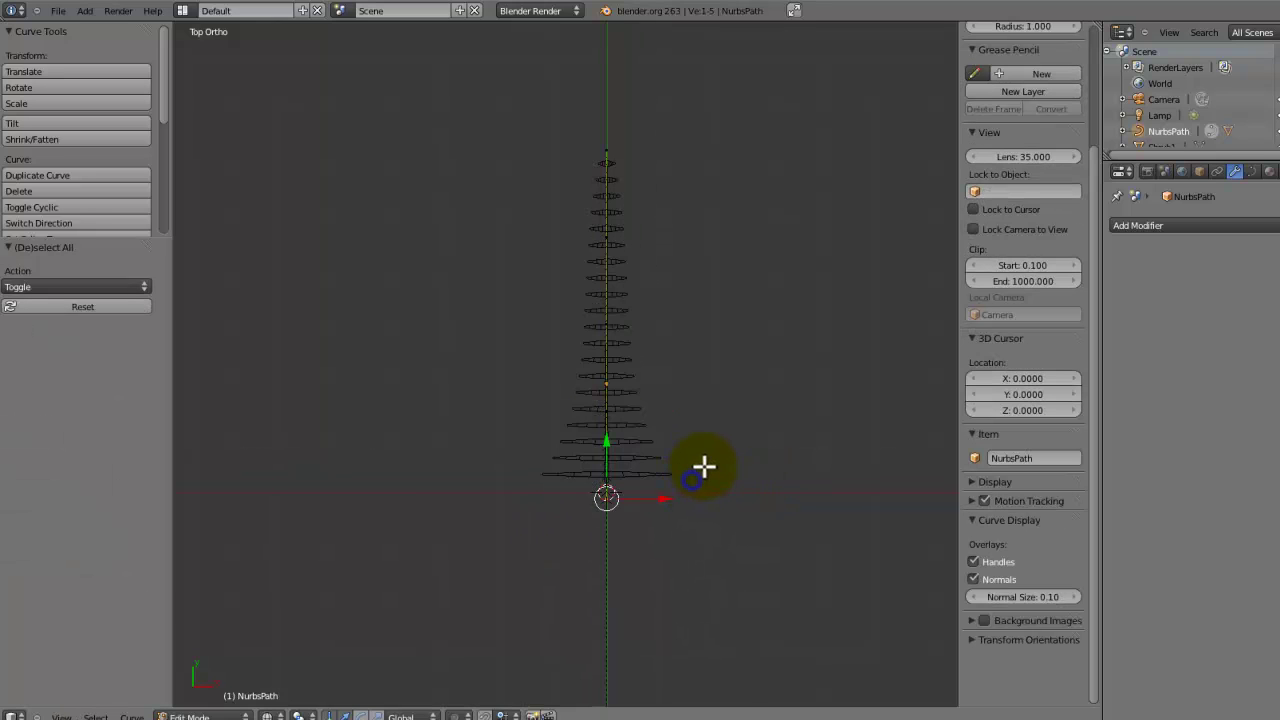
{"action": "key", "text": "a"}
{"action": "scroll", "coordinate": [687, 488], "scroll_direction": "up", "scroll_amount": 3}
{"action": "key", "text": "b"}
{"action": "left_click_drag", "start_coordinate": [676, 560], "coordinate": [610, 612]}
{"action": "key", "text": "alt+s"}
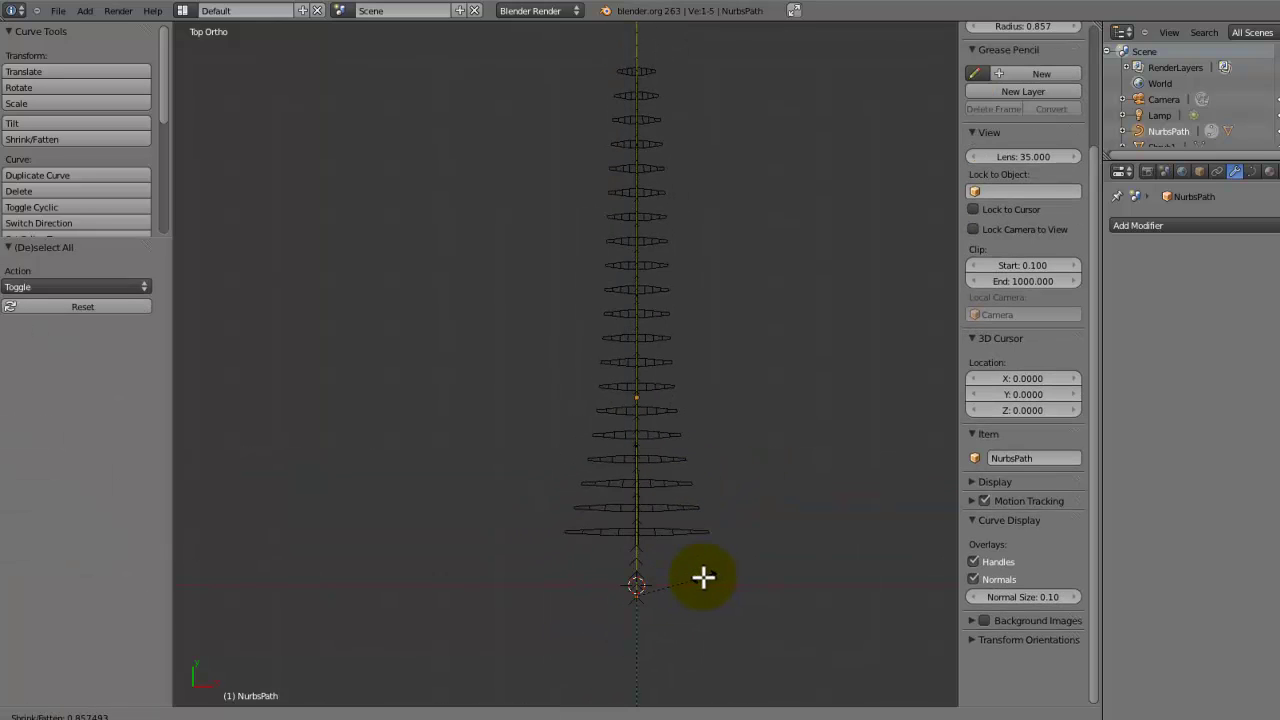
{"action": "right_click", "coordinate": [671, 567]}
{"action": "right_click", "coordinate": [665, 442]}
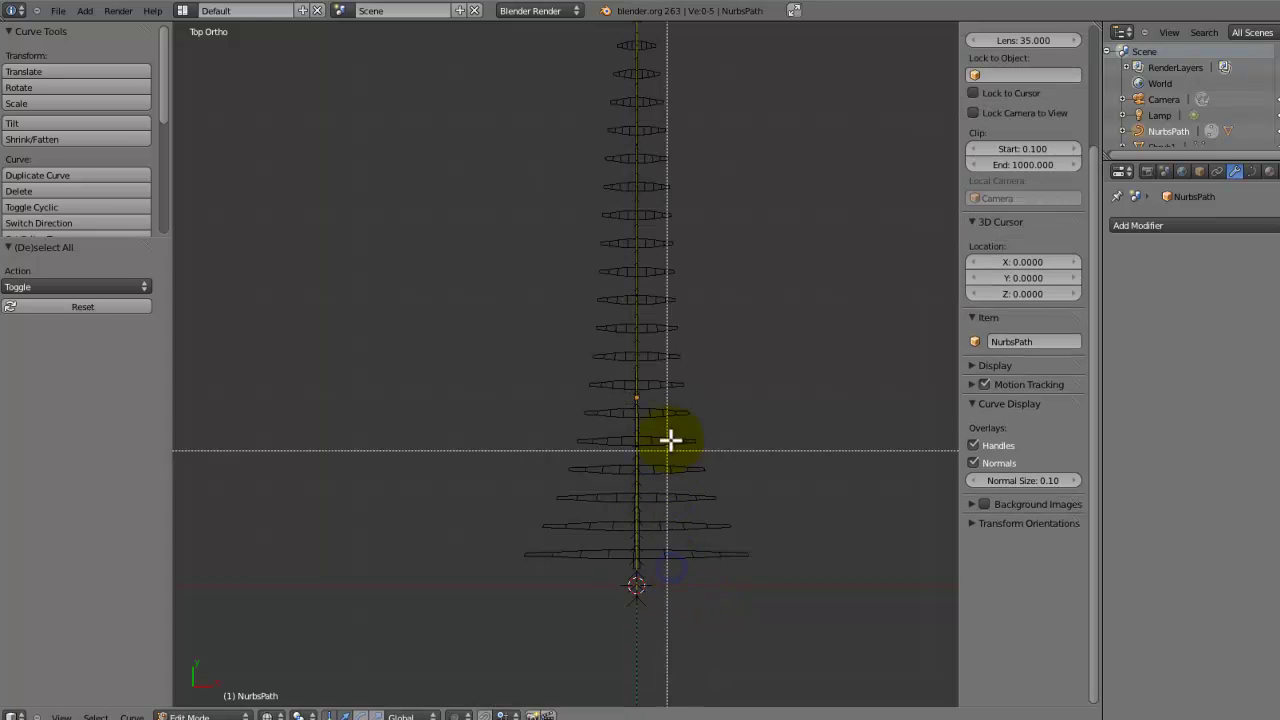
{"action": "key", "text": "alt+s"}
{"action": "right_click", "coordinate": [706, 431]}
{"action": "right_click", "coordinate": [666, 580]}
{"action": "key", "text": "alt+s"}
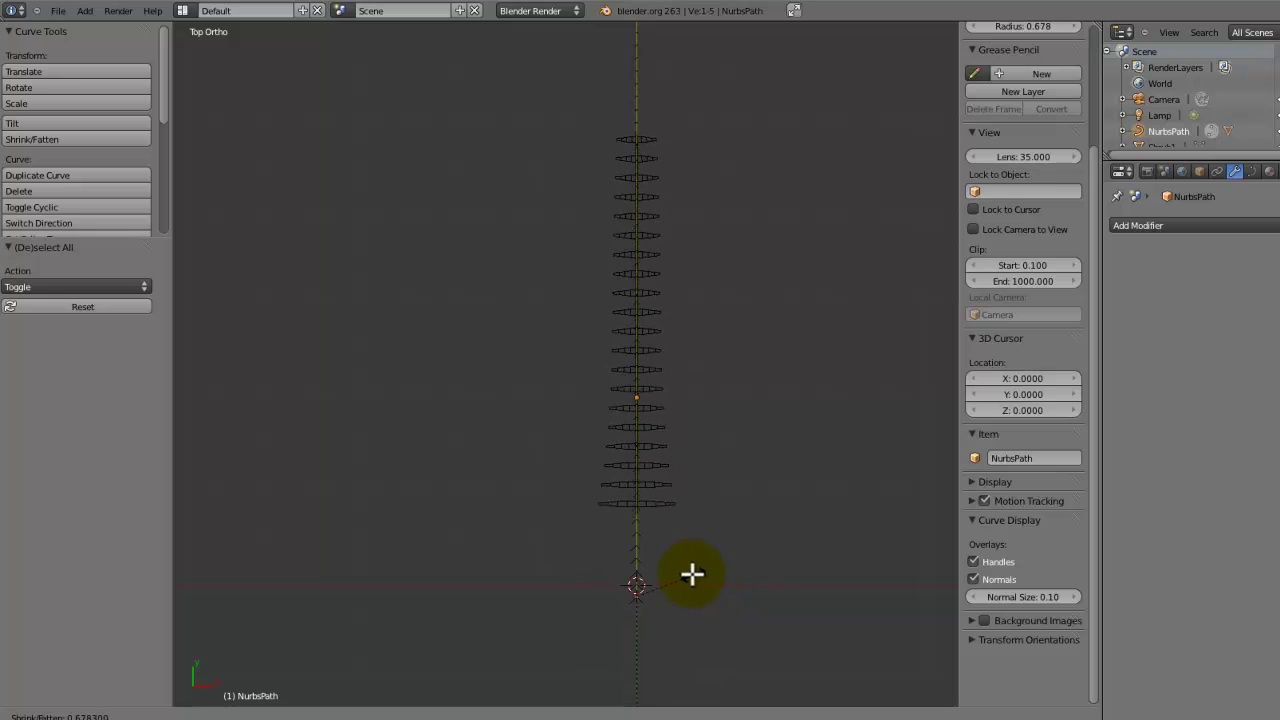
{"action": "left_click", "coordinate": [674, 580]}
{"action": "right_click", "coordinate": [720, 537]}
- Try to move the path's base point about 0.44 along Y and shrink its radius, and undo the move
{"action": "middle_click_drag", "start_coordinate": [717, 537], "coordinate": [522, 459]}
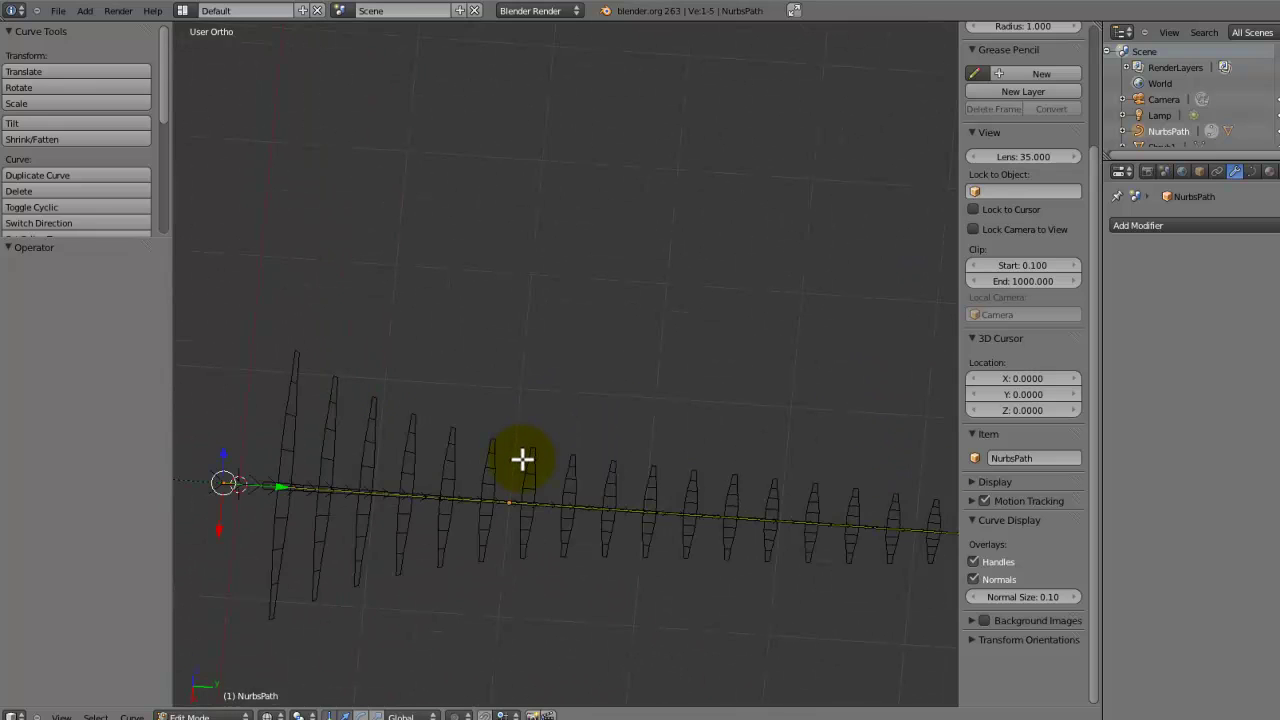
{"action": "key", "text": "KP_7"}
{"action": "key", "text": "g"}
{"action": "key", "text": "y"}
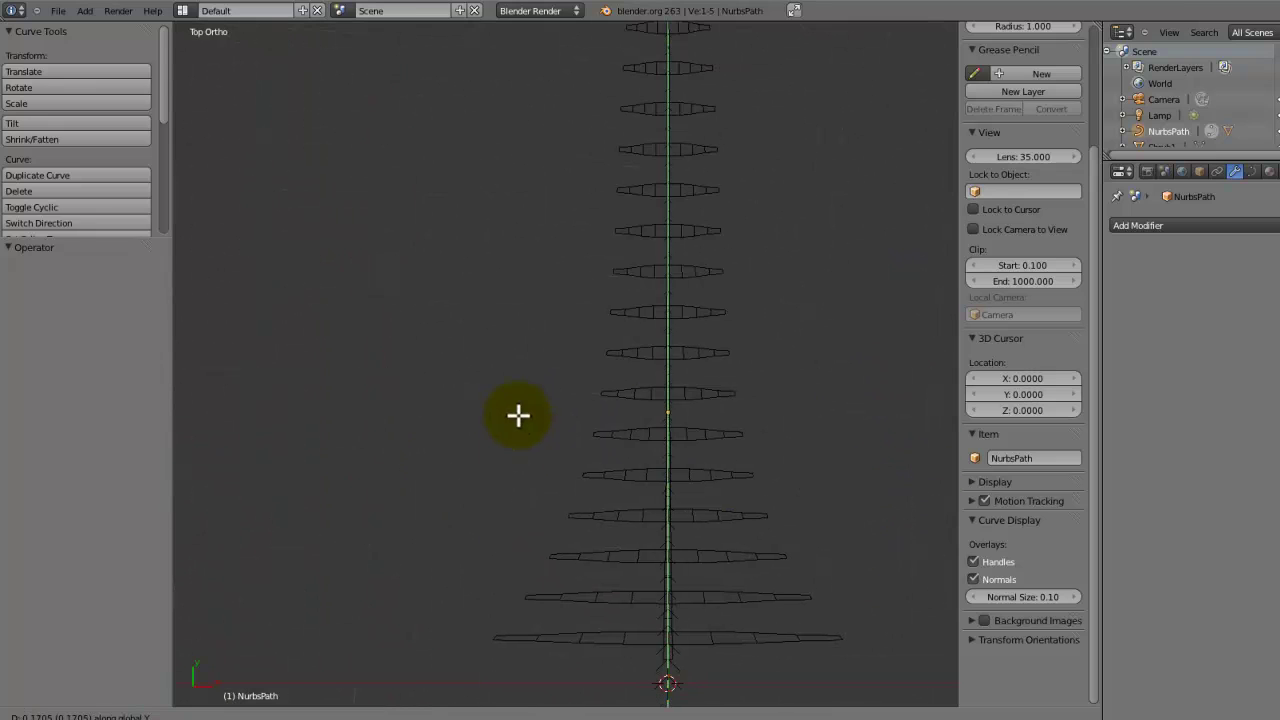
{"action": "left_click", "coordinate": [519, 385]}
{"action": "key", "text": "g"}
{"action": "key", "text": "z"}
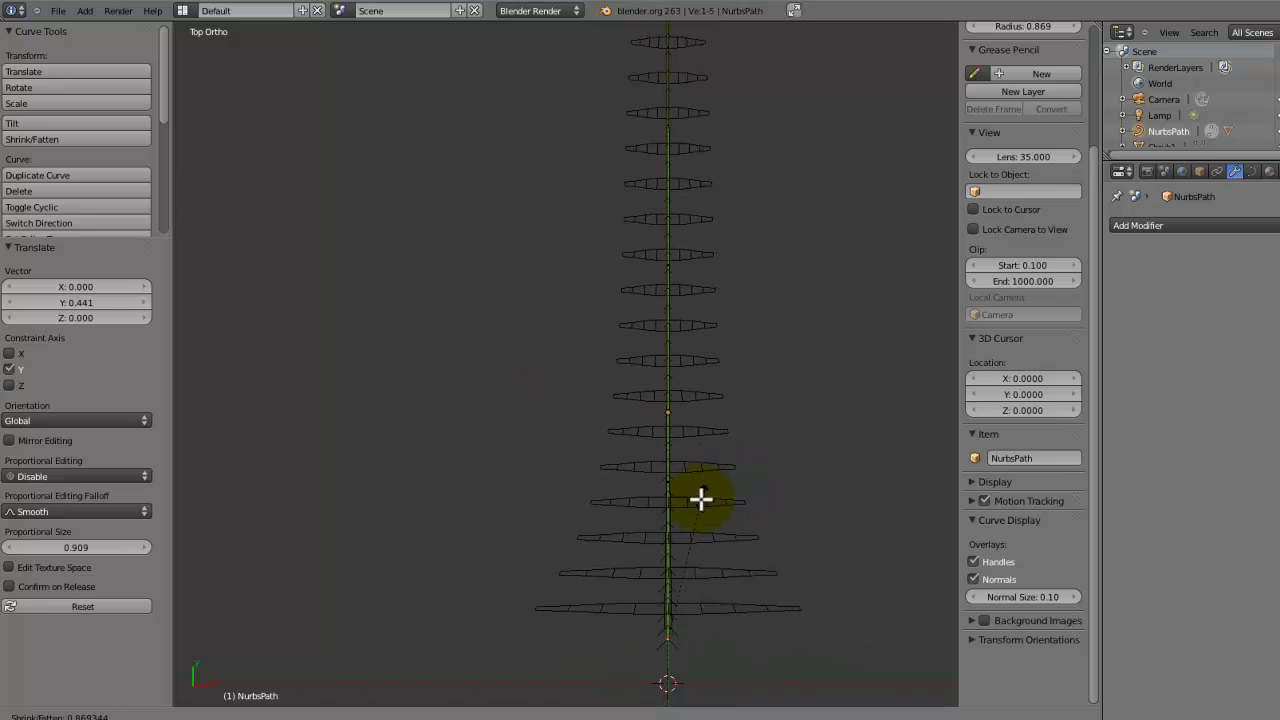
{"action": "right_click", "coordinate": [674, 548]}
{"action": "key", "text": "ctrl+z"}
- Extrude a new point from the path's base end backwards along Y, past the origin
{"action": "middle_click_drag", "start_coordinate": [663, 539], "coordinate": [448, 540]}
{"action": "scroll", "coordinate": [566, 450], "scroll_direction": "down", "scroll_amount": 3}
{"action": "key", "text": "Tab"}
{"action": "key", "text": "Tab"}
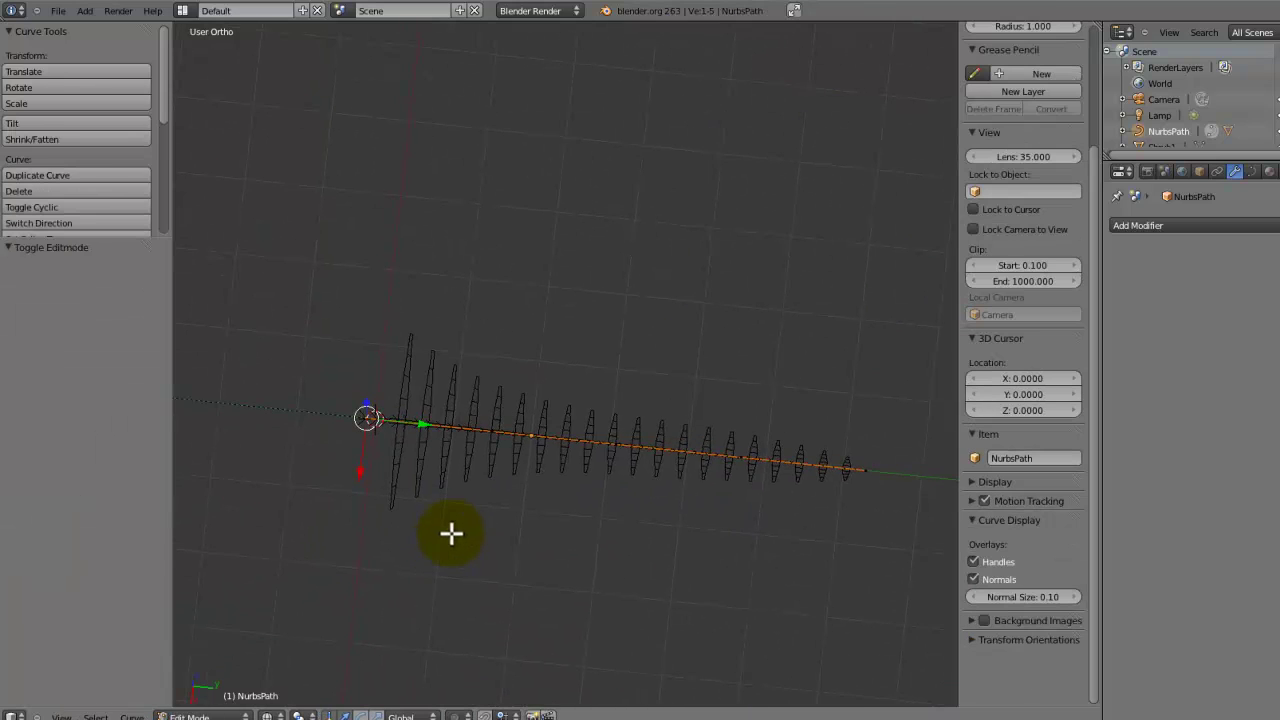
{"action": "key", "text": "KP_7"}
{"action": "key", "text": "g"}
{"action": "key", "text": "y"}
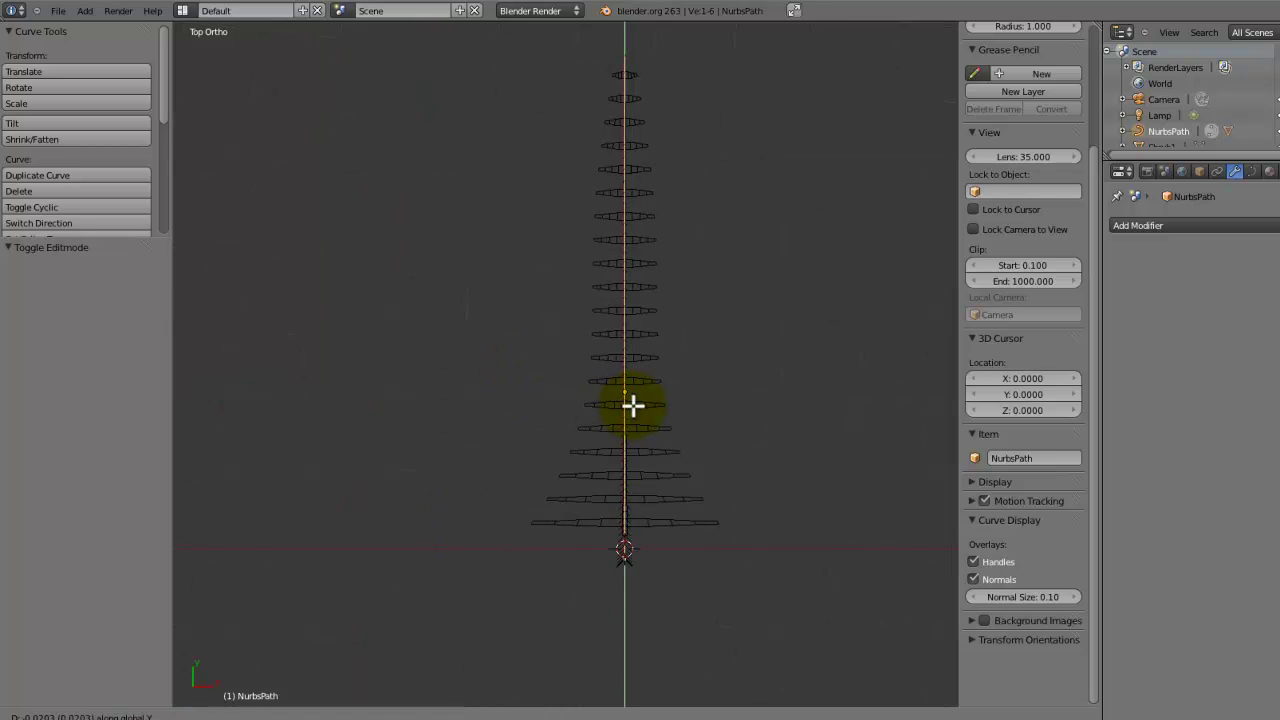
{"action": "left_click", "coordinate": [628, 561]}
- Rescale the radii of the path's base and lower points so the lower leaves form a rounded bulge
{"action": "key", "text": "alt+s"}
{"action": "left_click", "coordinate": [667, 562]}
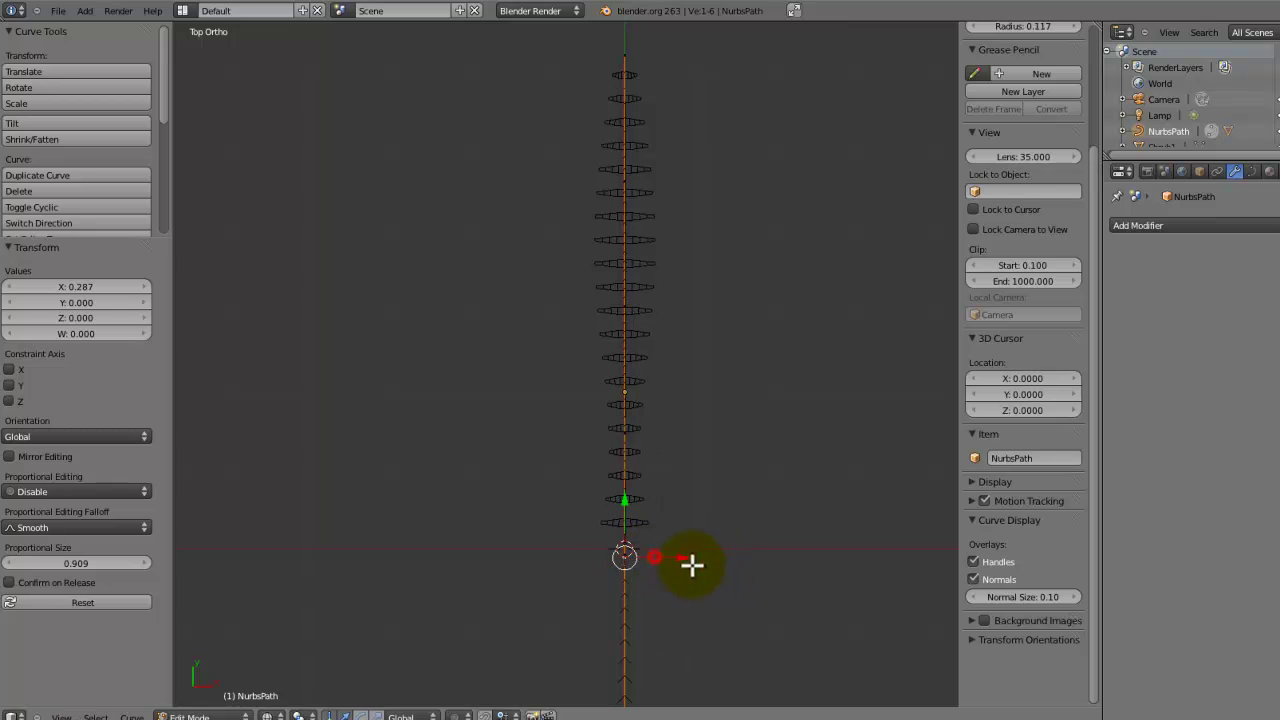
{"action": "key", "text": "alt+s"}
{"action": "left_click", "coordinate": [898, 498]}
{"action": "key", "text": "alt+s"}
{"action": "left_click", "coordinate": [903, 516]}
{"action": "key", "text": "alt+s"}
{"action": "left_click", "coordinate": [788, 497]}
- Enlarge the radius of the path's middle point to about 0.79
{"action": "right_click", "coordinate": [621, 556]}
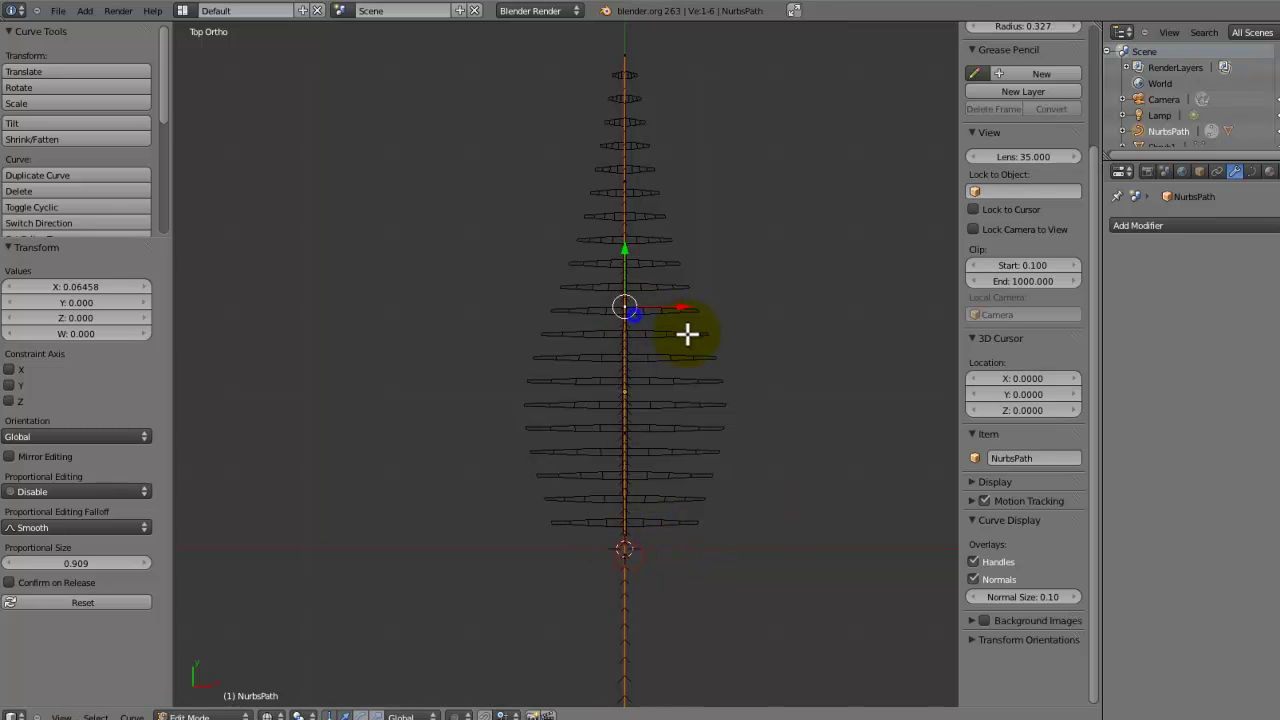
{"action": "key", "text": "alt+s"}
{"action": "left_click", "coordinate": [777, 375]}
- Save over the existing file from Object Mode and reopen the path for point editing in the side view
{"action": "middle_click_drag", "start_coordinate": [777, 375], "coordinate": [580, 418]}
{"action": "key", "text": "Tab"}
{"action": "key", "text": "KP_3"}
{"action": "key", "text": "ctrl+s"}
{"action": "left_click", "coordinate": [576, 407]}
{"action": "key", "text": "Tab"}
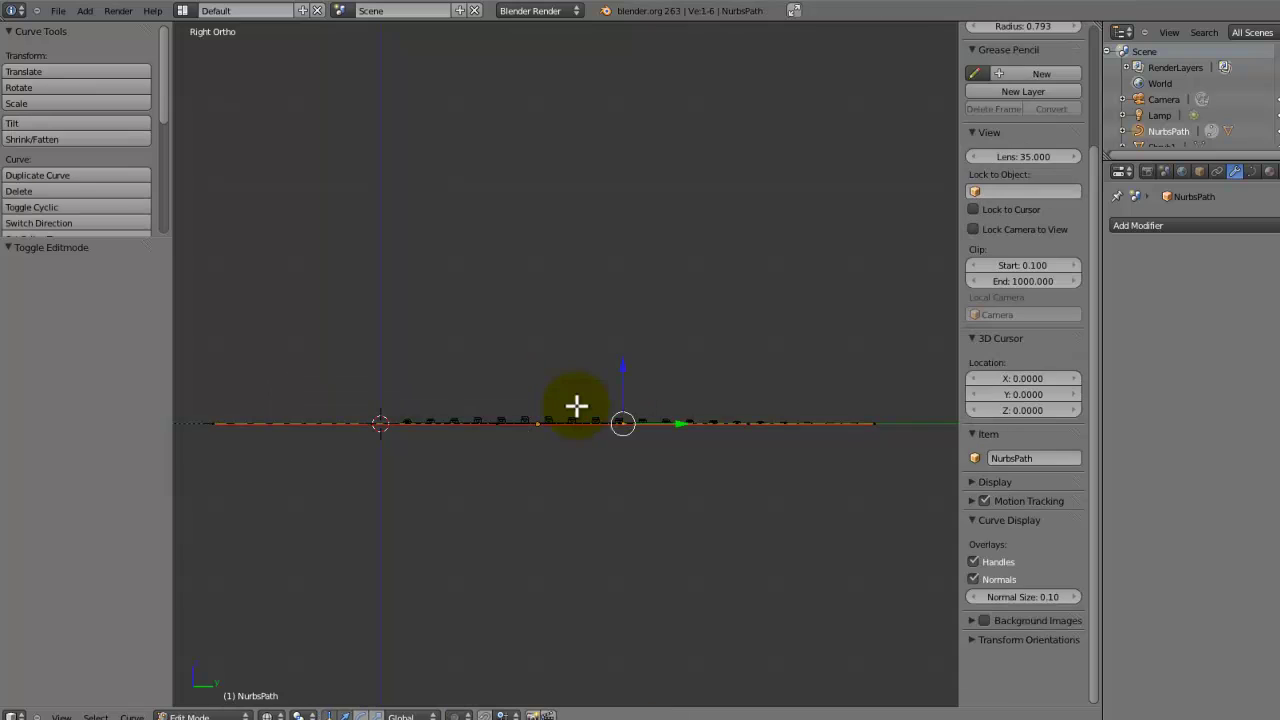
- Raise the path's four inner points along Z, keeping both end points in place
{"action": "key", "text": "a"}
{"action": "scroll", "coordinate": [578, 434], "scroll_direction": "up", "scroll_amount": 2}
{"action": "middle_click_drag", "start_coordinate": [864, 412], "coordinate": [748, 337]}
{"action": "left_click_drag", "start_coordinate": [748, 337], "coordinate": [386, 446]}
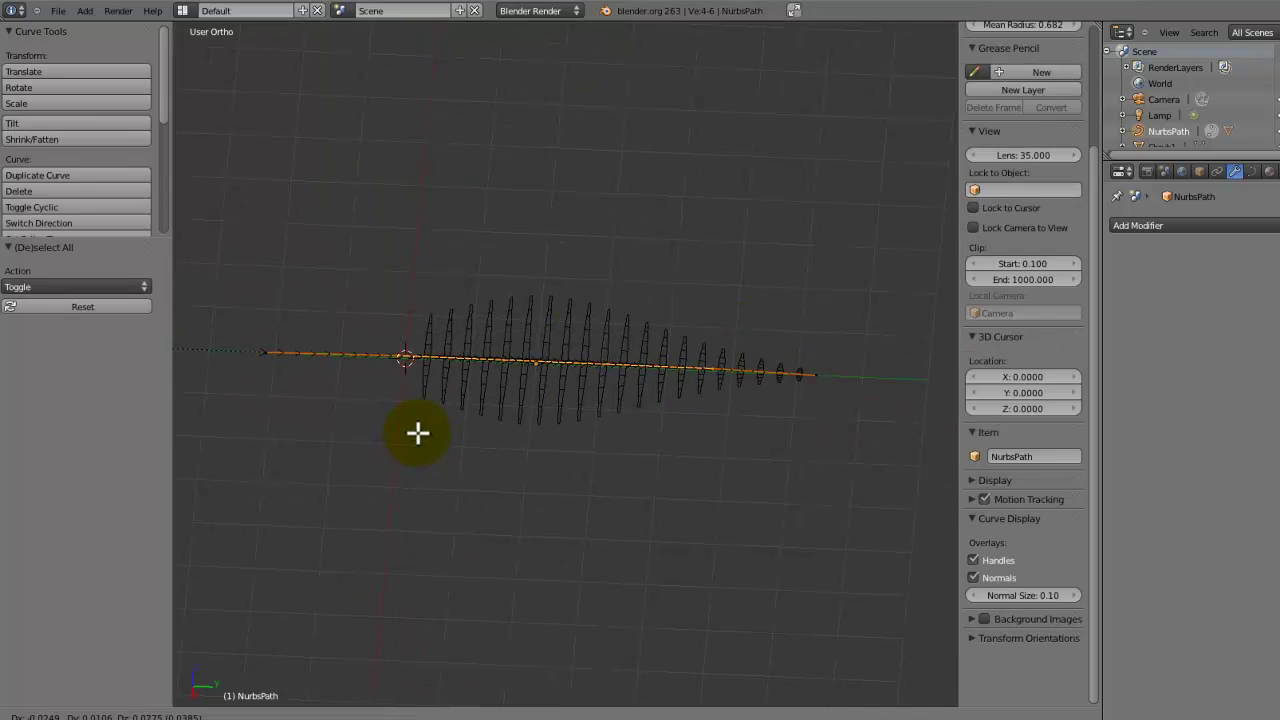
{"action": "key", "text": "g"}
{"action": "key", "text": "z"}
{"action": "left_click", "coordinate": [418, 420]}
- Raise the path's two central points about 0.23 along Z to arch the fern, and return to Object Mode
{"action": "key", "text": "KP_3"}
{"action": "key", "text": "a"}
{"action": "key", "text": "b"}
{"action": "left_click_drag", "start_coordinate": [640, 243], "coordinate": [420, 371]}
{"action": "key", "text": "g"}
{"action": "key", "text": "z"}
{"action": "left_click", "coordinate": [496, 337]}
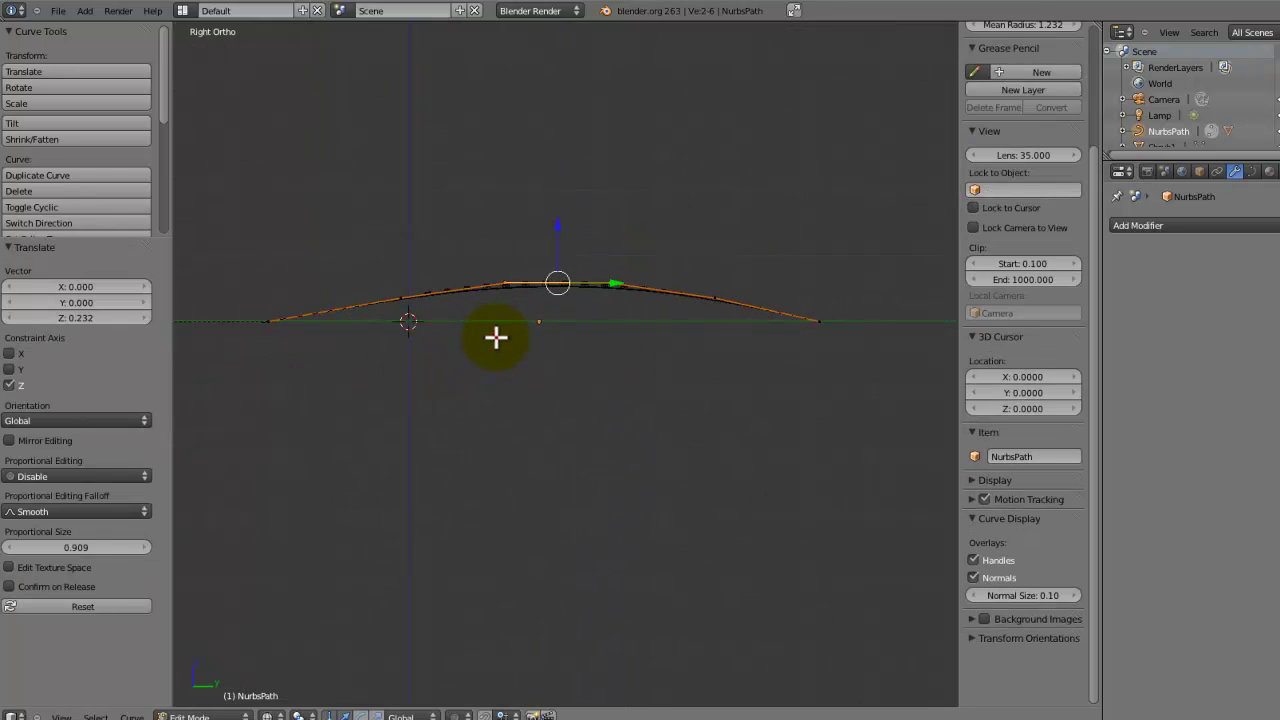
{"action": "middle_click_drag", "start_coordinate": [535, 341], "coordinate": [598, 448]}
{"action": "key", "text": "g"}
{"action": "key", "text": "z"}
{"action": "left_click", "coordinate": [638, 392]}
{"action": "key", "text": "Tab"}
{"action": "key", "text": "KP_7"}
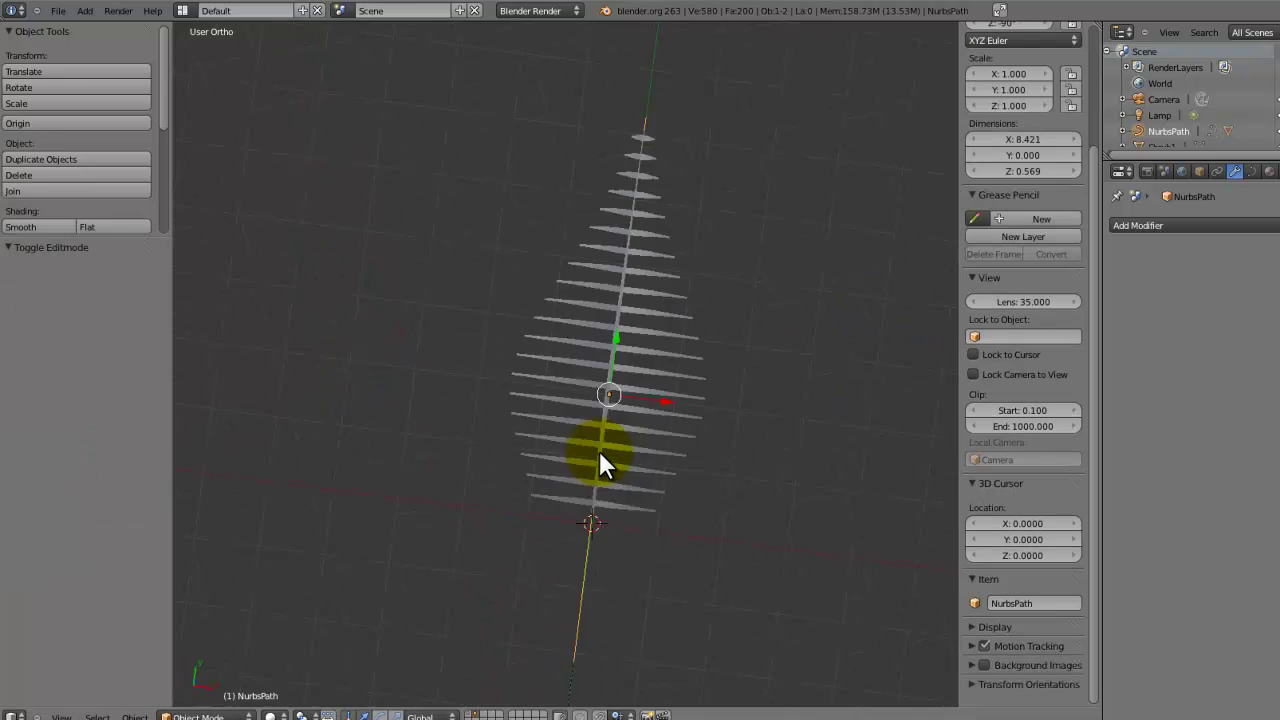
- Reopen the path for point editing and shrink the radius of its point beside the origin to nearly zero
{"action": "right_click", "coordinate": [613, 411]}
{"action": "key", "text": "Tab"}
{"action": "key", "text": "Tab"}
{"action": "scroll", "coordinate": [620, 505], "scroll_direction": "down", "scroll_amount": 3}
{"action": "right_click", "coordinate": [595, 485]}
{"action": "key", "text": "Tab"}
{"action": "scroll", "coordinate": [594, 486], "scroll_direction": "up", "scroll_amount": 3}
{"action": "middle_click_drag", "start_coordinate": [623, 503], "coordinate": [578, 405], "text": "shift"}
{"action": "scroll", "coordinate": [578, 406], "scroll_direction": "up", "scroll_amount": 3}
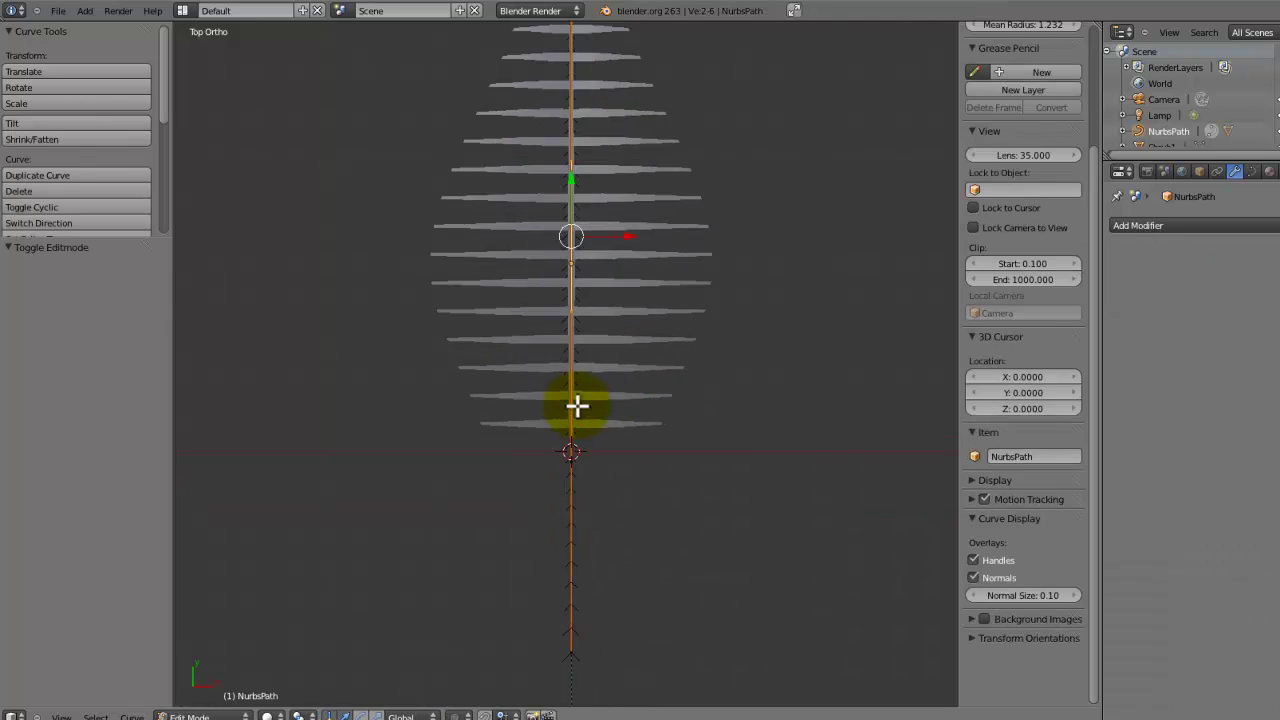
{"action": "scroll", "coordinate": [619, 530], "scroll_direction": "down", "scroll_amount": 2}
{"action": "right_click", "coordinate": [569, 445]}
{"action": "key", "text": "g"}
{"action": "left_click", "coordinate": [660, 475]}
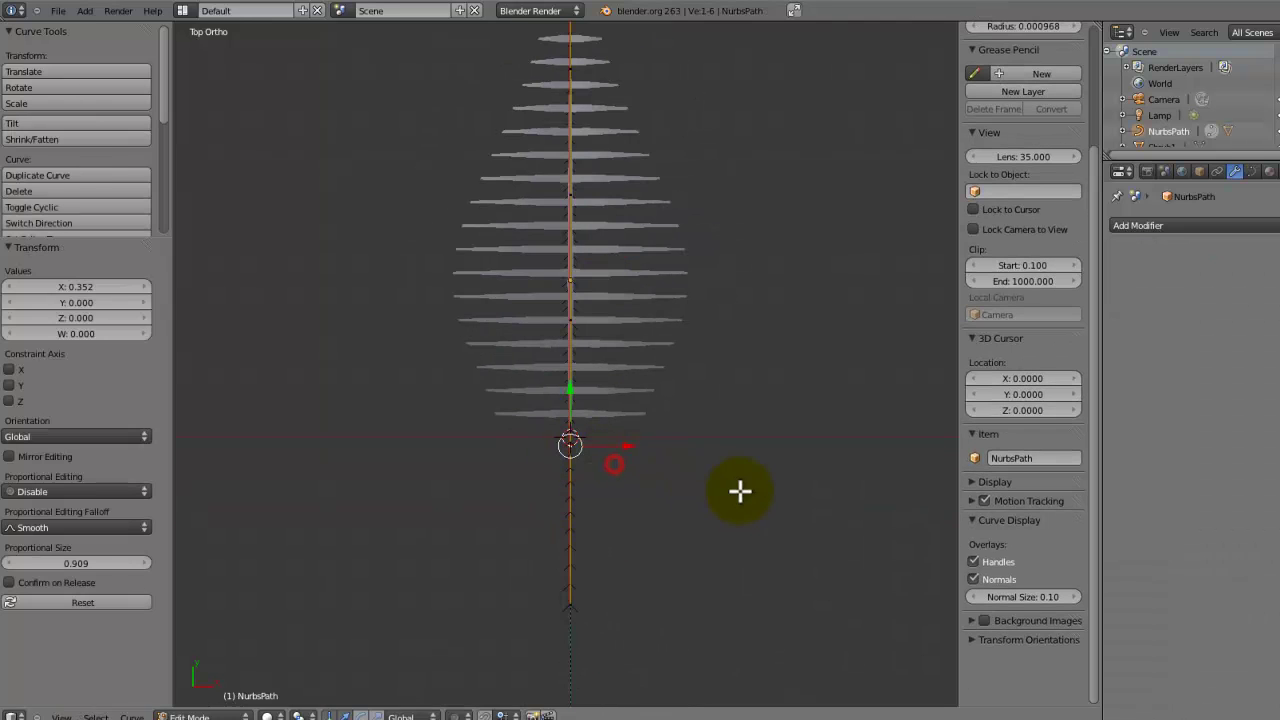
{"action": "key", "text": "alt+s"}
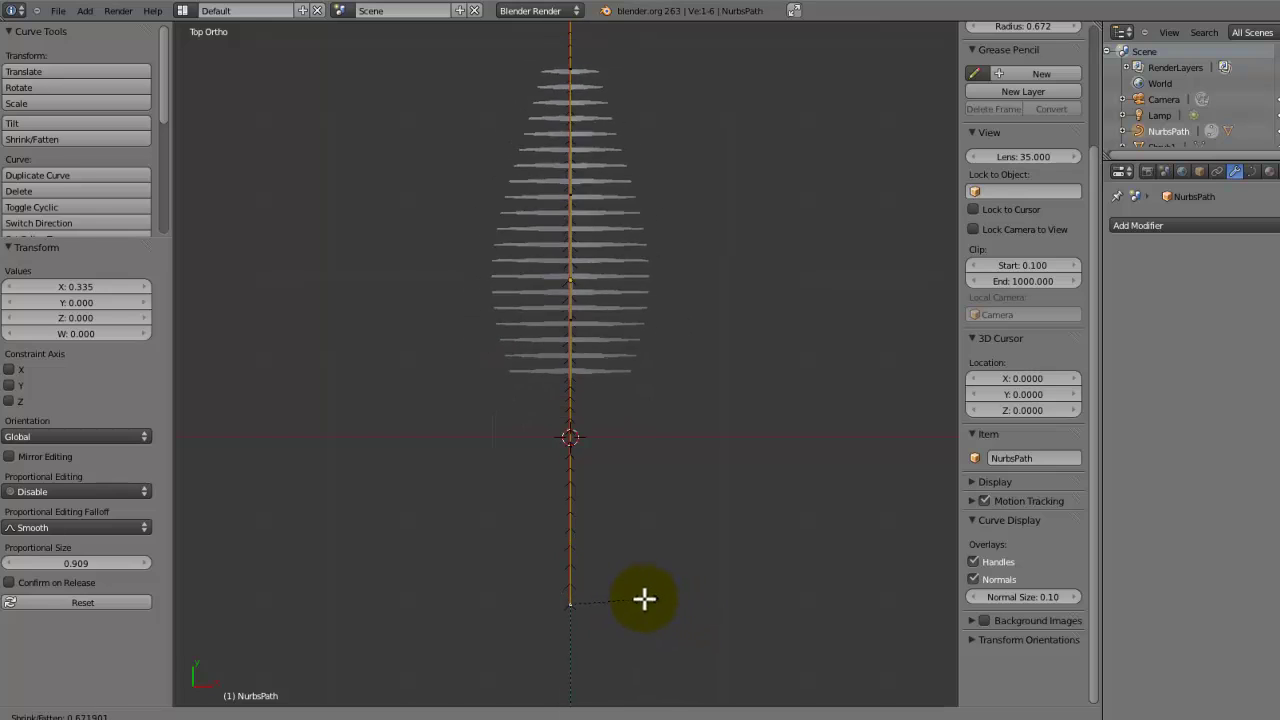
{"action": "right_click", "coordinate": [627, 589]}
- Reduce the radius of the path's third point from the base to about 0.52
{"action": "middle_click_drag", "start_coordinate": [626, 590], "coordinate": [558, 492]}
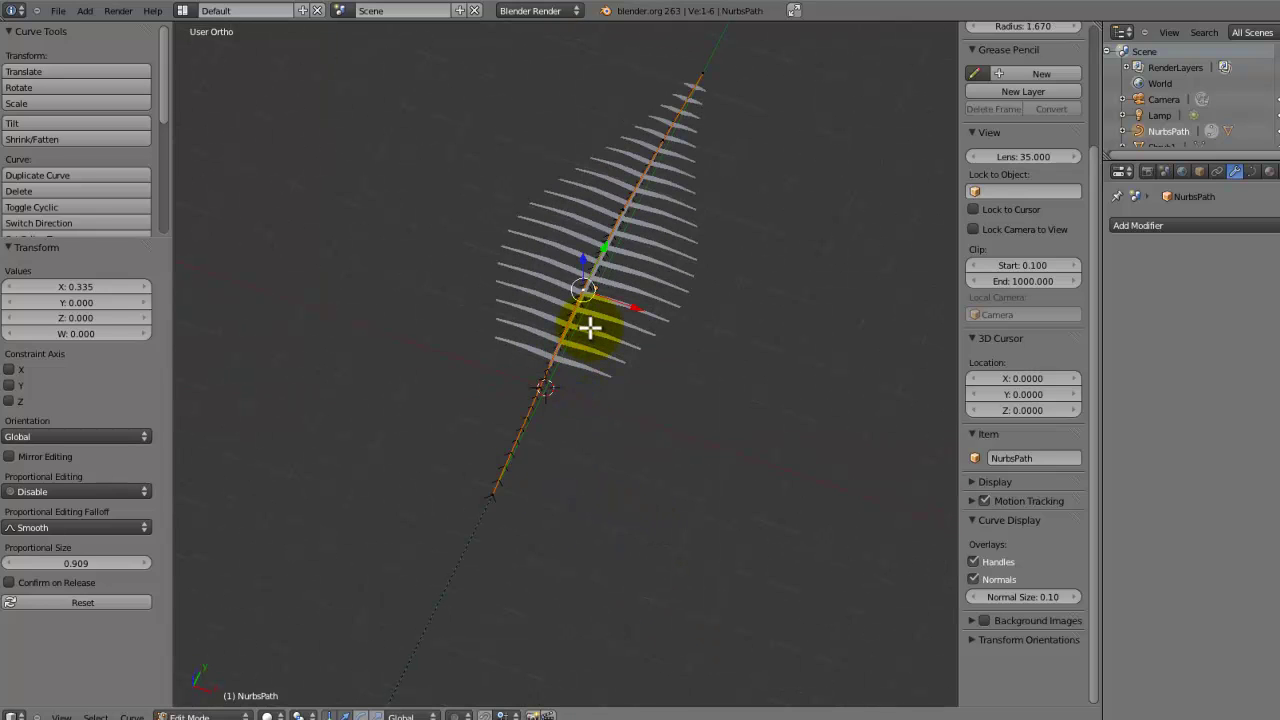
{"action": "key", "text": "KP_7"}
{"action": "key", "text": "alt+s"}
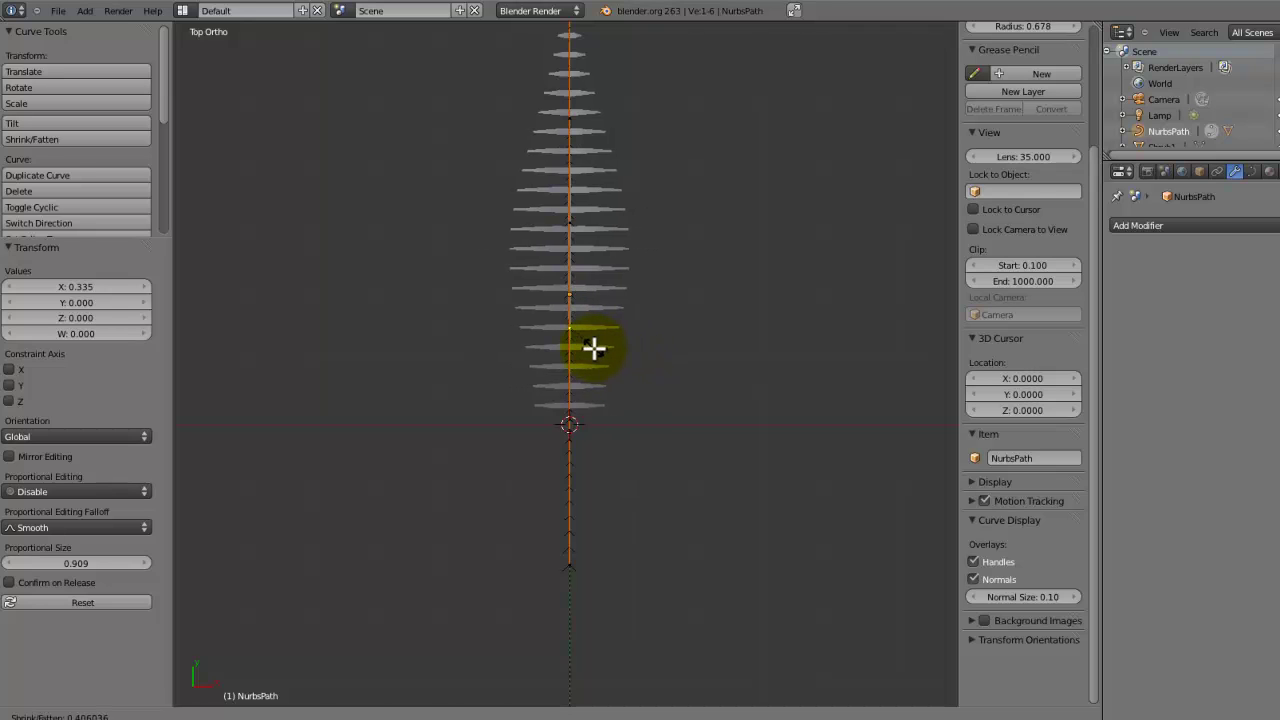
{"action": "left_click", "coordinate": [582, 350]}
{"action": "middle_click_drag", "start_coordinate": [594, 366], "coordinate": [547, 340]}
- Return to Object Mode and save over the existing file
{"action": "key", "text": "Tab"}
{"action": "key", "text": "ctrl+s"}
{"action": "left_click", "coordinate": [547, 334]}
- Slide the leaf mesh slightly along Y relative to the path in the side view
{"action": "key", "text": "KP_1"}
{"action": "key", "text": "KP_3"}
{"action": "right_click", "coordinate": [607, 294]}
{"action": "key", "text": "g"}
{"action": "key", "text": "y"}
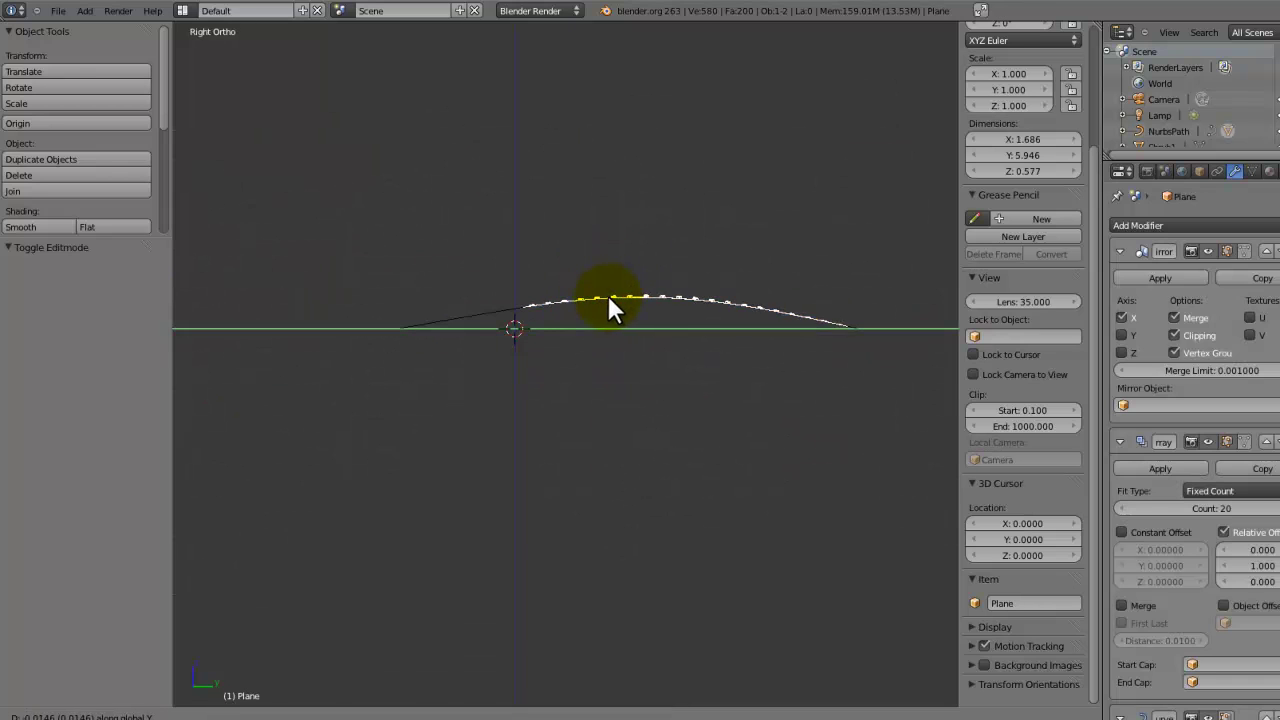
{"action": "left_click", "coordinate": [610, 312]}
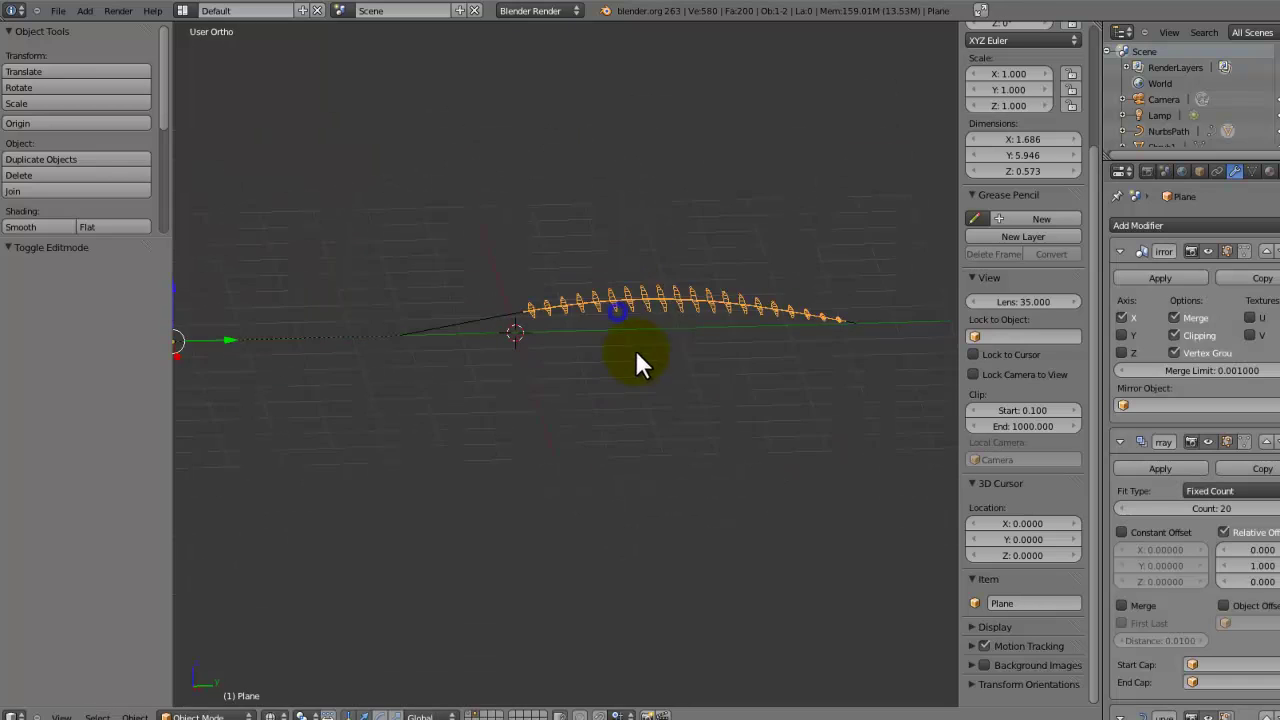
{"action": "scroll", "coordinate": [663, 406], "scroll_direction": "up", "scroll_amount": 6}
{"action": "left_click", "coordinate": [664, 407]}
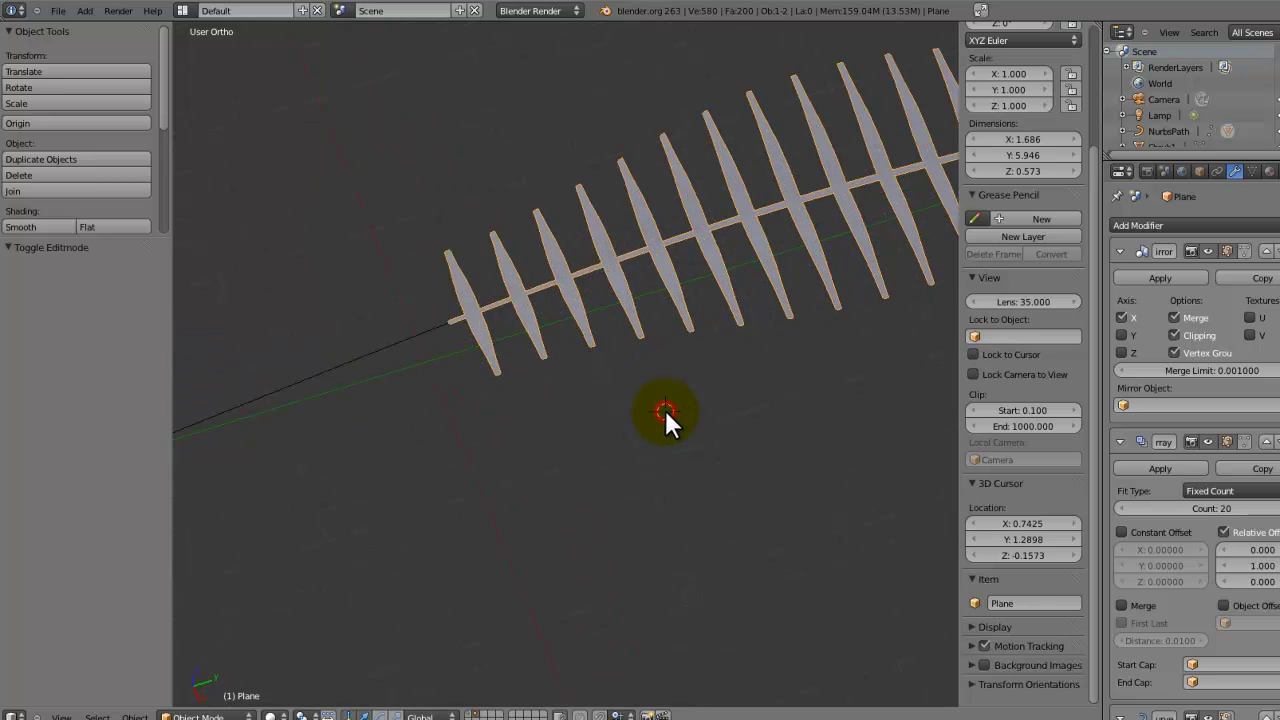
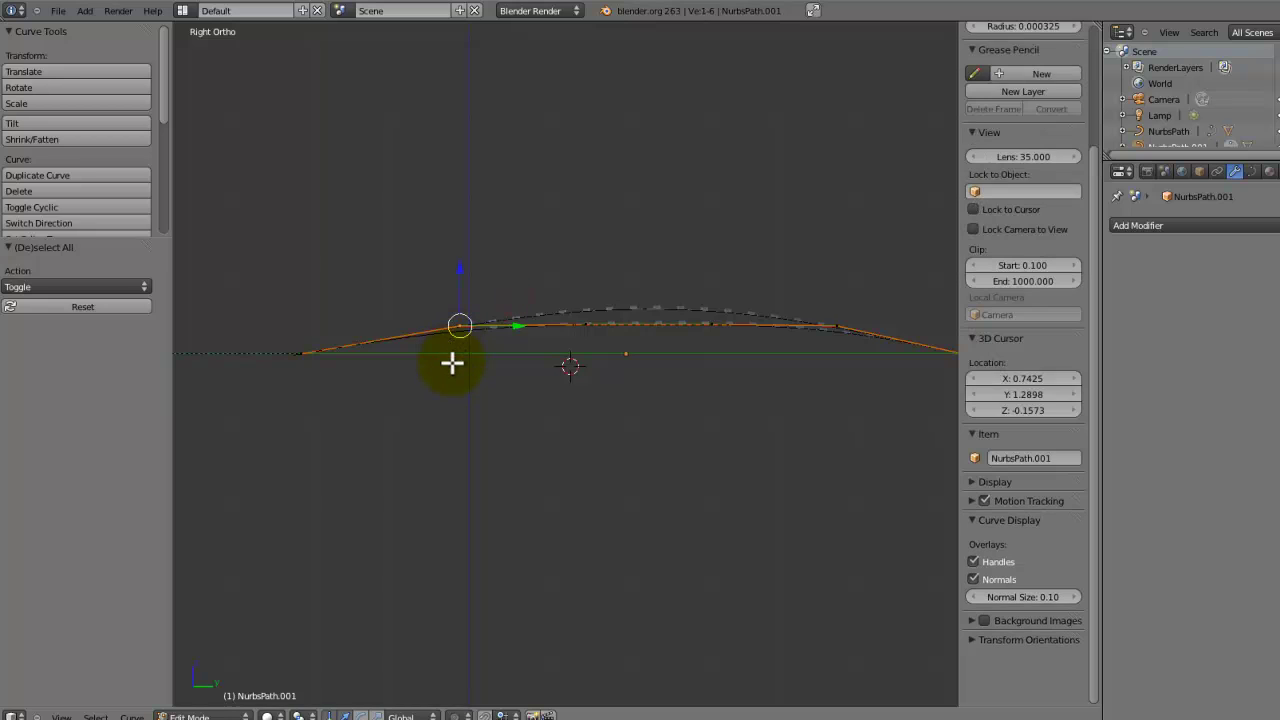
- Lower the duplicated path's second and fifth points along Z to flatten its arch
{"action": "key", "text": "g"}
{"action": "key", "text": "z"}
{"action": "left_click", "coordinate": [451, 378]}
{"action": "key", "text": "a"}
{"action": "key", "text": "b"}
{"action": "left_click_drag", "start_coordinate": [843, 309], "coordinate": [804, 362]}
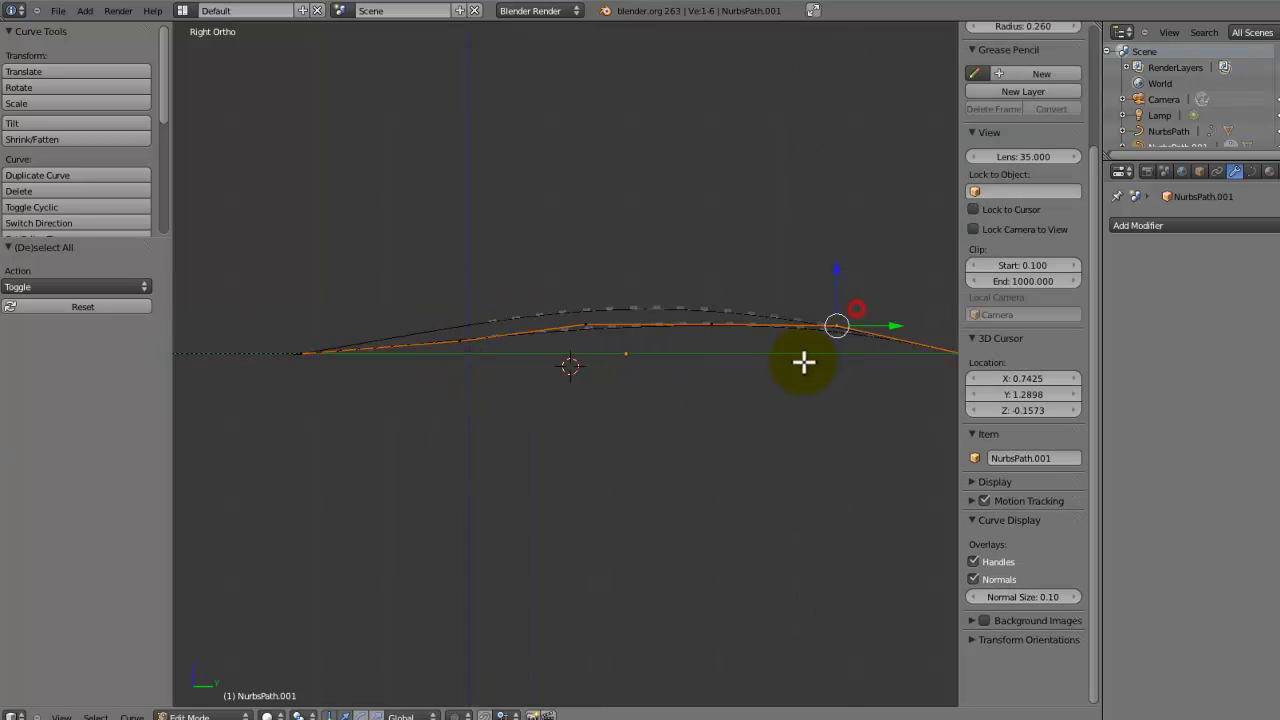
{"action": "right_click", "coordinate": [798, 392]}
- Lower the duplicated path's fourth point about 0.12 along Z and its tip slightly below the Y axis
{"action": "left_click_drag", "start_coordinate": [692, 342], "coordinate": [690, 348]}
{"action": "key", "text": "g"}
{"action": "key", "text": "z"}
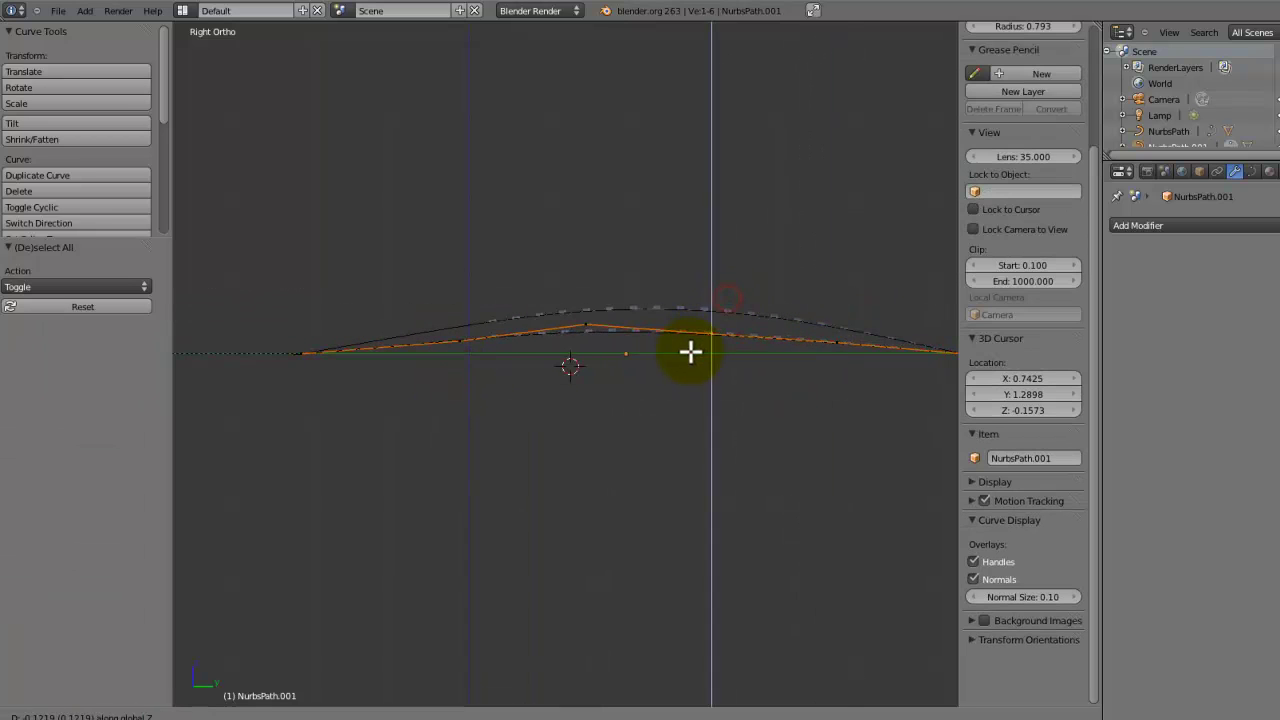
{"action": "left_click", "coordinate": [688, 351]}
{"action": "key", "text": "a"}
{"action": "middle_click_drag", "start_coordinate": [948, 349], "coordinate": [643, 321], "text": "shift"}
{"action": "key", "text": "b"}
{"action": "left_click_drag", "start_coordinate": [682, 305], "coordinate": [646, 335]}
{"action": "key", "text": "g"}
{"action": "key", "text": "z"}
{"action": "left_click", "coordinate": [638, 341]}
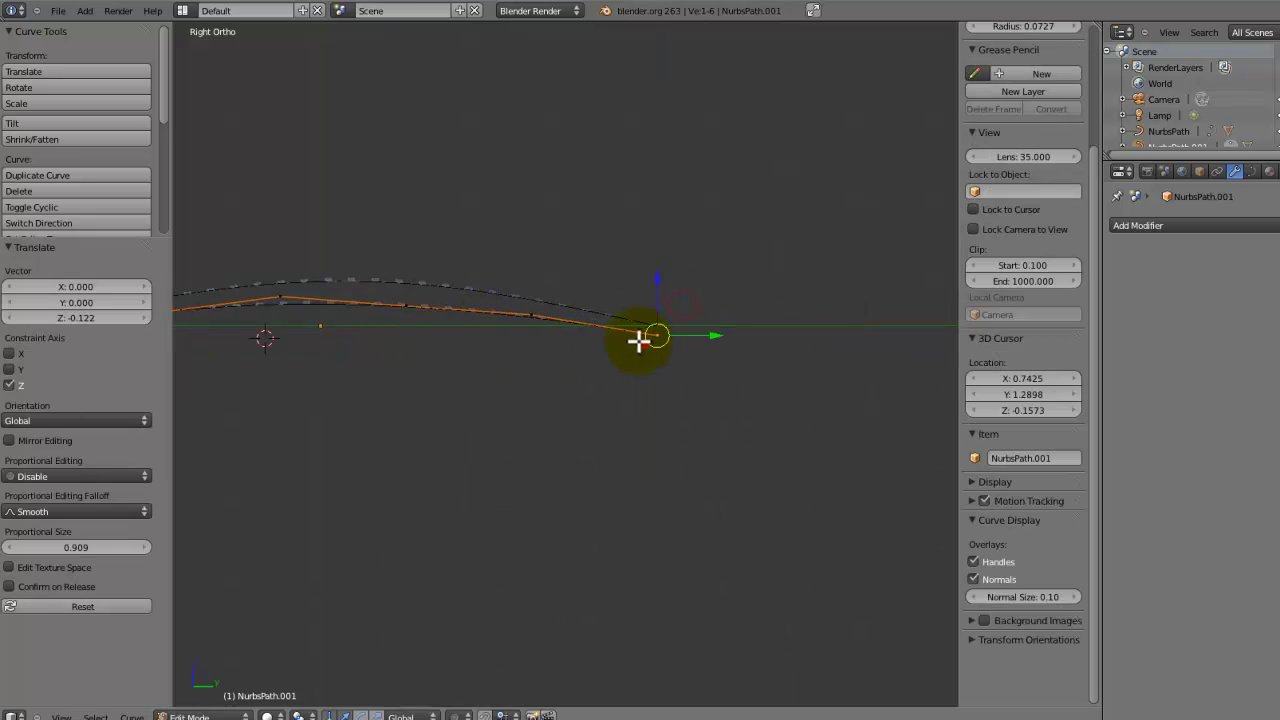
{"action": "key", "text": "Tab"}
- Raise the original path's third, fourth and fifth points about 1.53 along Z
{"action": "right_click", "coordinate": [569, 356]}
{"action": "key", "text": "Tab"}
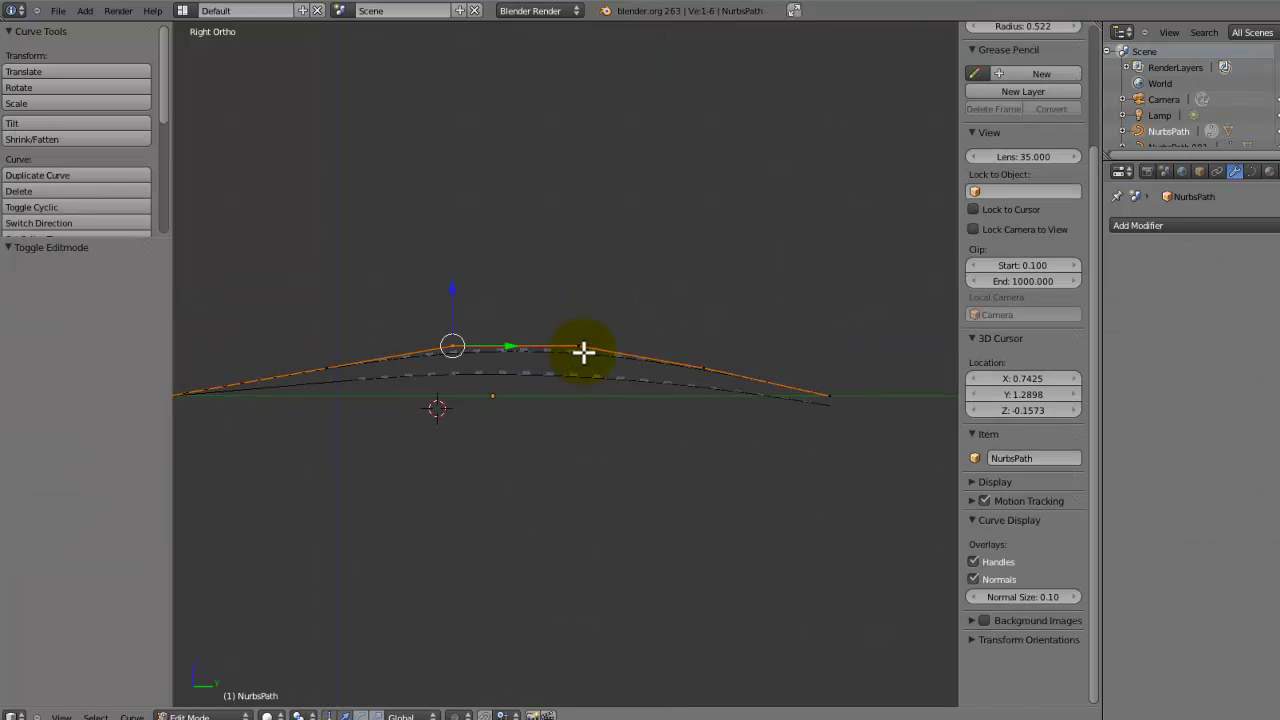
{"action": "key", "text": "a"}
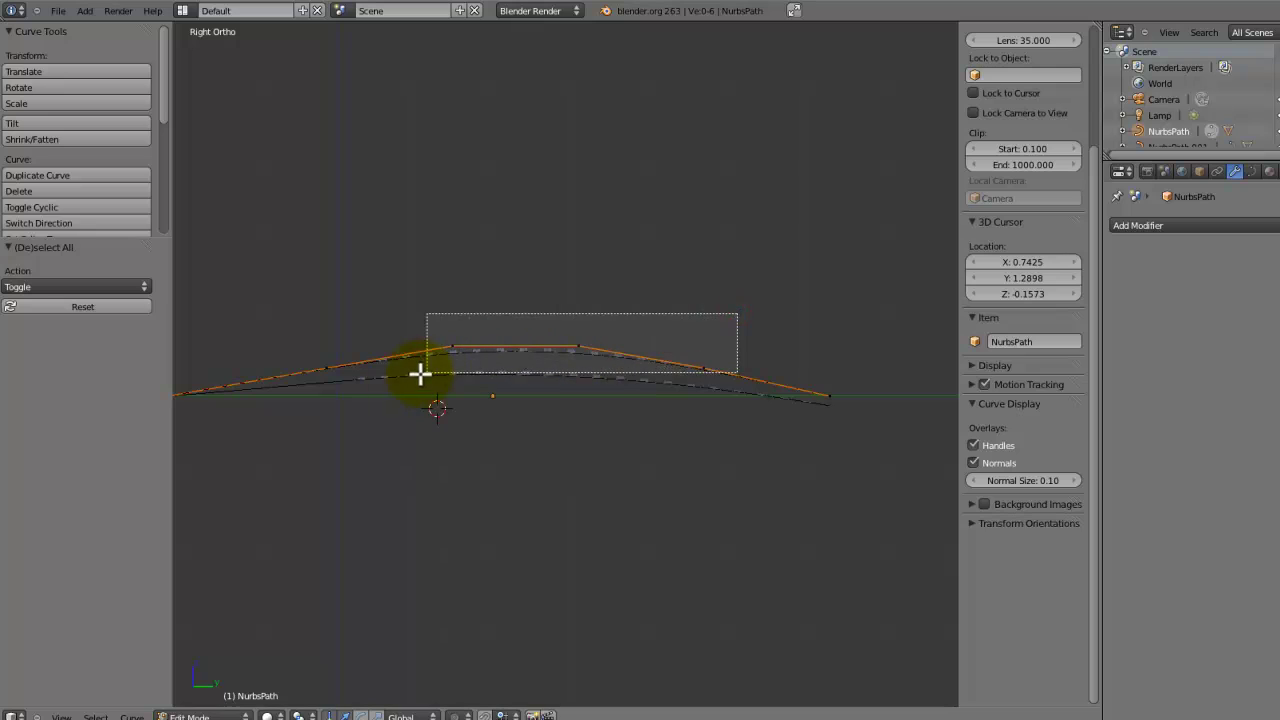
{"action": "left_click_drag", "start_coordinate": [420, 374], "coordinate": [410, 374]}
{"action": "key", "text": "g"}
{"action": "key", "text": "z"}
{"action": "left_click", "coordinate": [383, 256]}
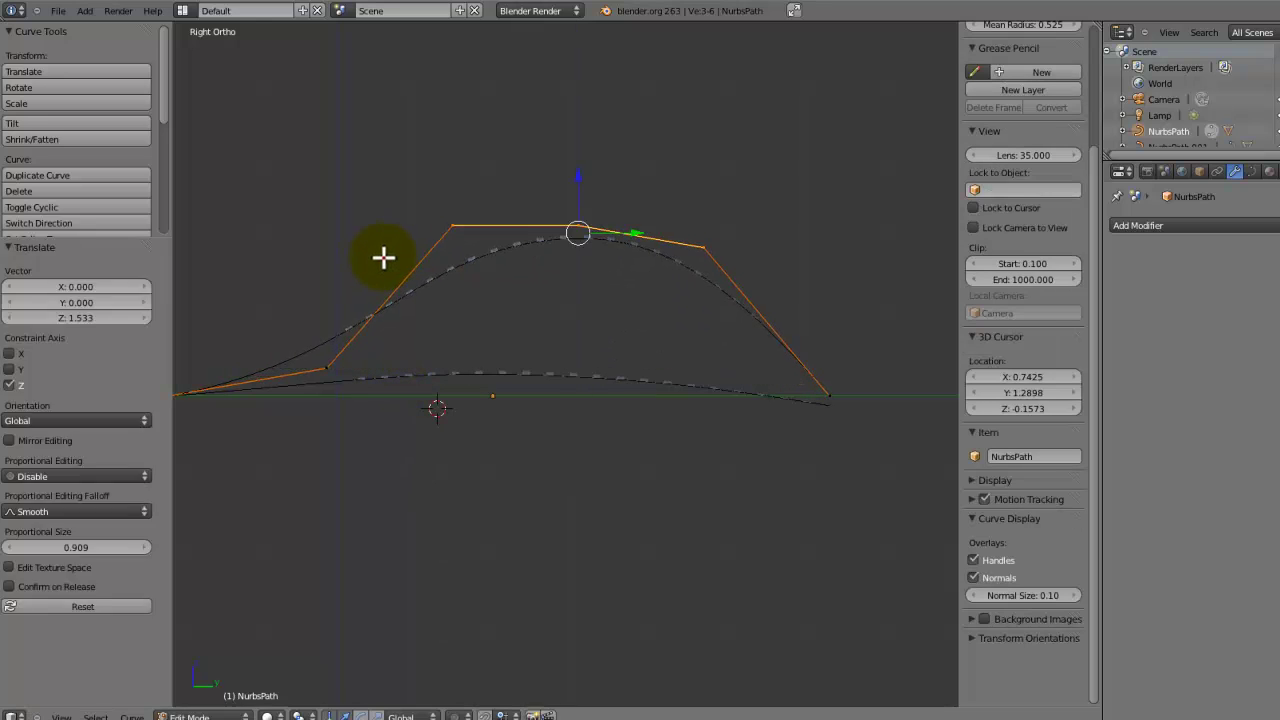
- Raise the original path's tip point along Z and return to Object Mode
{"action": "right_click", "coordinate": [835, 380]}
{"action": "key", "text": "g"}
{"action": "key", "text": "z"}
{"action": "left_click", "coordinate": [783, 354]}
{"action": "key", "text": "Tab"}
{"action": "middle_click_drag", "start_coordinate": [426, 296], "coordinate": [432, 323]}
{"action": "key", "text": "KP_3"}
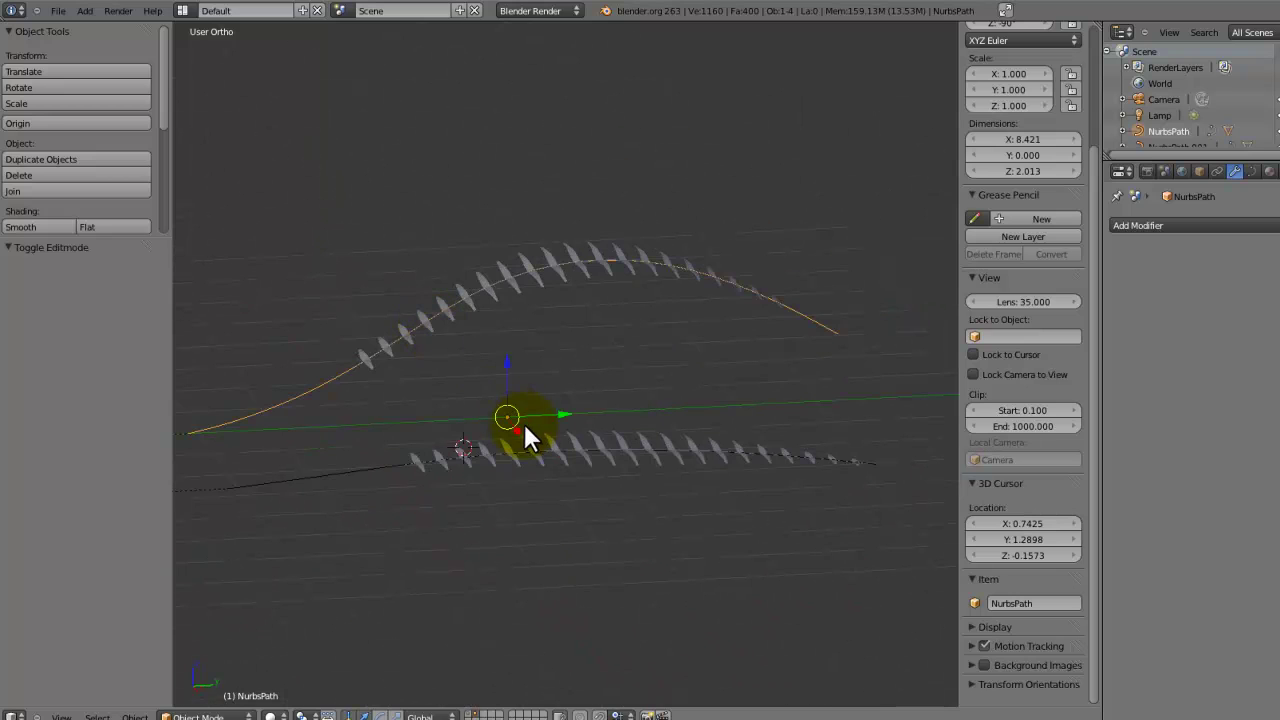
- Raise the duplicated path's third, fourth and fifth points along Z for a stronger arch
{"action": "right_click", "coordinate": [524, 437]}
{"action": "key", "text": "Tab"}
{"action": "key", "text": "Tab"}
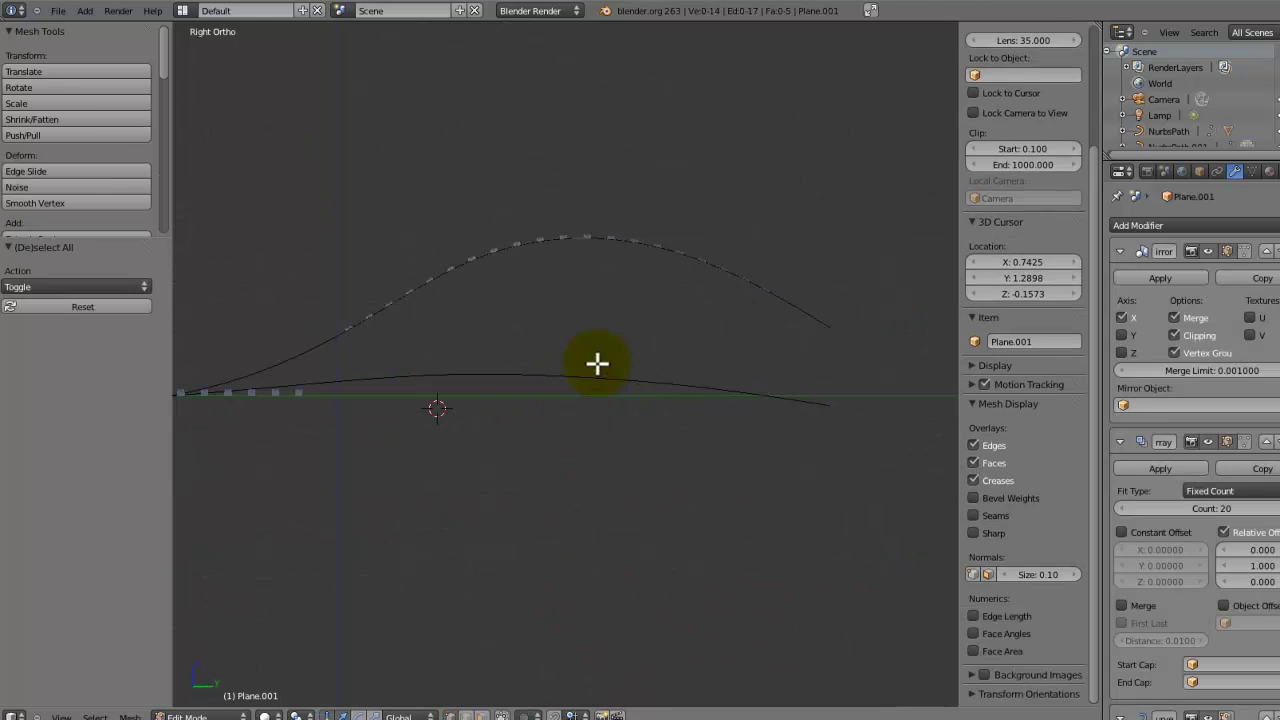
{"action": "right_click", "coordinate": [456, 385]}
{"action": "key", "text": "Tab"}
{"action": "key", "text": "a"}
{"action": "key", "text": "b"}
{"action": "left_click_drag", "start_coordinate": [708, 314], "coordinate": [457, 417]}
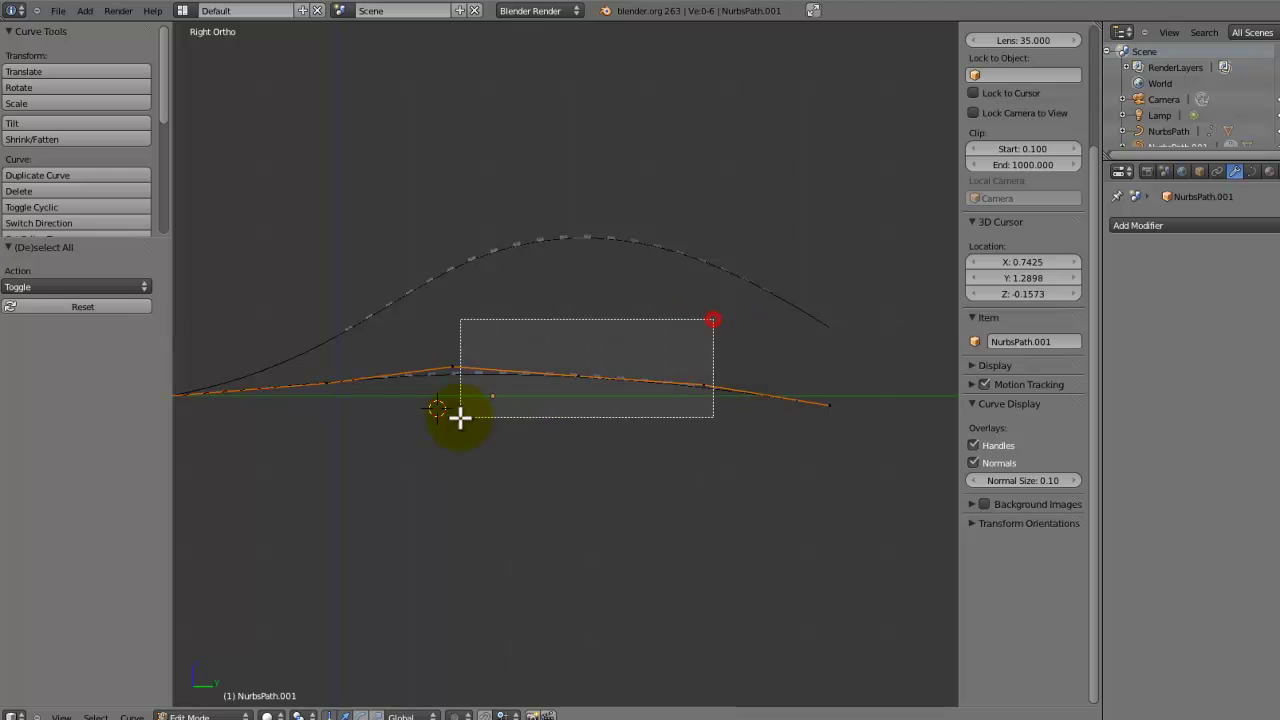
{"action": "key", "text": "g"}
{"action": "key", "text": "z"}
{"action": "left_click", "coordinate": [446, 391]}
{"action": "key", "text": "Tab"}
{"action": "middle_click_drag", "start_coordinate": [446, 385], "coordinate": [411, 404]}
- Duplicate the second fern leaf together with its path and place the copy about 2.9 along X
{"action": "key", "text": "KP_7"}
{"action": "right_click", "coordinate": [646, 422], "text": "shift"}
{"action": "key", "text": "shift+d"}
{"action": "key", "text": "shift+d"}
{"action": "key", "text": "x"}
{"action": "left_click", "coordinate": [602, 411]}
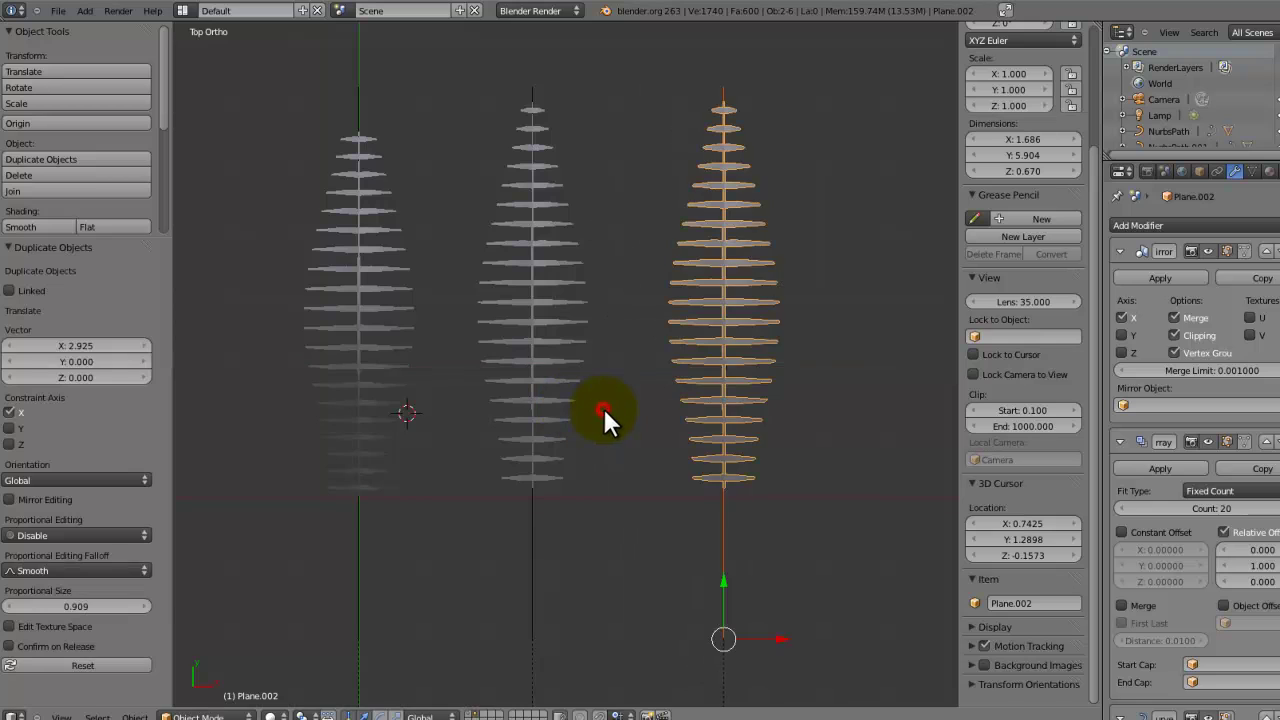
- Open the third leaf's path for point editing and raise its fourth point along Z in the side view
{"action": "key", "text": "KP_3"}
{"action": "right_click", "coordinate": [381, 388]}
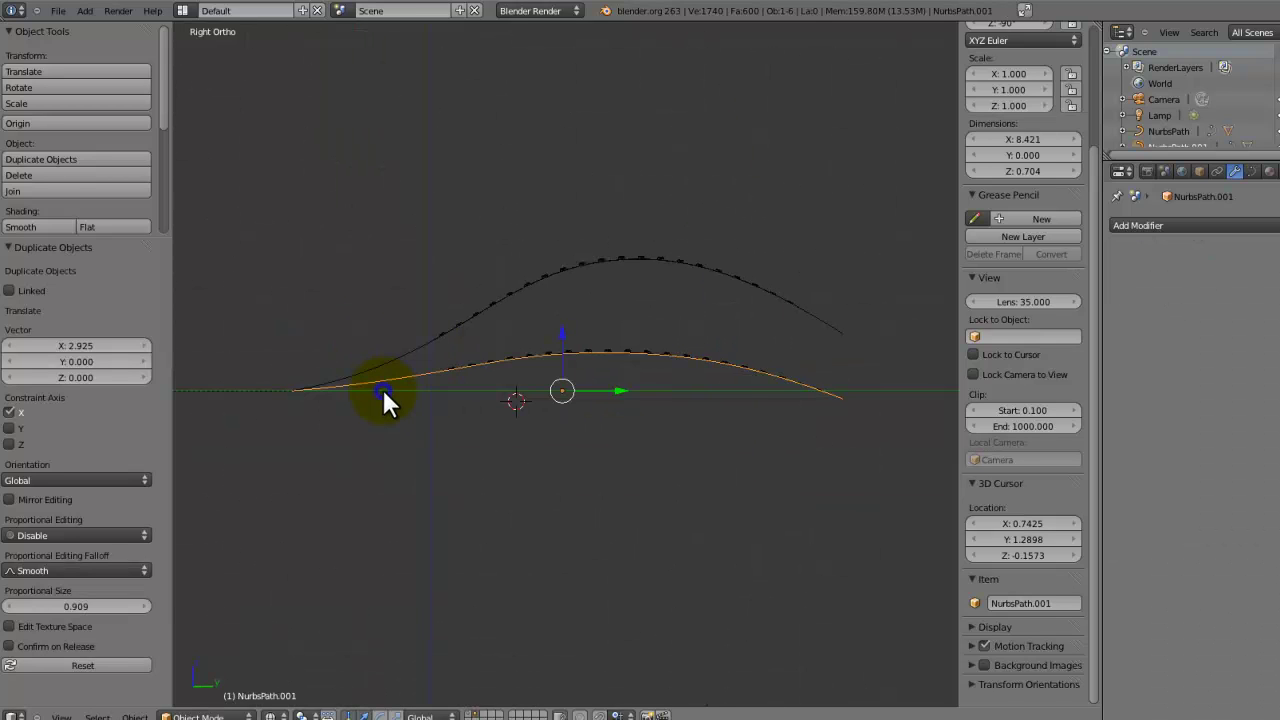
{"action": "key", "text": "Tab"}
{"action": "middle_click_drag", "start_coordinate": [434, 400], "coordinate": [506, 455]}
{"action": "key", "text": "Tab"}
{"action": "right_click", "coordinate": [513, 480]}
{"action": "key", "text": "Tab"}
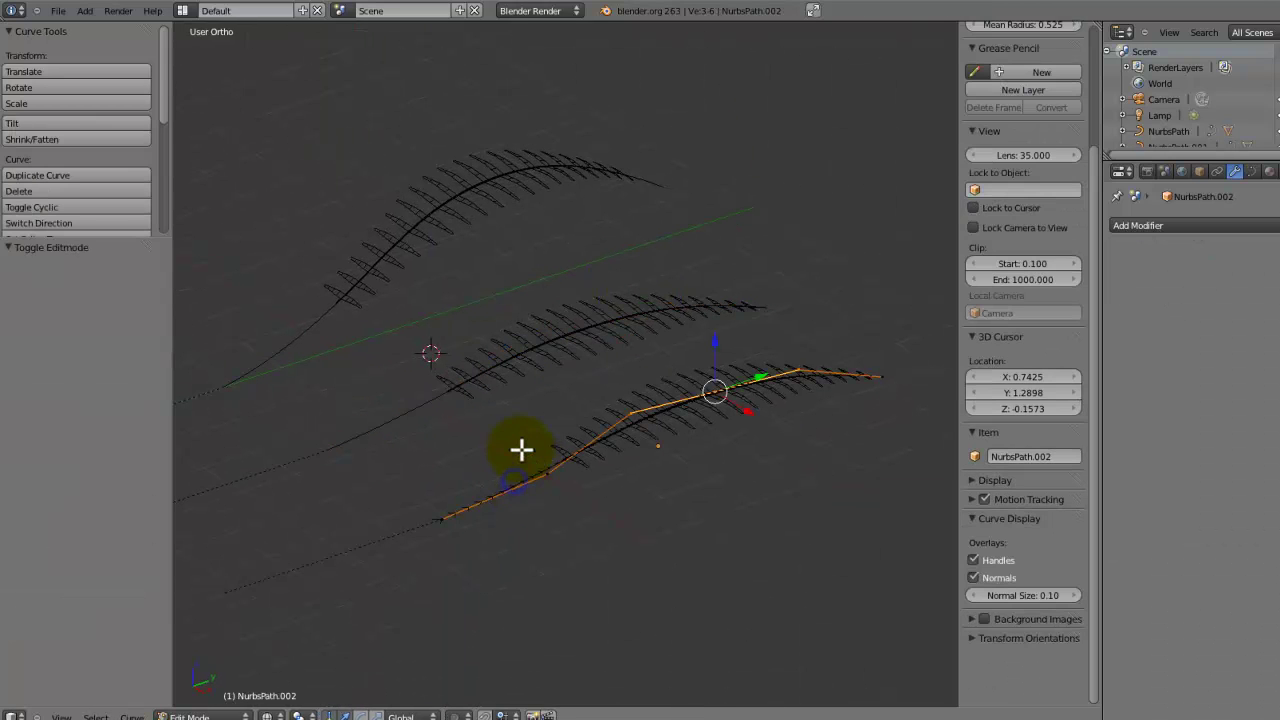
{"action": "key", "text": "KP_3"}
{"action": "key", "text": "a"}
{"action": "key", "text": "g"}
{"action": "key", "text": "z"}
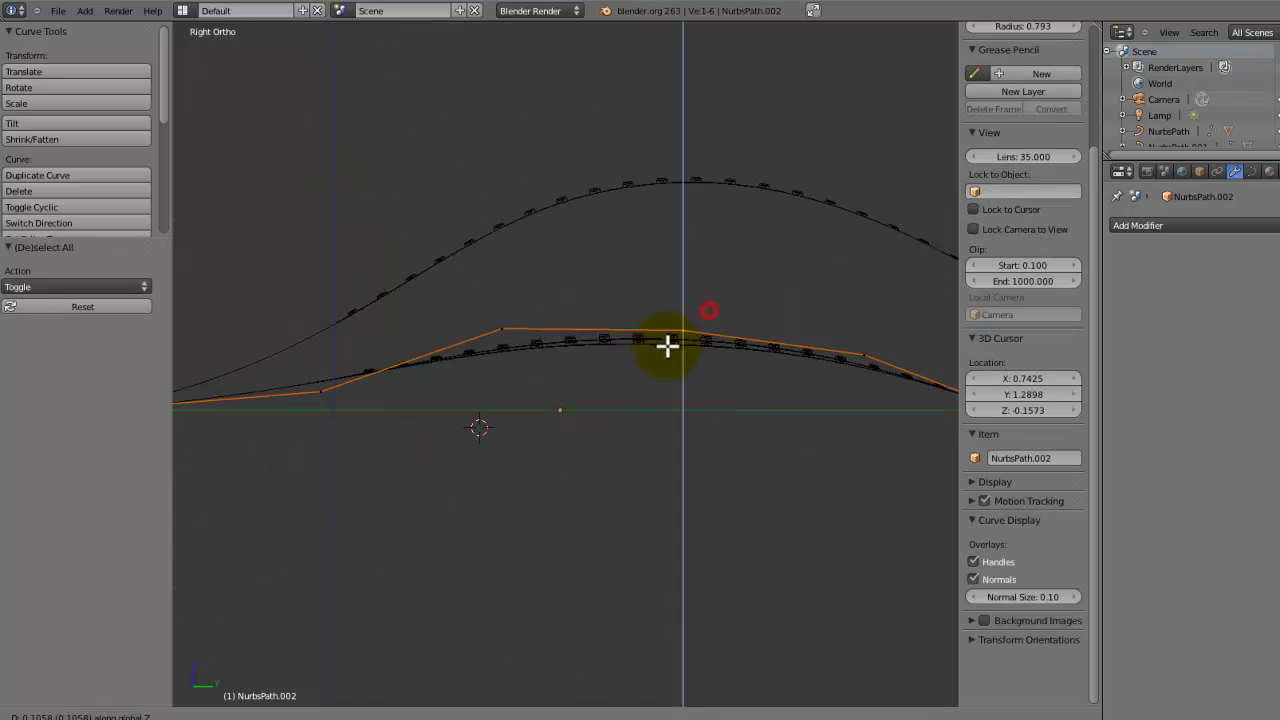
{"action": "left_click", "coordinate": [681, 296]}
- Raise the fifth point of the third leaf's path about 0.52 along Z
{"action": "key", "text": "a"}
{"action": "right_click", "coordinate": [892, 352]}
{"action": "key", "text": "g"}
{"action": "key", "text": "z"}
{"action": "left_click", "coordinate": [840, 314]}
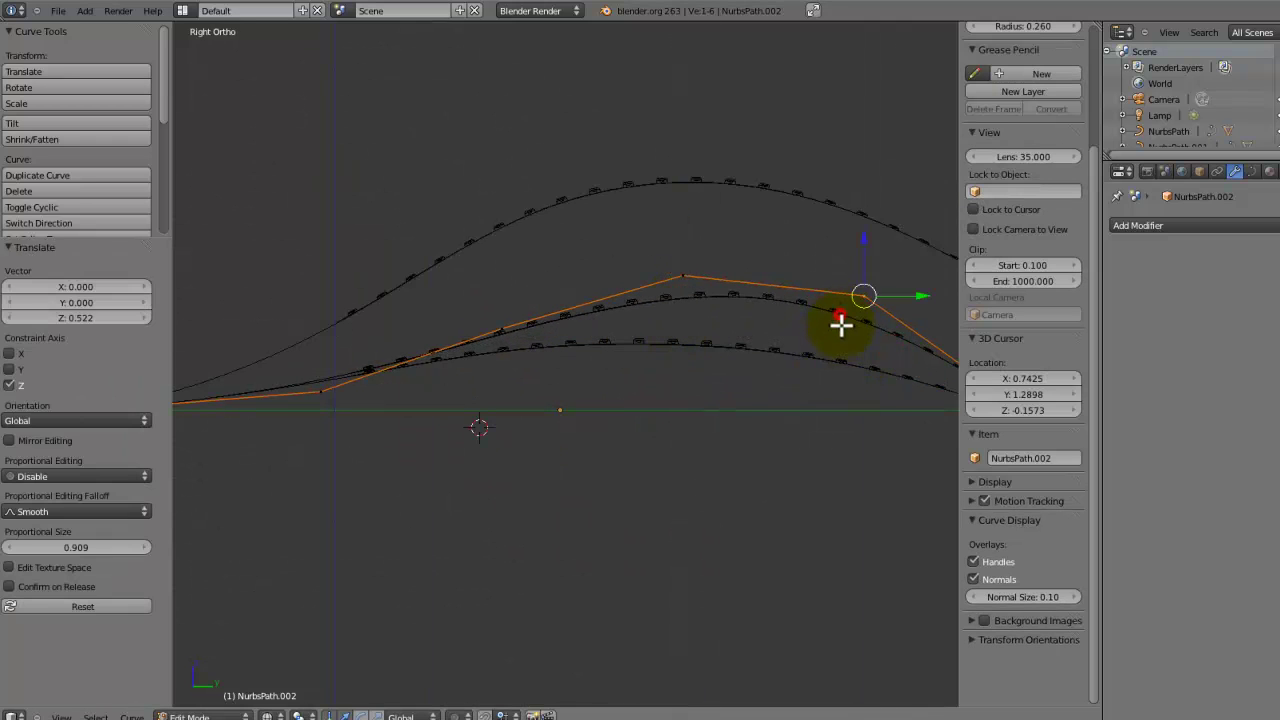
- Raise the tip of the third leaf's path about 0.34 along Z and return to Object Mode
{"action": "middle_click_drag", "start_coordinate": [730, 349], "coordinate": [271, 310], "text": "shift"}
{"action": "key", "text": "a"}
{"action": "right_click", "coordinate": [616, 365]}
{"action": "key", "text": "g"}
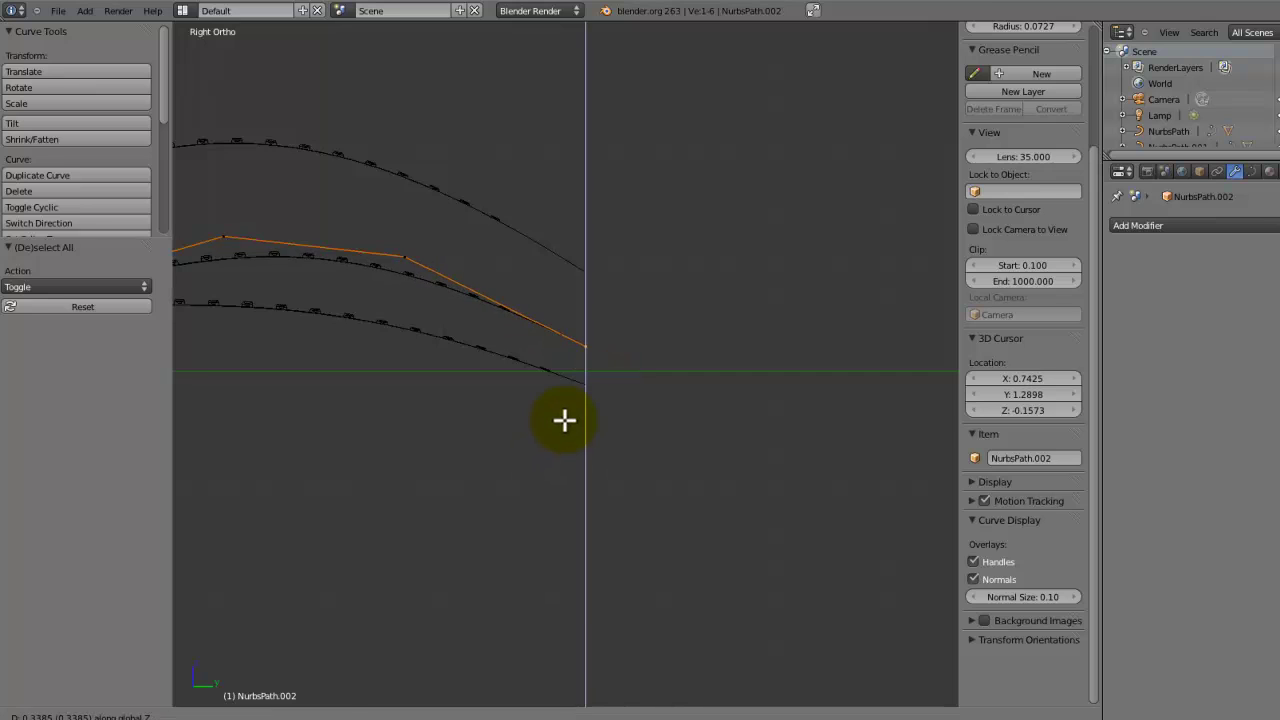
{"action": "left_click", "coordinate": [564, 420]}
{"action": "key", "text": "Tab"}
{"action": "middle_click_drag", "start_coordinate": [564, 420], "coordinate": [608, 483]}
- Apply the third fern leaf's Mirror, Array and Curve modifiers in stack order
{"action": "right_click", "coordinate": [608, 483]}
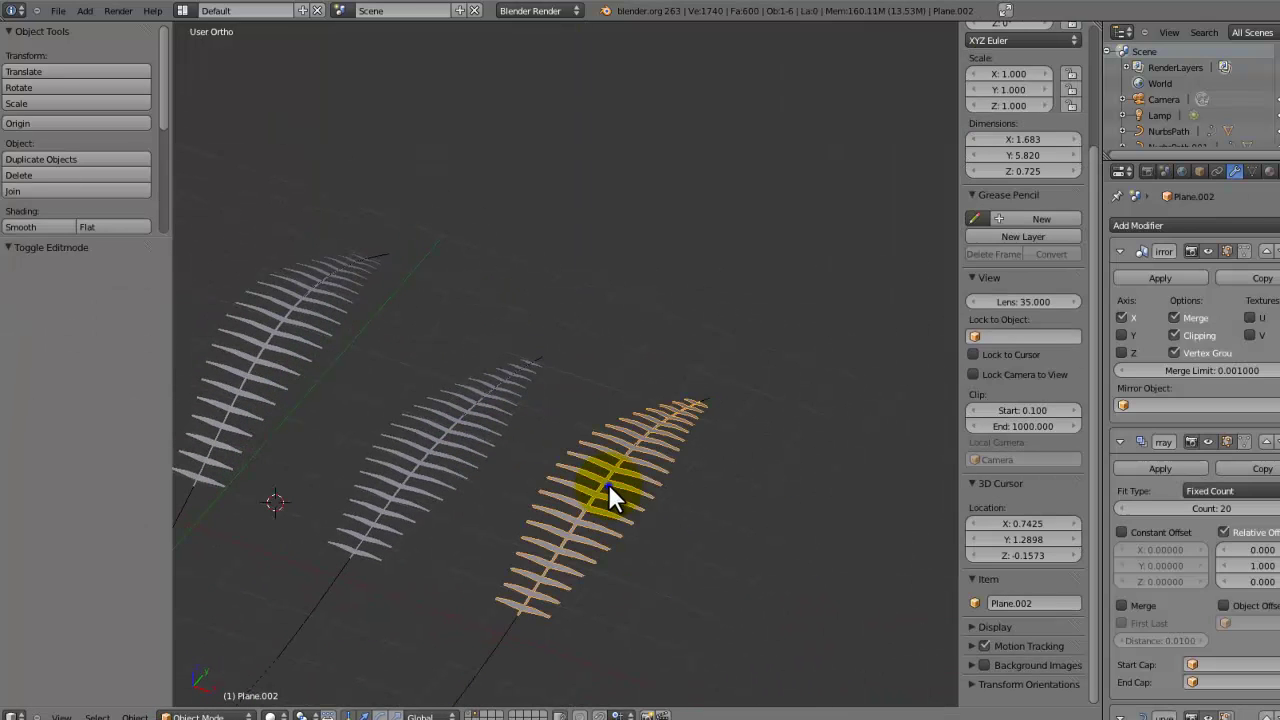
{"action": "left_click", "coordinate": [1141, 717]}
{"action": "key", "text": "ctrl+z"}
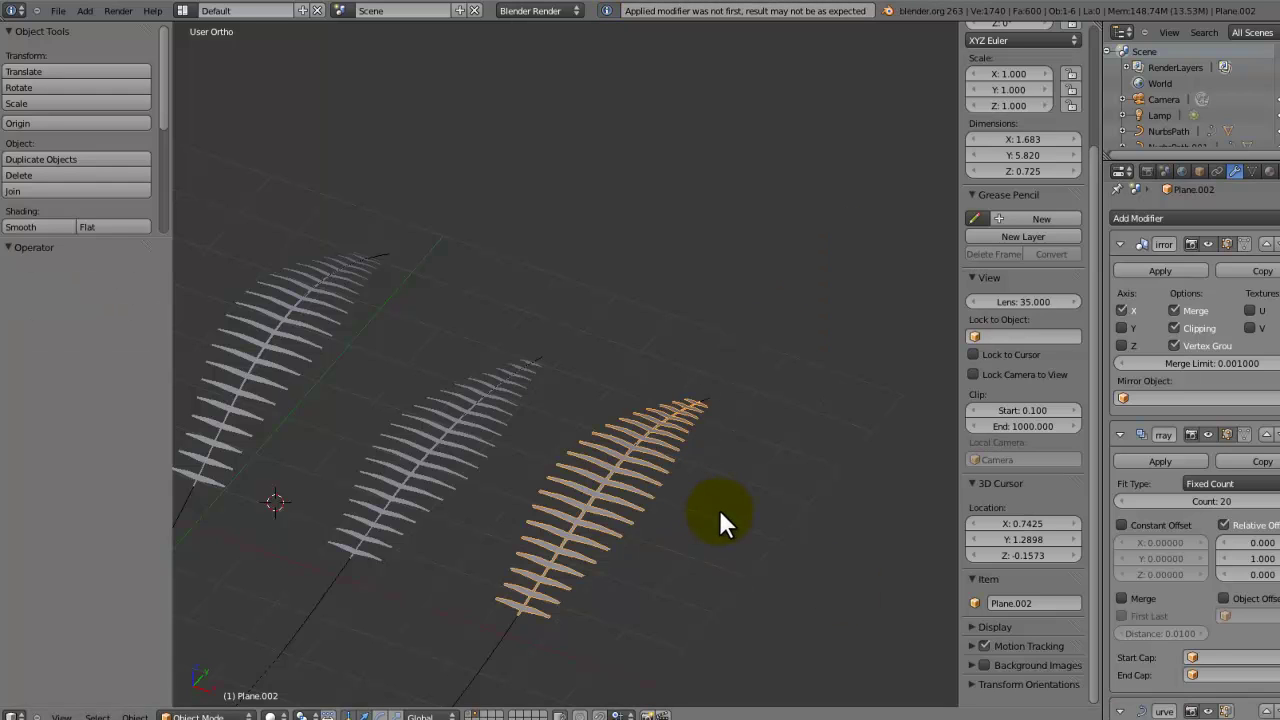
{"action": "left_click", "coordinate": [1151, 267]}
{"action": "left_click", "coordinate": [1151, 267]}
{"action": "left_click", "coordinate": [1151, 267]}
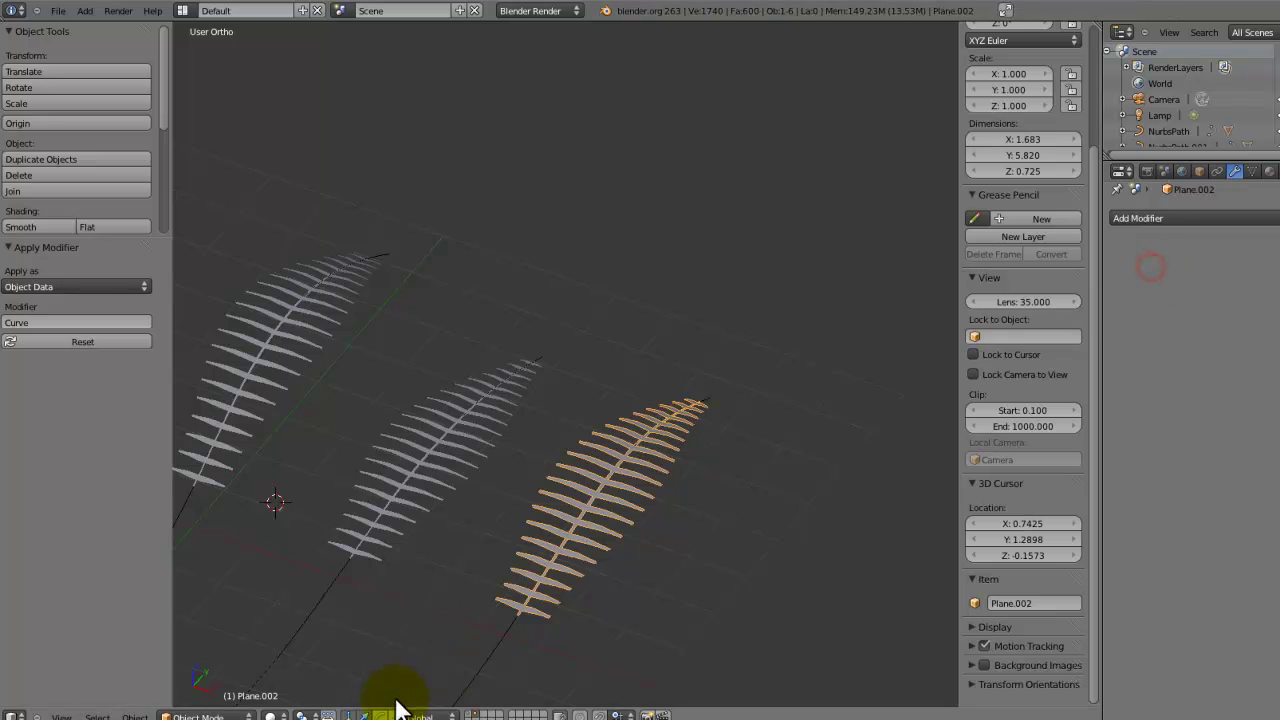
- Apply the Mirror, Array and Curve modifiers of the second fern leaf
{"action": "right_click", "coordinate": [503, 637]}
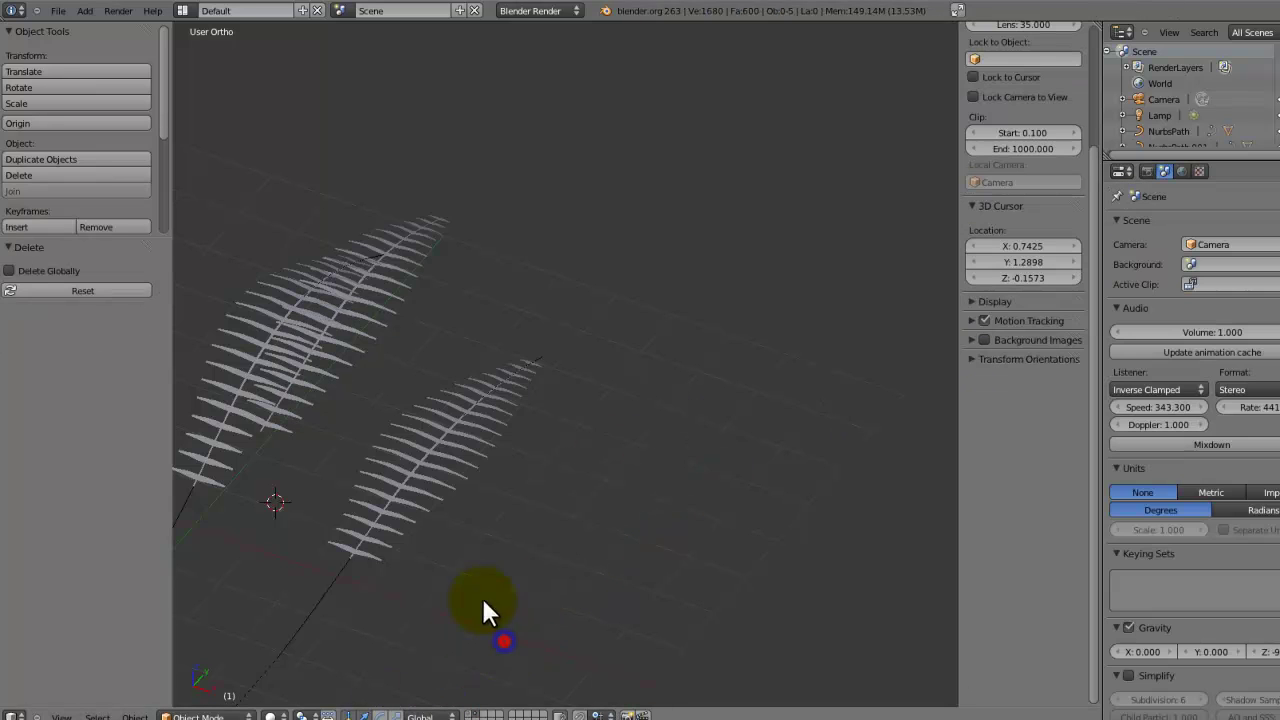
{"action": "right_click", "coordinate": [412, 519]}
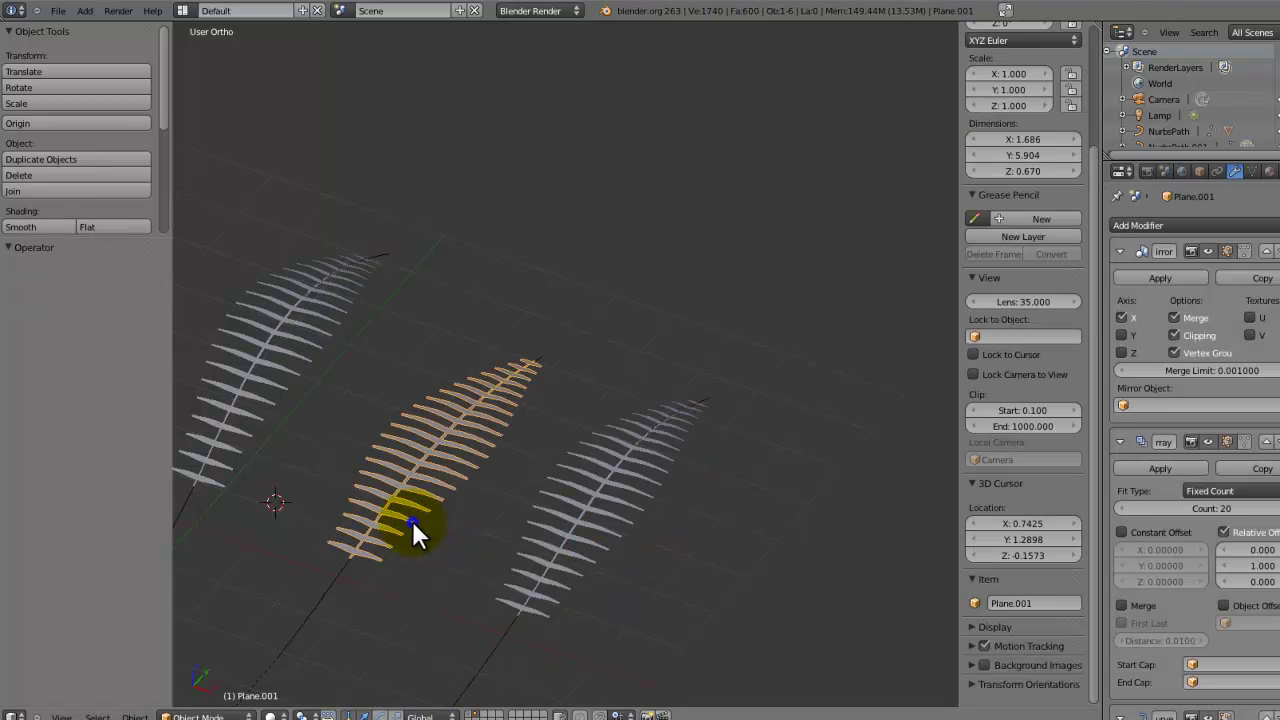
{"action": "left_click", "coordinate": [1152, 279]}
{"action": "left_click", "coordinate": [1152, 279]}
{"action": "left_click", "coordinate": [1152, 279]}
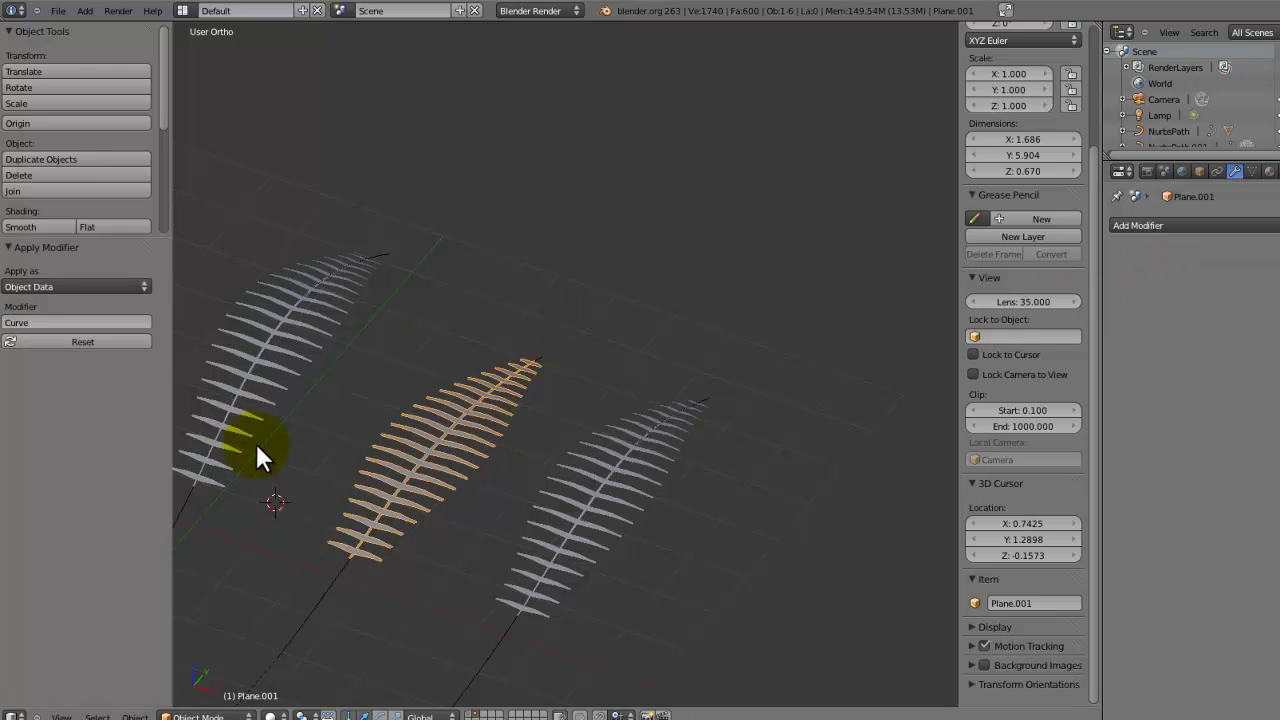
- Apply the Mirror, Array and Curve modifiers of the first fern leaf
{"action": "right_click", "coordinate": [254, 413]}
{"action": "left_click", "coordinate": [1181, 274]}
{"action": "left_click", "coordinate": [1181, 274]}
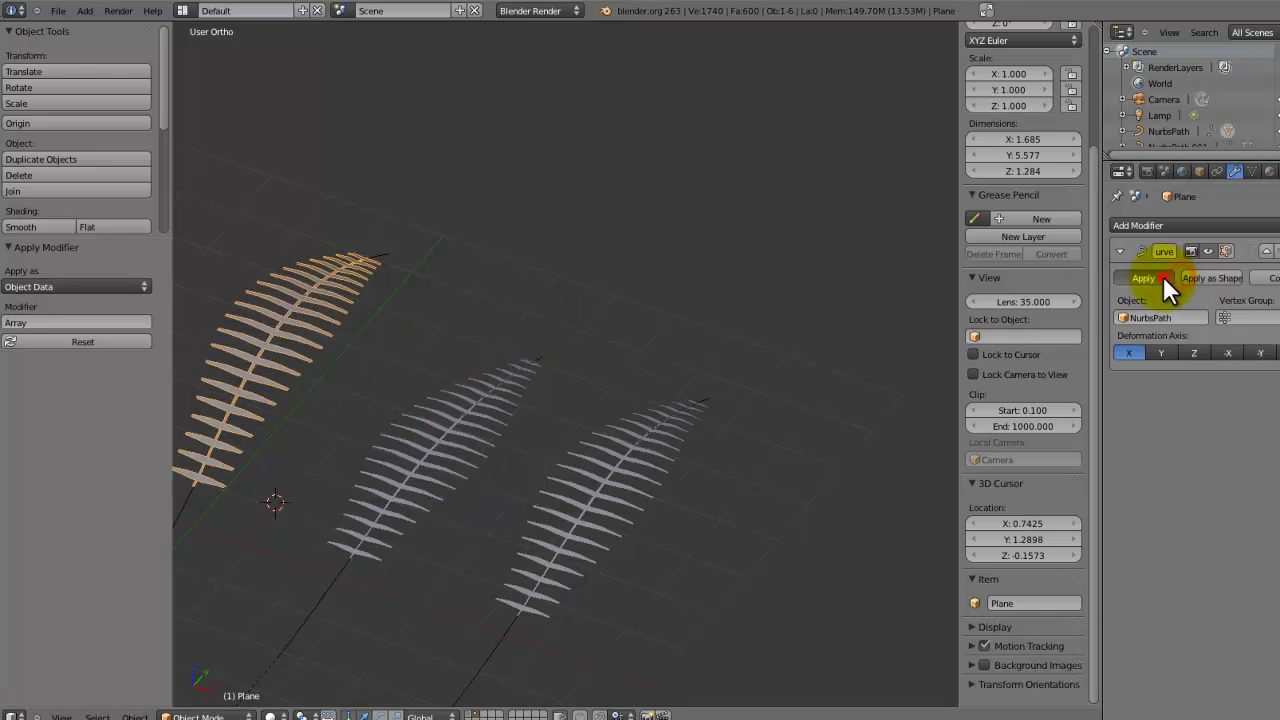
{"action": "left_click", "coordinate": [1163, 276]}
- Delete the three path curves that shaped the fern leaves
{"action": "right_click", "coordinate": [521, 658]}
{"action": "key", "text": "x"}
{"action": "left_click", "coordinate": [497, 660]}
{"action": "right_click", "coordinate": [335, 638]}
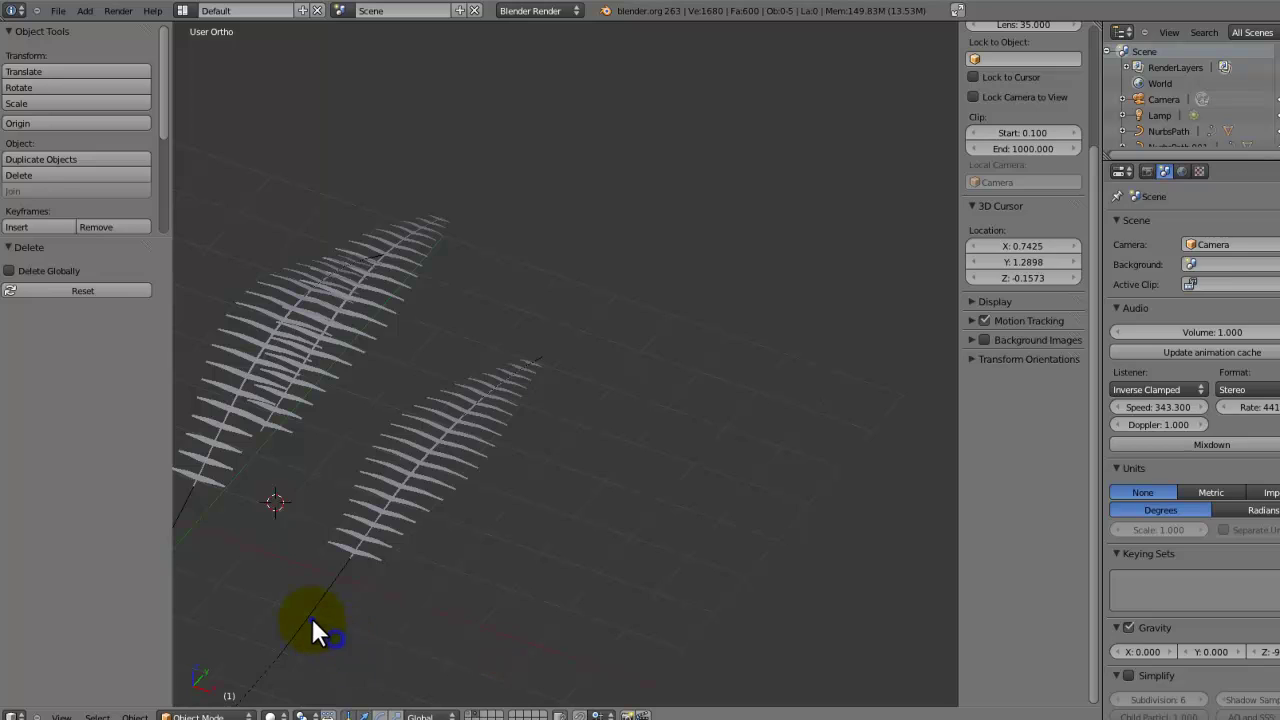
{"action": "key", "text": "x"}
{"action": "left_click", "coordinate": [312, 620]}
{"action": "middle_click_drag", "start_coordinate": [203, 591], "coordinate": [615, 518], "text": "shift"}
{"action": "right_click", "coordinate": [585, 449]}
{"action": "key", "text": "x"}
{"action": "left_click", "coordinate": [585, 449]}
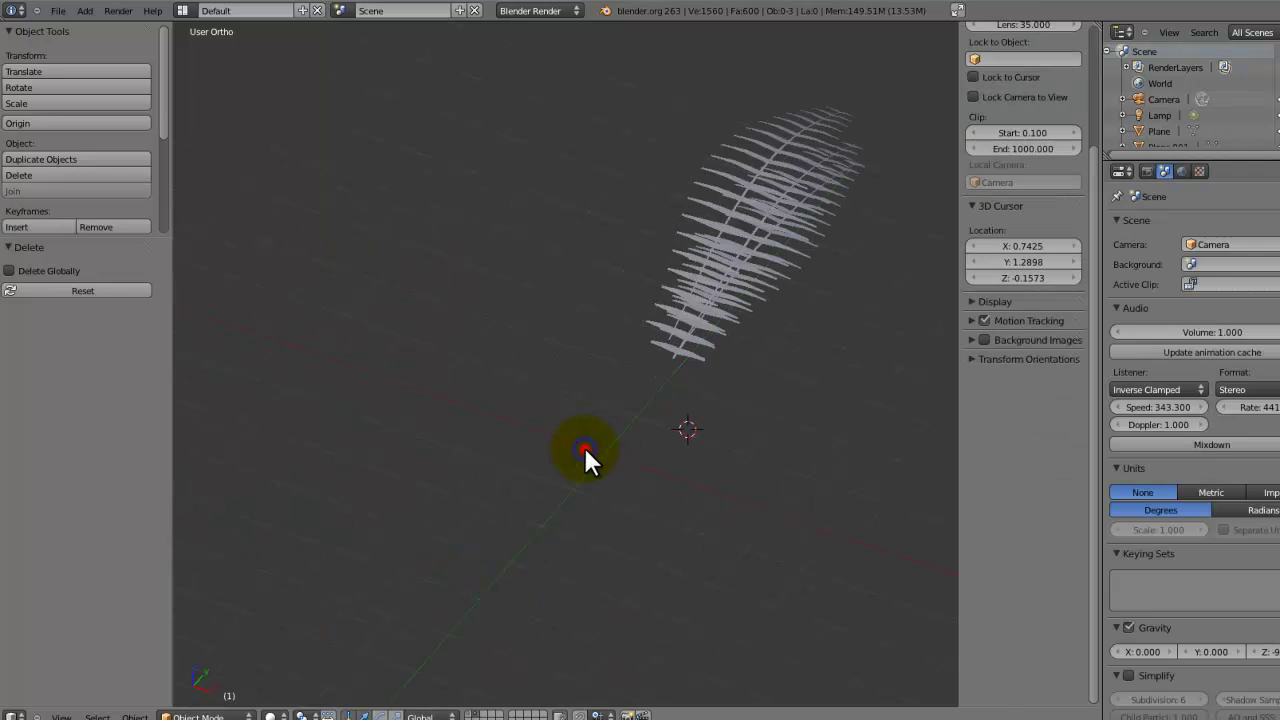
- In Edit Mode, snap the 3D cursor to the selected stem base of the flattest fern leaf (Plane.001)
{"action": "middle_click_drag", "start_coordinate": [585, 449], "coordinate": [615, 423]}
{"action": "right_click", "coordinate": [468, 358]}
{"action": "key", "text": "KP_7"}
{"action": "scroll", "coordinate": [458, 400], "scroll_direction": "up", "scroll_amount": 6}
{"action": "key", "text": "Tab"}
{"action": "scroll", "coordinate": [775, 471], "scroll_direction": "up", "scroll_amount": 5}
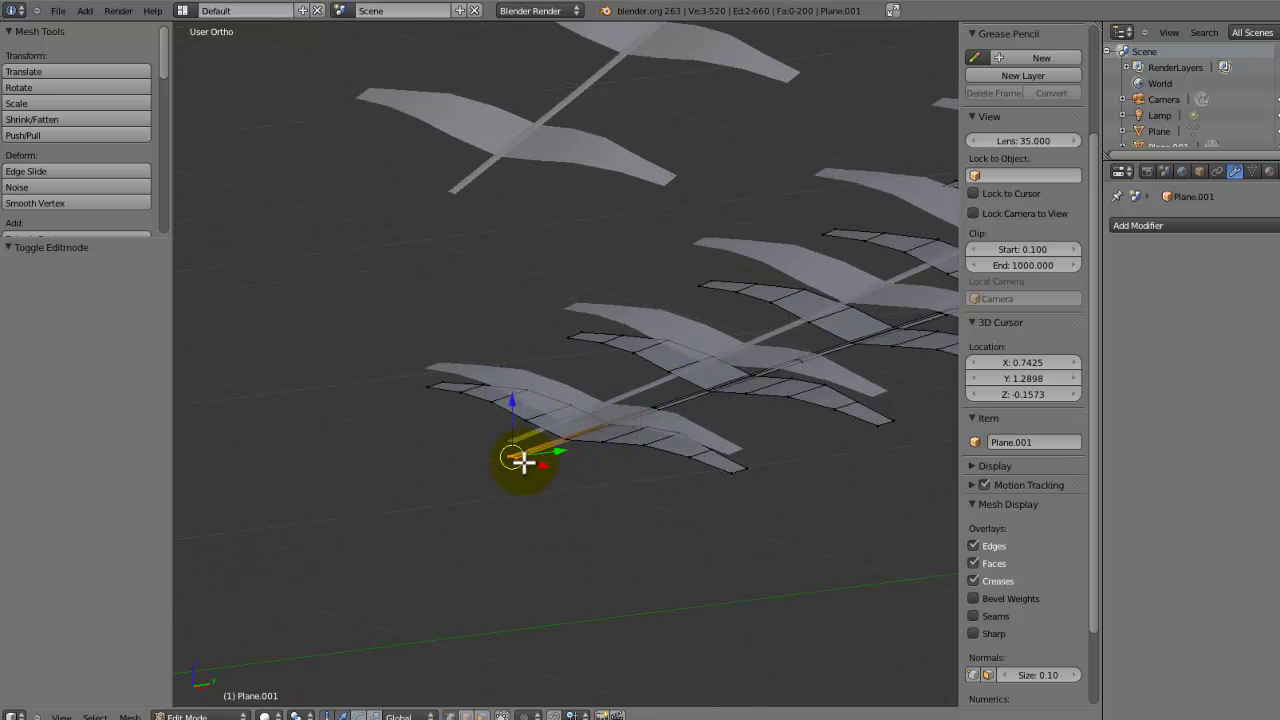
{"action": "key", "text": "shift+s"}
{"action": "left_click", "coordinate": [522, 497]}
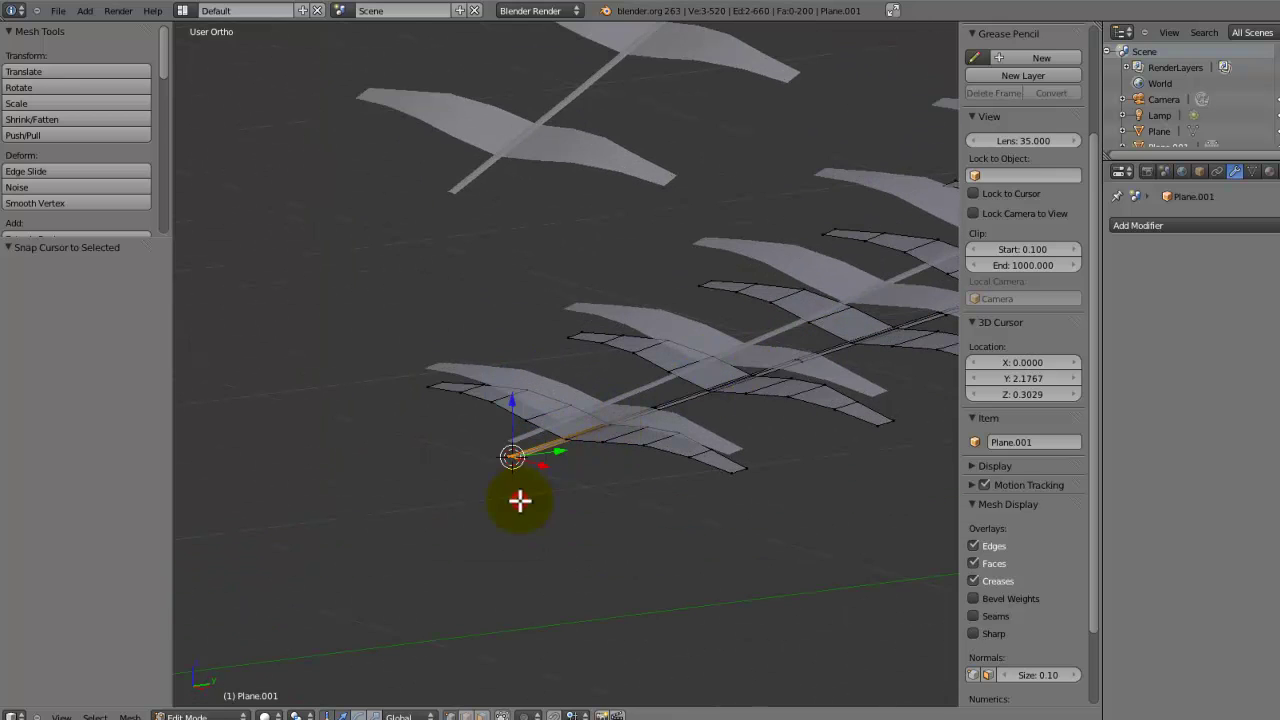
- Return to Object Mode and set the flattest leaf's origin to the 3D cursor
{"action": "key", "text": "Tab"}
{"action": "left_click", "coordinate": [135, 717]}
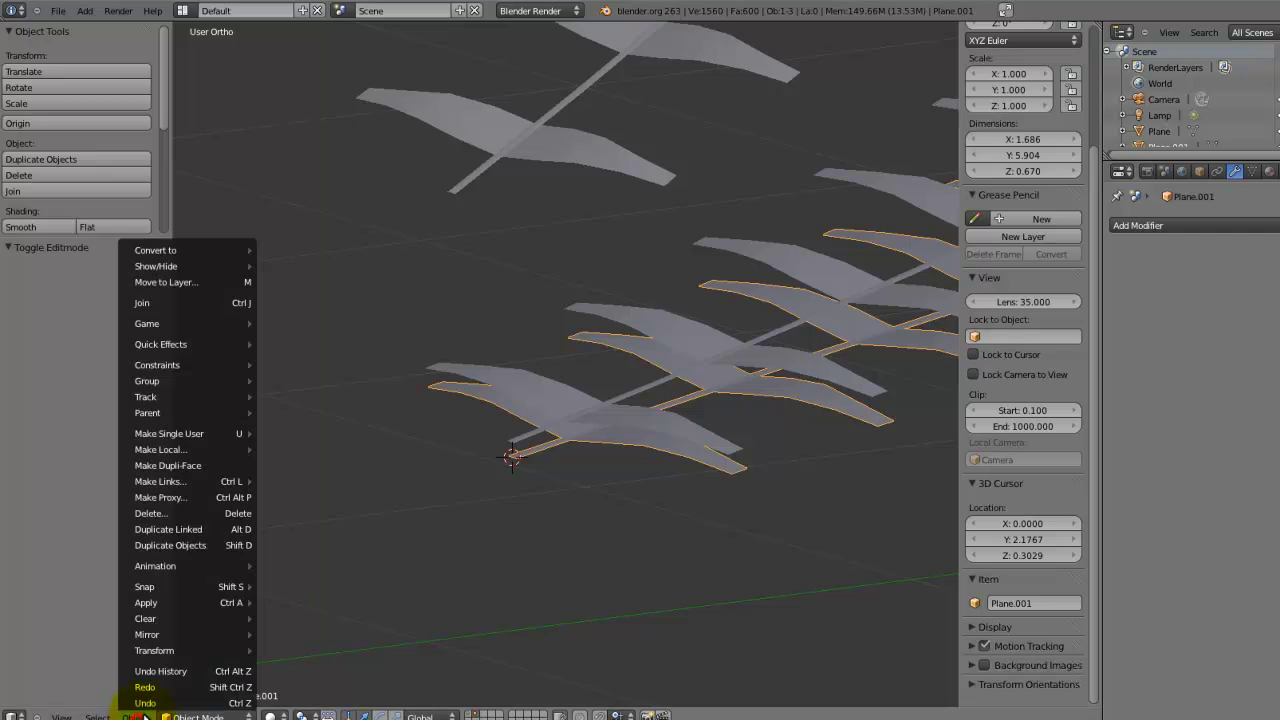
{"action": "mouse_move", "coordinate": [171, 648]}
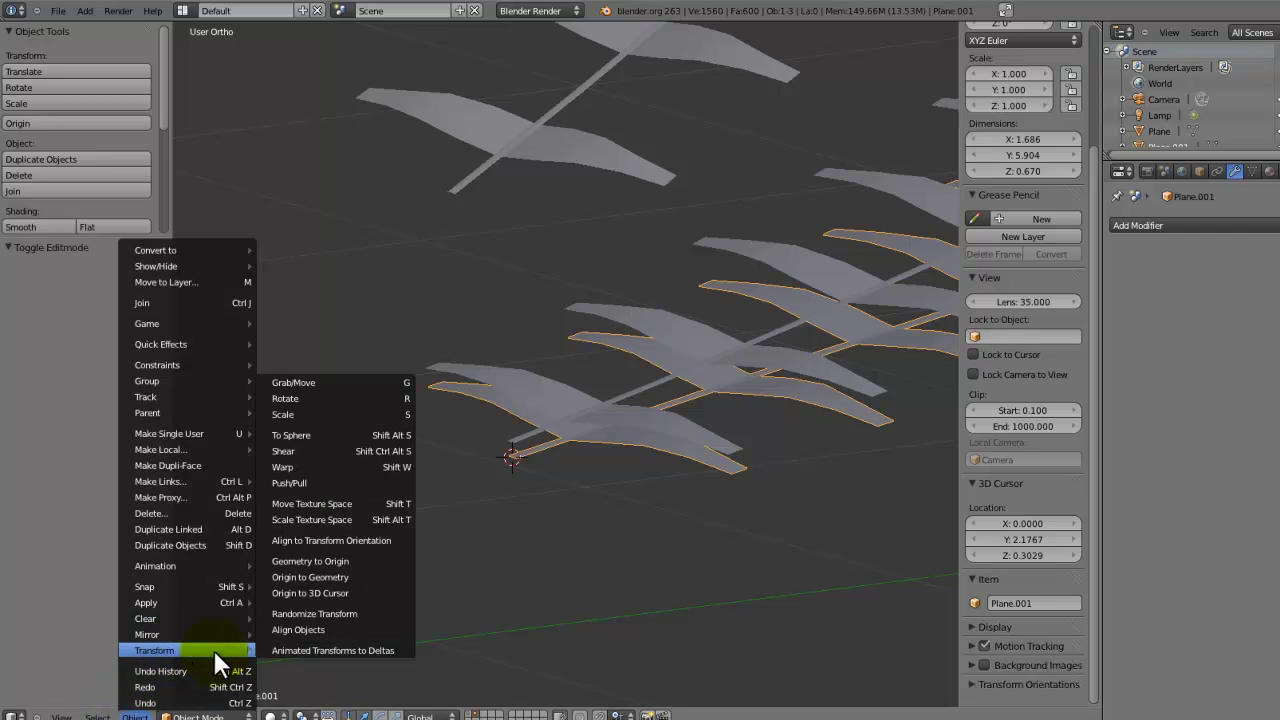
{"action": "left_click", "coordinate": [313, 593]}
- Select the stem base vertices of the medium-arched leaf (Plane.002) and snap the 3D cursor to them
{"action": "middle_click_drag", "start_coordinate": [586, 388], "coordinate": [622, 455], "text": "shift"}
{"action": "right_click", "coordinate": [622, 457]}
{"action": "key", "text": "Tab"}
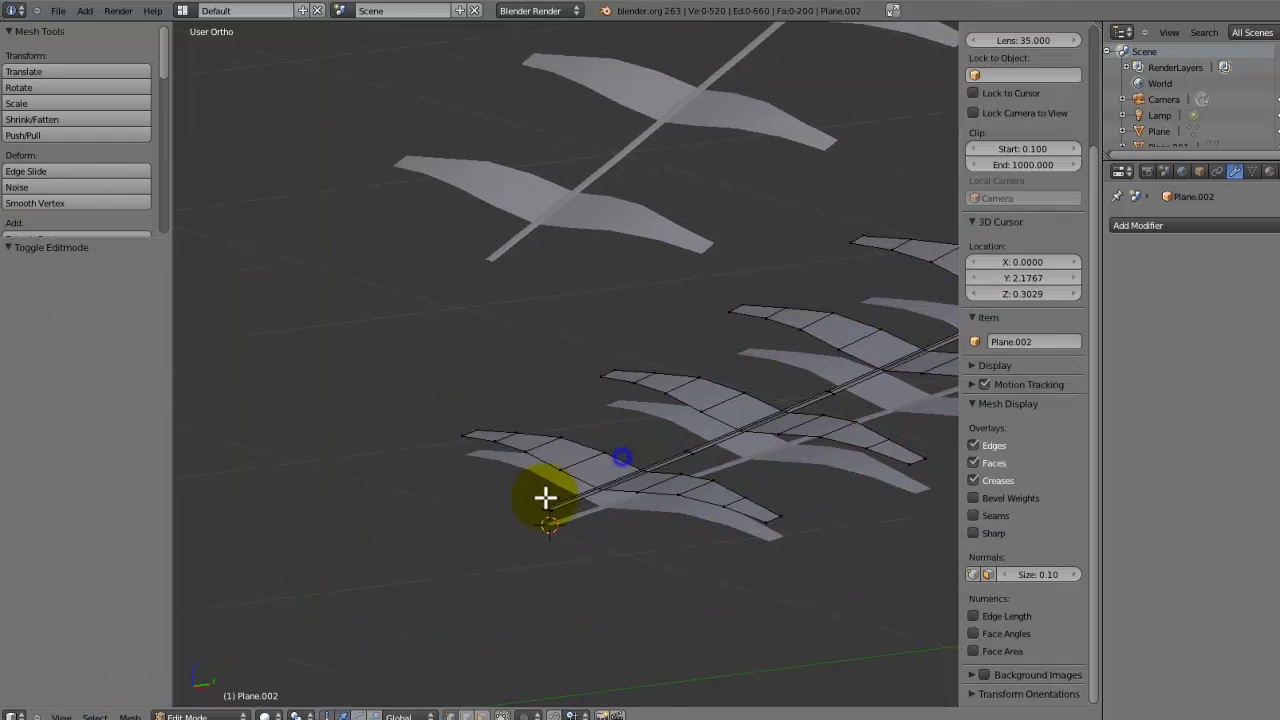
{"action": "key", "text": "a"}
{"action": "right_click", "coordinate": [548, 506]}
{"action": "key", "text": "shift+s"}
{"action": "left_click", "coordinate": [505, 535]}
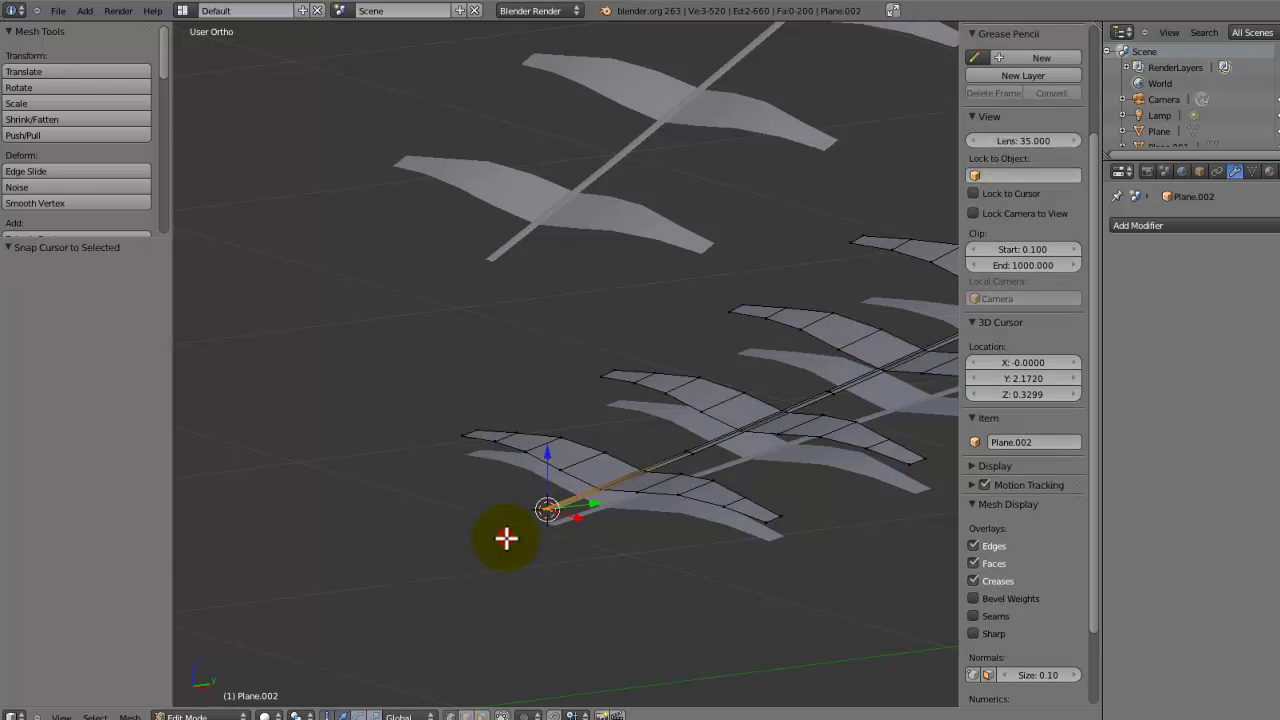
- Return to Object Mode and set the medium-arched leaf's origin to the 3D cursor
{"action": "key", "text": "Tab"}
{"action": "left_click", "coordinate": [200, 716]}
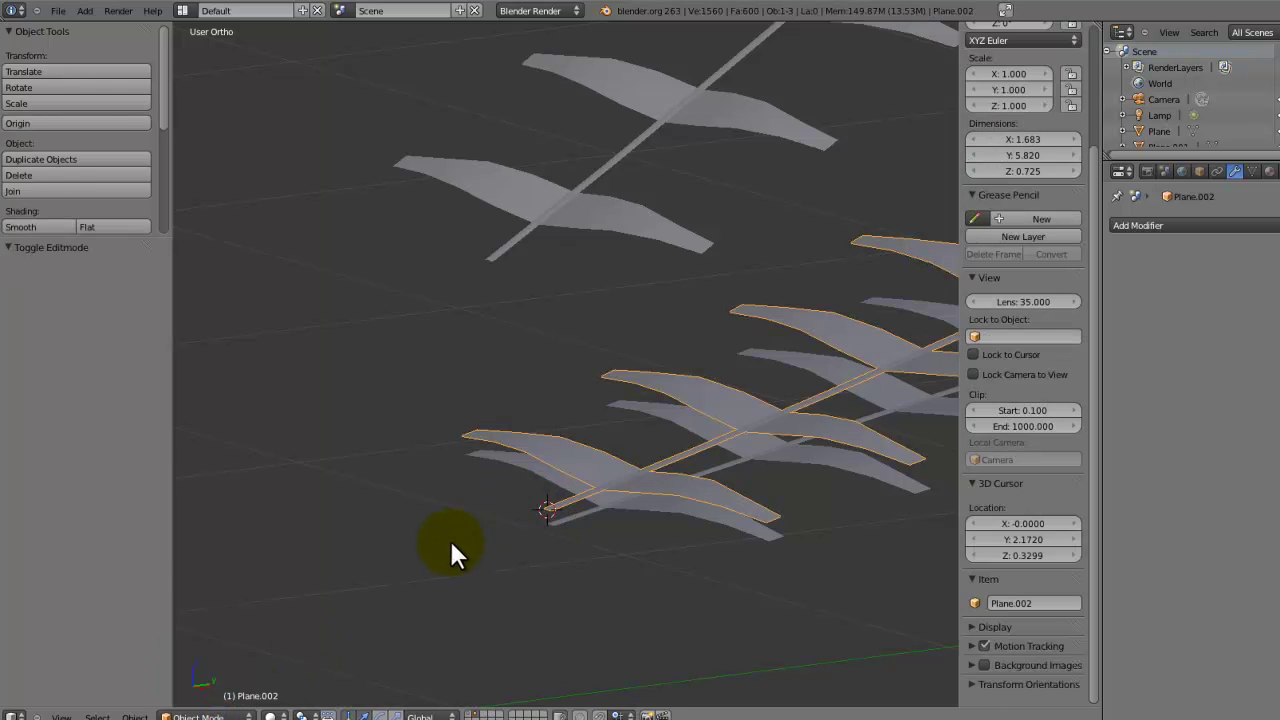
{"action": "left_click", "coordinate": [134, 717]}
{"action": "mouse_move", "coordinate": [188, 650]}
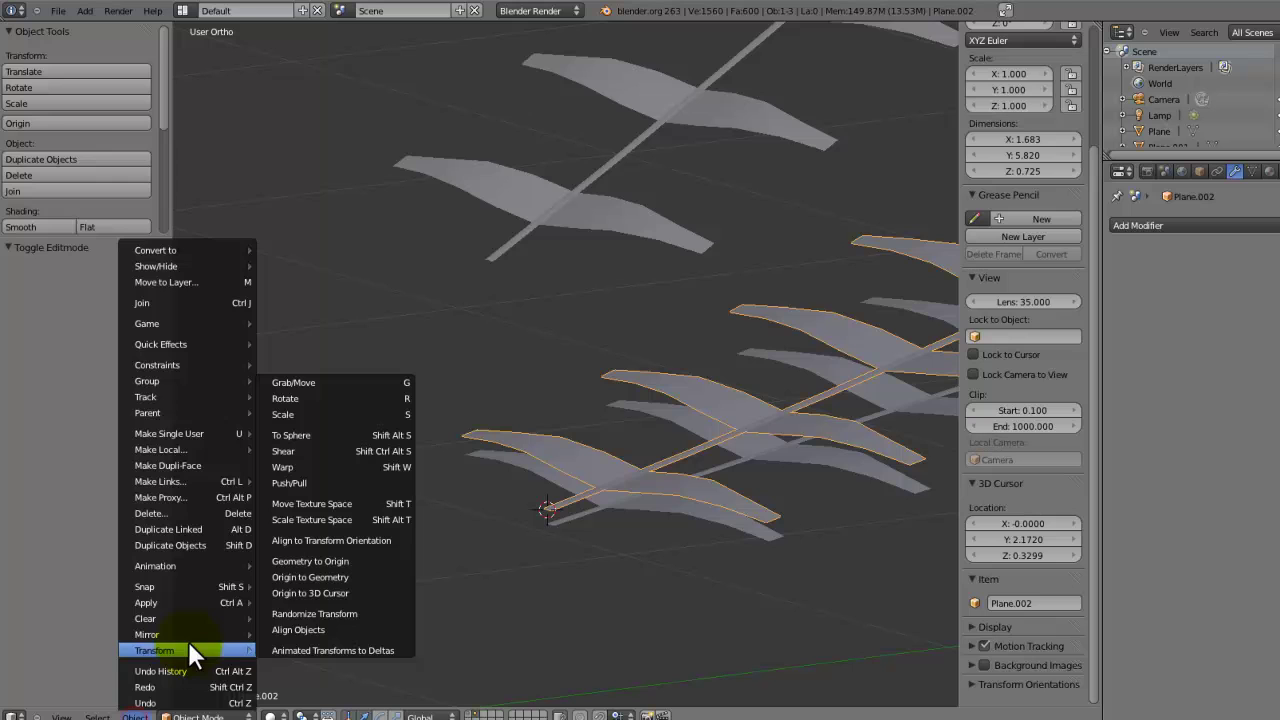
{"action": "left_click", "coordinate": [336, 592]}
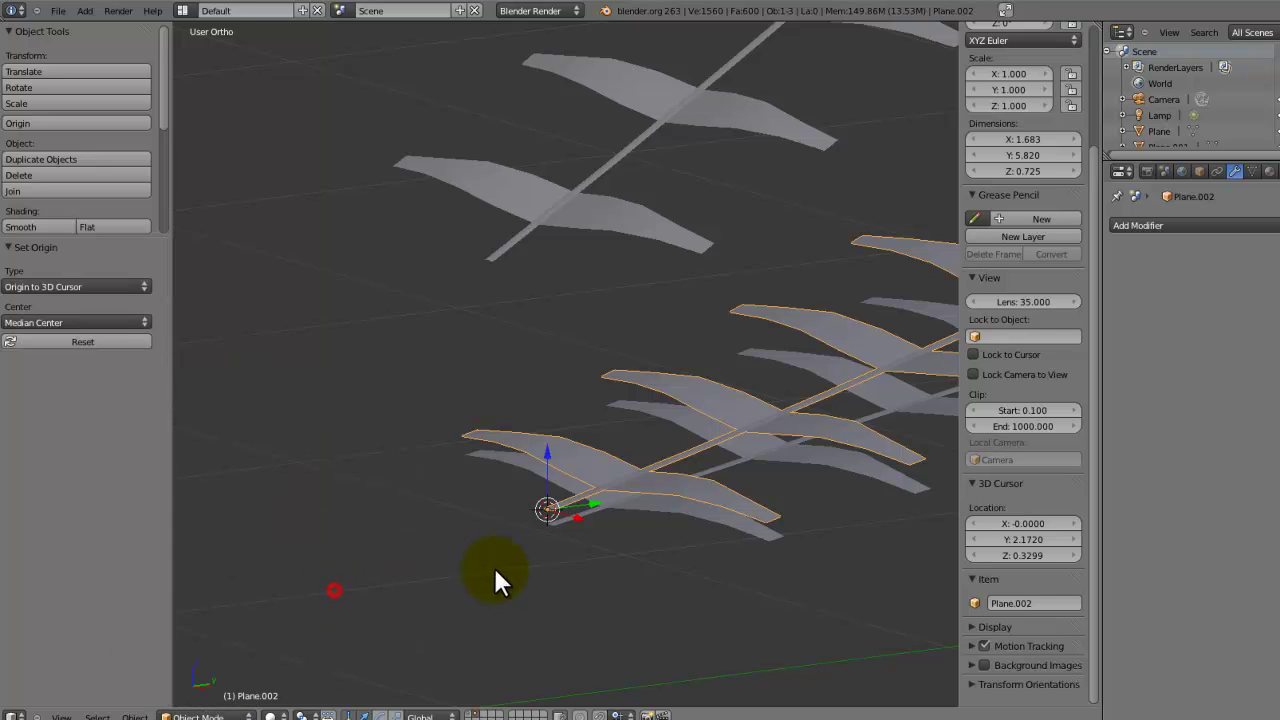
- Box-select the stem base vertices of the most arched leaf (Plane) and snap the 3D cursor to them
{"action": "middle_click_drag", "start_coordinate": [493, 565], "coordinate": [585, 563]}
{"action": "right_click", "coordinate": [562, 388]}
{"action": "key", "text": "Tab"}
{"action": "key", "text": "a"}
{"action": "key", "text": "b"}
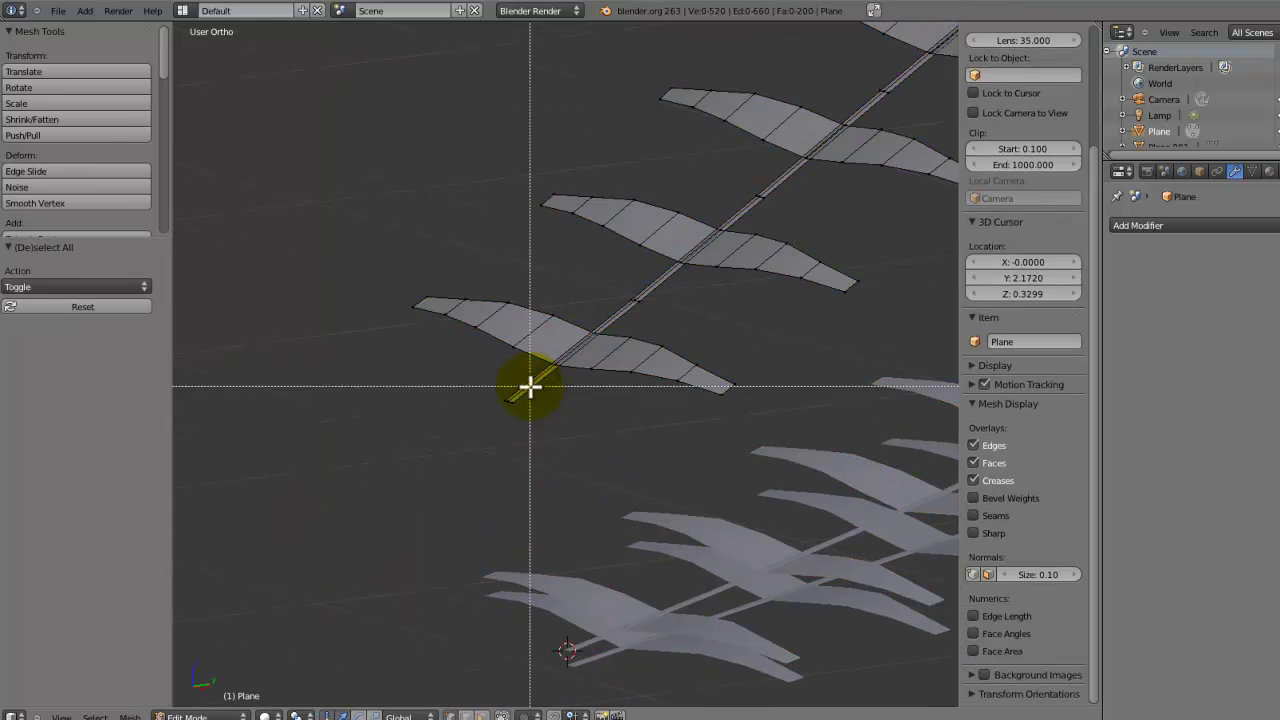
{"action": "left_click_drag", "start_coordinate": [525, 385], "coordinate": [466, 445]}
{"action": "key", "text": "shift+s"}
{"action": "left_click", "coordinate": [466, 443]}
- Return to Object Mode and set the most arched leaf's origin to the 3D cursor
{"action": "key", "text": "Tab"}
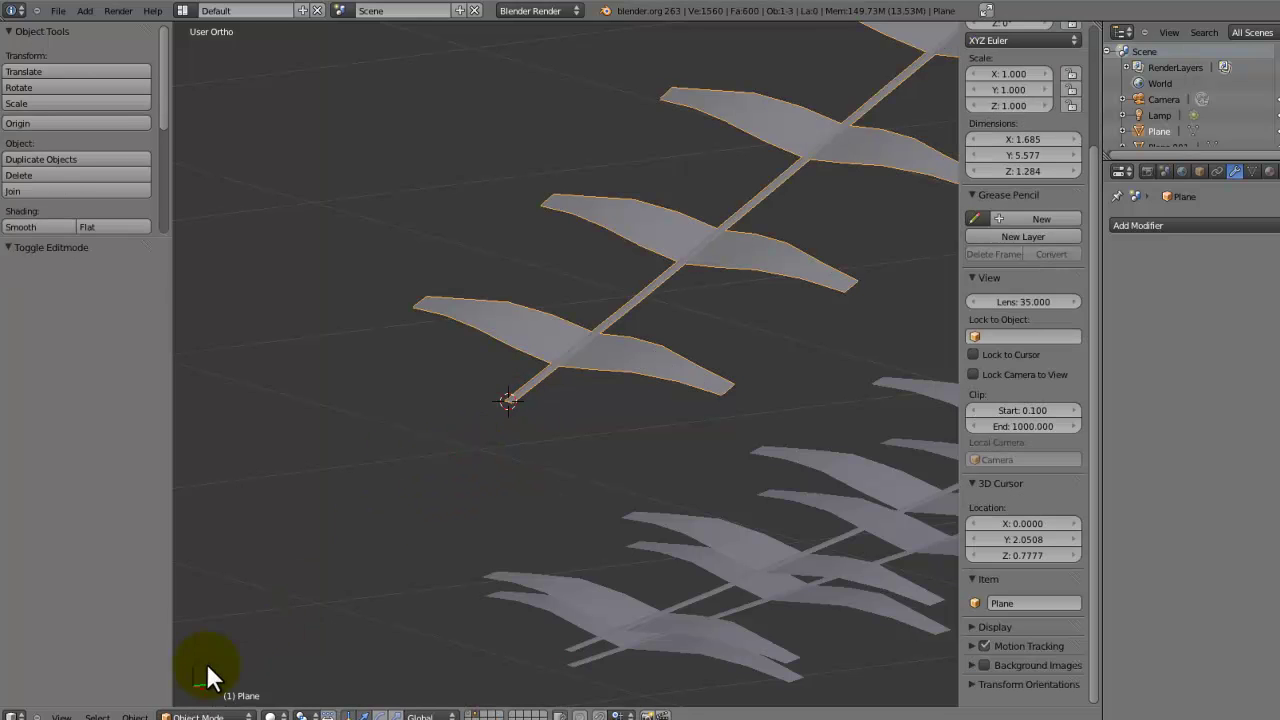
{"action": "left_click", "coordinate": [136, 716]}
{"action": "mouse_move", "coordinate": [189, 648]}
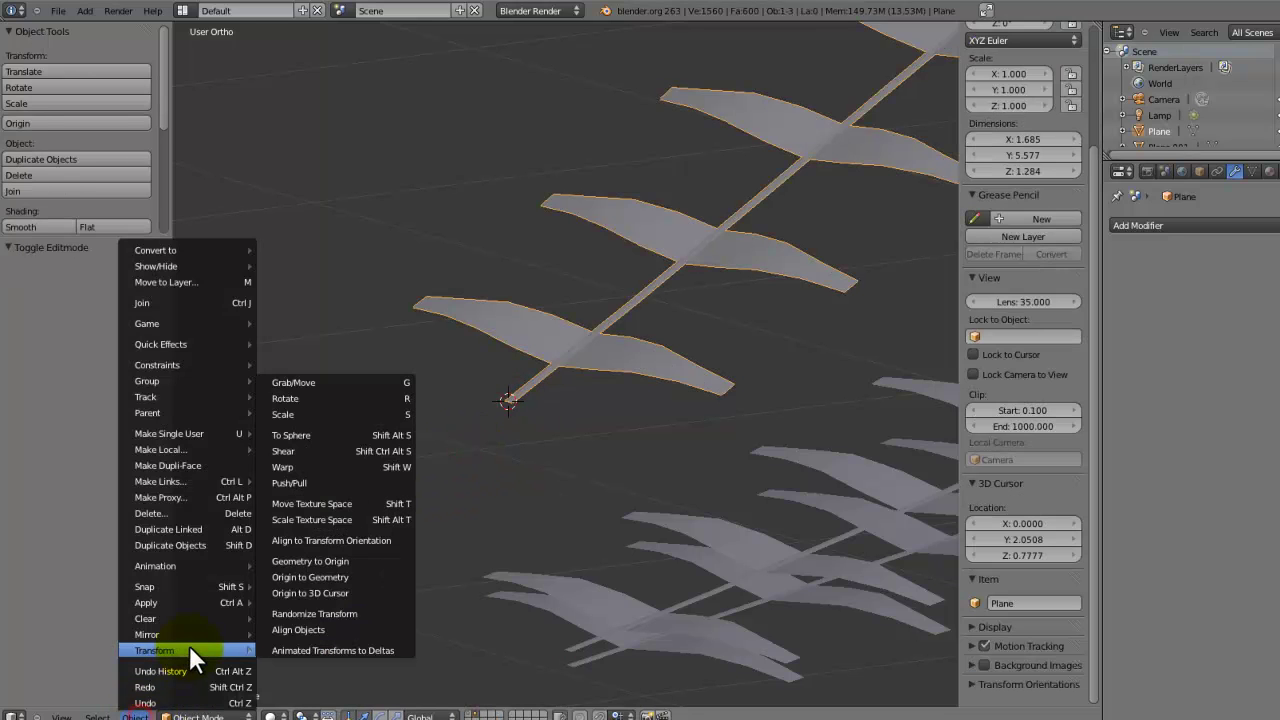
{"action": "left_click", "coordinate": [303, 591]}
- Move the most arched leaf down about 0.49 along the Z axis
{"action": "mouse_move", "coordinate": [616, 436]}
{"action": "middle_mouse_down"}
{"action": "mouse_move", "coordinate": [661, 420]}
{"action": "mouse_move", "coordinate": [616, 438]}
{"action": "middle_mouse_up"}
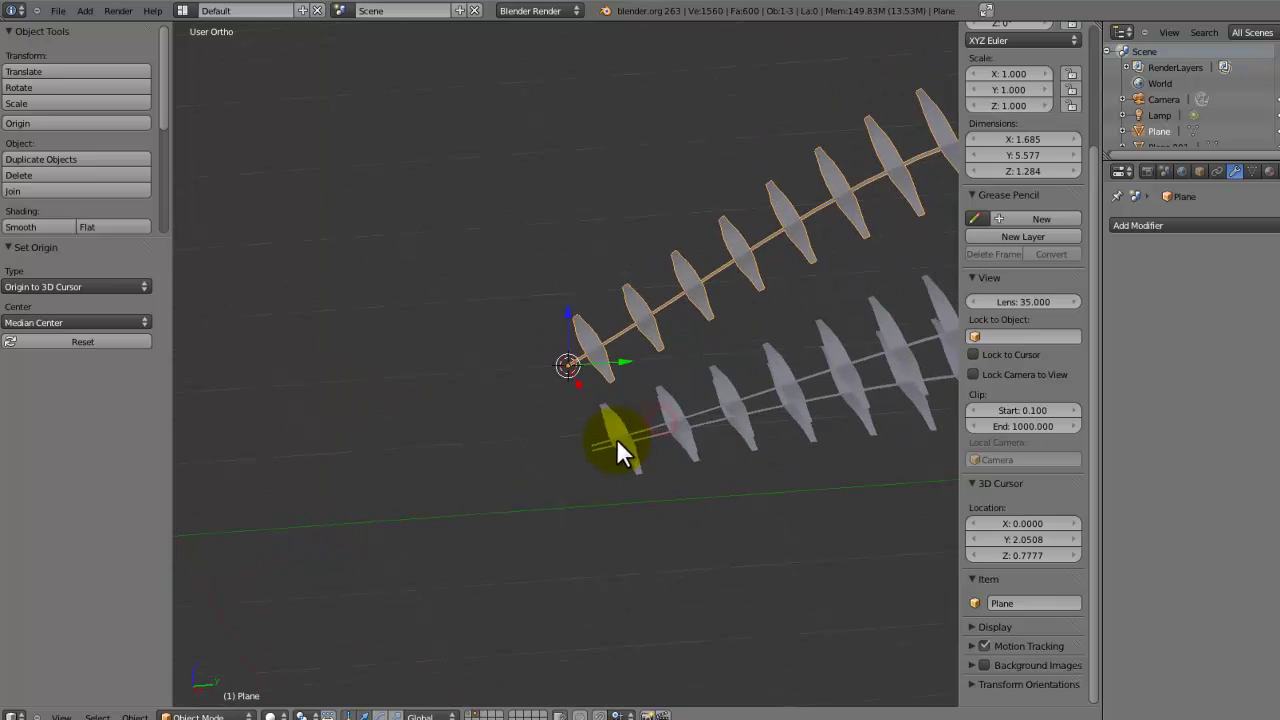
{"action": "key", "text": "g"}
{"action": "key", "text": "z"}
{"action": "left_click", "coordinate": [650, 481]}
{"action": "middle_click_drag", "start_coordinate": [650, 481], "coordinate": [626, 429]}
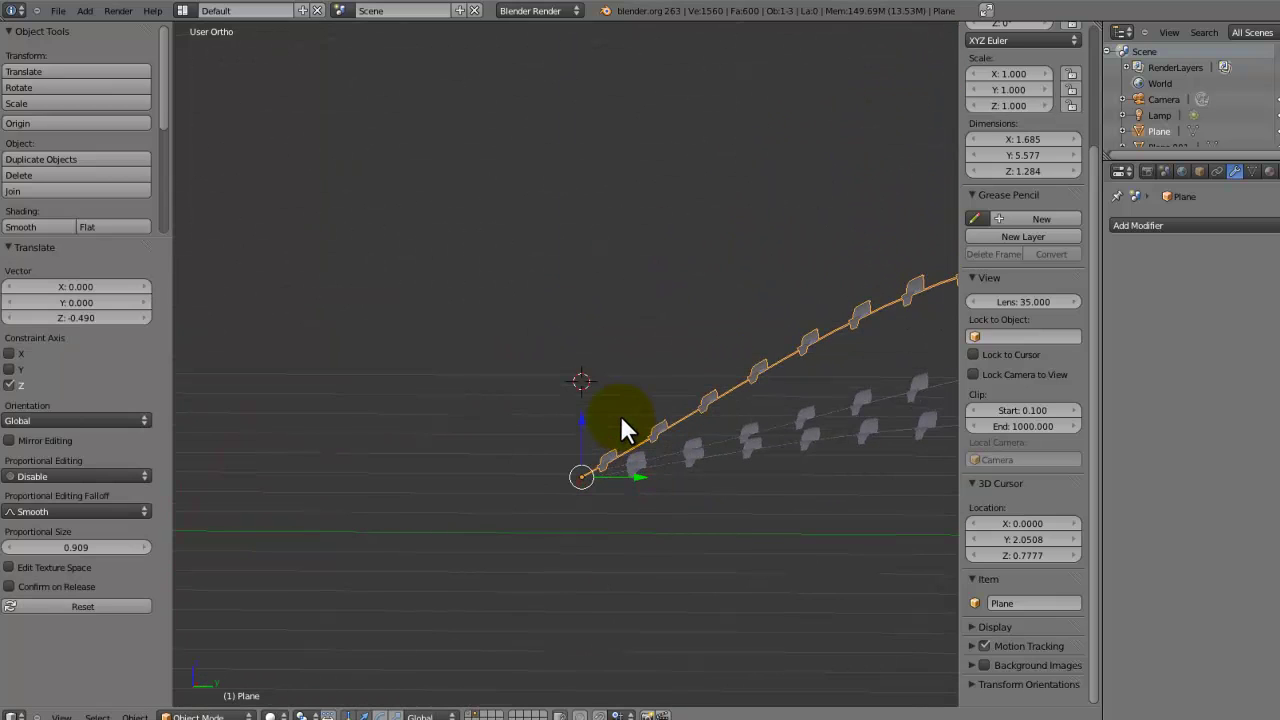
- Clear the location of all three leaves so their stem bases meet at the world origin
{"action": "key", "text": "alt+g"}
{"action": "right_click", "coordinate": [669, 447]}
{"action": "key", "text": "alt+g"}
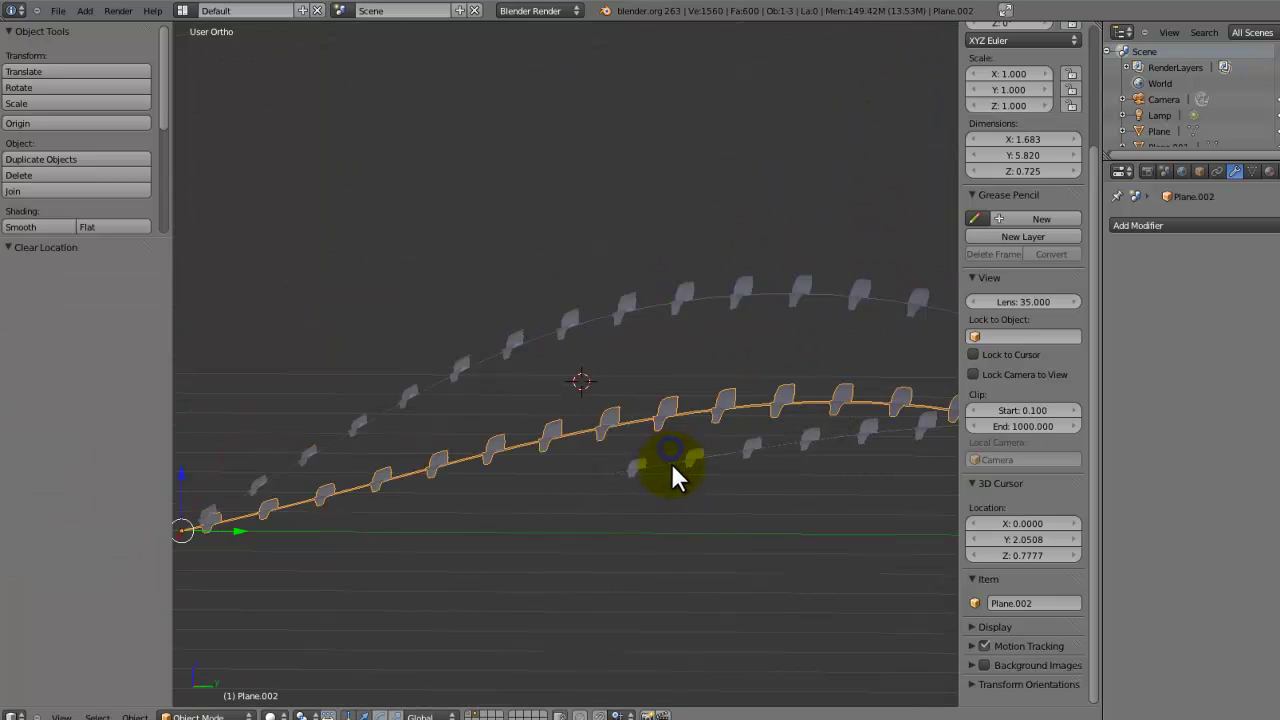
{"action": "right_click", "coordinate": [670, 462]}
{"action": "key", "text": "alt+g"}
{"action": "middle_click_drag", "start_coordinate": [670, 462], "coordinate": [608, 466]}
{"action": "scroll", "coordinate": [600, 498], "scroll_direction": "down", "scroll_amount": 4}
{"action": "scroll", "coordinate": [654, 523], "scroll_direction": "up", "scroll_amount": 4}
{"action": "right_click", "coordinate": [480, 344]}
{"action": "middle_click_drag", "start_coordinate": [480, 344], "coordinate": [609, 405]}
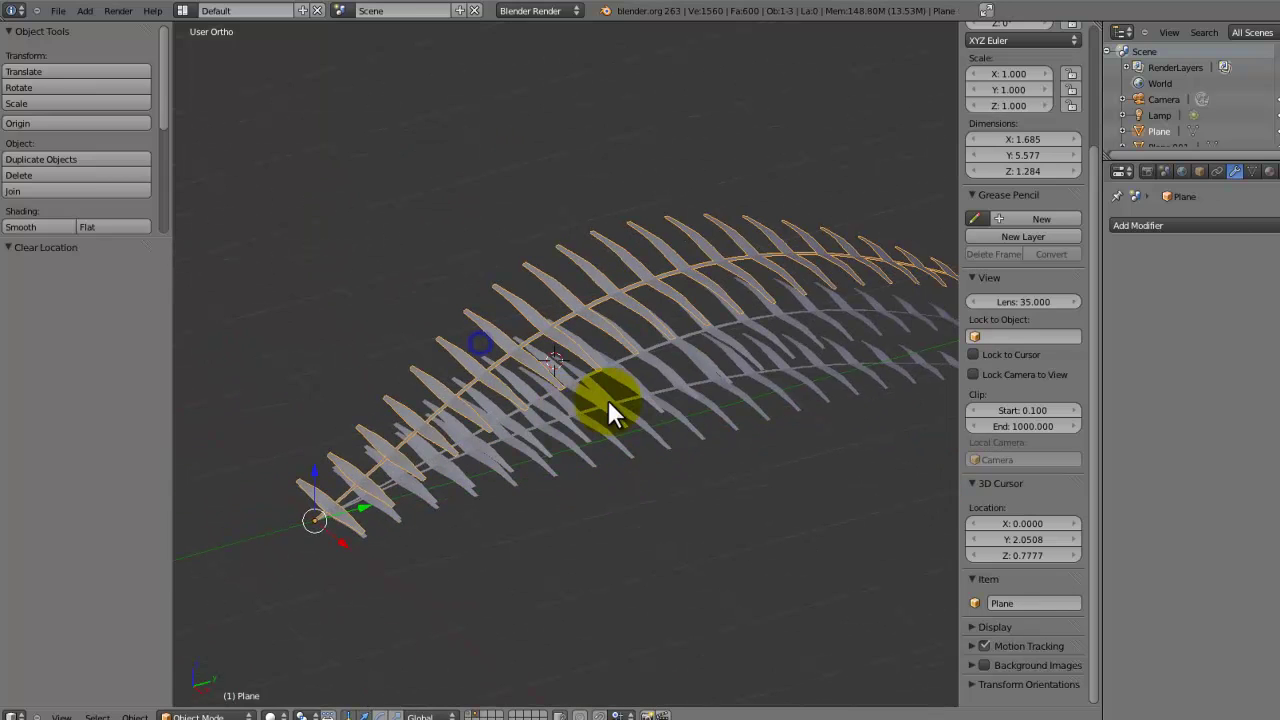
{"action": "left_click", "coordinate": [1233, 227]}
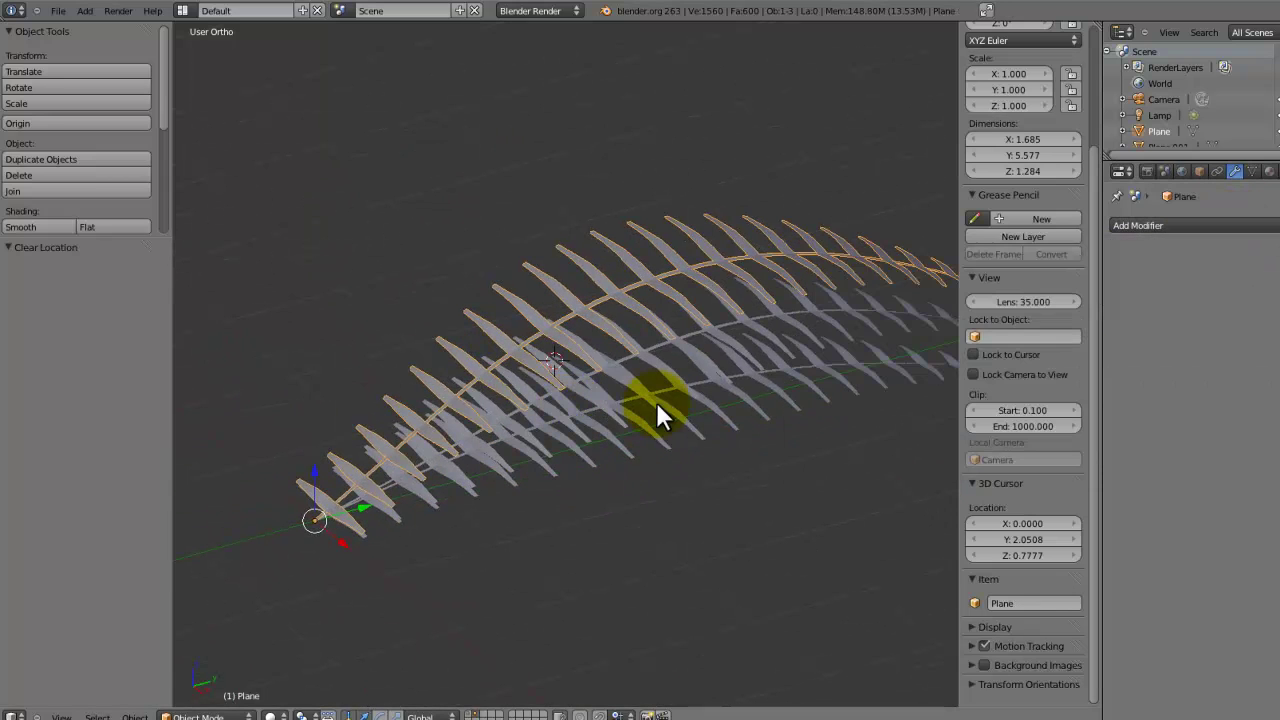
- Select the two lower-arched leaves and hide them, leaving only the most arched leaf
{"action": "right_click", "coordinate": [655, 397]}
{"action": "right_click", "coordinate": [660, 380], "text": "shift"}
{"action": "middle_click_drag", "start_coordinate": [661, 378], "coordinate": [630, 351]}
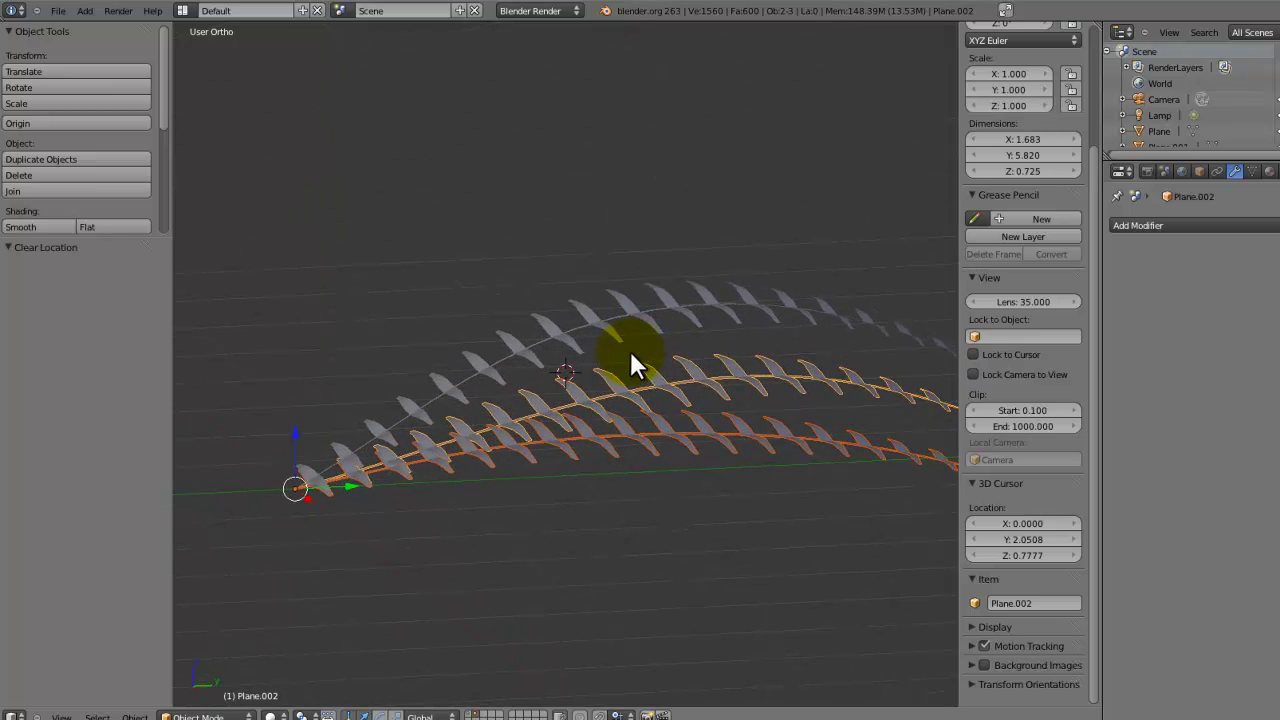
{"action": "key", "text": "h"}
- In top view, snap the 3D cursor to the scene center and add an Empty there
{"action": "right_click", "coordinate": [619, 296]}
{"action": "key", "text": "KP_7"}
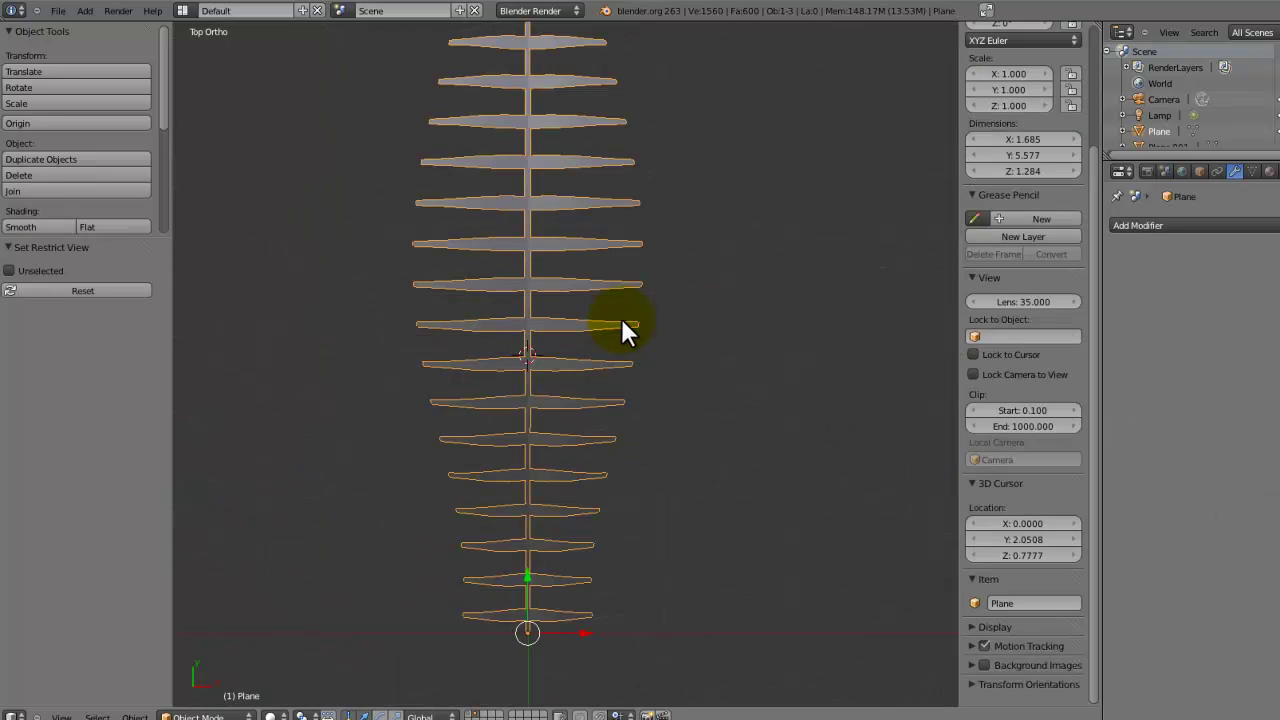
{"action": "scroll", "coordinate": [665, 357], "scroll_direction": "down", "scroll_amount": 3}
{"action": "key", "text": "a"}
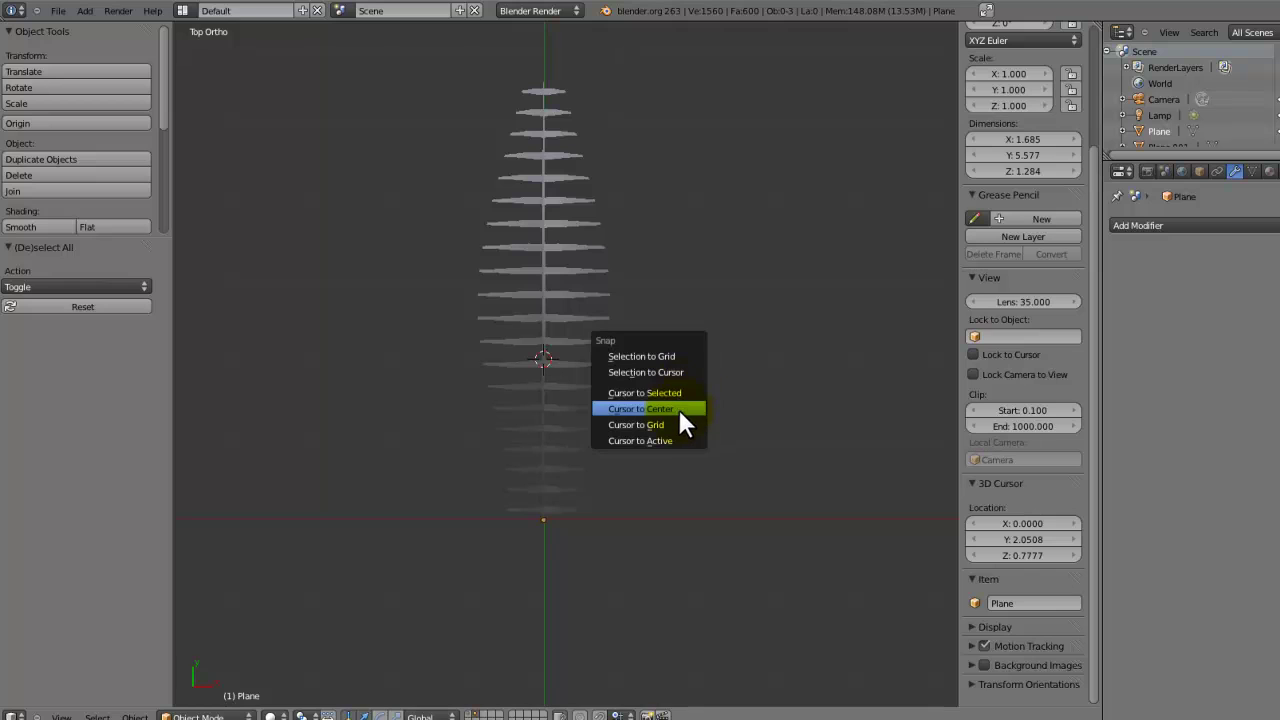
{"action": "left_click", "coordinate": [677, 408]}
{"action": "key", "text": "shift+a"}
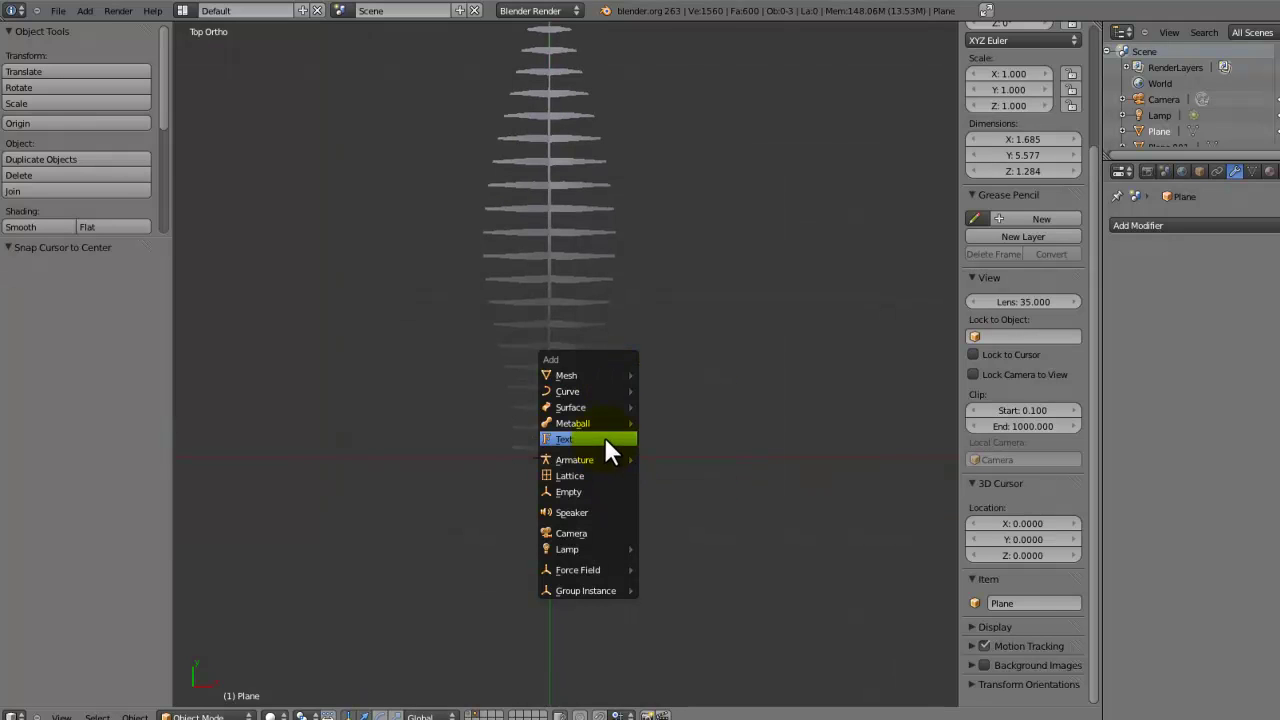
{"action": "left_click", "coordinate": [575, 493]}
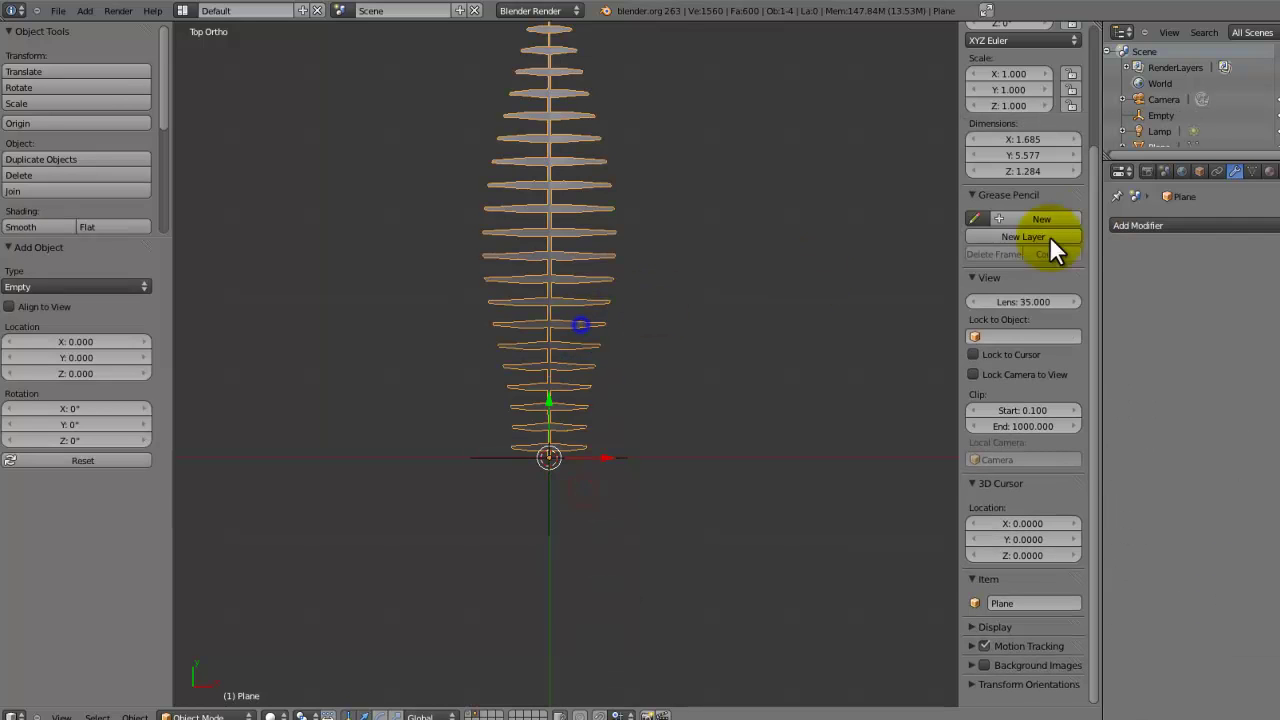
- Add an Array modifier to the most arched leaf, using Object Offset with the Empty instead of Relative Offset
{"action": "left_click", "coordinate": [1133, 226]}
{"action": "left_click", "coordinate": [1026, 265]}
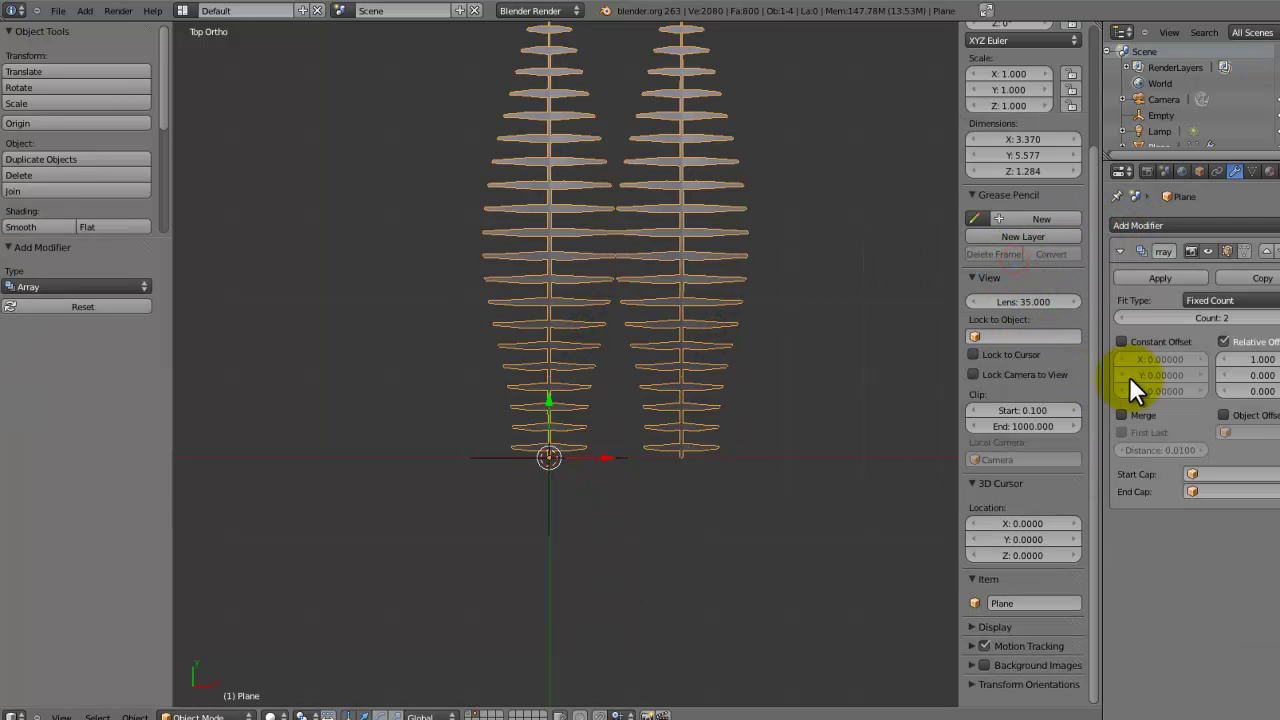
{"action": "left_click", "coordinate": [1222, 343]}
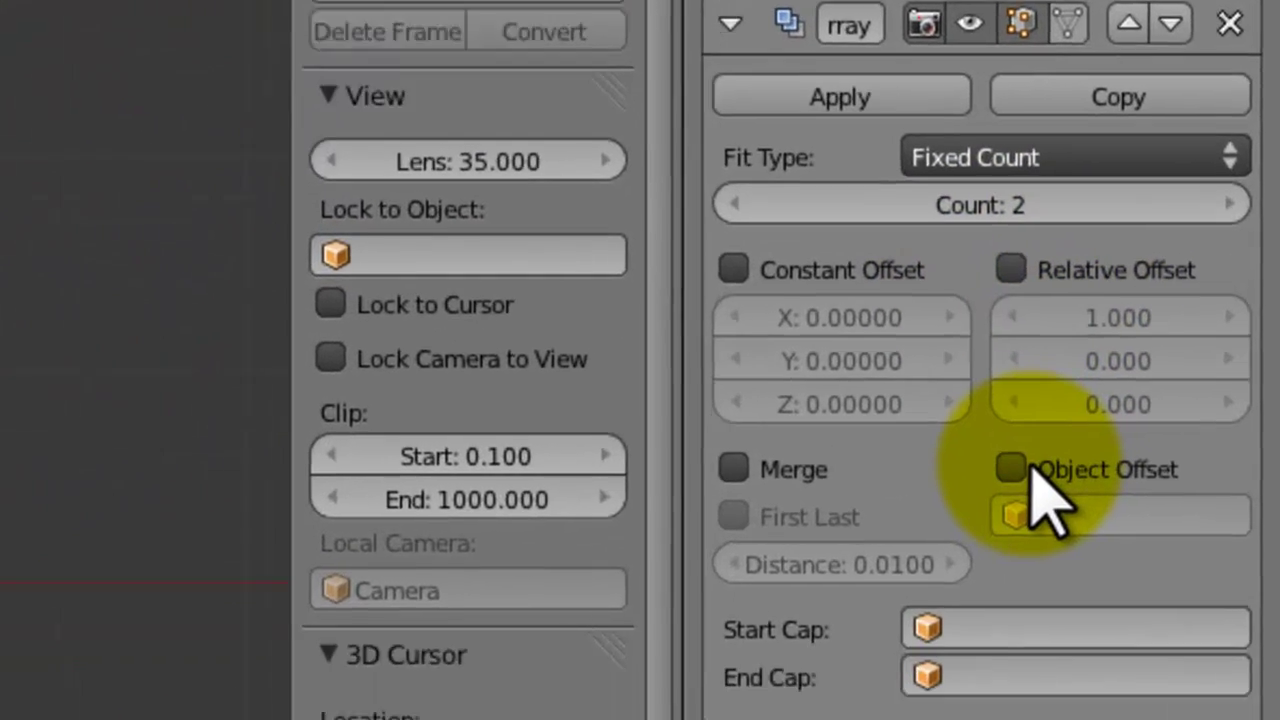
{"action": "left_click", "coordinate": [1025, 559]}
{"action": "left_click", "coordinate": [1040, 607]}
{"action": "left_click", "coordinate": [975, 248]}
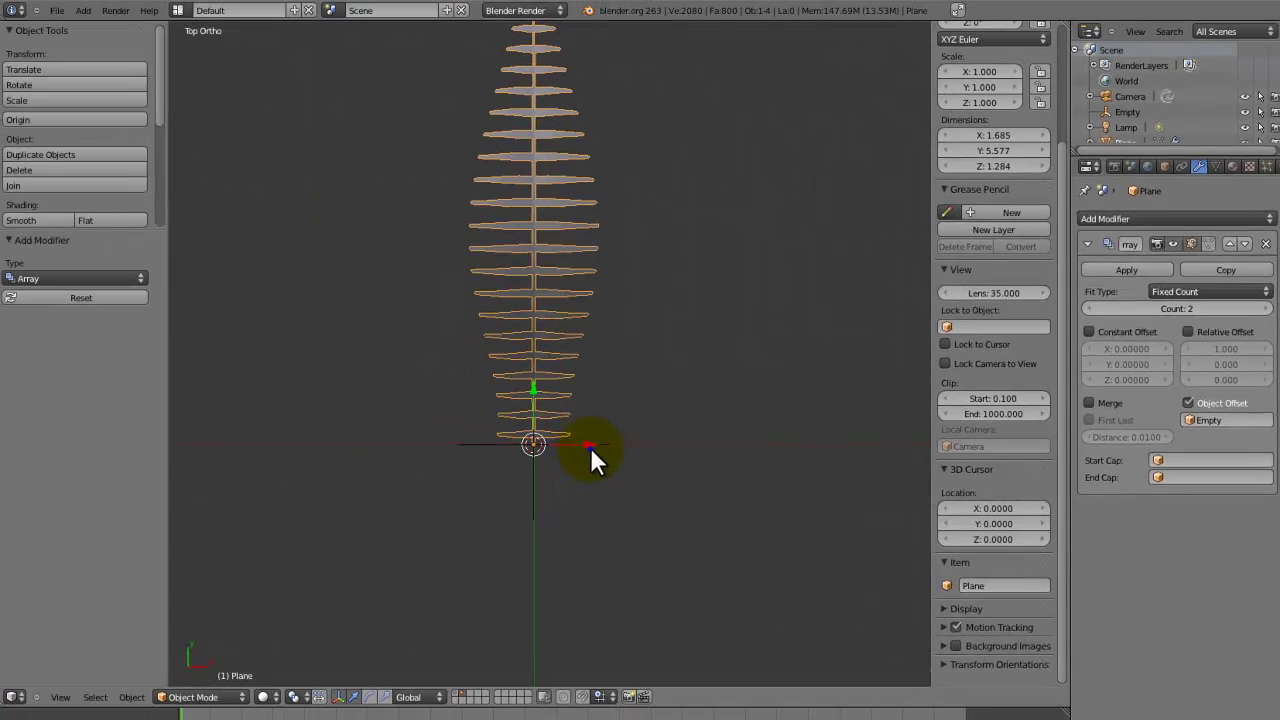
- Rotate the Empty about 49.5° clockwise around the vertical axis to fan out the arrayed leaf
{"action": "right_click", "coordinate": [591, 444]}
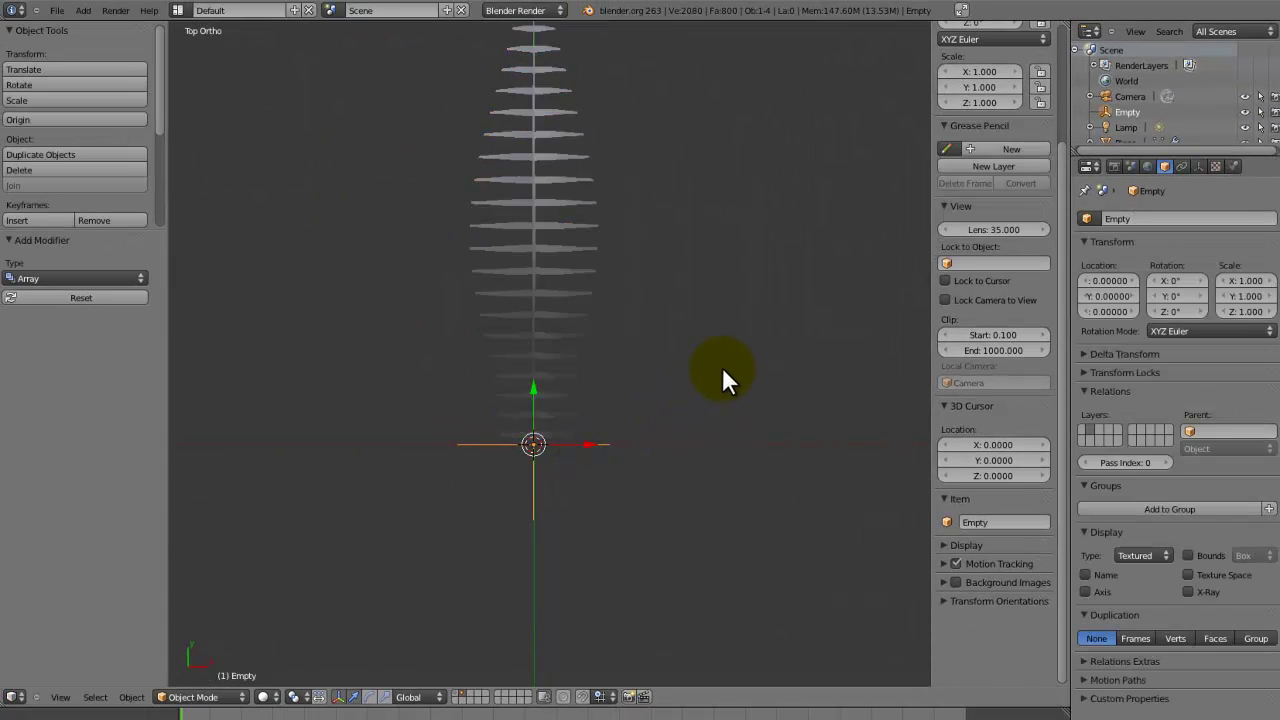
{"action": "key", "text": "r"}
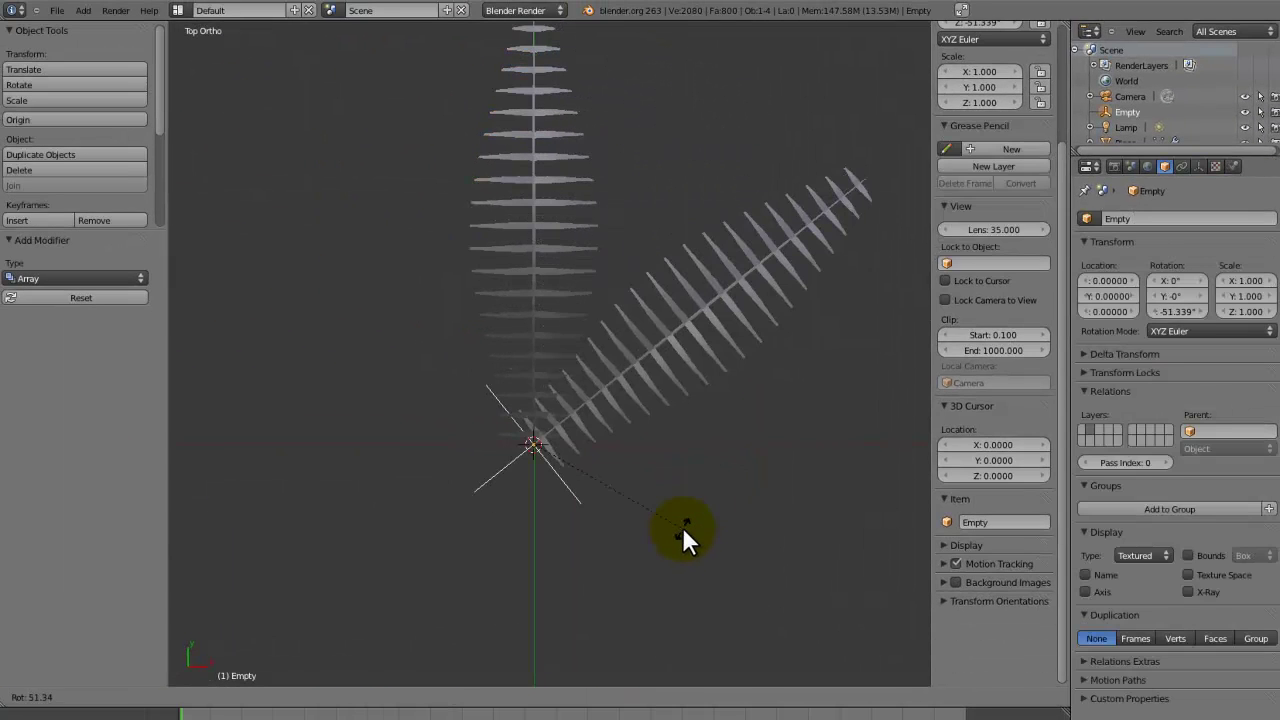
{"action": "left_click", "coordinate": [686, 526]}
- Raise the leaf's Array count to 7 to form a full ring of leaves
{"action": "right_click", "coordinate": [786, 348]}
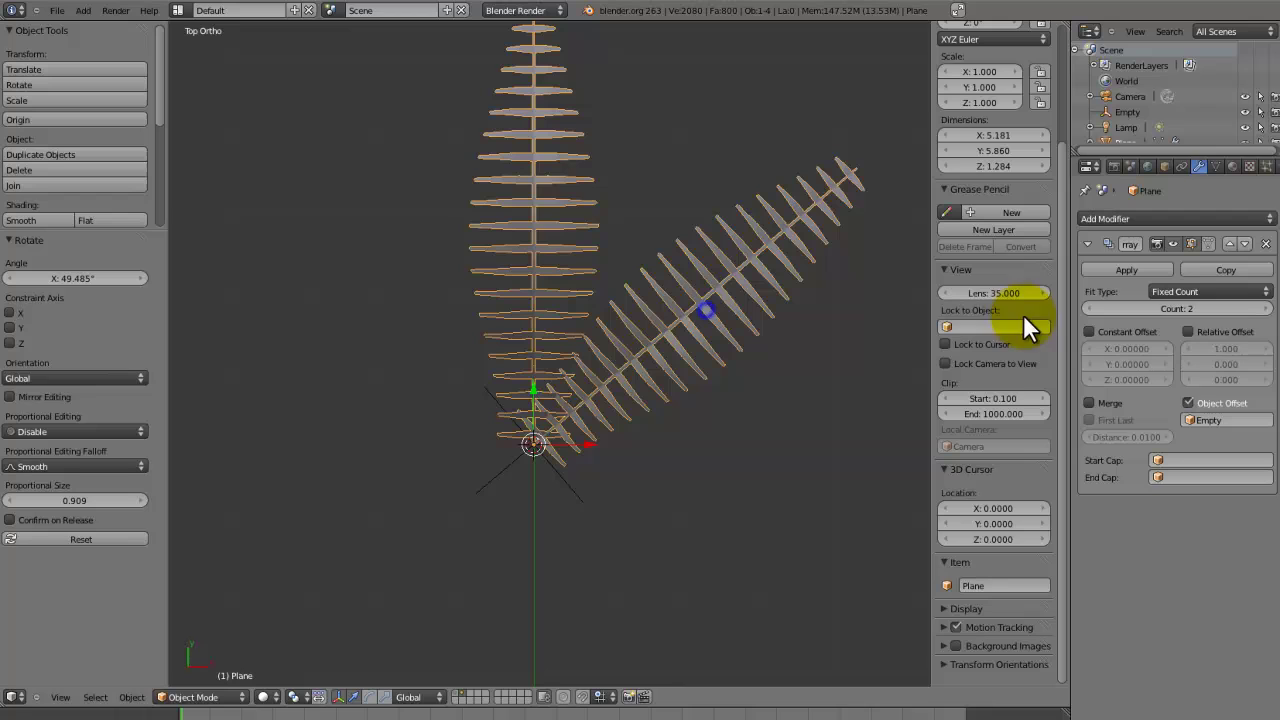
{"action": "left_click", "coordinate": [1267, 308]}
{"action": "left_click", "coordinate": [1267, 308]}
{"action": "left_click", "coordinate": [1267, 308]}
{"action": "left_click", "coordinate": [1267, 308]}
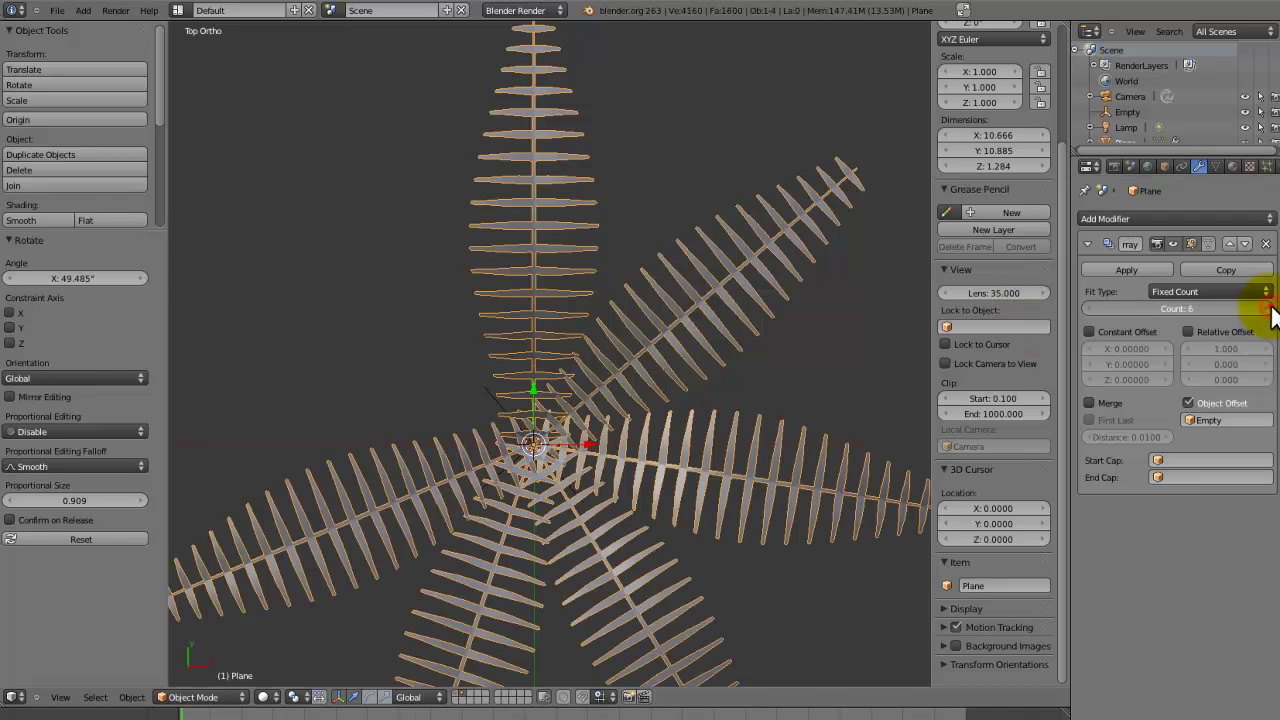
{"action": "left_click", "coordinate": [1267, 308]}
{"action": "middle_click_drag", "start_coordinate": [590, 345], "coordinate": [481, 312]}
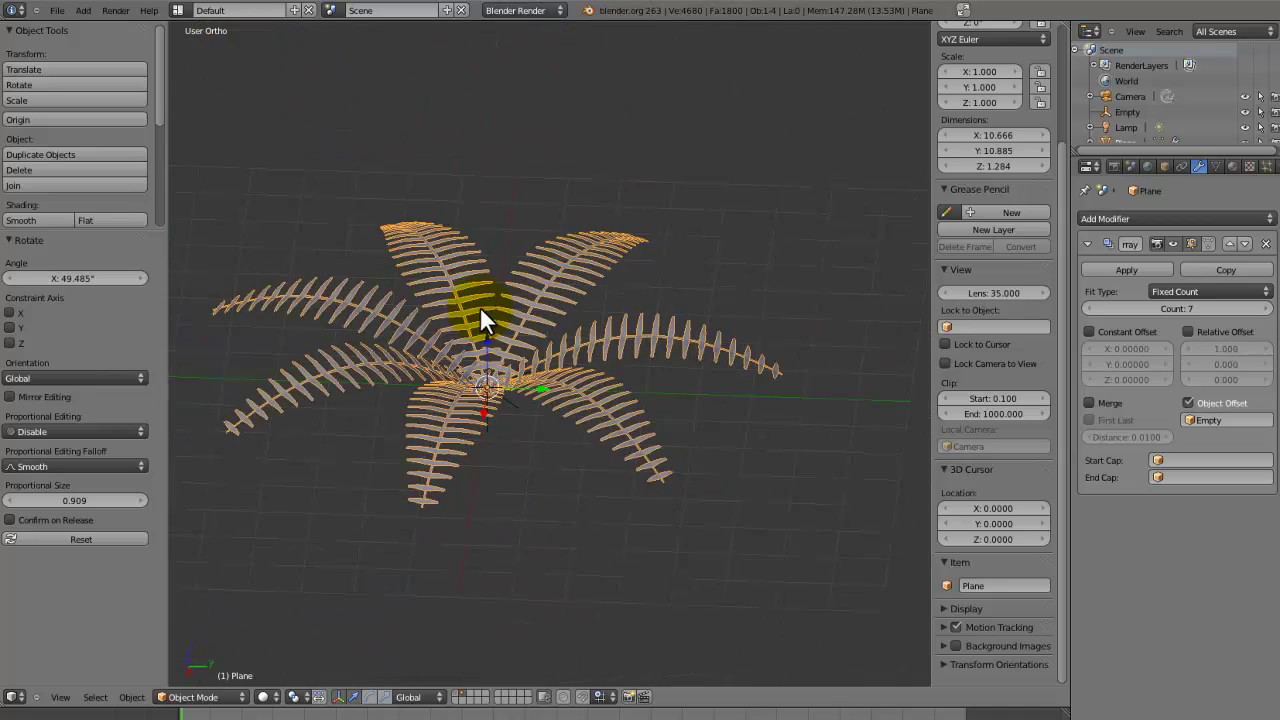
- Deselect everything and unhide the two lower-arched leaves
{"action": "left_click", "coordinate": [457, 694]}
{"action": "left_click", "coordinate": [463, 697]}
{"action": "key", "text": "a"}
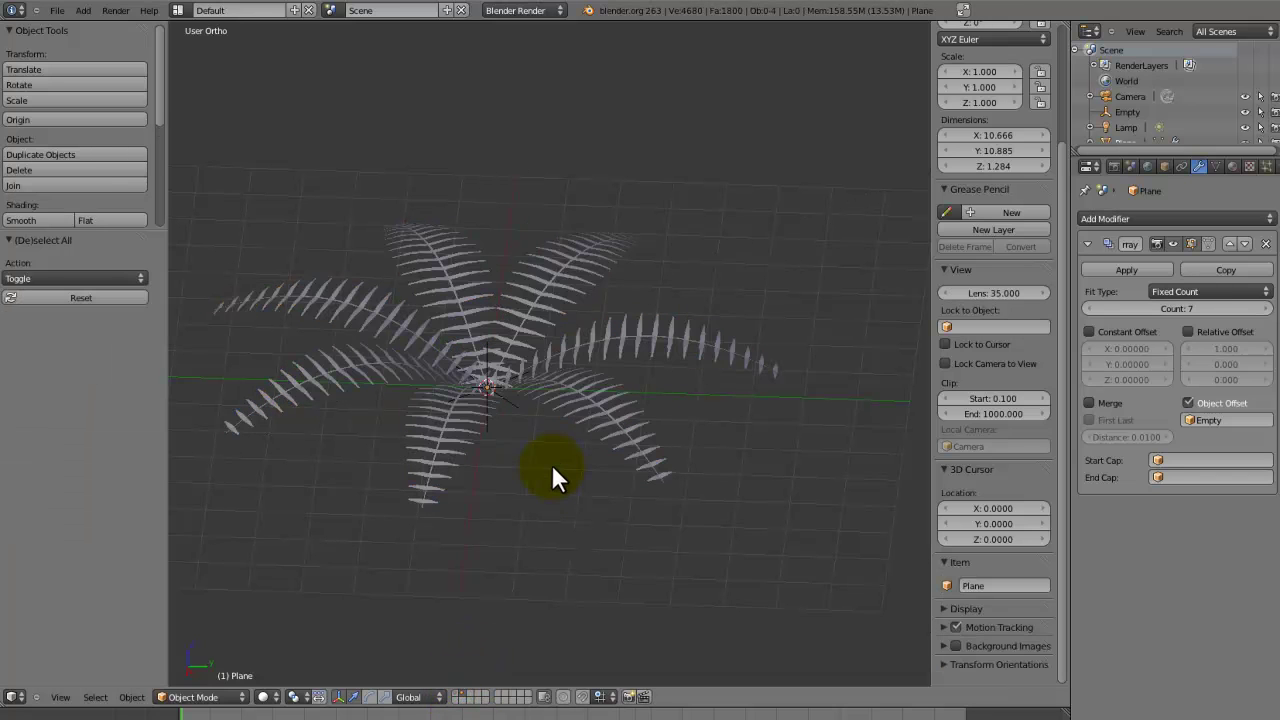
{"action": "key", "text": "alt+h"}
- Select the Empty at the fern's center and rename it Empty1
{"action": "middle_click_drag", "start_coordinate": [552, 464], "coordinate": [476, 403]}
{"action": "right_click", "coordinate": [560, 378]}
{"action": "key", "text": "a"}
{"action": "right_click", "coordinate": [514, 362]}
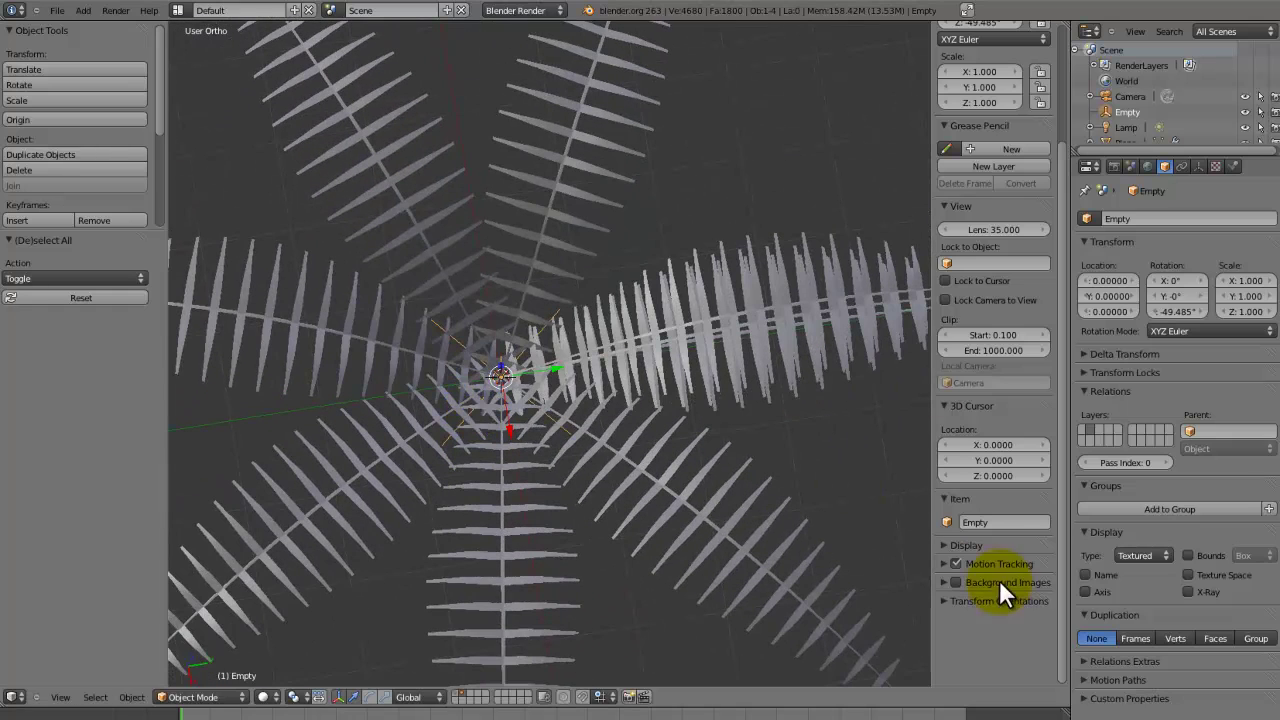
{"action": "key", "text": "Return"}
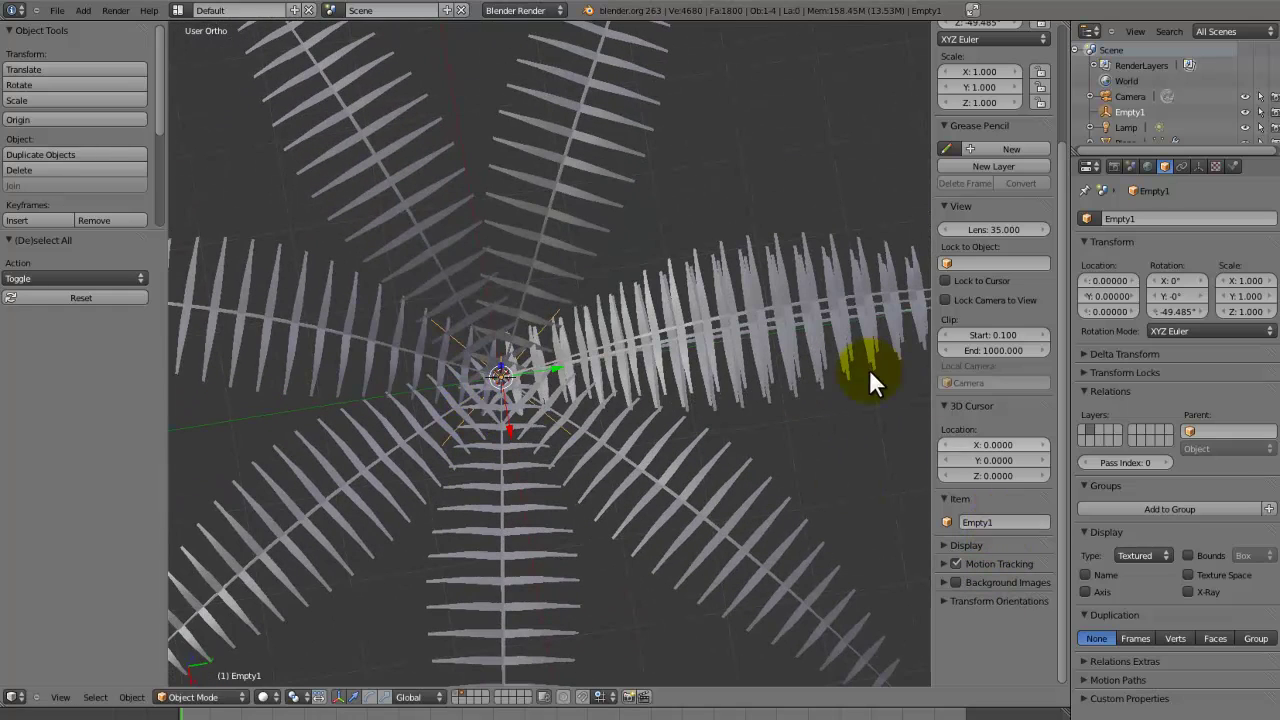
- Save the file over the existing version
{"action": "key", "text": "ctrl+s"}
{"action": "left_click", "coordinate": [686, 289]}
{"action": "middle_click_drag", "start_coordinate": [708, 328], "coordinate": [683, 308]}
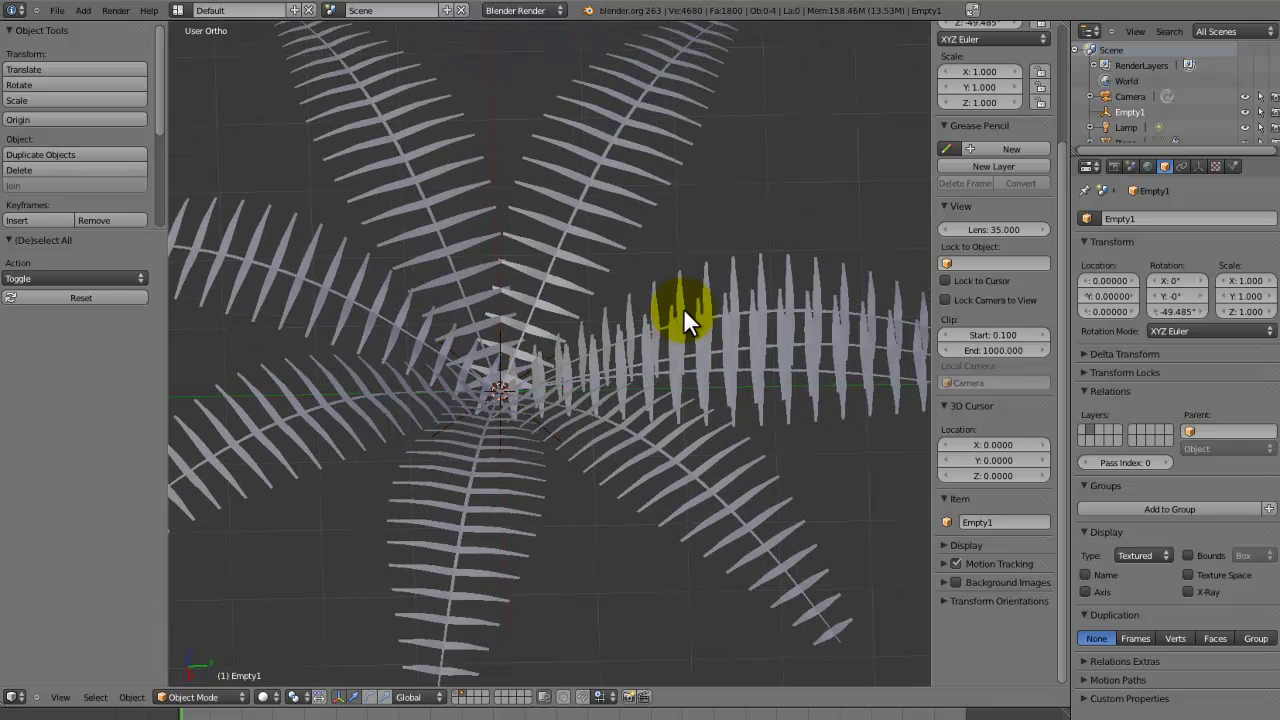
- Hide Empty1 and add another Empty at the fern's center named Empty2
{"action": "right_click", "coordinate": [499, 342]}
{"action": "right_click", "coordinate": [500, 345]}
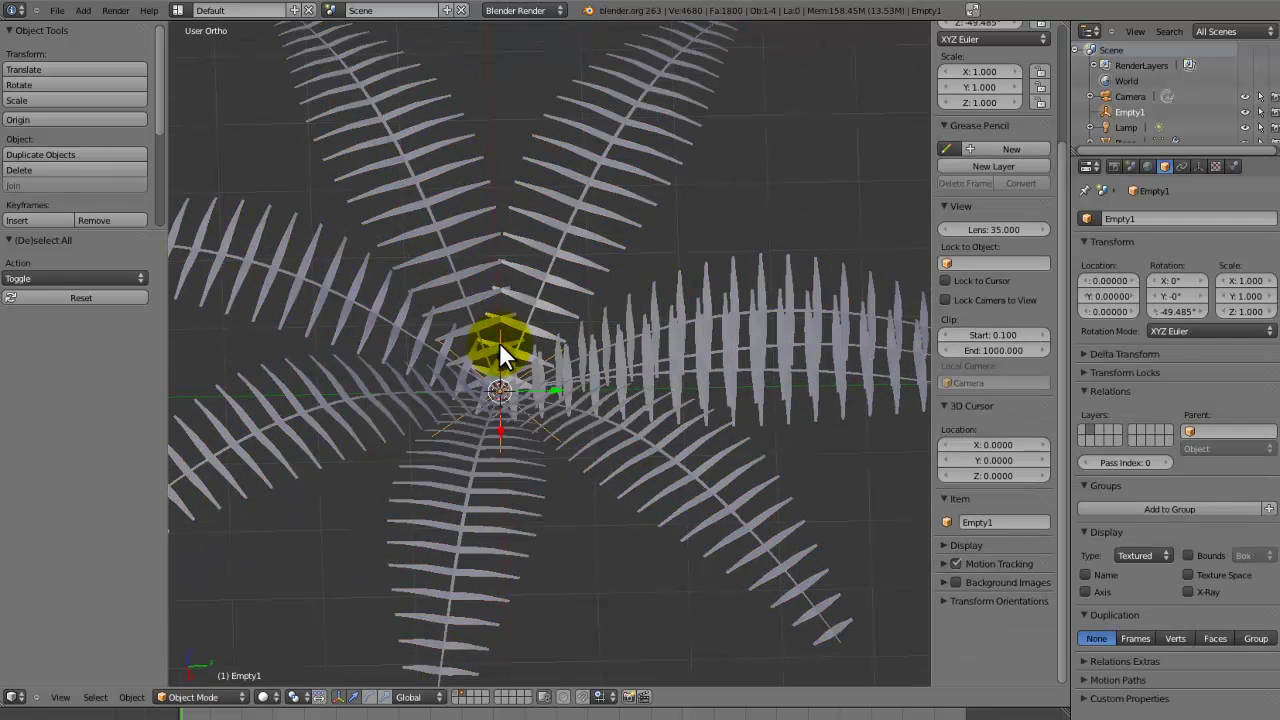
{"action": "right_click", "coordinate": [499, 343]}
{"action": "key", "text": "shift+a"}
{"action": "left_click", "coordinate": [499, 343]}
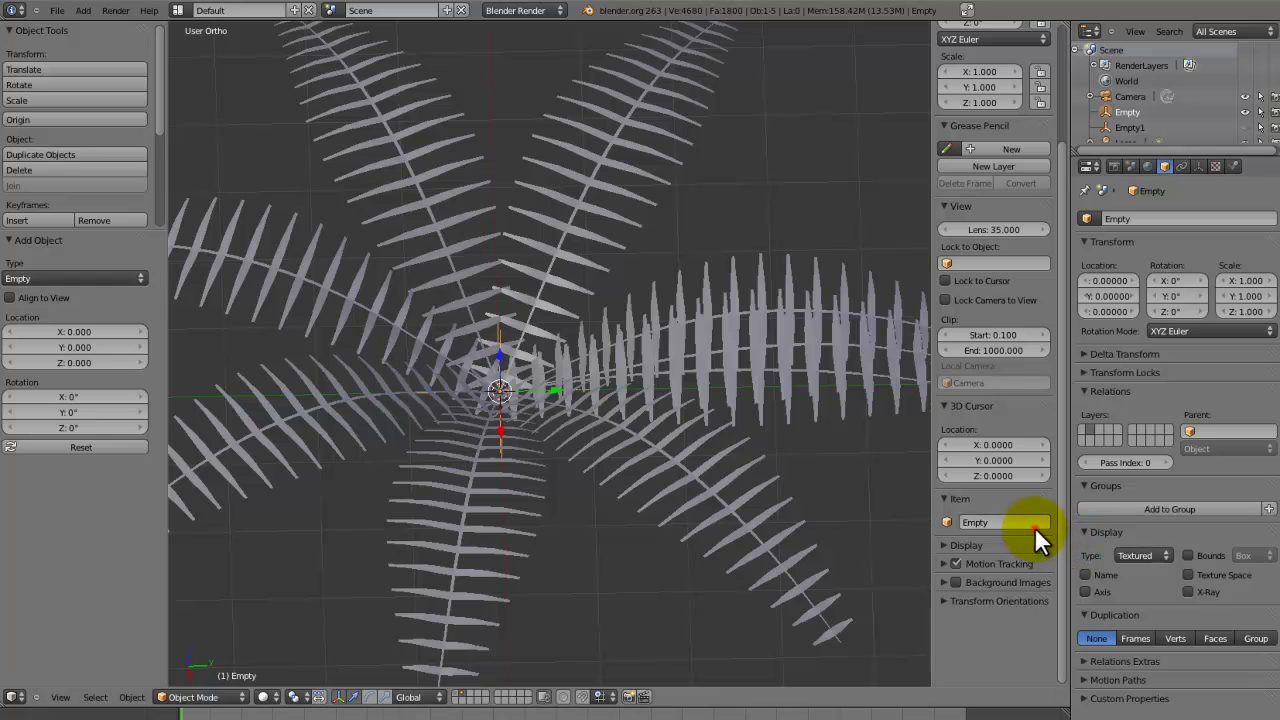
- Hide the lowest-arched leaf
{"action": "middle_click_drag", "start_coordinate": [881, 390], "coordinate": [790, 389]}
{"action": "right_click", "coordinate": [730, 430]}
{"action": "key", "text": "h"}
- Add an Array modifier to the middle-arched leaf, replacing the relative offset with an object offset that uses Empty2
{"action": "right_click", "coordinate": [741, 362]}
{"action": "key", "text": "KP_7"}
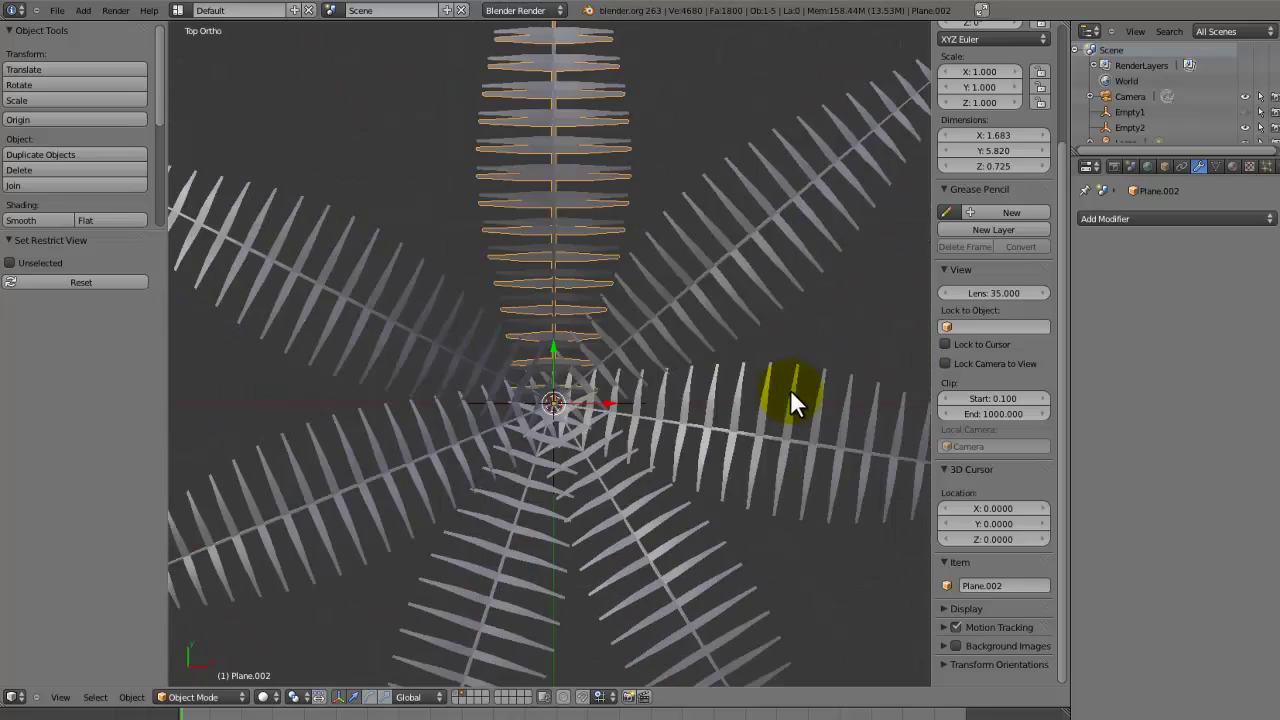
{"action": "left_click", "coordinate": [1106, 216]}
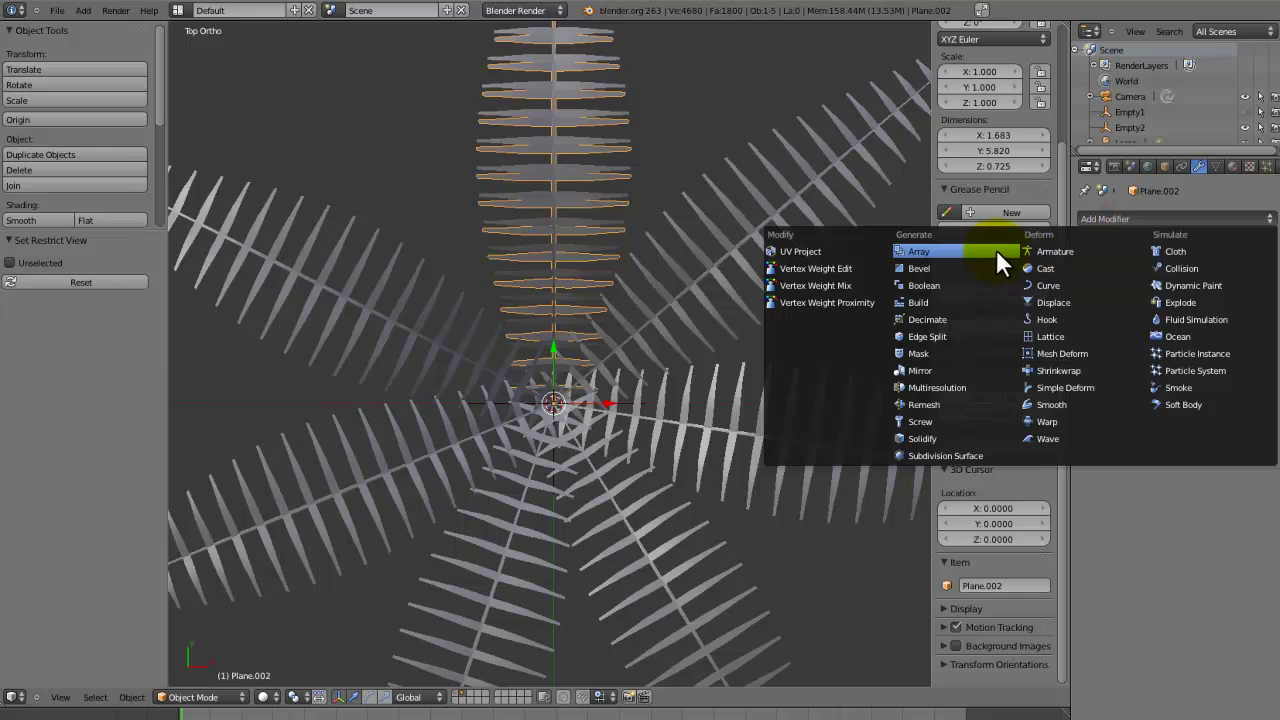
{"action": "left_click", "coordinate": [996, 249]}
{"action": "left_click", "coordinate": [1188, 332]}
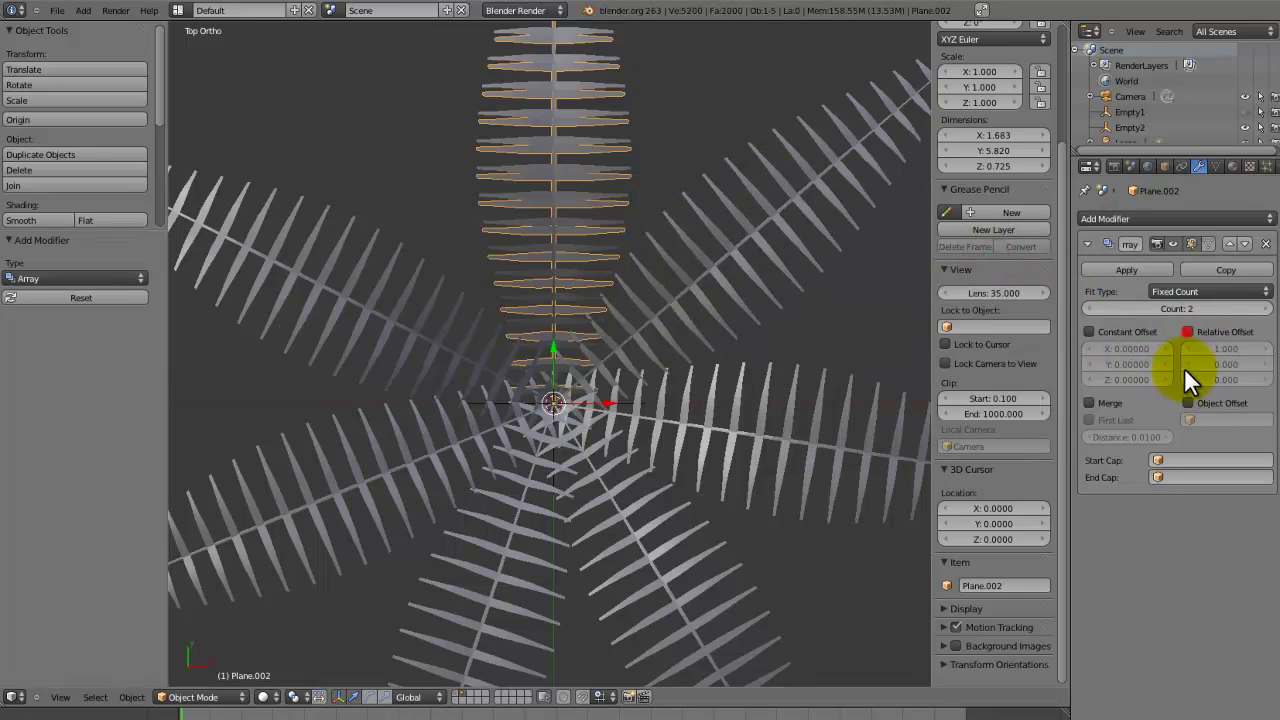
{"action": "left_click", "coordinate": [1195, 419]}
{"action": "left_click", "coordinate": [1196, 458]}
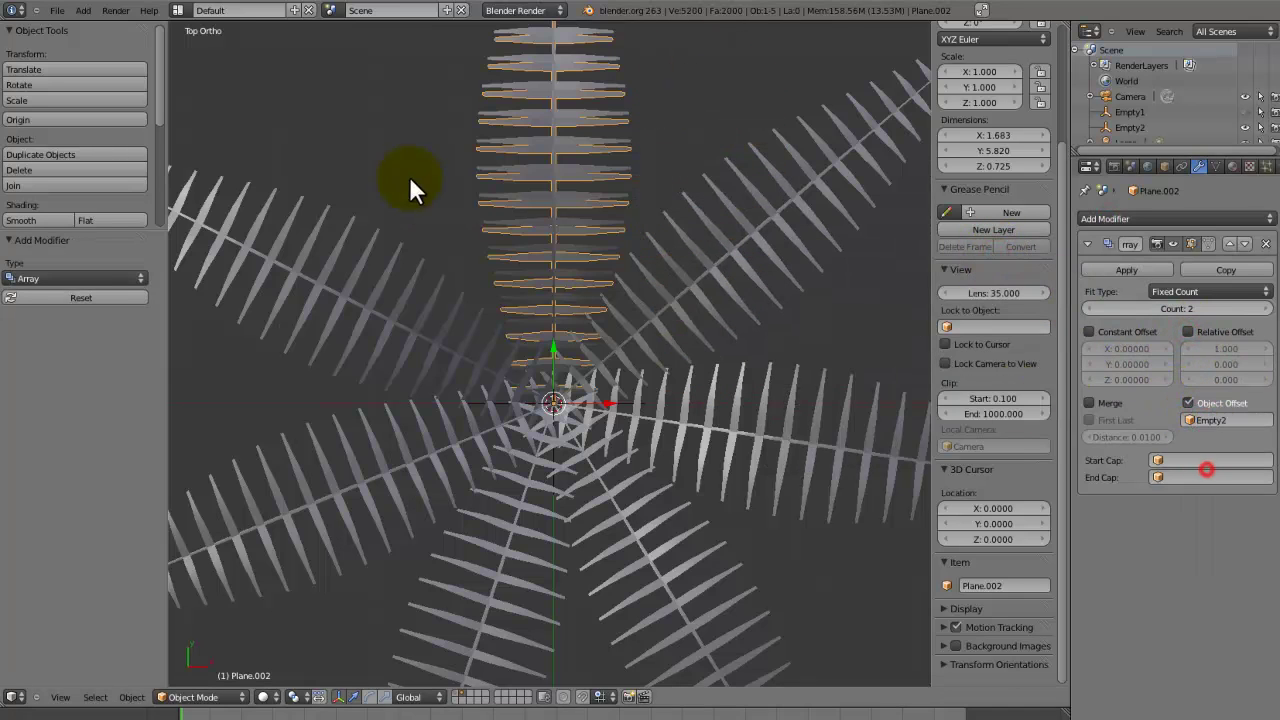
- Rotate Empty2 about 113° clockwise around the vertical axis in top view
{"action": "scroll", "coordinate": [623, 350], "scroll_direction": "down", "scroll_amount": 3}
{"action": "key", "text": "z"}
{"action": "right_click", "coordinate": [550, 384]}
{"action": "key", "text": "z"}
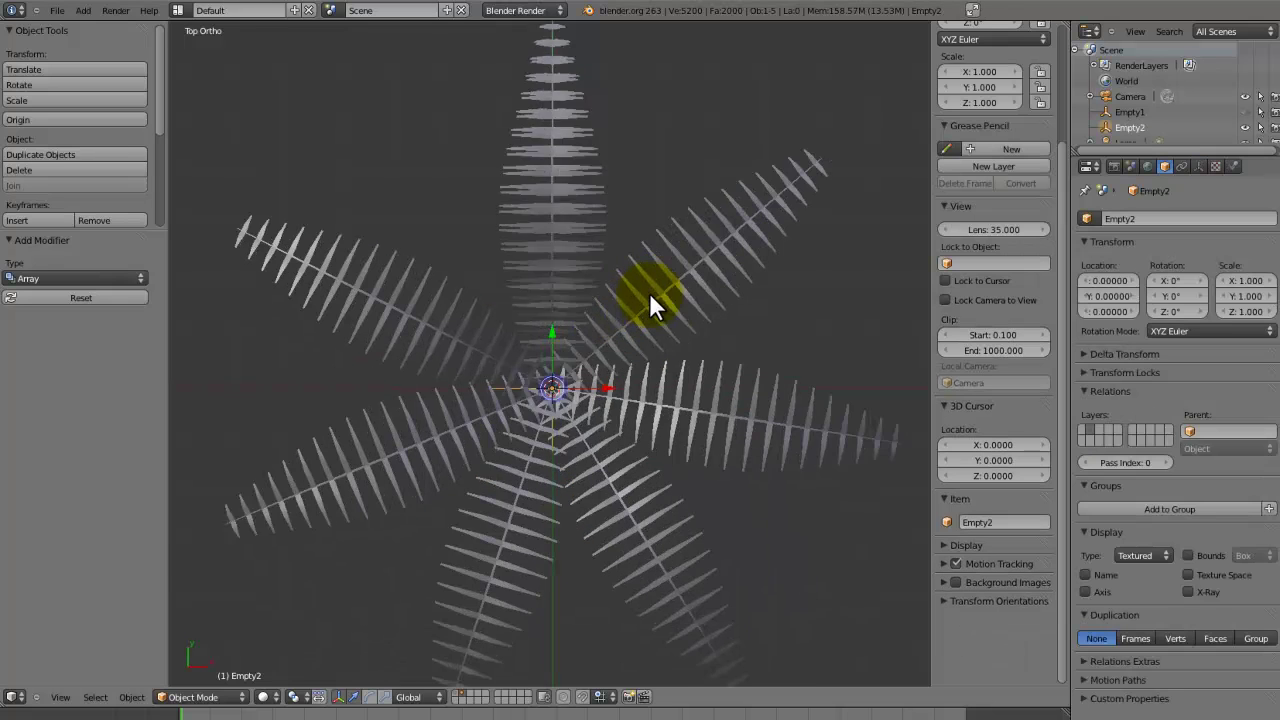
{"action": "key", "text": "r"}
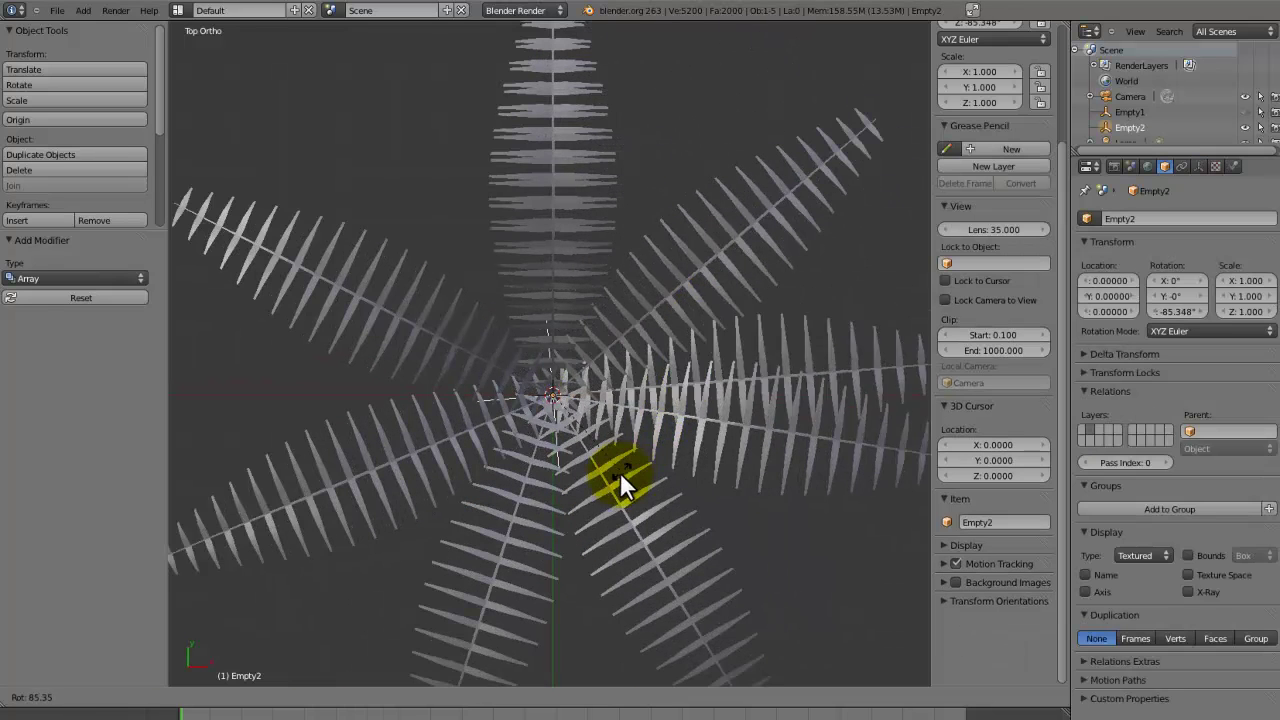
{"action": "left_click", "coordinate": [581, 494]}
- Rotate the middle-arched leaf about 29° clockwise in top view so it sits between the upper leaves
{"action": "right_click", "coordinate": [603, 148]}
{"action": "right_click", "coordinate": [614, 155]}
{"action": "key", "text": "r"}
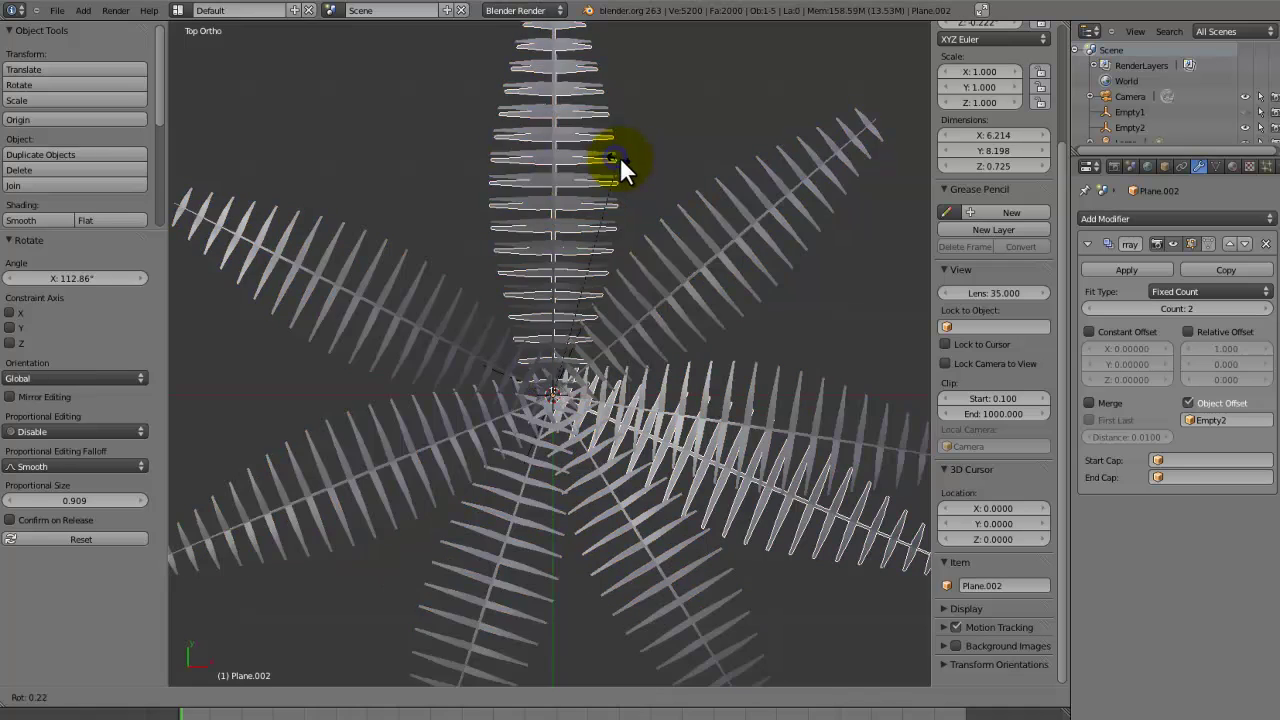
{"action": "left_click", "coordinate": [686, 257]}
{"action": "scroll", "coordinate": [693, 285], "scroll_direction": "down", "scroll_amount": 4}
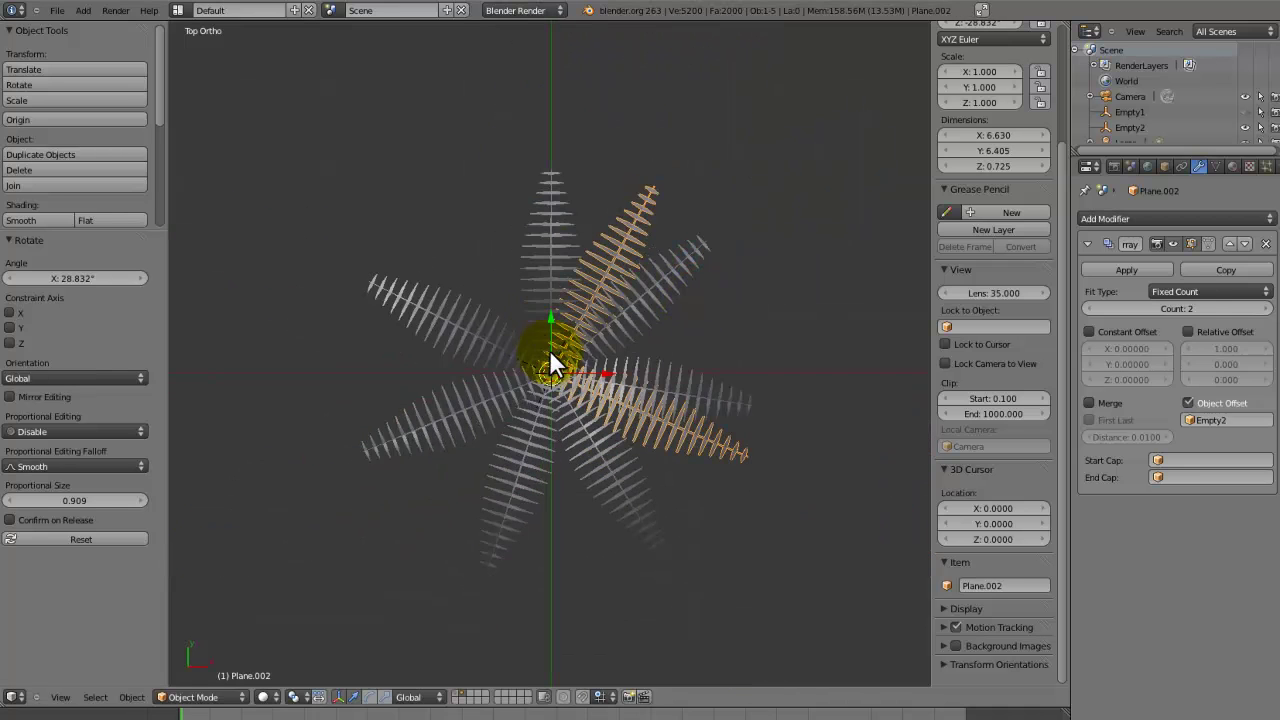
- Rotate Empty2 about another 15.5° clockwise to widen the spacing of the arrayed middle leaves
{"action": "right_click", "coordinate": [535, 373]}
{"action": "right_click", "coordinate": [533, 371]}
{"action": "key", "text": "r"}
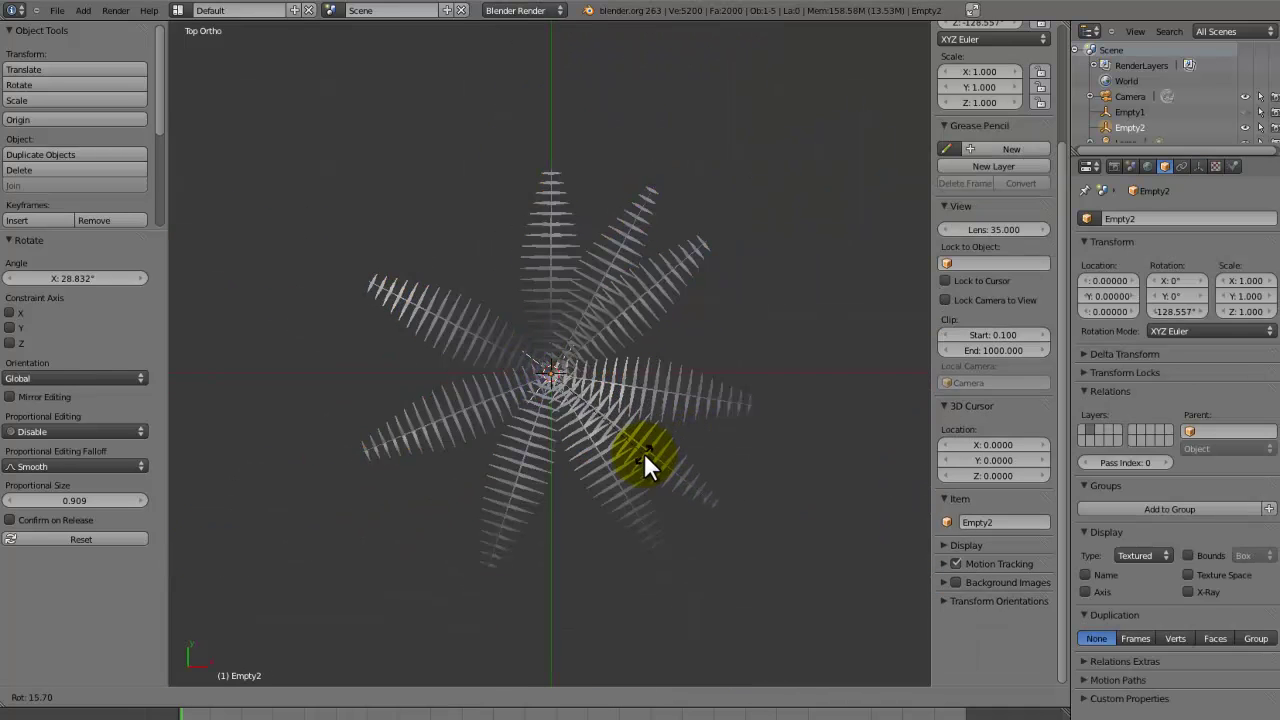
{"action": "left_click", "coordinate": [646, 445]}
{"action": "middle_click_drag", "start_coordinate": [648, 434], "coordinate": [662, 377]}
{"action": "key", "text": "KP_7"}
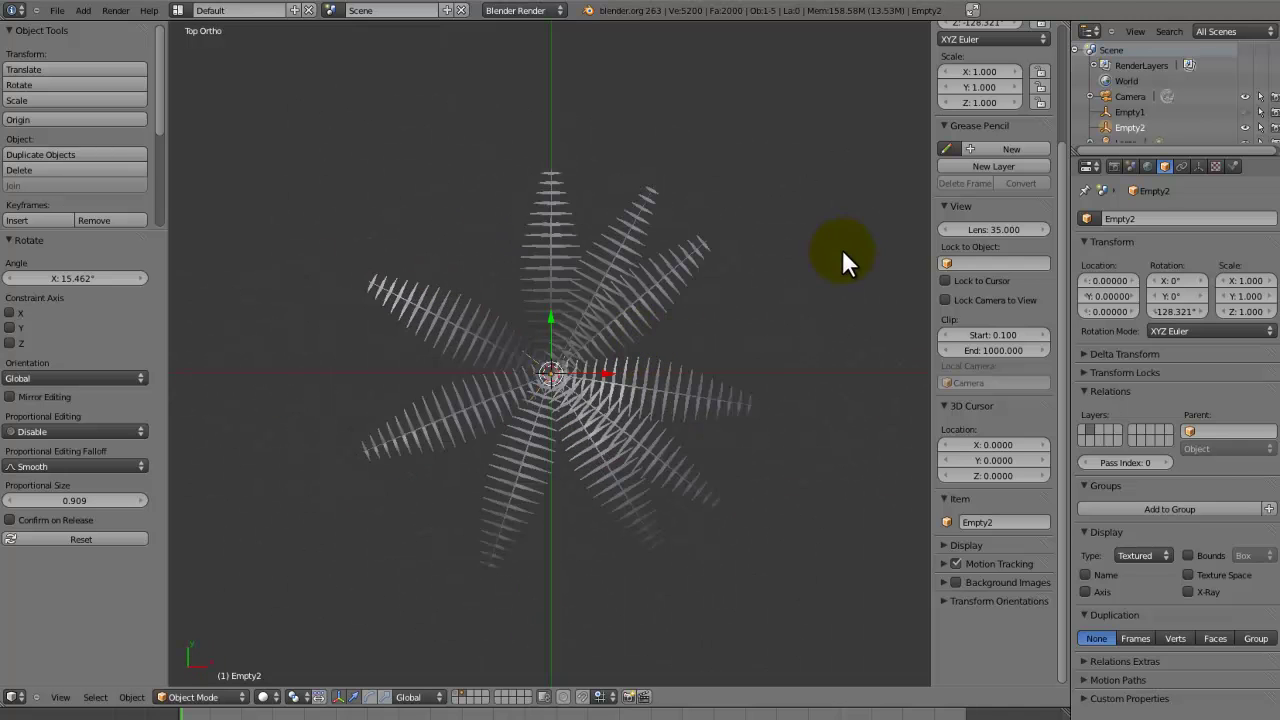
- Raise the middle leaf's Array count to 4
{"action": "right_click", "coordinate": [586, 418]}
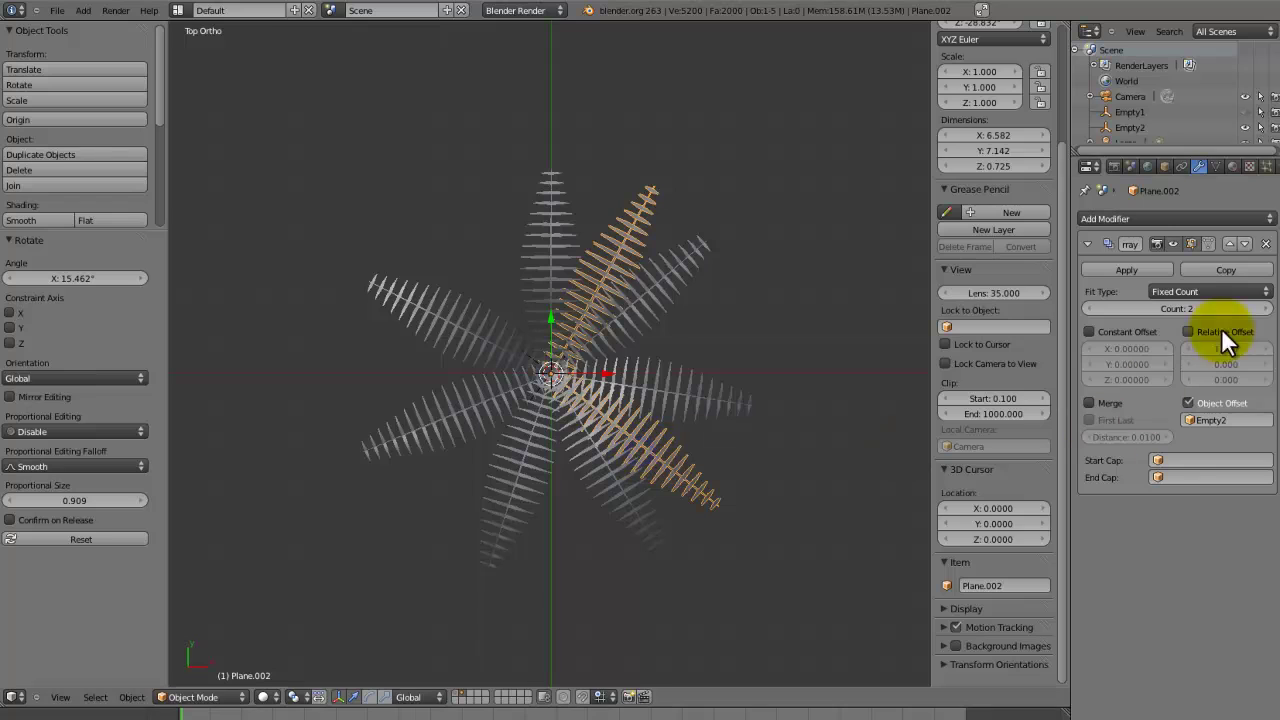
{"action": "left_click", "coordinate": [1265, 309]}
{"action": "left_click", "coordinate": [1265, 309]}
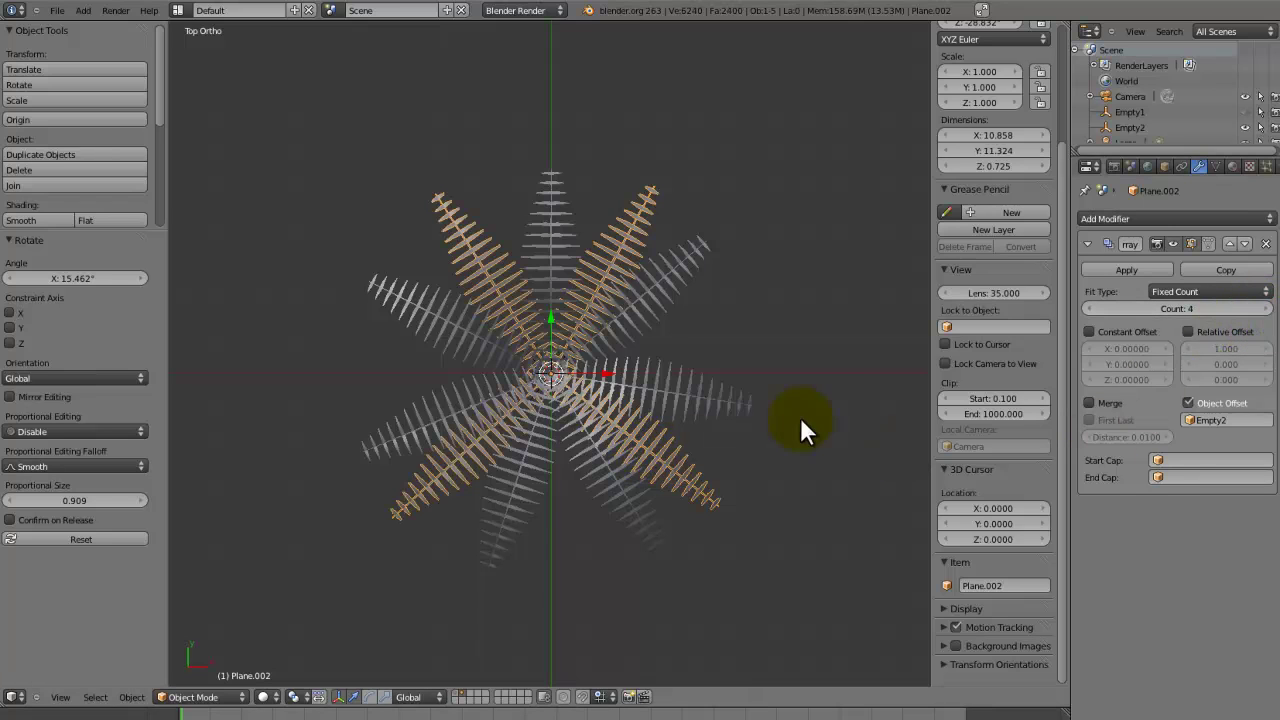
- Fine-tune Empty2's rotation to about -125.4° around Z to space the middle leaves between the others
{"action": "scroll", "coordinate": [621, 374], "scroll_direction": "up", "scroll_amount": 7}
{"action": "right_click", "coordinate": [547, 422]}
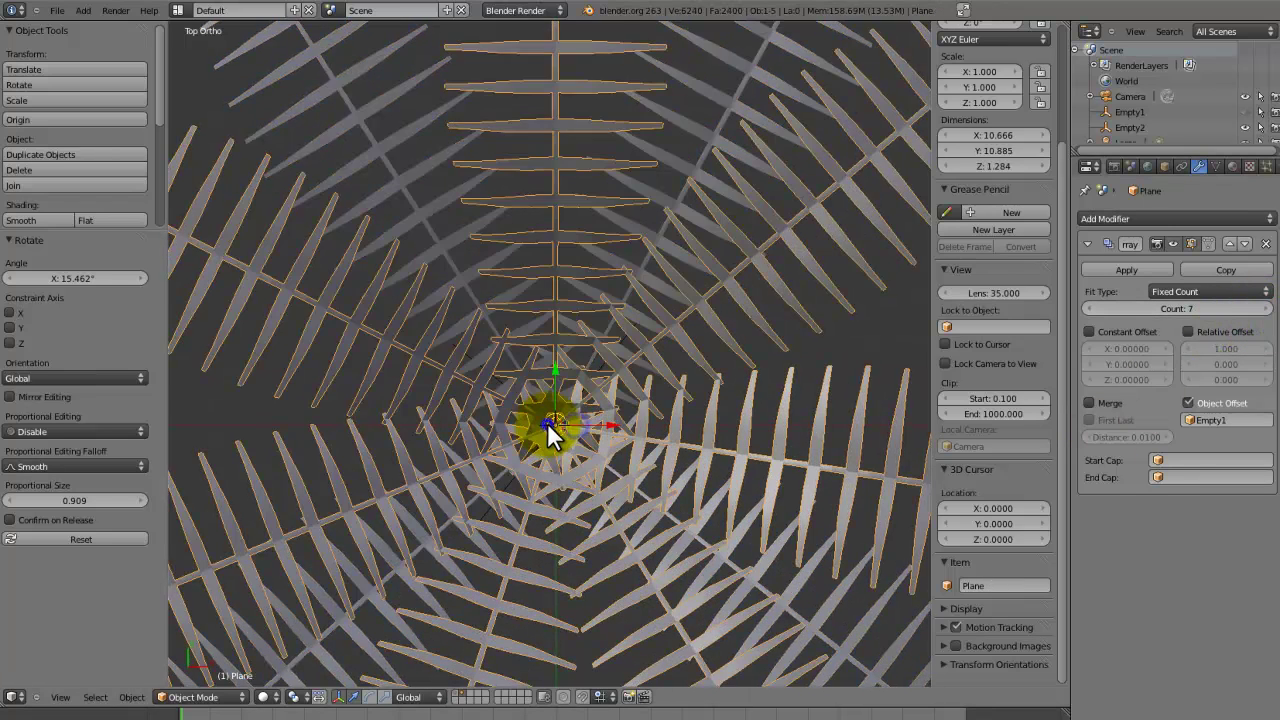
{"action": "right_click", "coordinate": [549, 422]}
{"action": "middle_click_drag", "start_coordinate": [628, 470], "coordinate": [399, 359]}
{"action": "key", "text": "KP_7"}
{"action": "scroll", "coordinate": [665, 442], "scroll_direction": "down", "scroll_amount": 5}
{"action": "key", "text": "r"}
{"action": "left_click", "coordinate": [638, 445]}
- Unhide all hidden objects and delete the lowest-arched leaf
{"action": "key", "text": "a"}
{"action": "key", "text": "a"}
{"action": "key", "text": "a"}
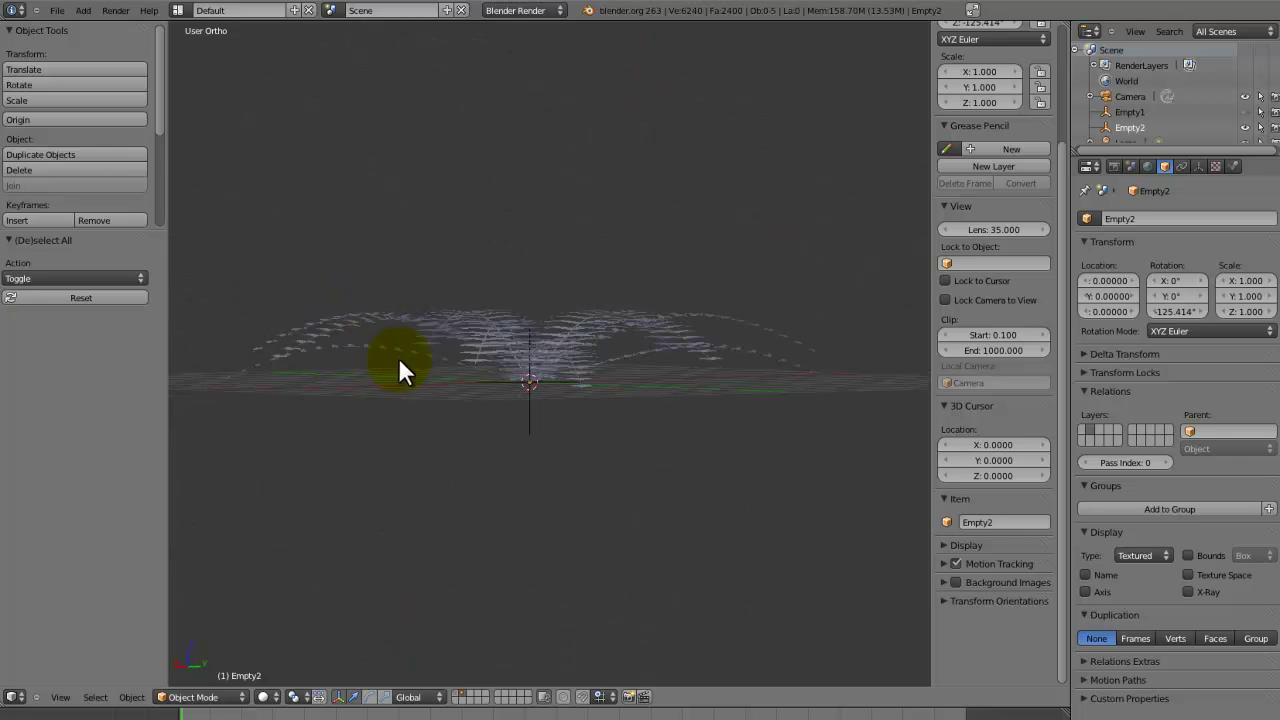
{"action": "key", "text": "alt+h"}
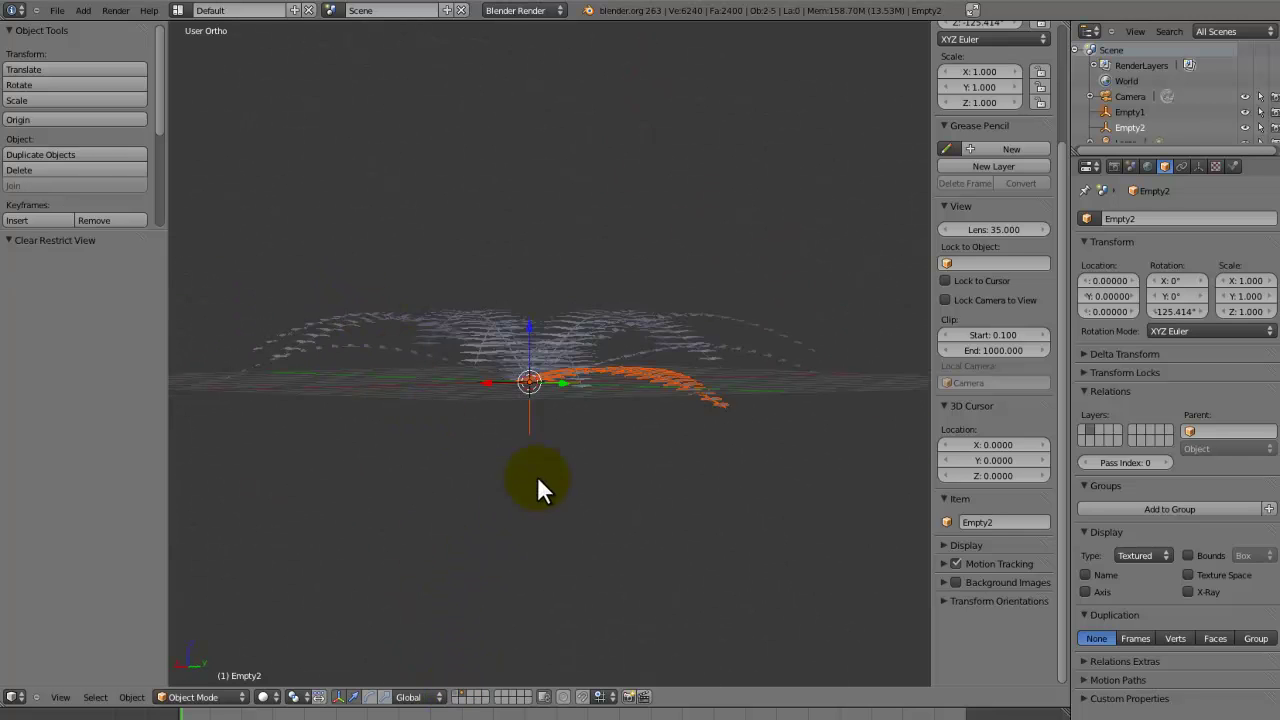
{"action": "middle_click_drag", "start_coordinate": [537, 476], "coordinate": [428, 480]}
{"action": "key", "text": "a"}
{"action": "right_click", "coordinate": [455, 372]}
{"action": "key", "text": "x"}
{"action": "left_click", "coordinate": [455, 374]}
- Apply the Array modifiers of both leaf rings
{"action": "middle_click_drag", "start_coordinate": [455, 374], "coordinate": [579, 424]}
{"action": "right_click", "coordinate": [623, 393]}
{"action": "left_click", "coordinate": [1128, 271]}
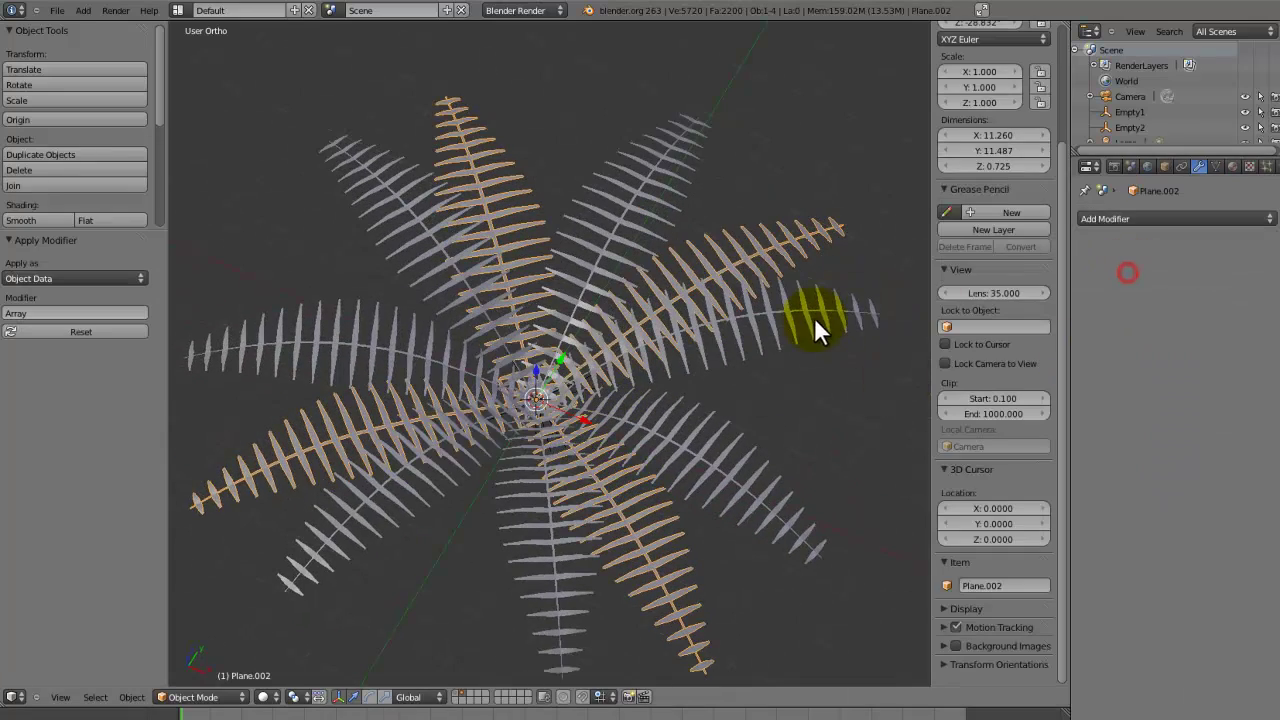
{"action": "right_click", "coordinate": [814, 317]}
{"action": "left_click", "coordinate": [1153, 271]}
- Delete both Empties at the fern's center
{"action": "middle_click_drag", "start_coordinate": [717, 500], "coordinate": [500, 431]}
{"action": "key", "text": "x"}
{"action": "left_click", "coordinate": [500, 431]}
{"action": "right_click", "coordinate": [521, 411]}
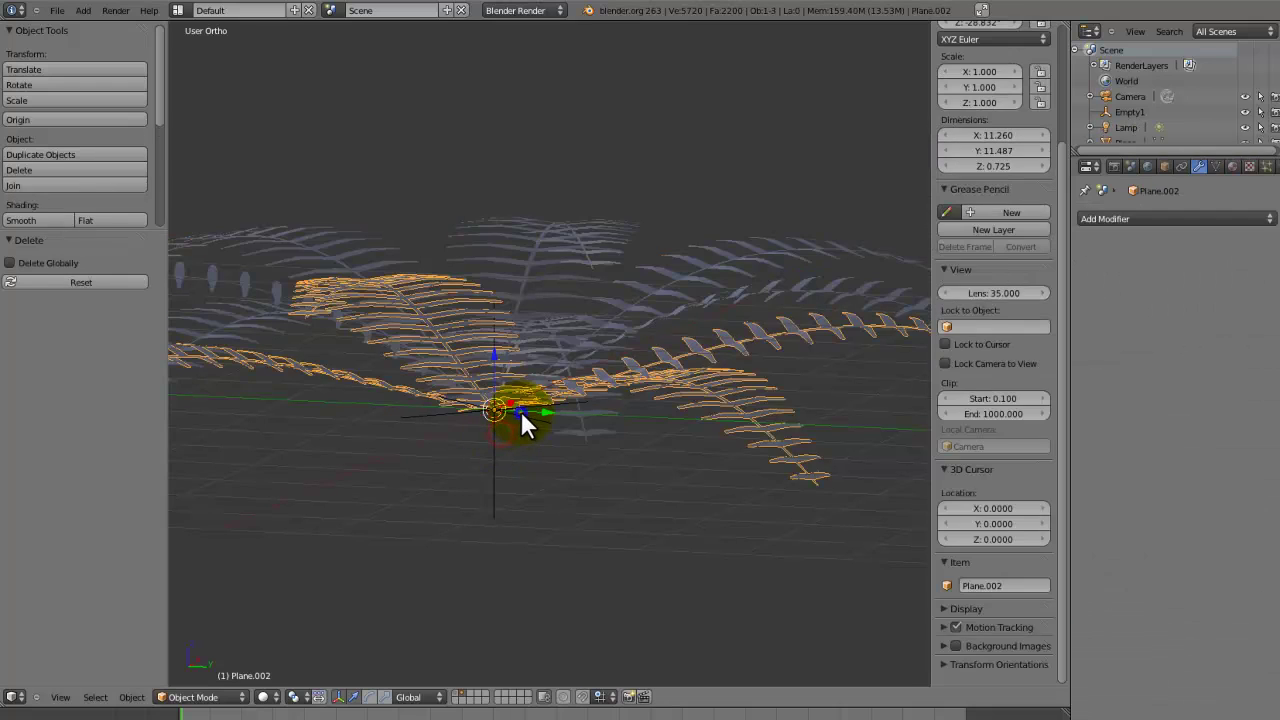
{"action": "right_click", "coordinate": [521, 417]}
{"action": "key", "text": "x"}
{"action": "left_click", "coordinate": [521, 419]}
- Join the two leaf rings into a single object
{"action": "middle_click_drag", "start_coordinate": [555, 443], "coordinate": [592, 414]}
{"action": "right_click", "coordinate": [598, 392]}
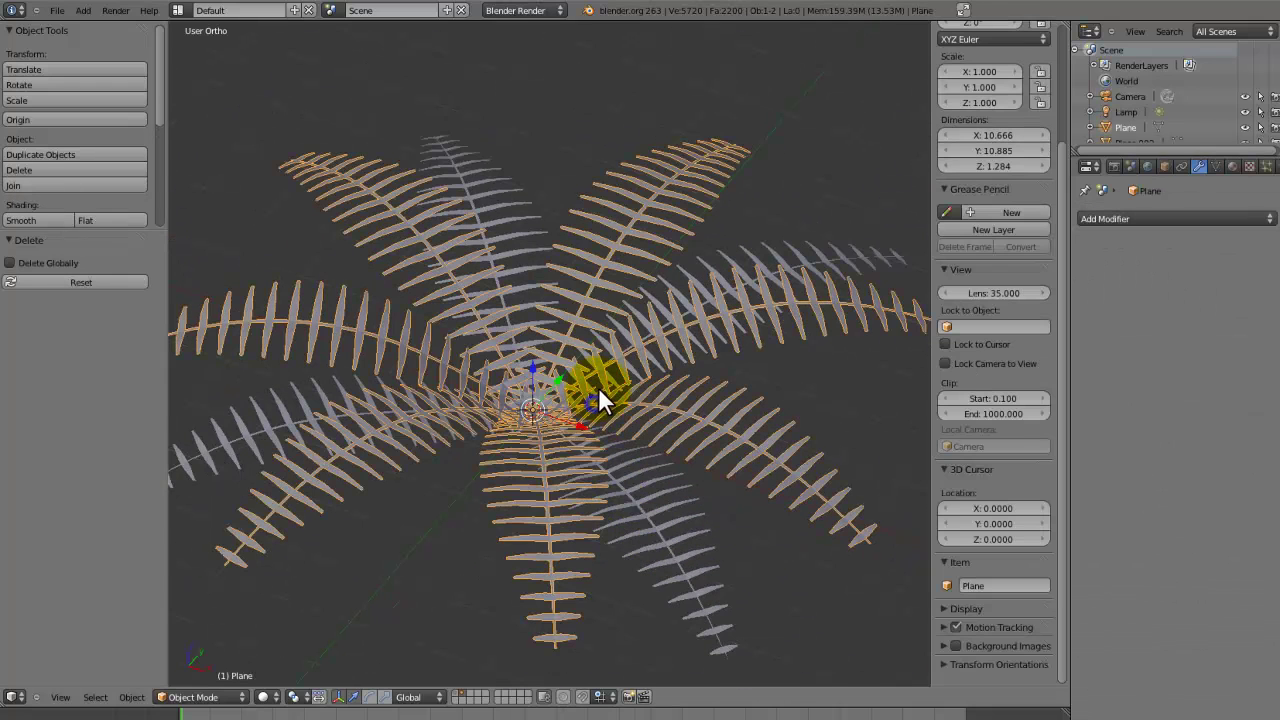
{"action": "right_click", "coordinate": [708, 277], "text": "shift"}
{"action": "key", "text": "ctrl+j"}
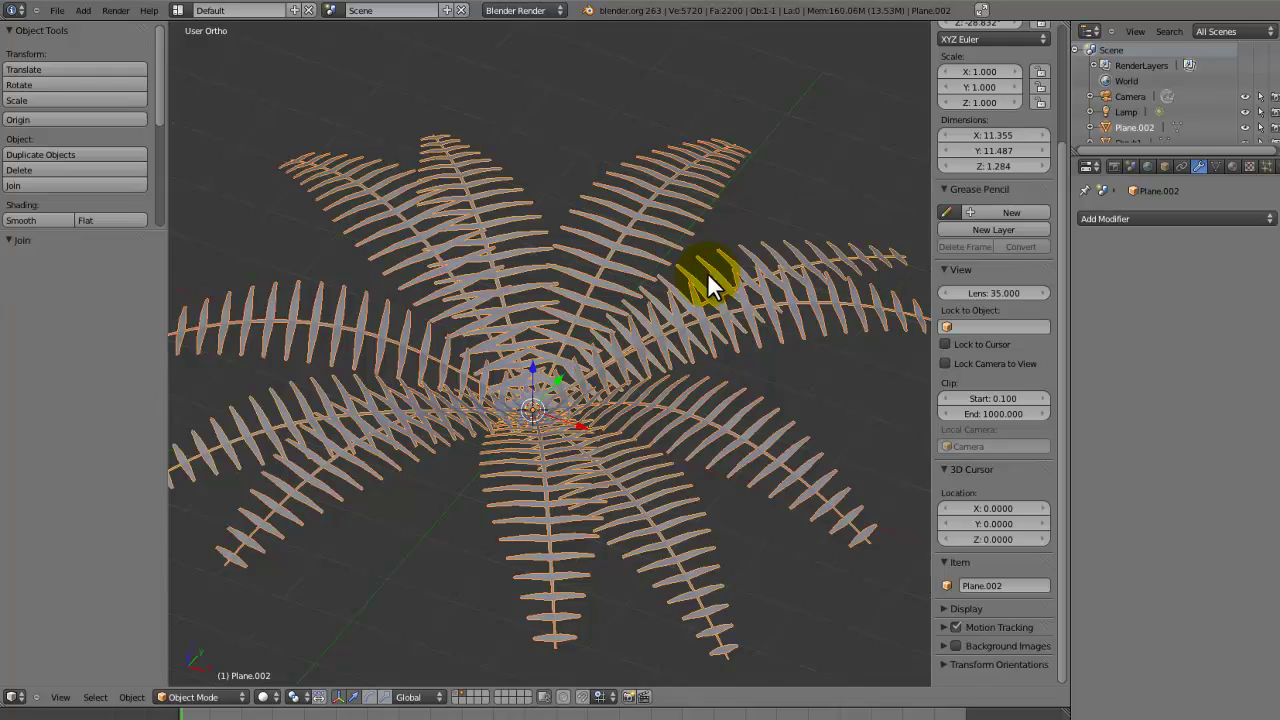
- Save the file with the joined fern, overwriting the existing version
{"action": "middle_click_drag", "start_coordinate": [708, 277], "coordinate": [367, 471]}
{"action": "key", "text": "ctrl+s"}
{"action": "left_click", "coordinate": [730, 306]}
{"action": "scroll", "coordinate": [779, 394], "scroll_direction": "up", "scroll_amount": 6}
{"action": "scroll", "coordinate": [443, 420], "scroll_direction": "down", "scroll_amount": 6}
{"action": "middle_click_drag", "start_coordinate": [443, 420], "coordinate": [624, 452]}
{"action": "scroll", "coordinate": [642, 495], "scroll_direction": "up", "scroll_amount": 5}
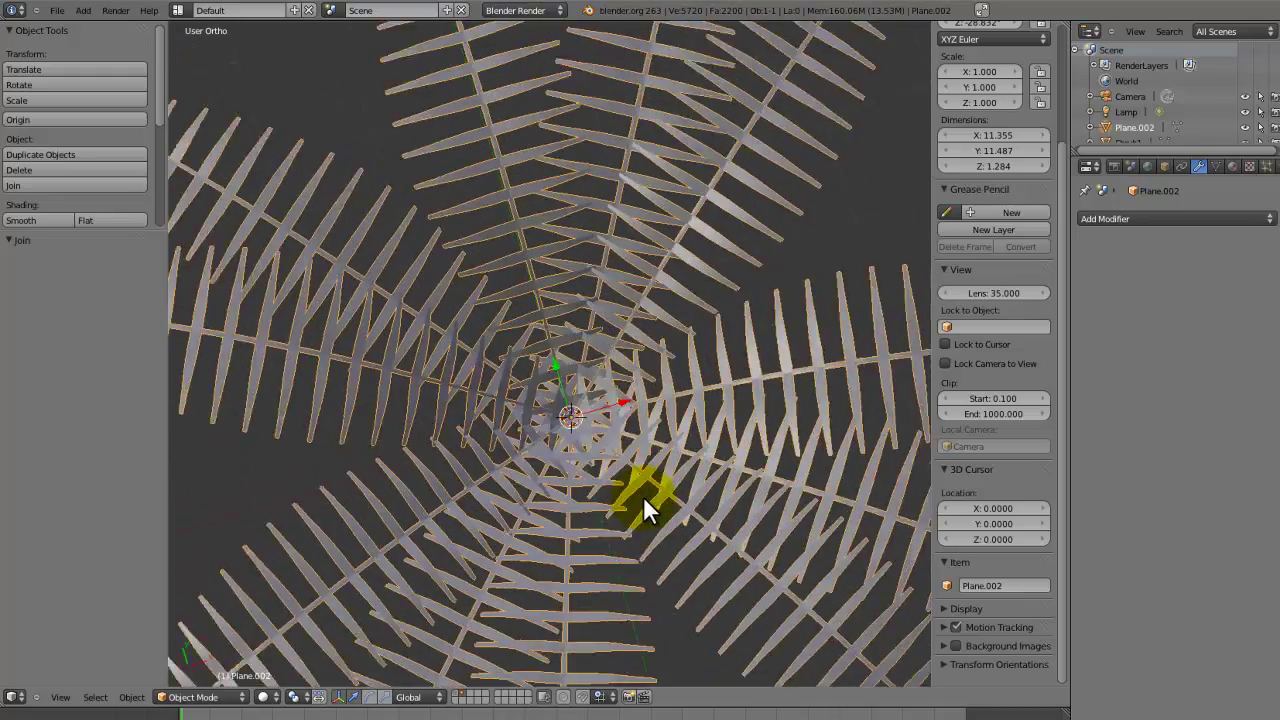
{"action": "scroll", "coordinate": [642, 495], "scroll_direction": "down", "scroll_amount": 5}
- Create a new material for the fern and name it Fern
{"action": "left_click", "coordinate": [1168, 218]}
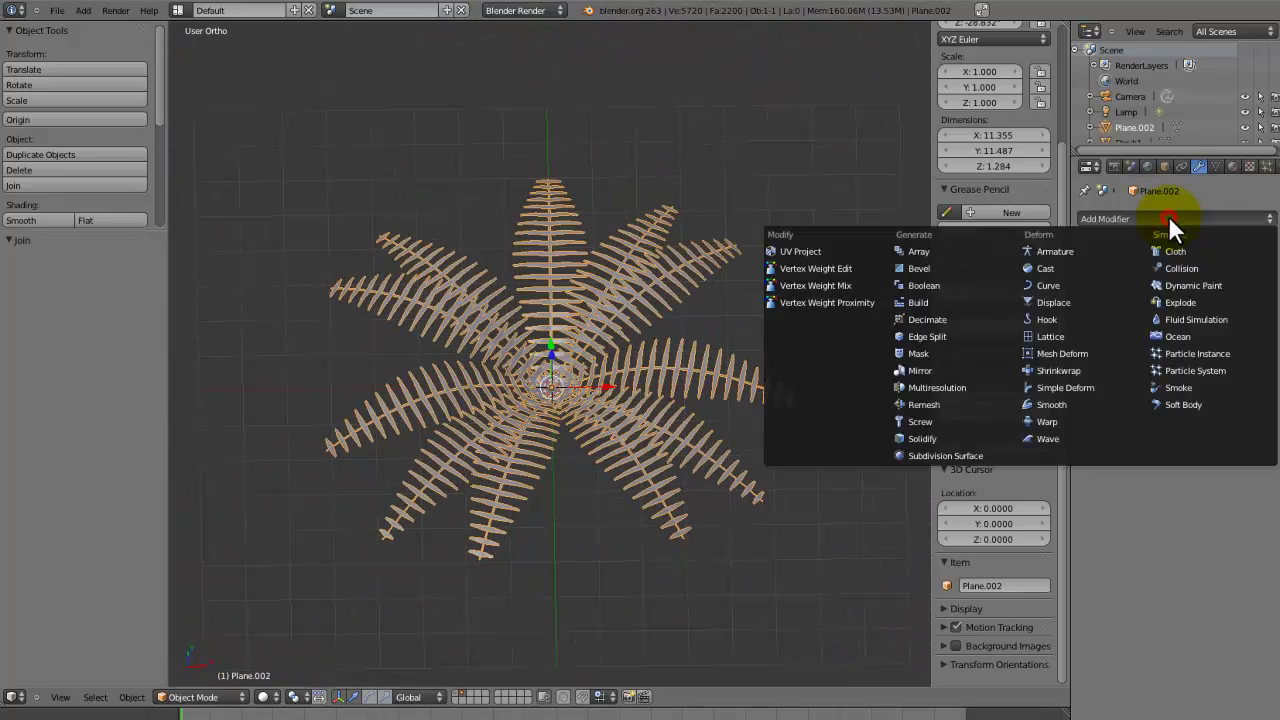
{"action": "left_click", "coordinate": [1232, 167]}
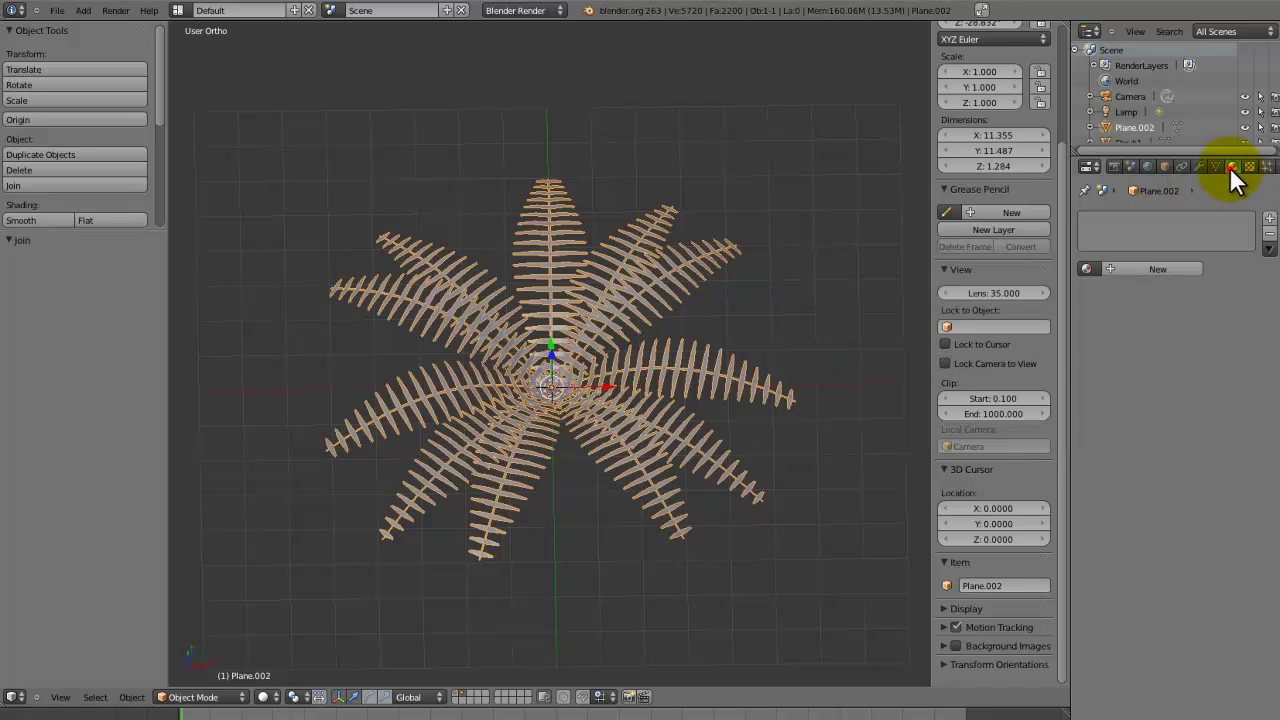
{"action": "left_click", "coordinate": [1156, 269]}
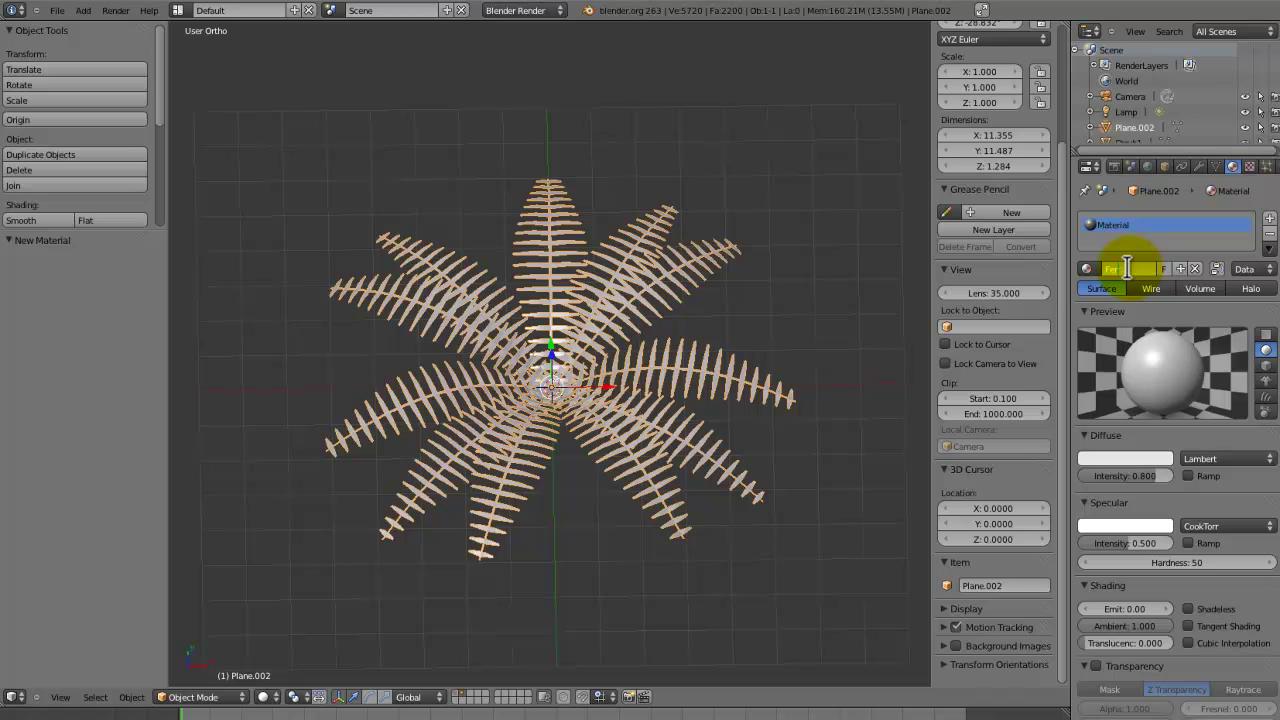
{"action": "type", "text": "FernLeaf"}
{"action": "key", "text": "Return"}
- Save the file with the new fern material, overwriting the existing version
{"action": "scroll", "coordinate": [384, 464], "scroll_direction": "up", "scroll_amount": 3}
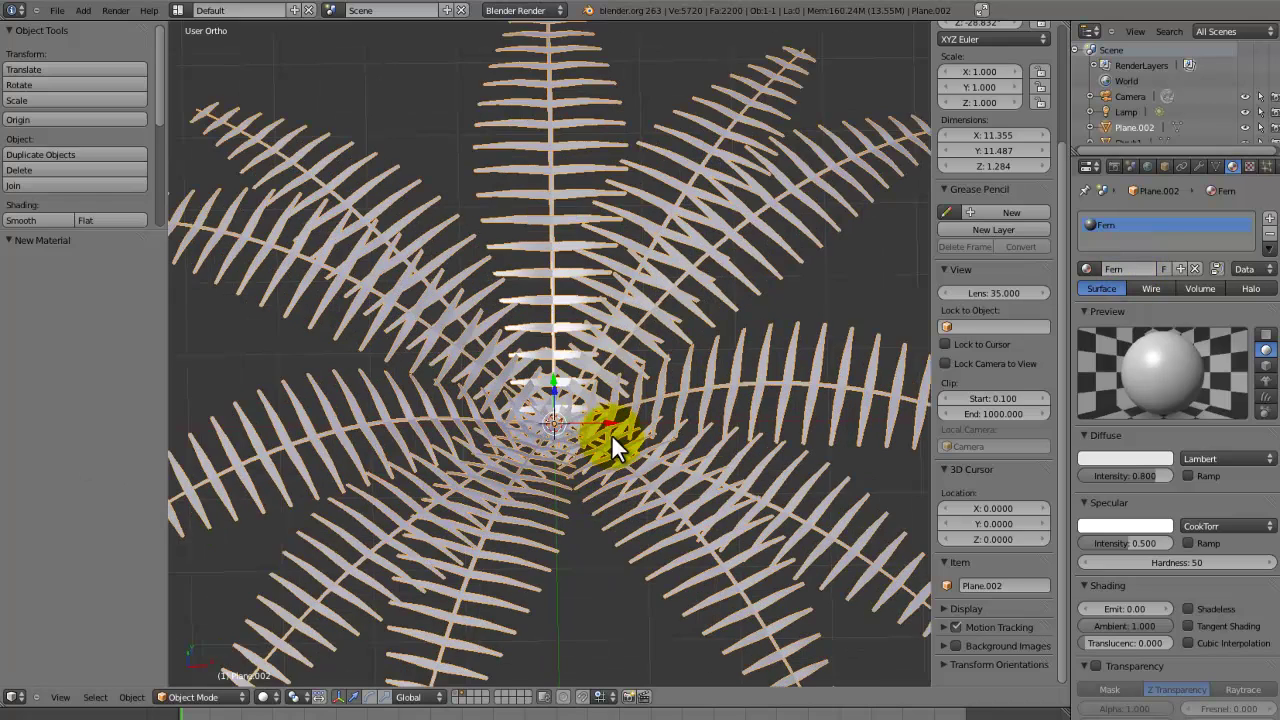
{"action": "middle_click_drag", "start_coordinate": [611, 434], "coordinate": [696, 432]}
{"action": "key", "text": "ctrl+s"}
{"action": "left_click", "coordinate": [699, 382]}
{"action": "scroll", "coordinate": [701, 384], "scroll_direction": "down", "scroll_amount": 3}
{"action": "scroll", "coordinate": [696, 432], "scroll_direction": "up", "scroll_amount": 2}
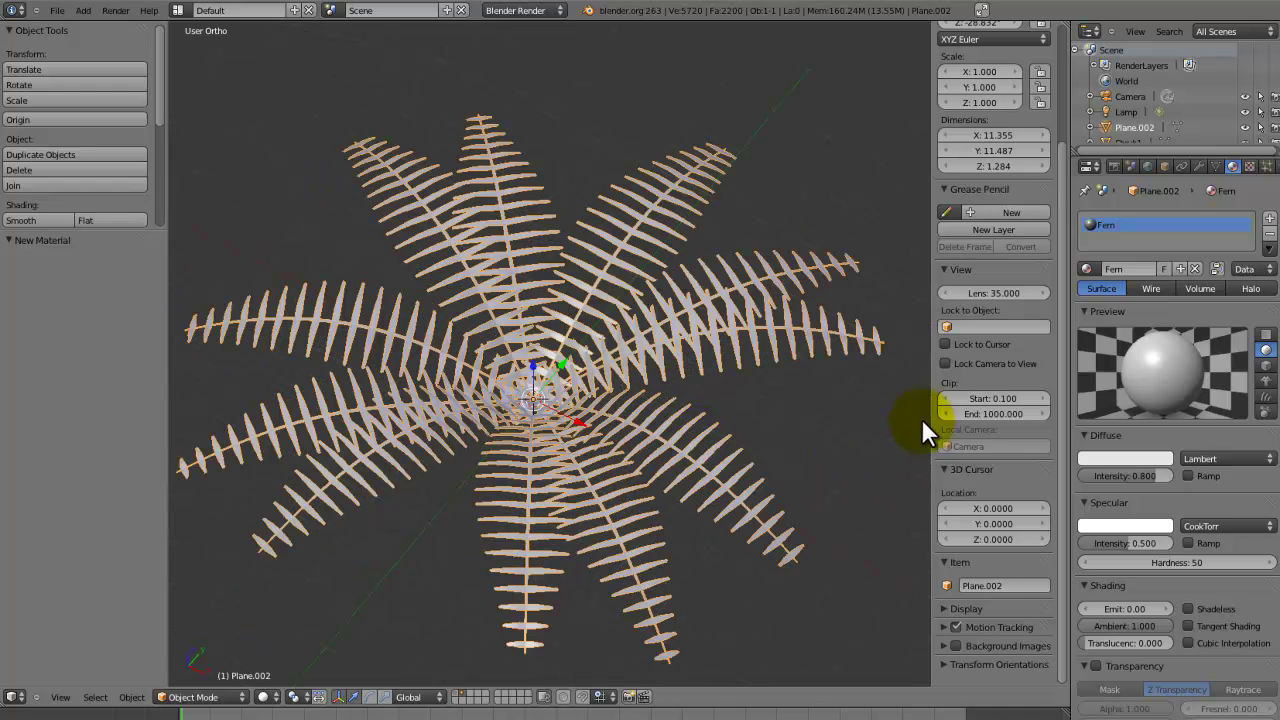
- Set the Fern material's diffuse color to a dark, slightly yellowish green
{"action": "left_click", "coordinate": [1127, 457]}
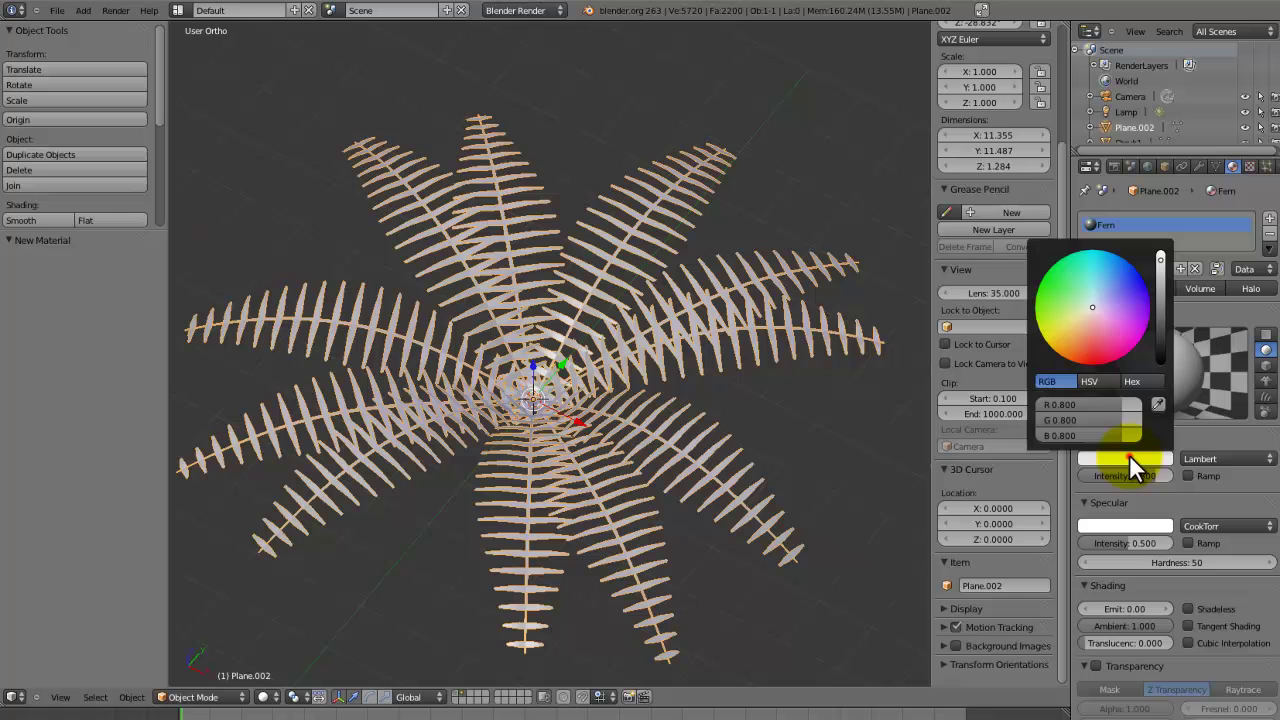
{"action": "left_click", "coordinate": [1046, 296]}
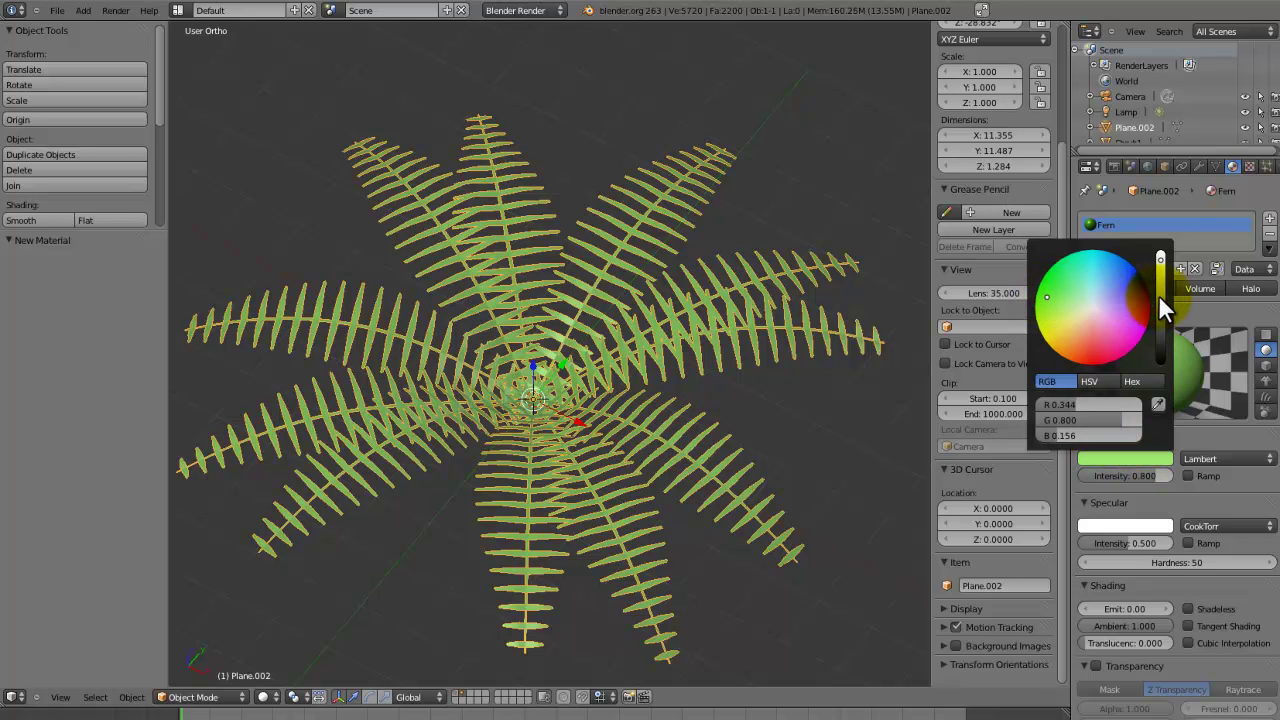
{"action": "mouse_move", "coordinate": [1158, 294]}
{"action": "left_mouse_down"}
{"action": "mouse_move", "coordinate": [1161, 305]}
{"action": "mouse_move", "coordinate": [1130, 318]}
{"action": "mouse_move", "coordinate": [1167, 286]}
{"action": "mouse_move", "coordinate": [1160, 295]}
{"action": "left_mouse_up"}
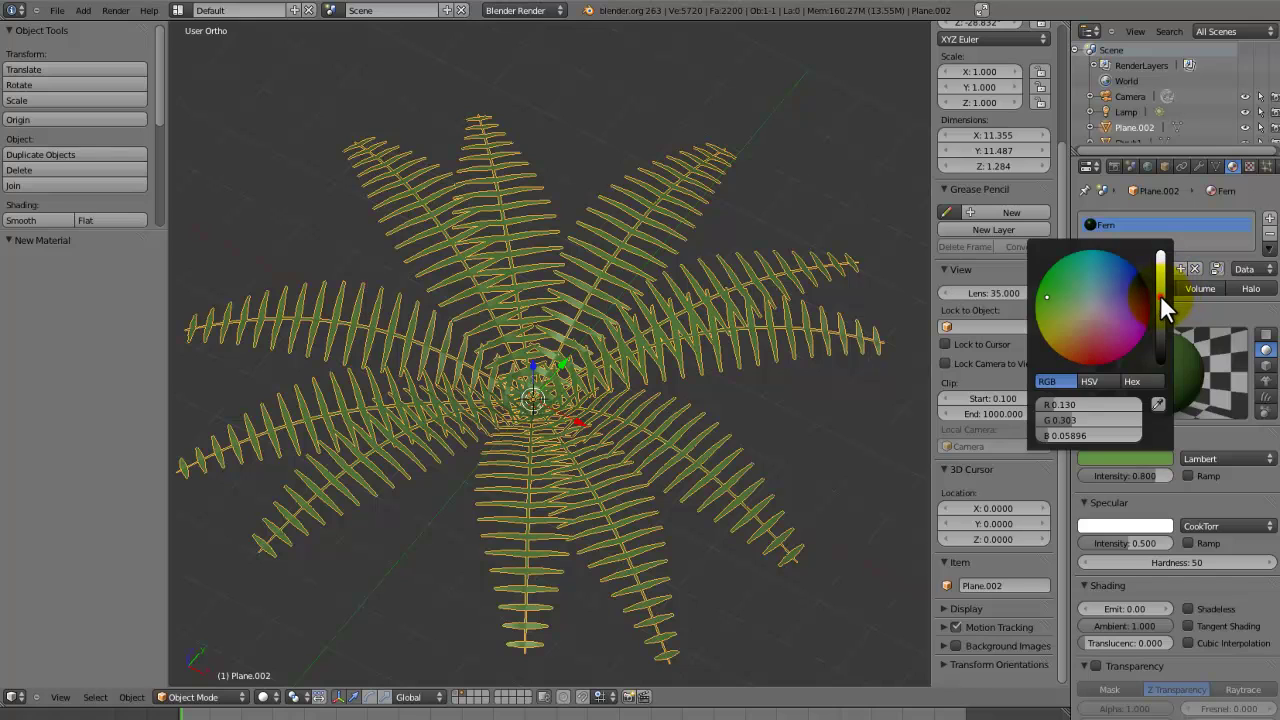
{"action": "left_click", "coordinate": [1046, 304]}
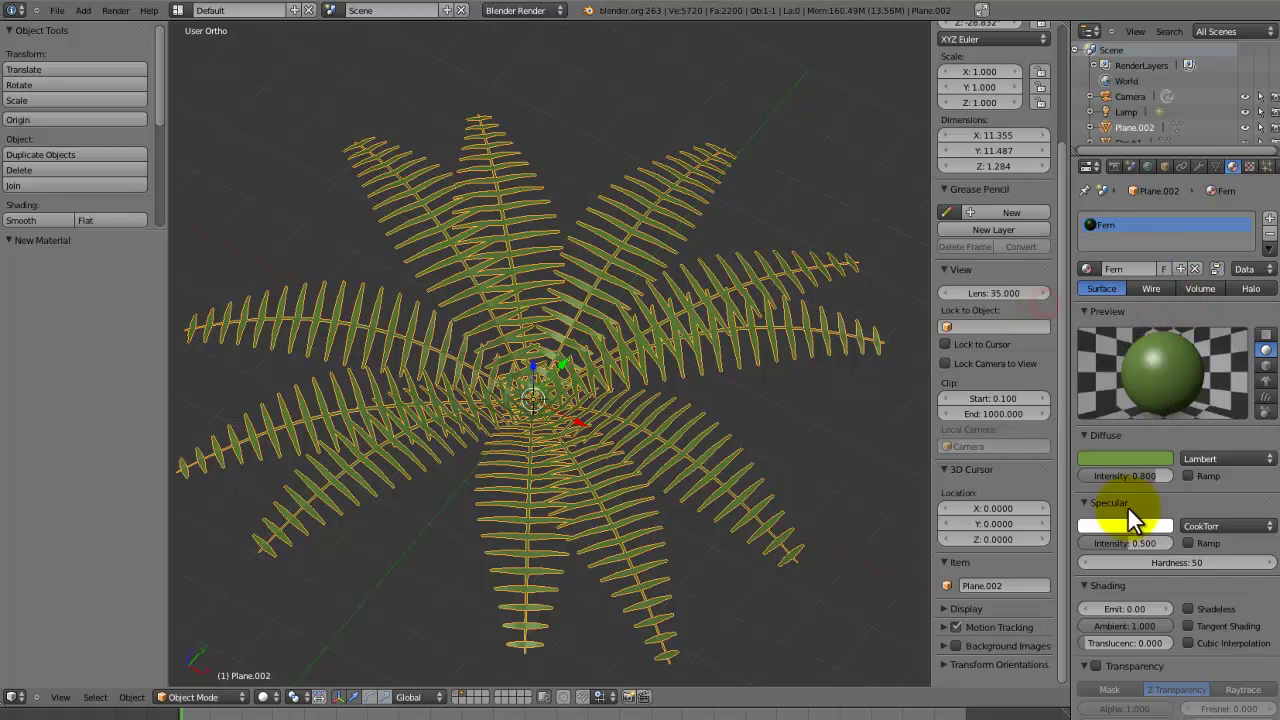
- Set the Fern material's specular hardness to 250 and save the file
{"action": "left_click", "coordinate": [1175, 562]}
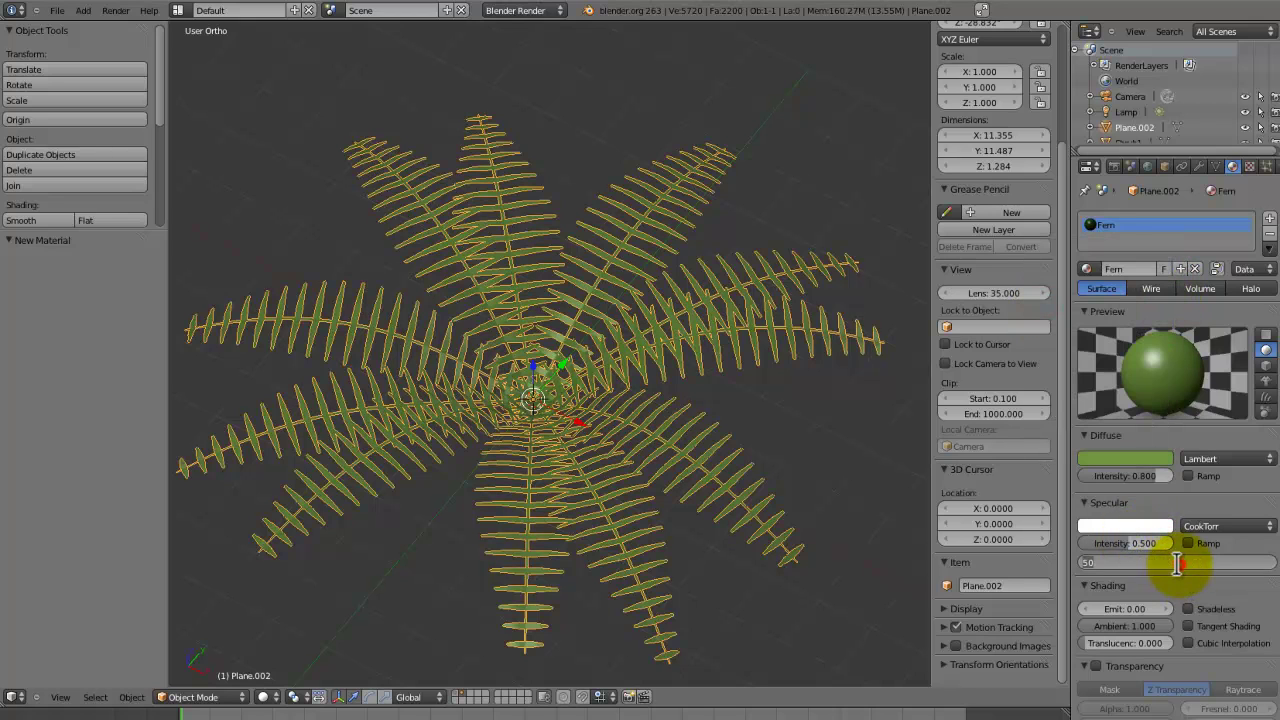
{"action": "key", "text": "Return"}
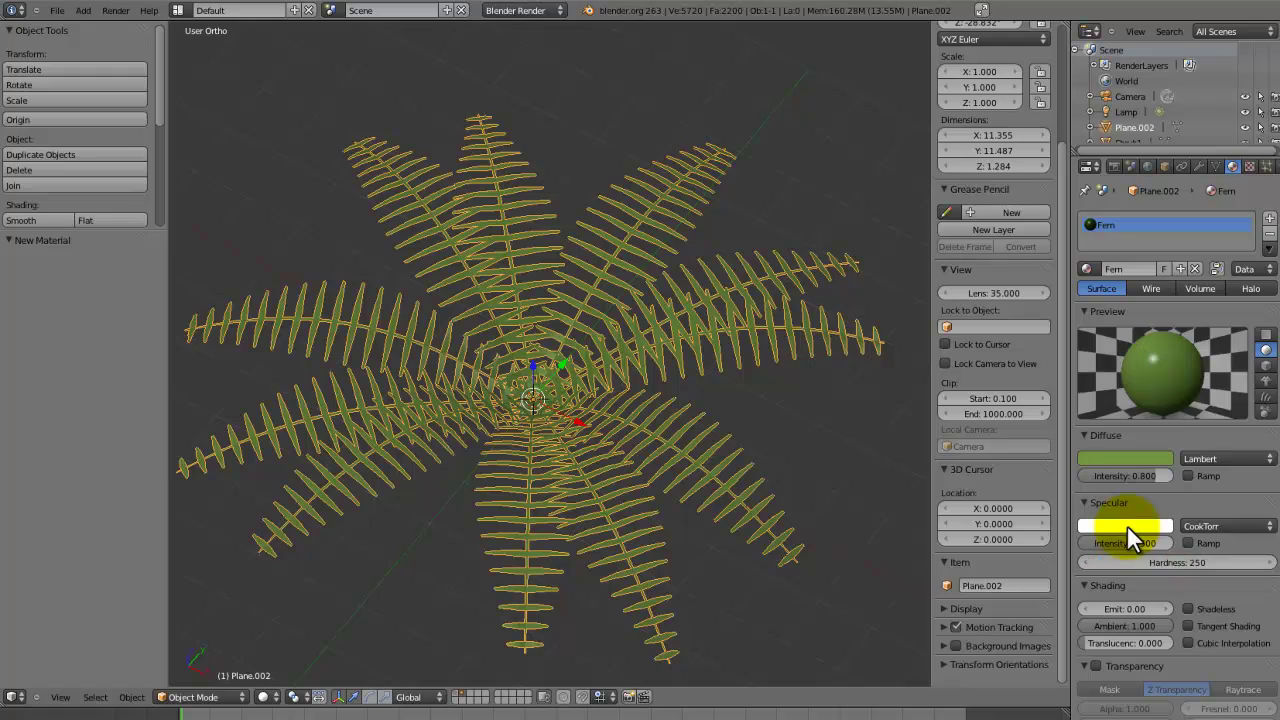
{"action": "key", "text": "ctrl+s"}
{"action": "left_click", "coordinate": [742, 237]}
- Scale the fern down to about 30% of its size and apply the scale
{"action": "middle_click_drag", "start_coordinate": [731, 308], "coordinate": [501, 334]}
{"action": "key", "text": "s"}
{"action": "left_click", "coordinate": [625, 440]}
{"action": "key", "text": "ctrl+a"}
{"action": "left_click", "coordinate": [548, 410]}
- Duplicate the fern and place the copy about 3.56 units away along the X axis
{"action": "key", "text": "KP_7"}
{"action": "key", "text": "shift+d"}
{"action": "key", "text": "x"}
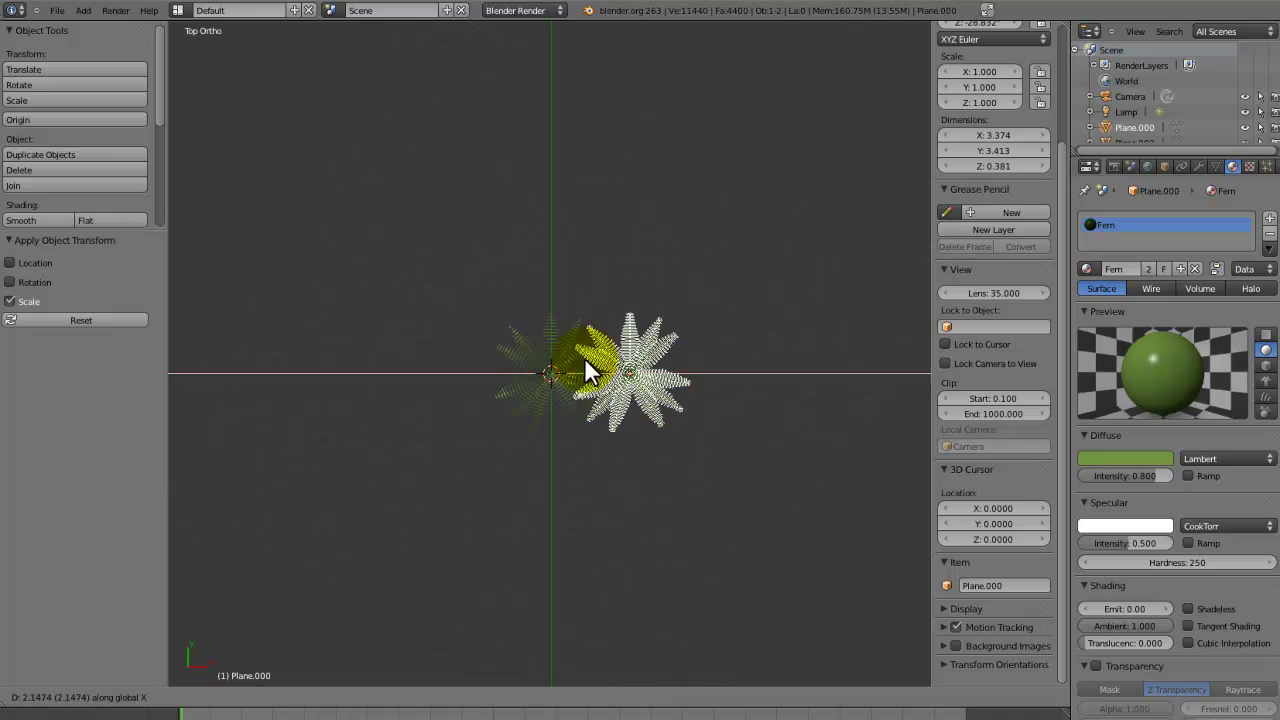
{"action": "left_click", "coordinate": [634, 364]}
{"action": "scroll", "coordinate": [571, 337], "scroll_direction": "up", "scroll_amount": 6}
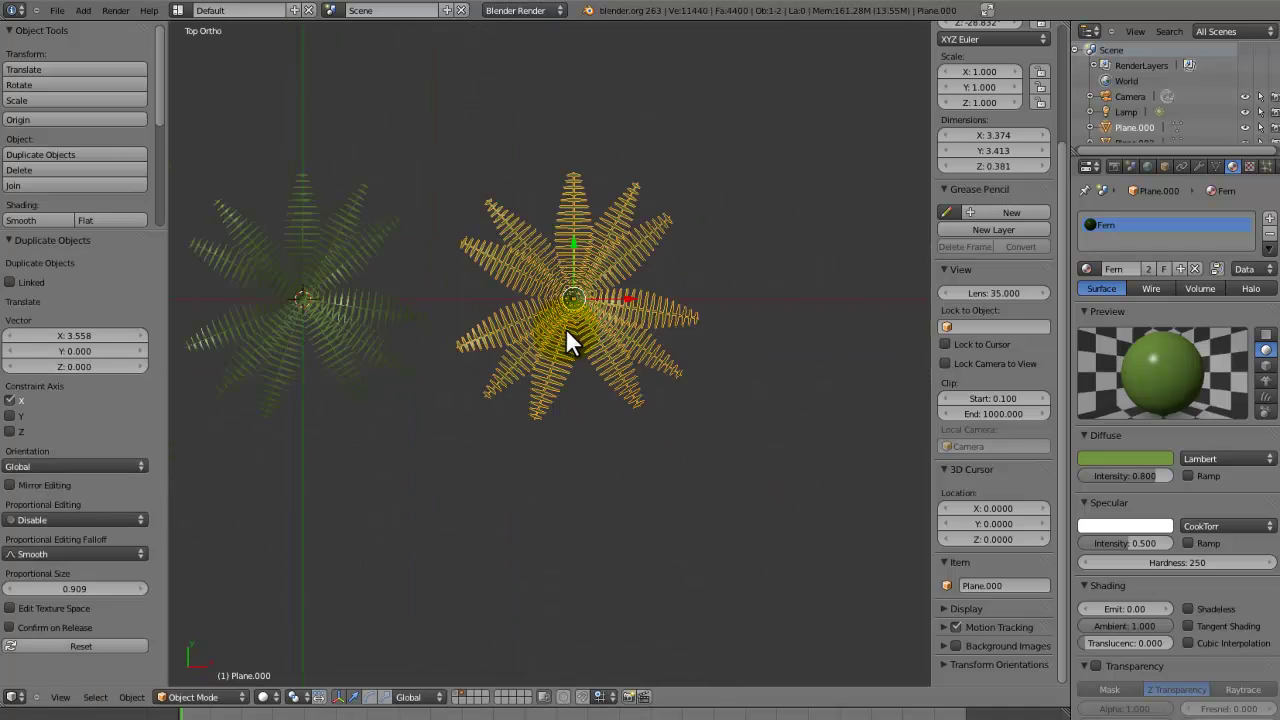
- In the copied fern's mesh, select the outer leaflets and stem of the frond pointing almost straight down in top view
{"action": "key", "text": "Tab"}
{"action": "right_click", "coordinate": [545, 482]}
{"action": "key", "text": "ctrl+l"}
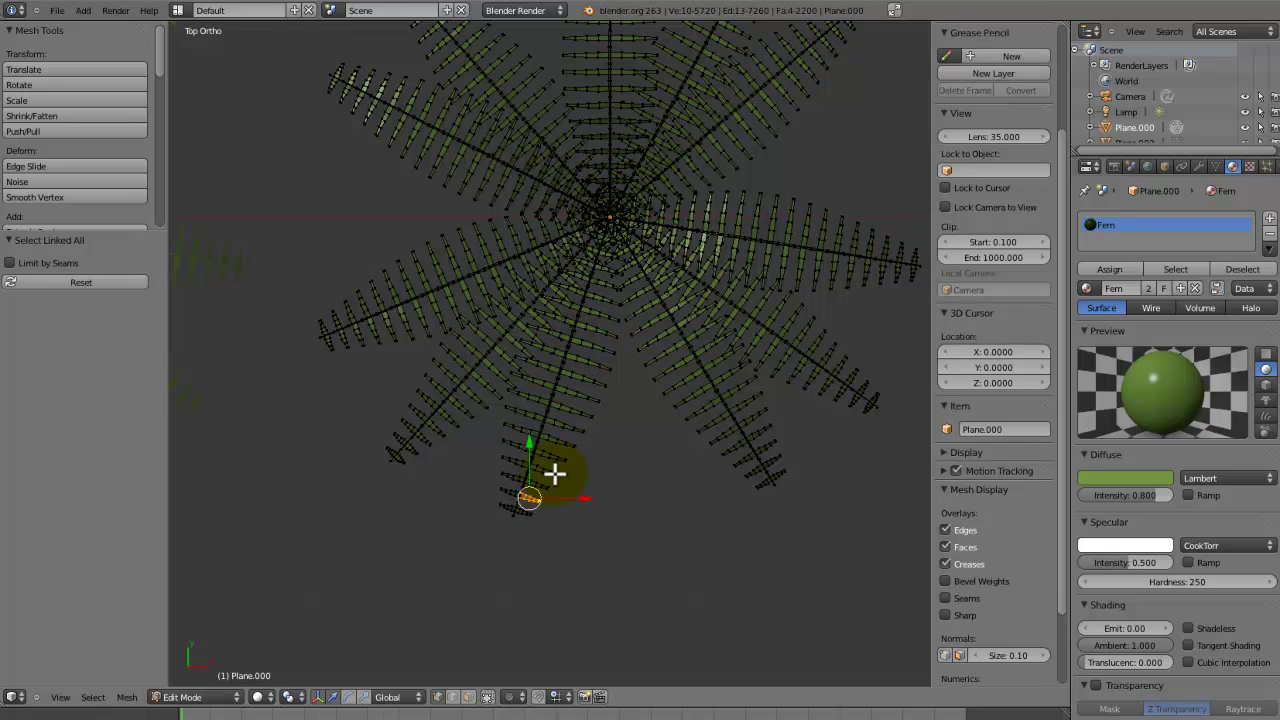
{"action": "scroll", "coordinate": [576, 471], "scroll_direction": "up", "scroll_amount": 6}
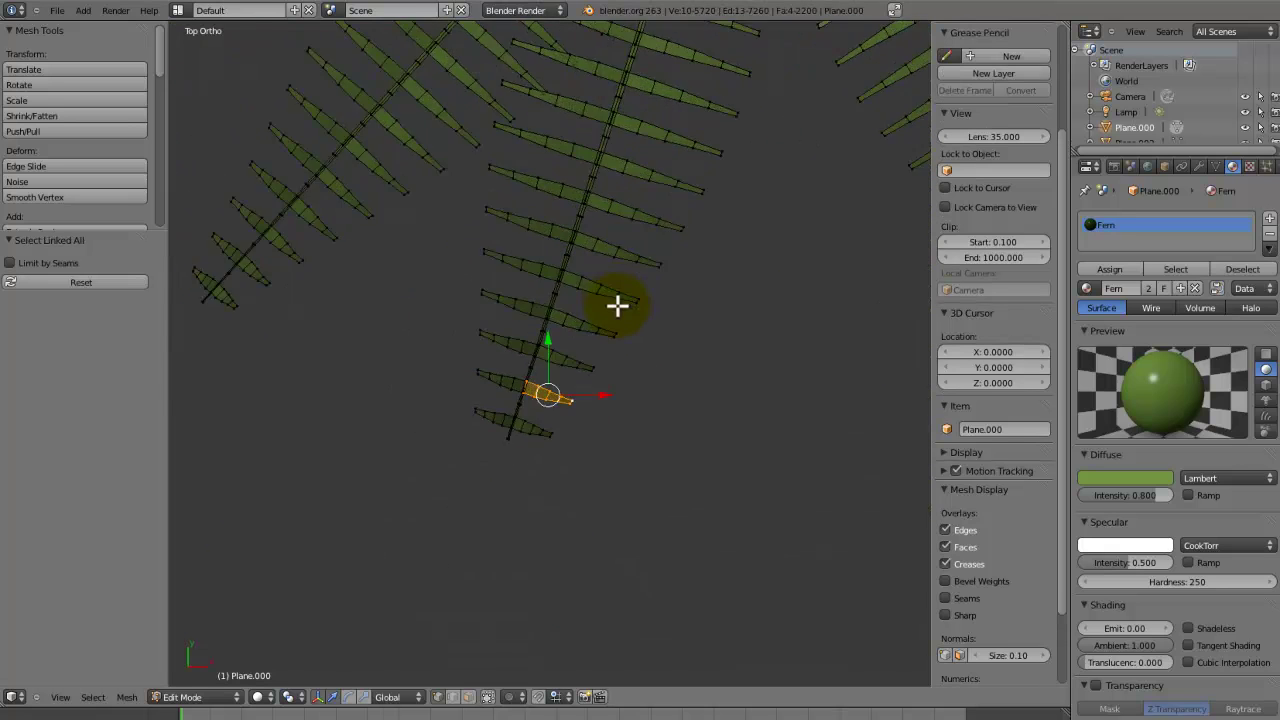
{"action": "key", "text": "b"}
{"action": "left_click_drag", "start_coordinate": [597, 429], "coordinate": [380, 586]}
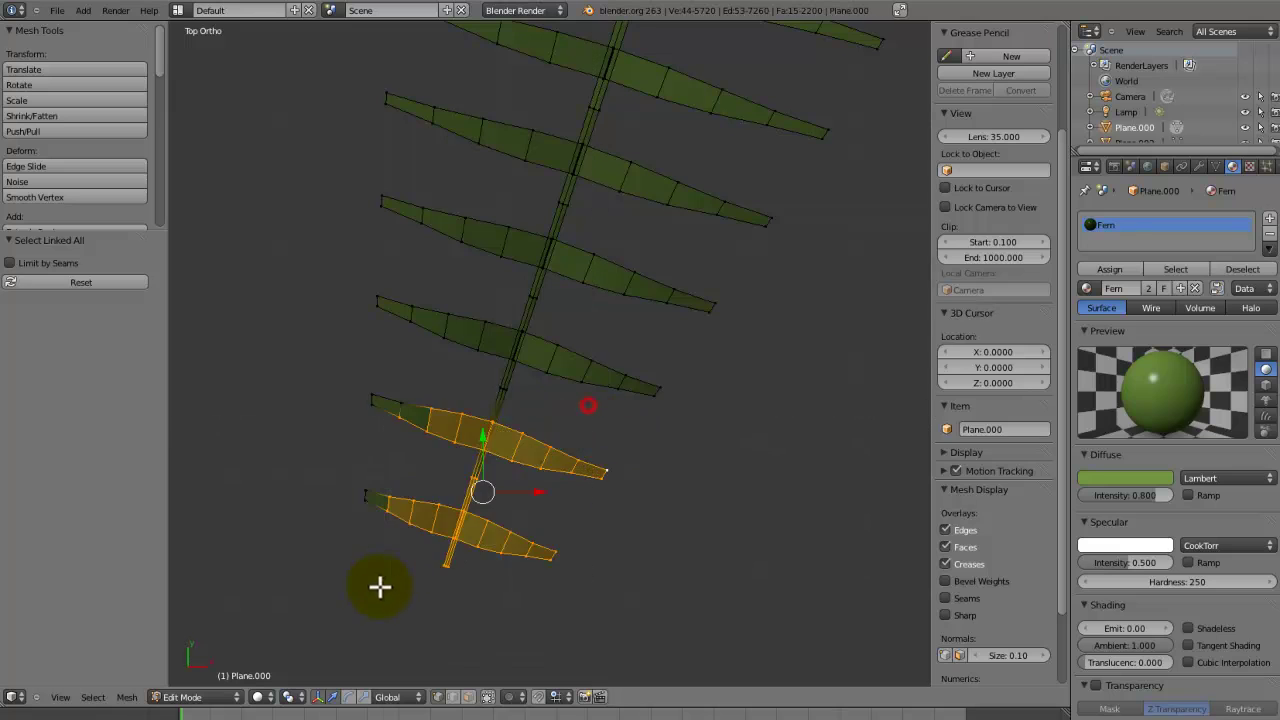
{"action": "scroll", "coordinate": [603, 406], "scroll_direction": "down", "scroll_amount": 7}
{"action": "scroll", "coordinate": [596, 403], "scroll_direction": "up", "scroll_amount": 2}
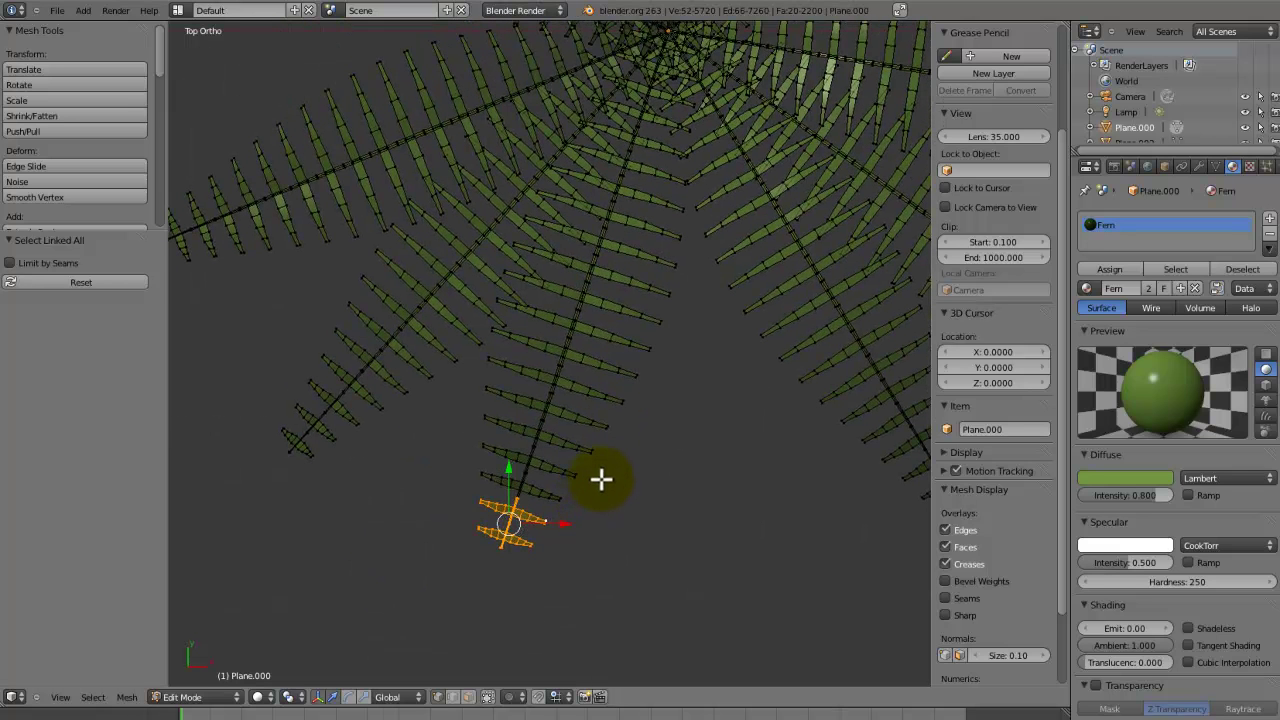
{"action": "scroll", "coordinate": [589, 354], "scroll_direction": "up", "scroll_amount": 3}
{"action": "key", "text": "b"}
{"action": "left_click_drag", "start_coordinate": [634, 294], "coordinate": [472, 680]}
{"action": "scroll", "coordinate": [520, 600], "scroll_direction": "down", "scroll_amount": 5}
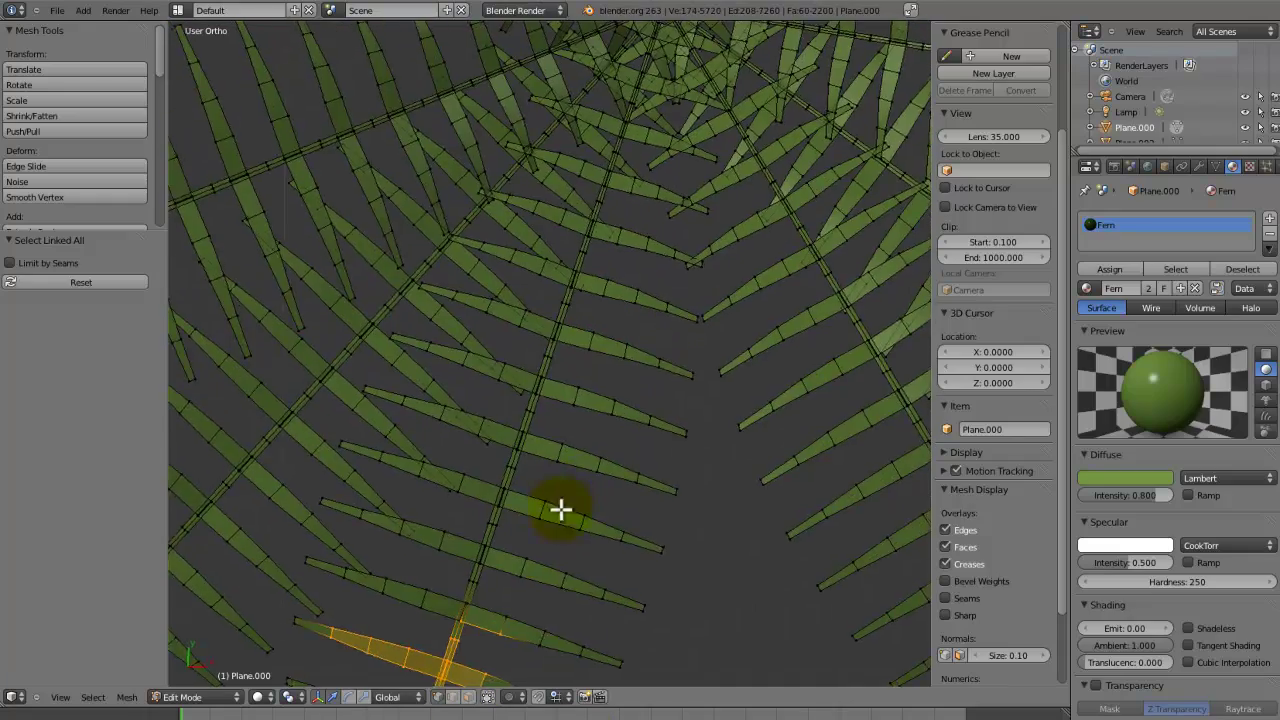
- Extend the selection along that frond's stem towards the centre, include the linked leaflets, and delete the selected vertices
{"action": "middle_click_drag", "start_coordinate": [563, 509], "coordinate": [743, 451]}
{"action": "scroll", "coordinate": [783, 440], "scroll_direction": "up", "scroll_amount": 4}
{"action": "key", "text": "b"}
{"action": "left_click_drag", "start_coordinate": [866, 451], "coordinate": [754, 492]}
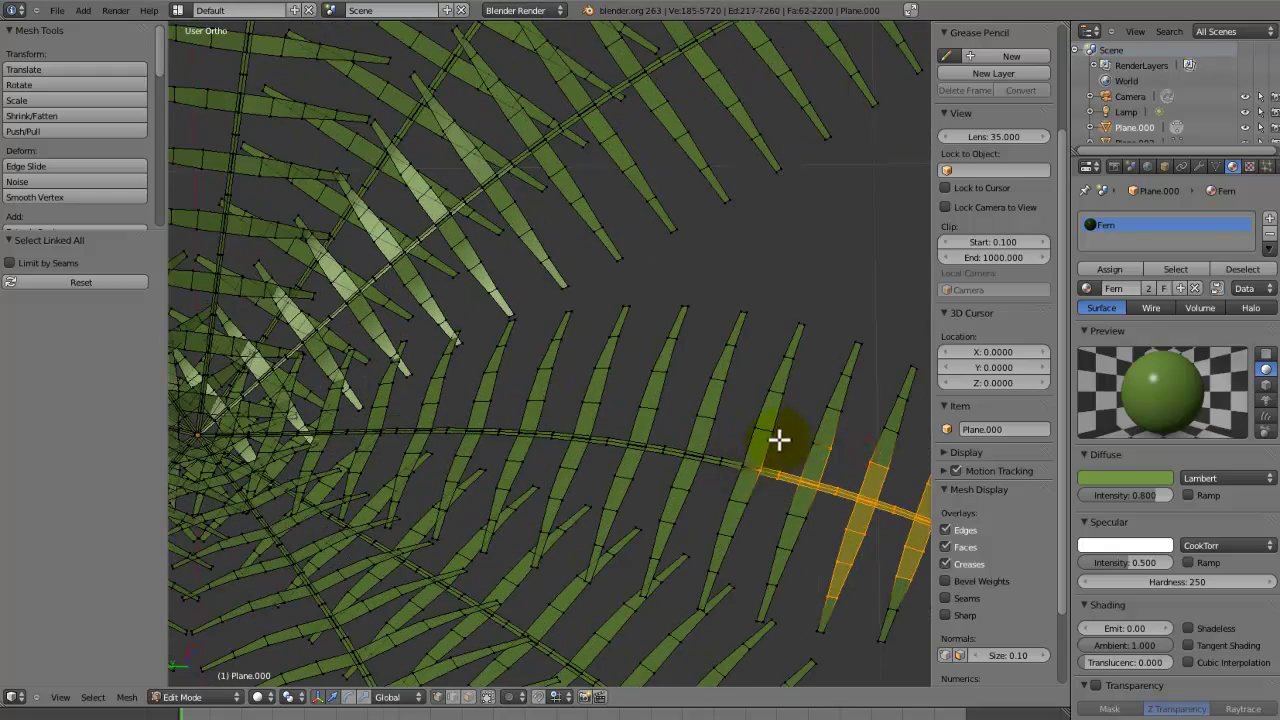
{"action": "key", "text": "b"}
{"action": "left_click_drag", "start_coordinate": [775, 440], "coordinate": [707, 474]}
{"action": "key", "text": "b"}
{"action": "left_click_drag", "start_coordinate": [733, 433], "coordinate": [617, 480]}
{"action": "key", "text": "b"}
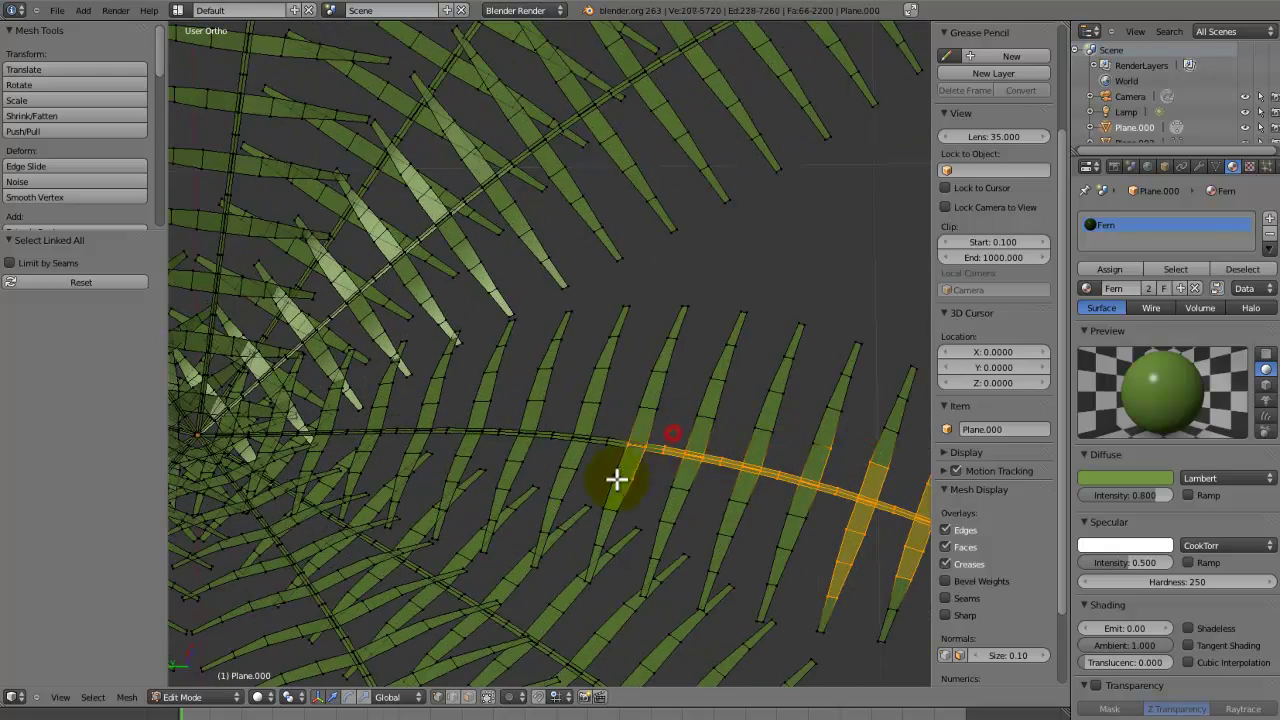
{"action": "key", "text": "b"}
{"action": "left_click_drag", "start_coordinate": [646, 429], "coordinate": [464, 445]}
{"action": "key", "text": "b"}
{"action": "key", "text": "b"}
{"action": "key", "text": "b"}
{"action": "middle_click_drag", "start_coordinate": [540, 409], "coordinate": [571, 451]}
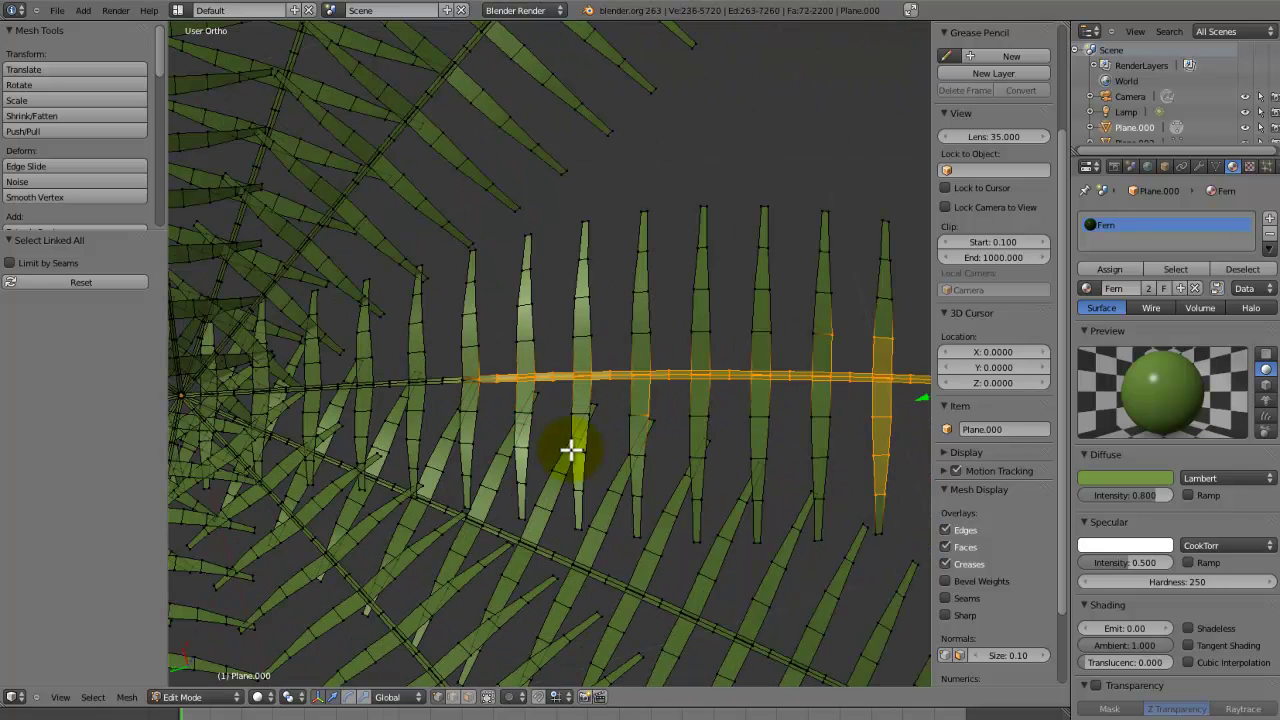
{"action": "key", "text": "x"}
{"action": "left_click", "coordinate": [571, 451]}
{"action": "scroll", "coordinate": [494, 371], "scroll_direction": "down", "scroll_amount": 6}
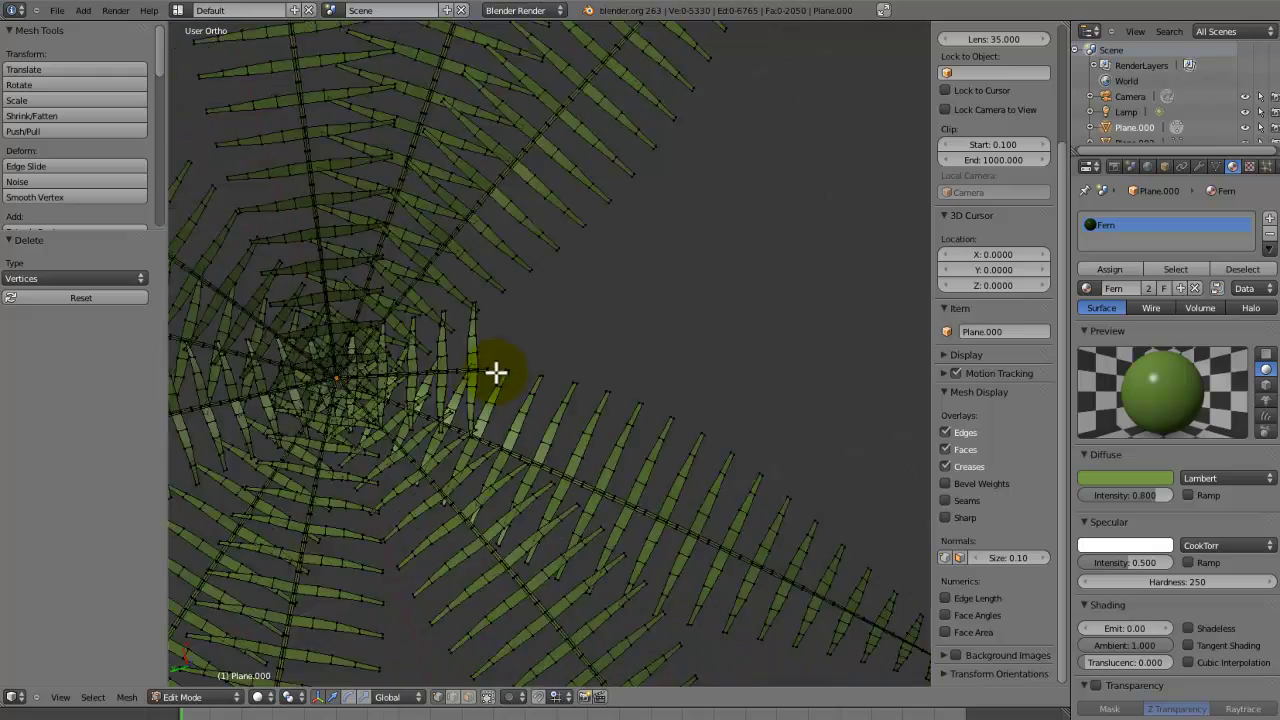
- Select the leftover leaflets on one side of the shortened frond with their linked geometry and delete their vertices
{"action": "scroll", "coordinate": [570, 354], "scroll_direction": "up", "scroll_amount": 5}
{"action": "key", "text": "KP_7"}
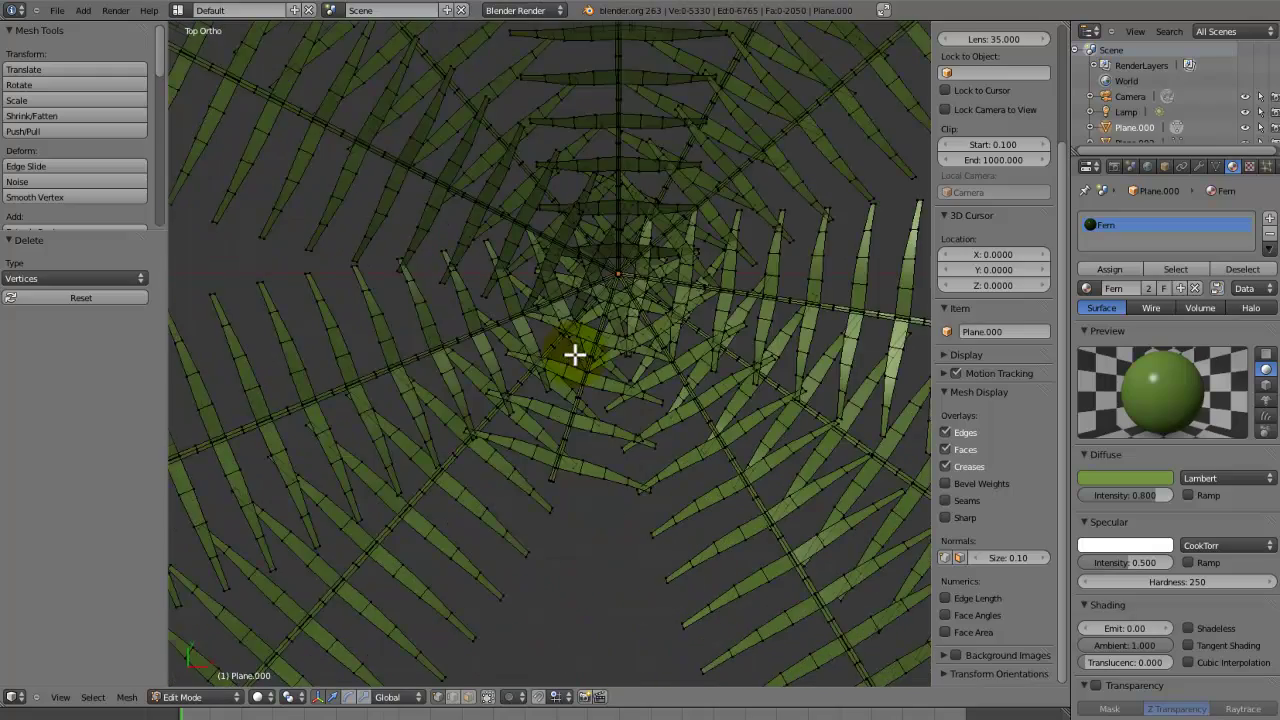
{"action": "right_click_drag", "start_coordinate": [575, 354], "coordinate": [569, 389]}
{"action": "right_click", "coordinate": [536, 322]}
{"action": "middle_click_drag", "start_coordinate": [588, 459], "coordinate": [538, 459]}
{"action": "scroll", "coordinate": [538, 459], "scroll_direction": "up", "scroll_amount": 2}
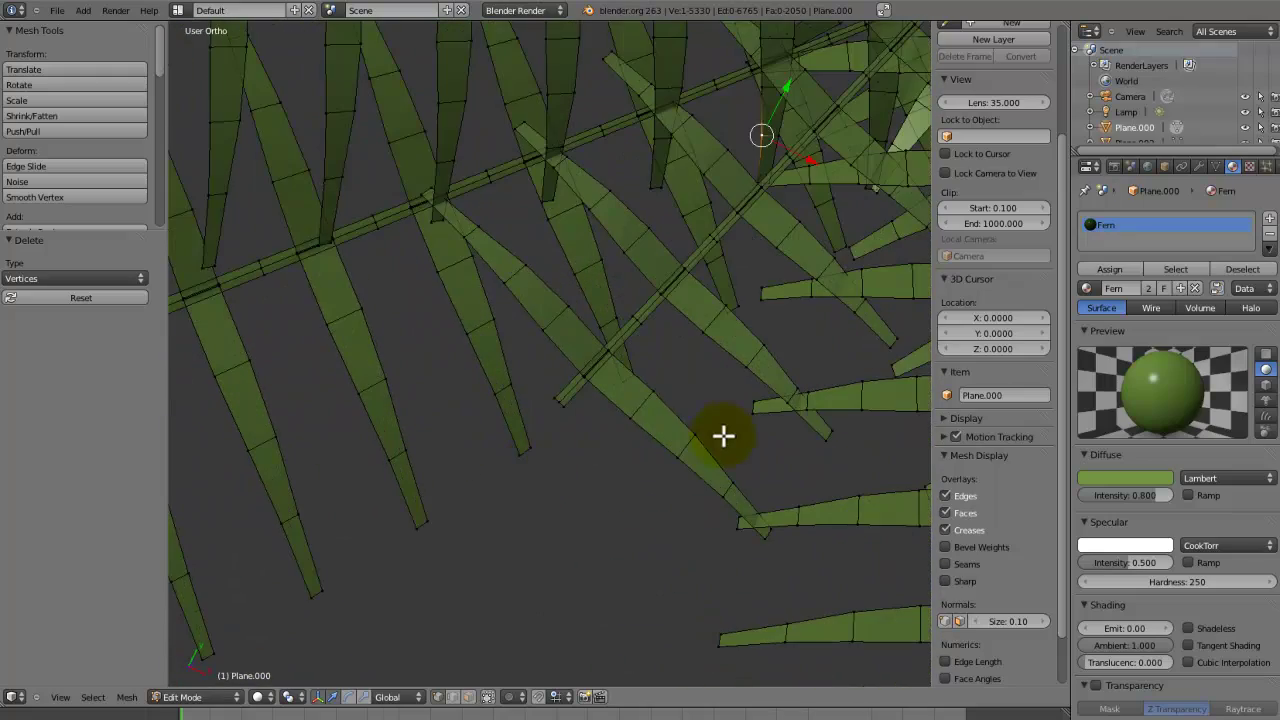
{"action": "right_click", "coordinate": [707, 431]}
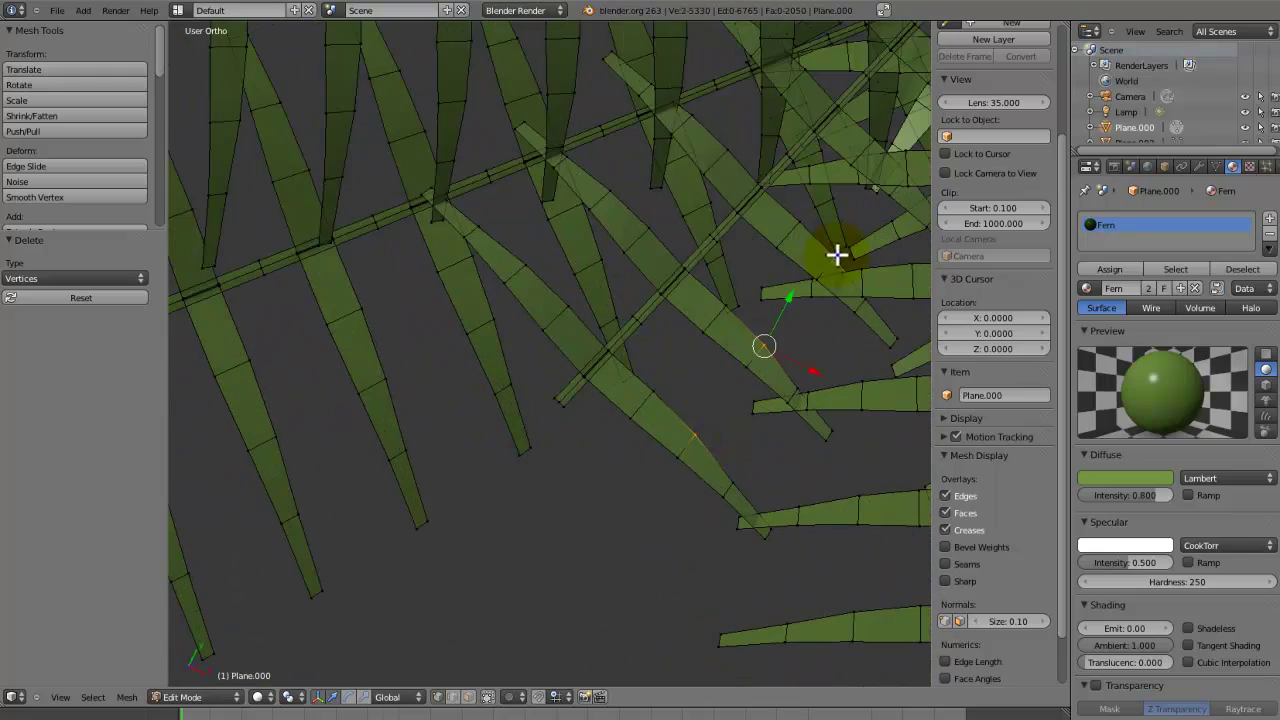
{"action": "middle_click_drag", "start_coordinate": [837, 255], "coordinate": [618, 430], "text": "shift"}
{"action": "middle_click_drag", "start_coordinate": [704, 311], "coordinate": [647, 314]}
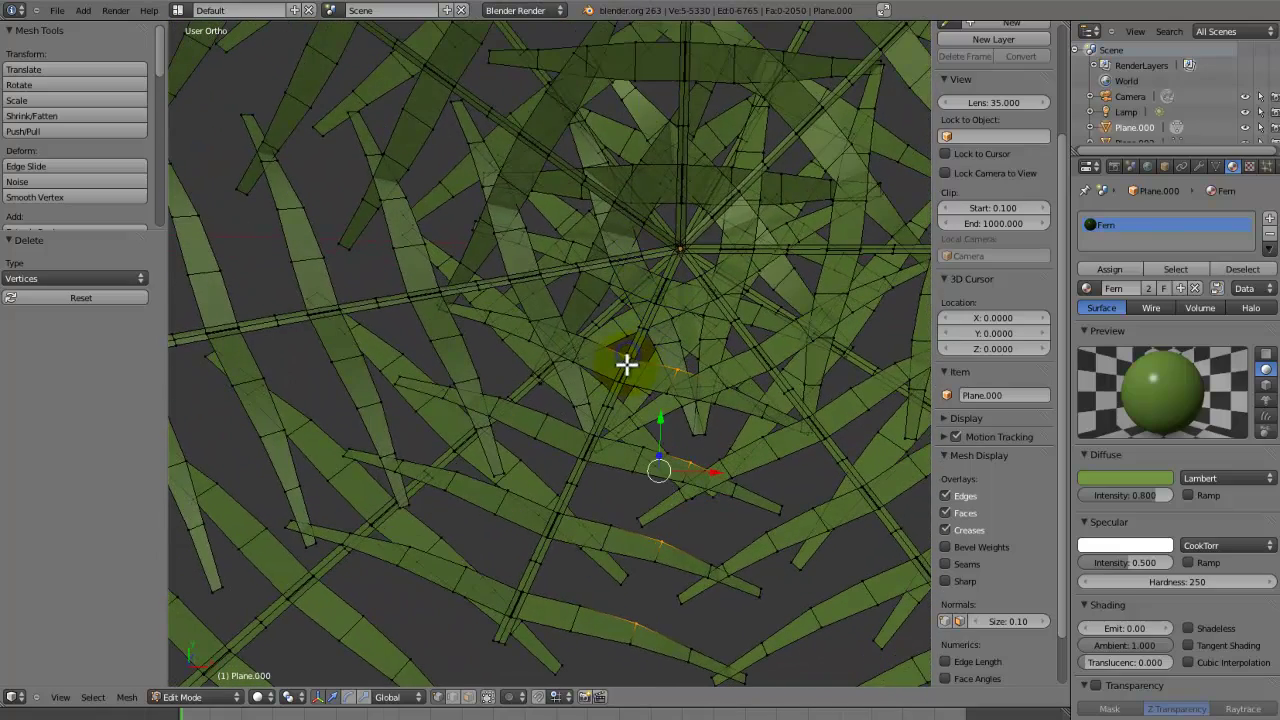
{"action": "right_click", "coordinate": [637, 357], "text": "shift"}
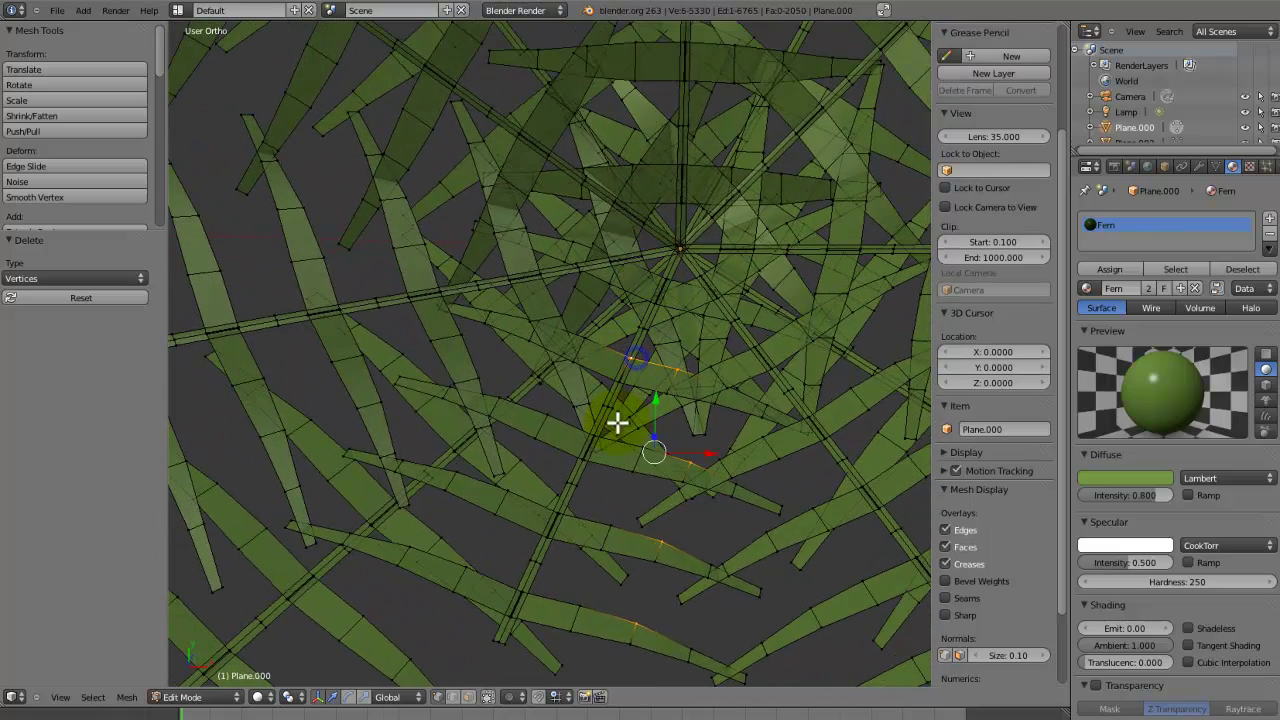
{"action": "right_click", "coordinate": [575, 363], "text": "shift"}
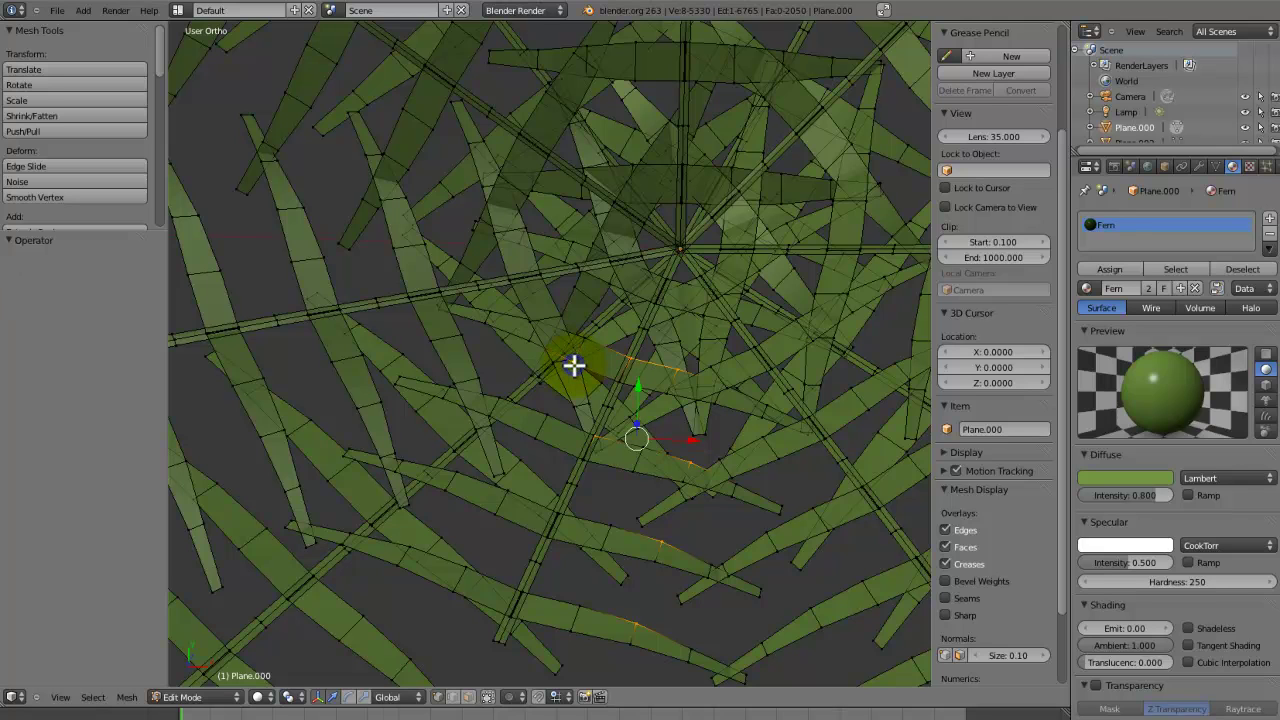
{"action": "key", "text": "ctrl+l"}
{"action": "key", "text": "x"}
{"action": "left_click", "coordinate": [574, 365]}
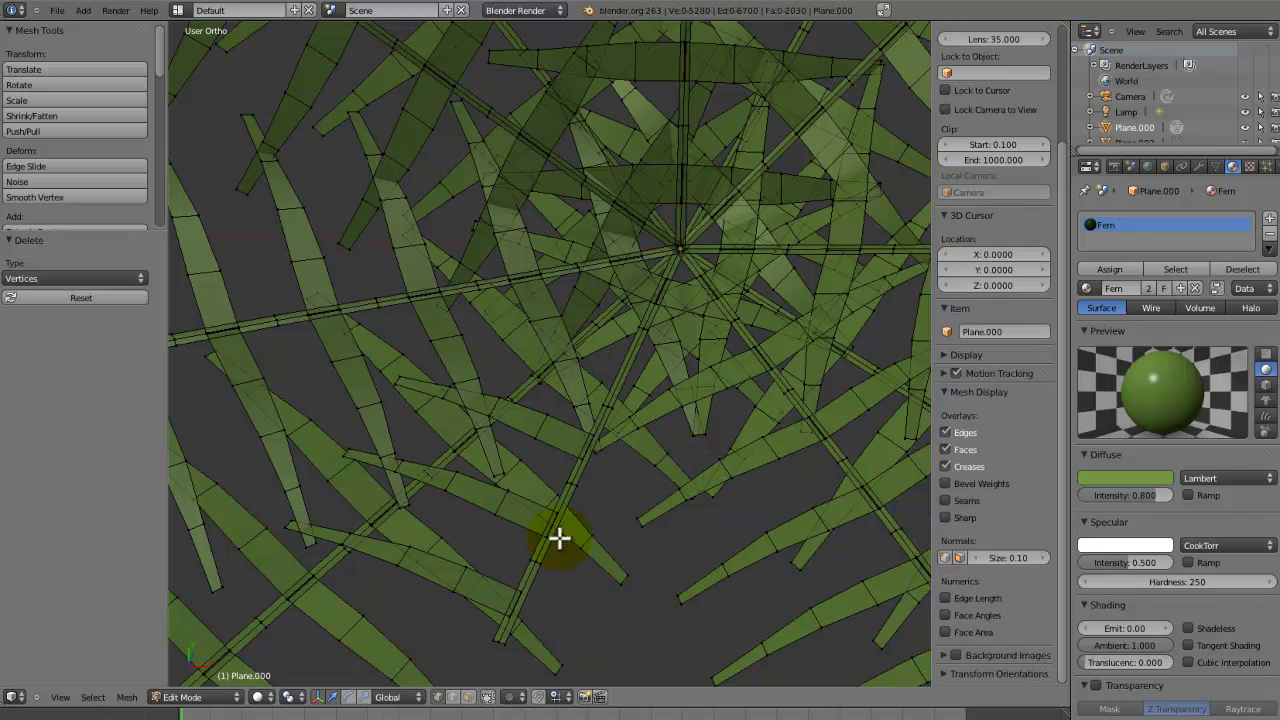
- Select the stub's end stem piece and the leaflets on its other side, including linked geometry, and delete their vertices
{"action": "right_click", "coordinate": [504, 644]}
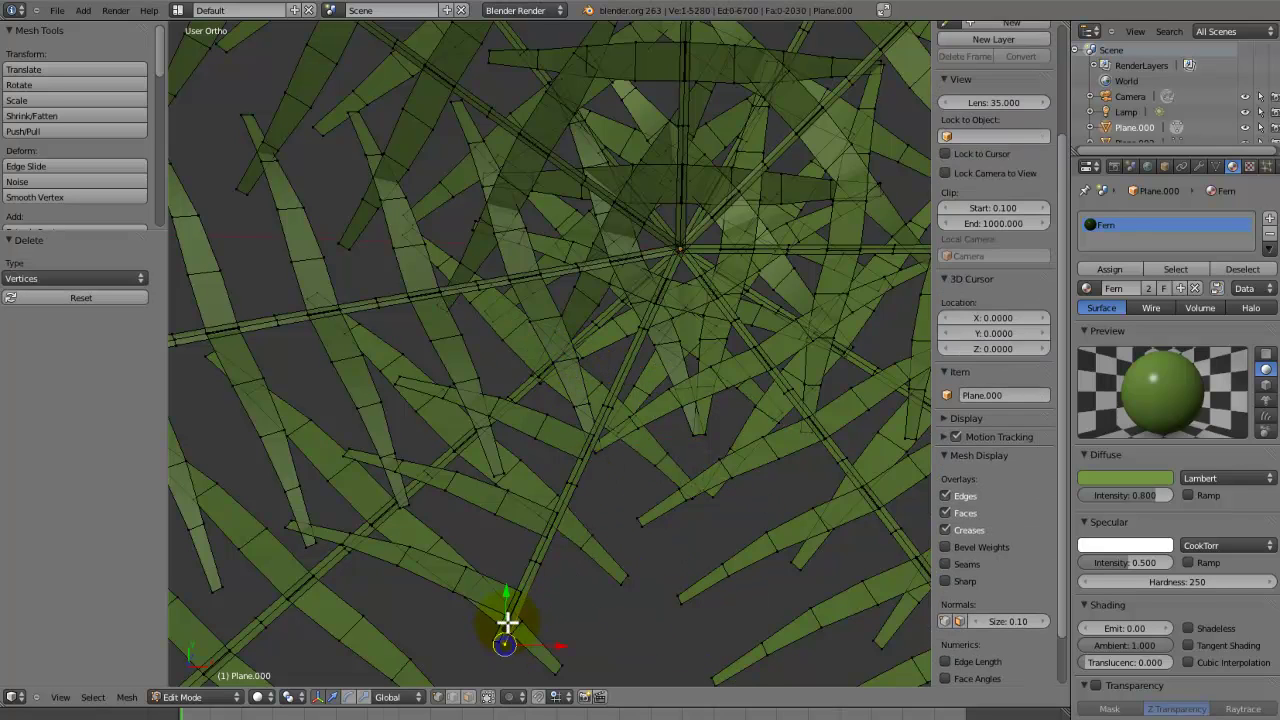
{"action": "right_click", "coordinate": [497, 515], "text": "shift"}
{"action": "right_click", "coordinate": [530, 443], "text": "shift"}
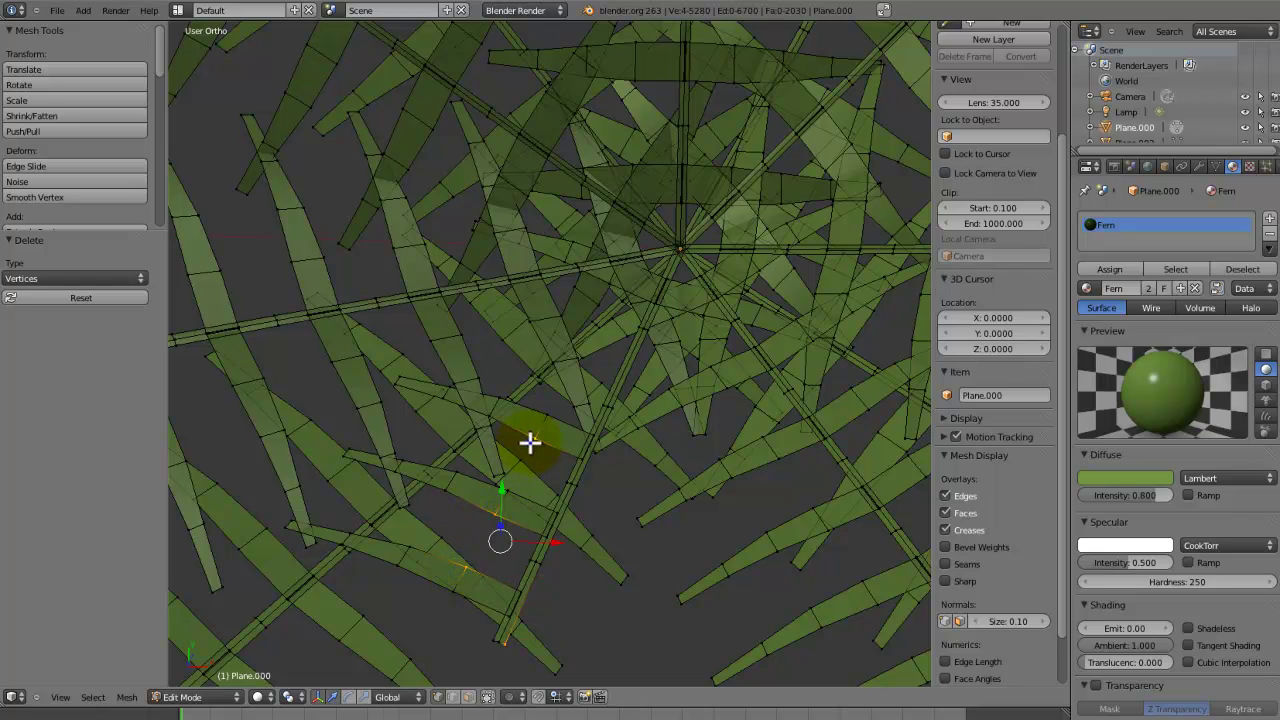
{"action": "key", "text": "ctrl+l"}
{"action": "key", "text": "x"}
{"action": "left_click", "coordinate": [574, 418]}
- Delete the remaining stem pieces and leaflet of the shortened frond up to the fern's centre, and leave mesh editing
{"action": "right_click", "coordinate": [533, 565]}
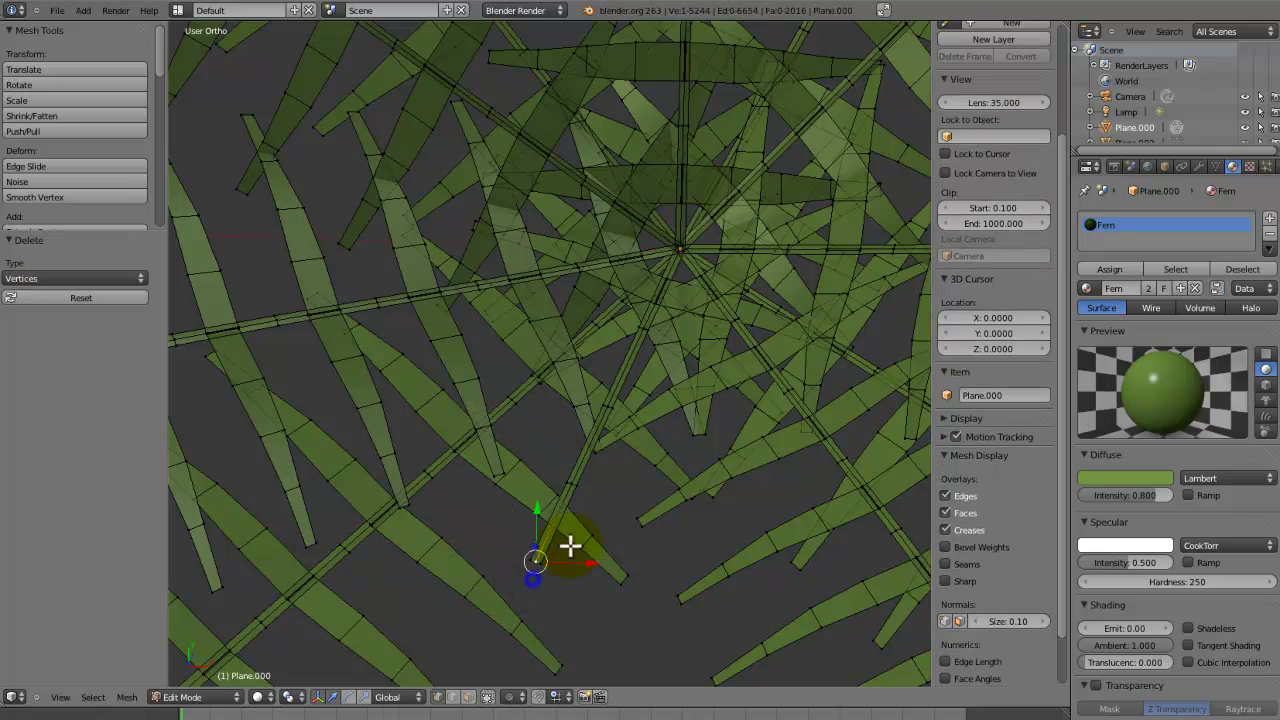
{"action": "right_click", "coordinate": [579, 491], "text": "shift"}
{"action": "right_click", "coordinate": [635, 405], "text": "shift"}
{"action": "scroll", "coordinate": [640, 407], "scroll_direction": "up", "scroll_amount": 4}
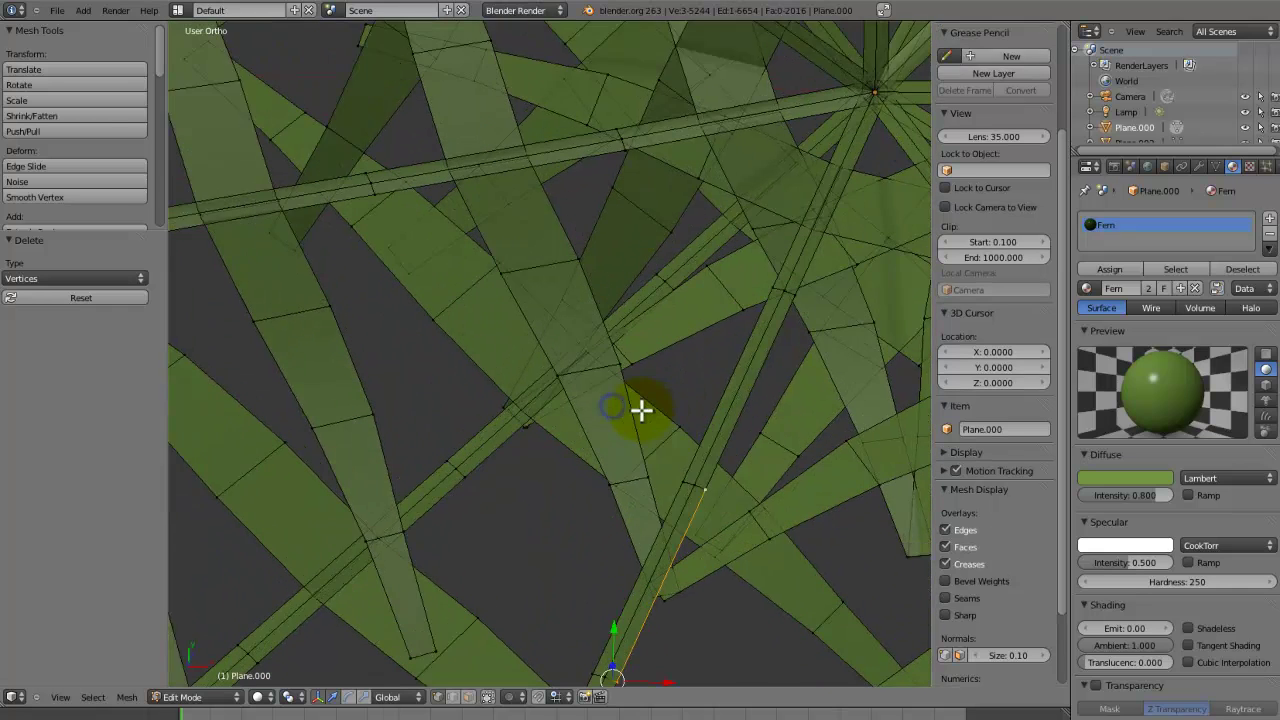
{"action": "key", "text": "x"}
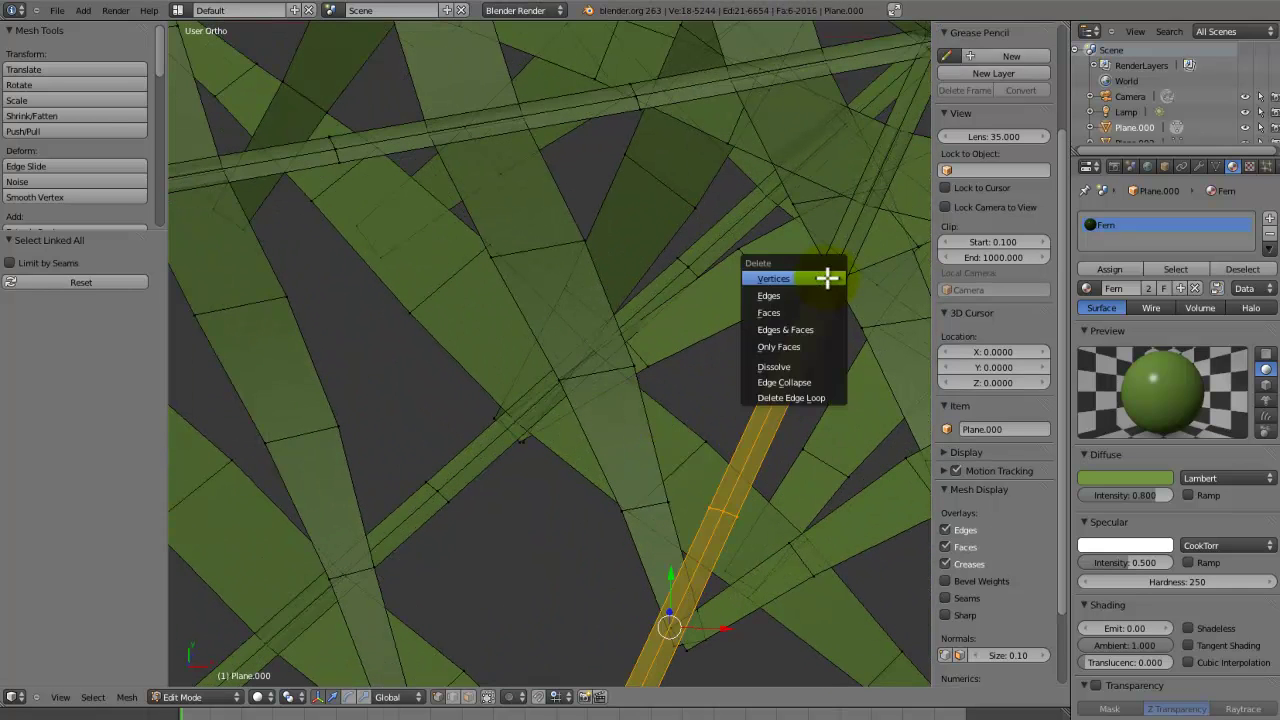
{"action": "left_click", "coordinate": [827, 279]}
{"action": "right_click", "coordinate": [827, 279]}
{"action": "key", "text": "ctrl+l"}
{"action": "key", "text": "x"}
{"action": "left_click", "coordinate": [827, 279]}
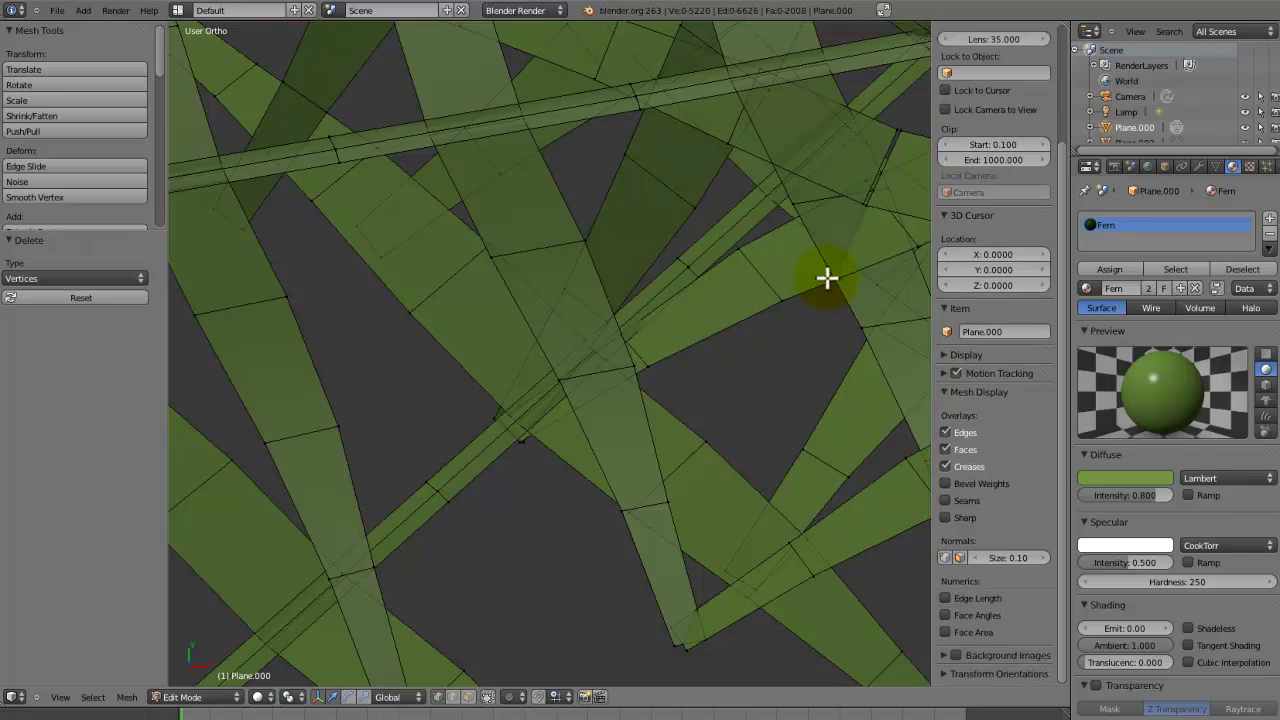
{"action": "middle_click_drag", "start_coordinate": [826, 277], "coordinate": [581, 503]}
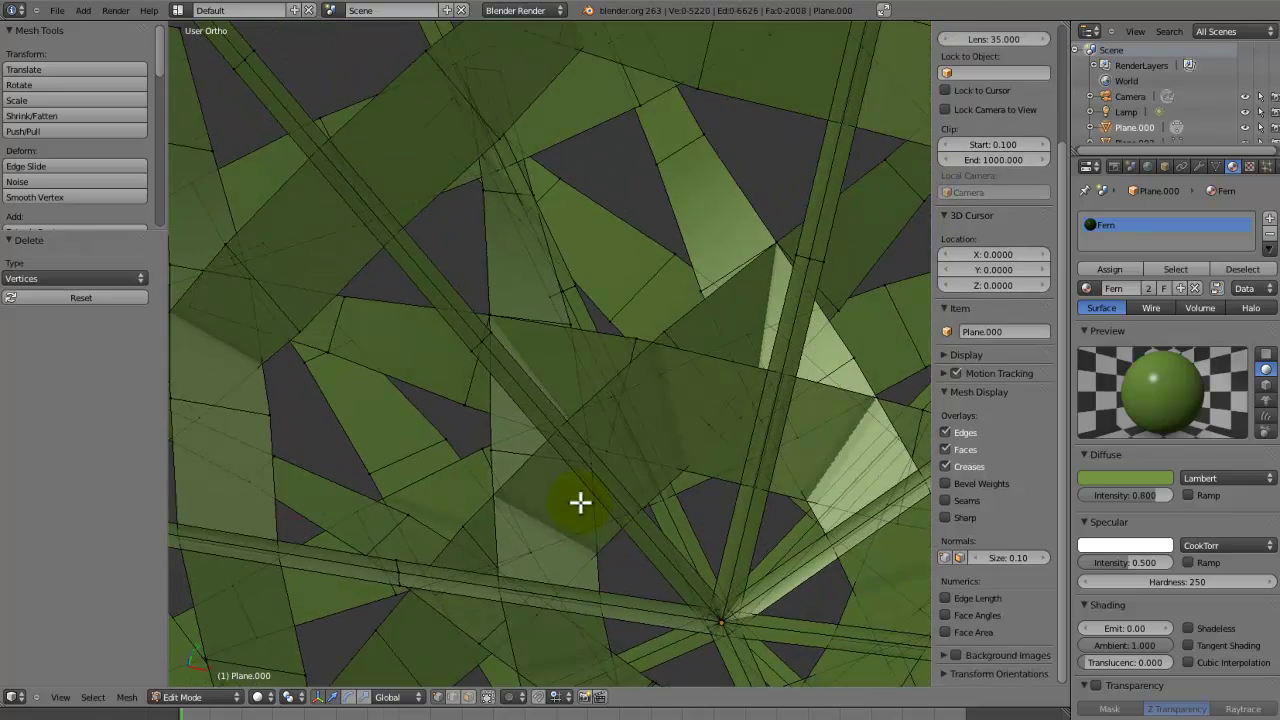
{"action": "key", "text": "Tab"}
{"action": "scroll", "coordinate": [584, 505], "scroll_direction": "down", "scroll_amount": 5}
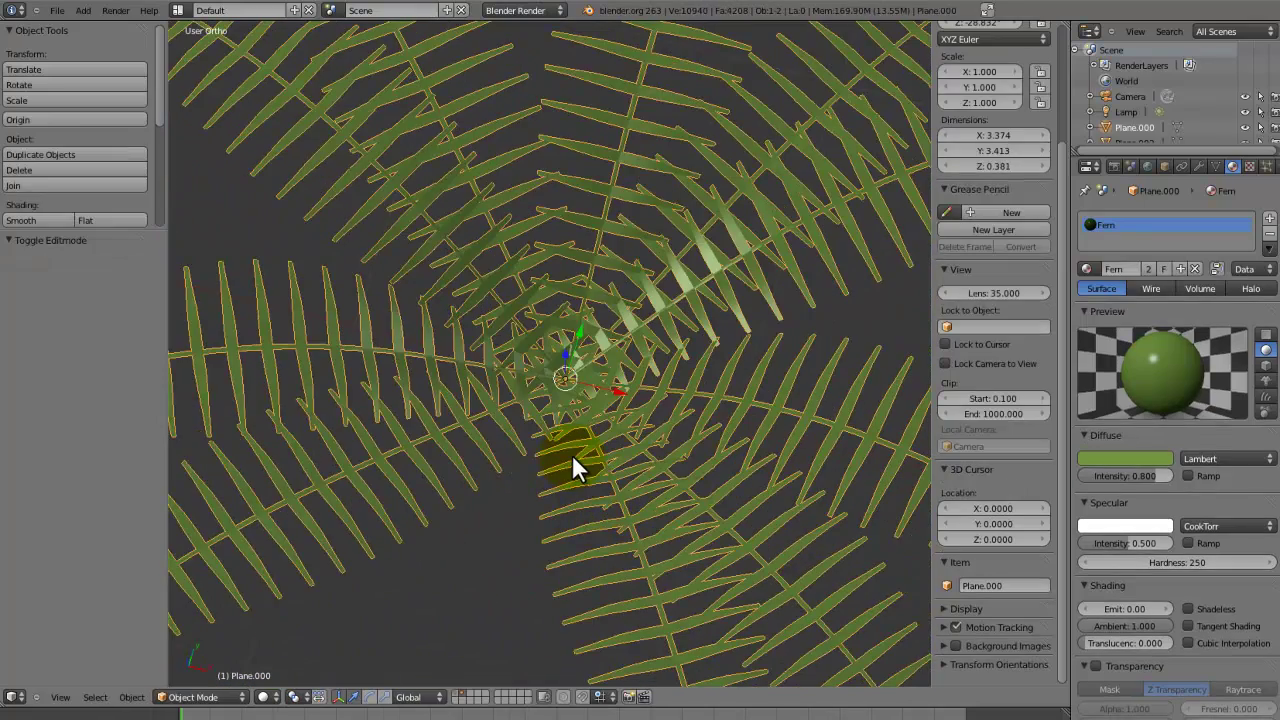
{"action": "key", "text": "KP_7"}
{"action": "scroll", "coordinate": [615, 484], "scroll_direction": "down", "scroll_amount": 5}
- Reopen the copied fern's mesh and circle-select the outer part of the lower-right frond beside the gap, including linked leaflets
{"action": "key", "text": "Tab"}
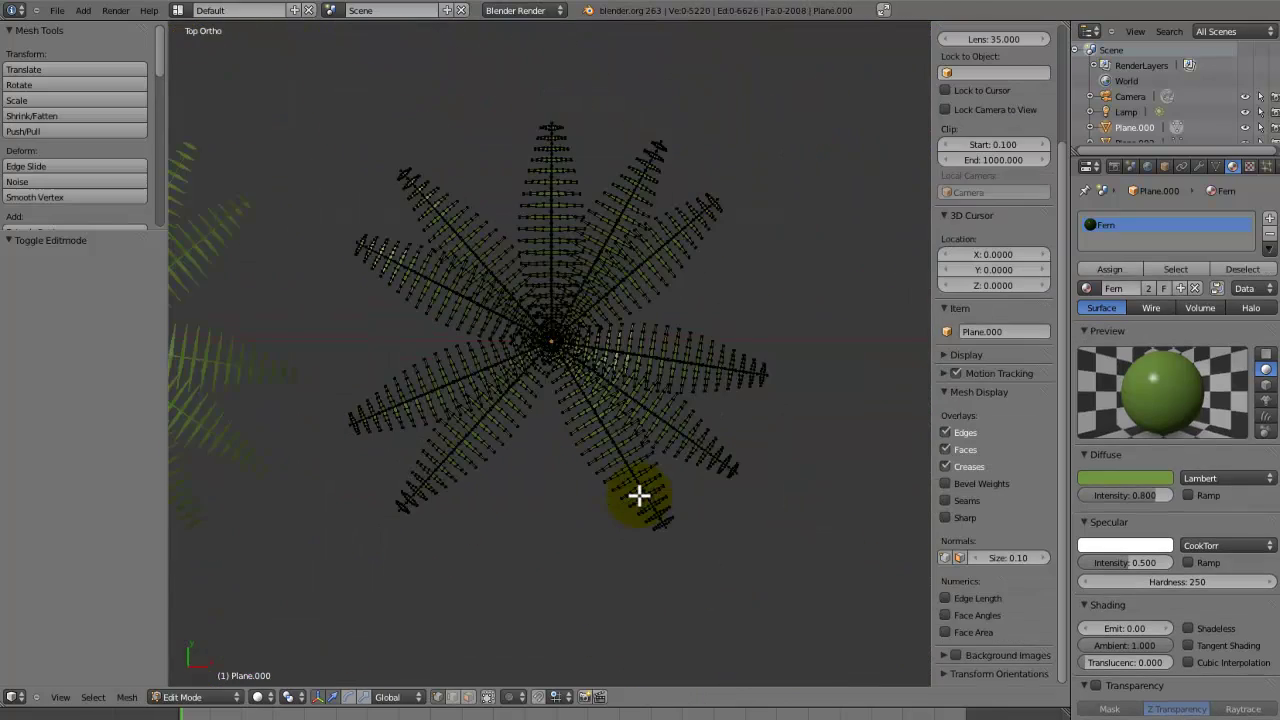
{"action": "scroll", "coordinate": [638, 493], "scroll_direction": "up", "scroll_amount": 3}
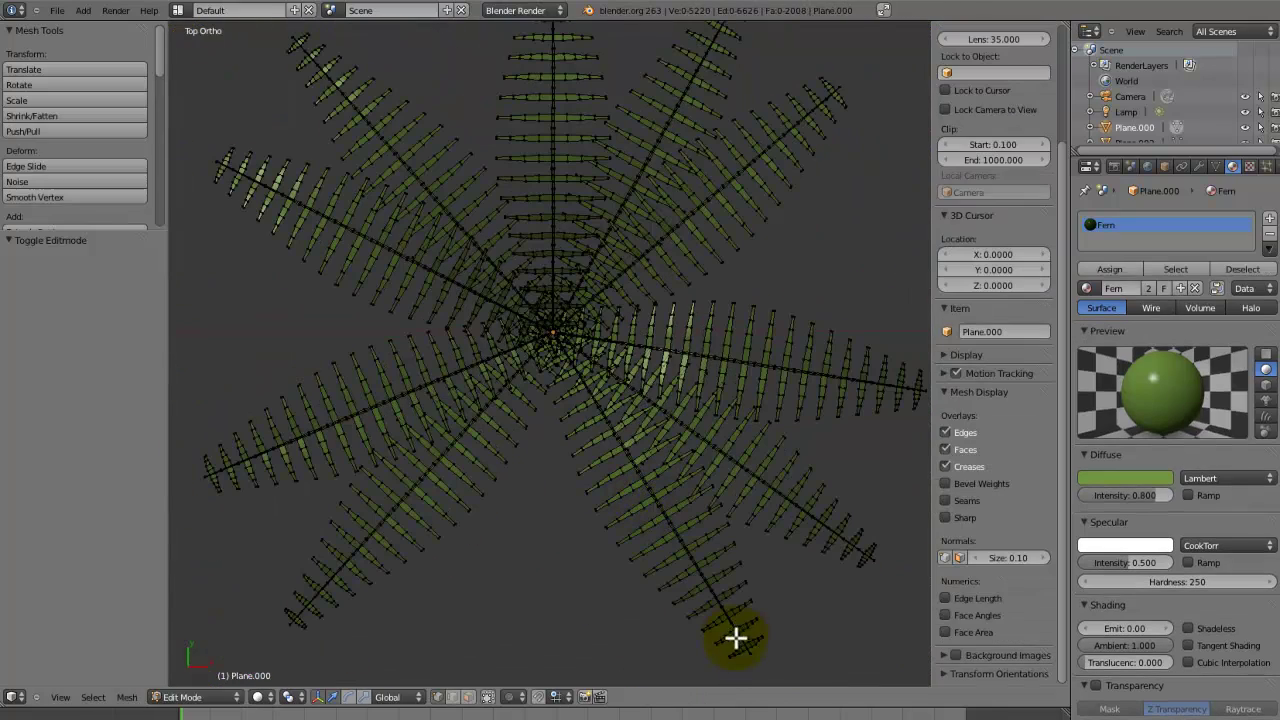
{"action": "key", "text": "c"}
{"action": "mouse_move", "coordinate": [746, 657]}
{"action": "left_mouse_down"}
{"action": "mouse_move", "coordinate": [700, 564]}
{"action": "mouse_move", "coordinate": [630, 482]}
{"action": "left_mouse_up"}
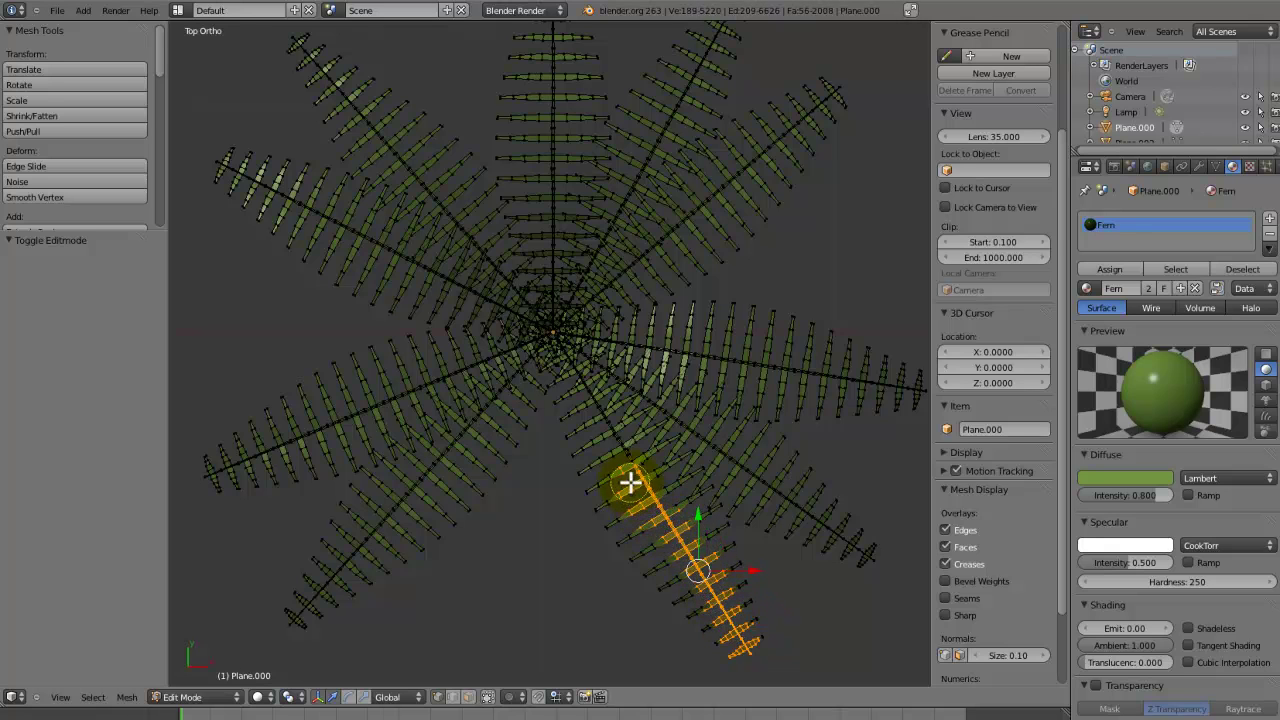
{"action": "key", "text": "ctrl+l"}
- Extend the frond selection inward along the stem with further stem pieces and their linked geometry
{"action": "scroll", "coordinate": [654, 541], "scroll_direction": "up", "scroll_amount": 2}
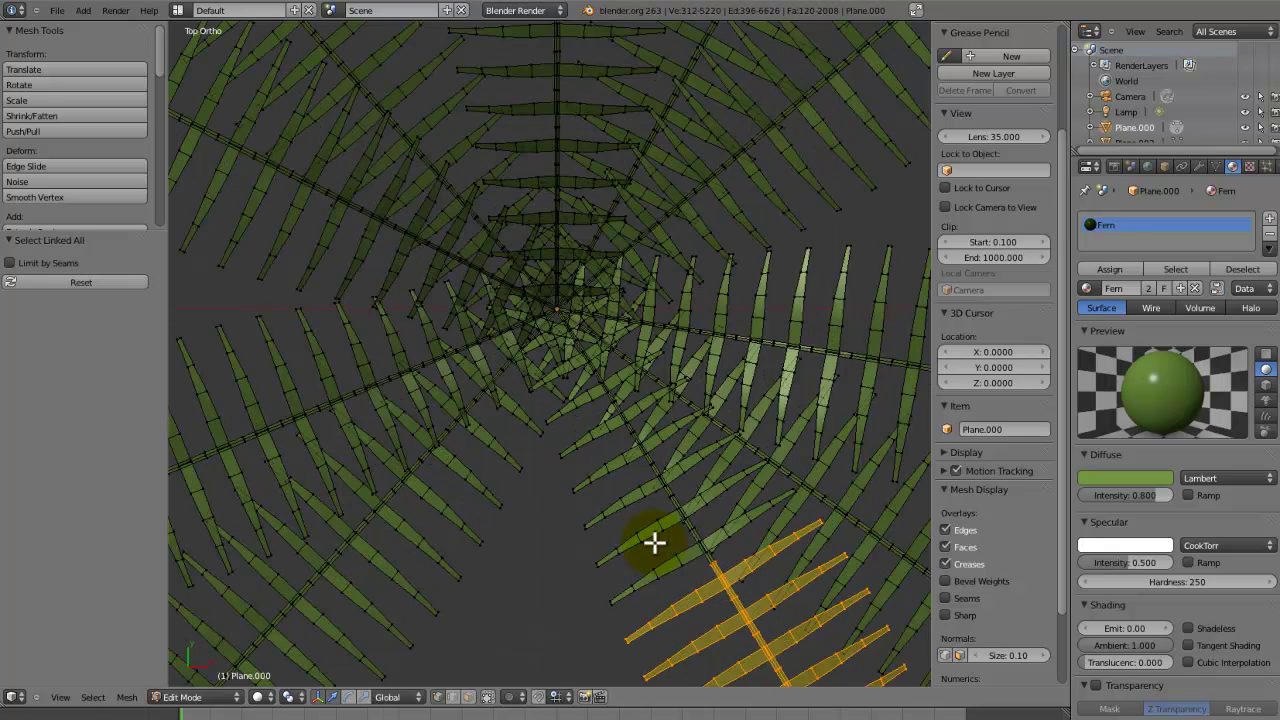
{"action": "scroll", "coordinate": [578, 484], "scroll_direction": "up", "scroll_amount": 2}
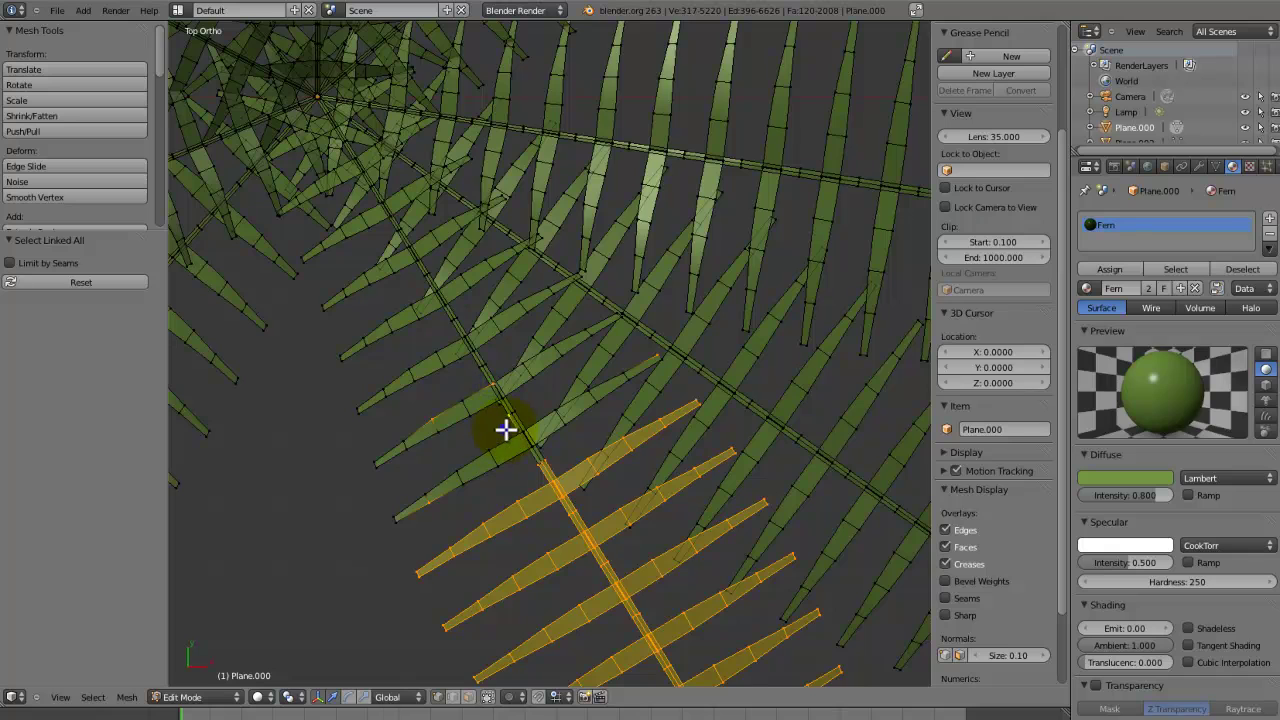
{"action": "scroll", "coordinate": [525, 450], "scroll_direction": "down", "scroll_amount": 2}
{"action": "scroll", "coordinate": [540, 485], "scroll_direction": "up", "scroll_amount": 4}
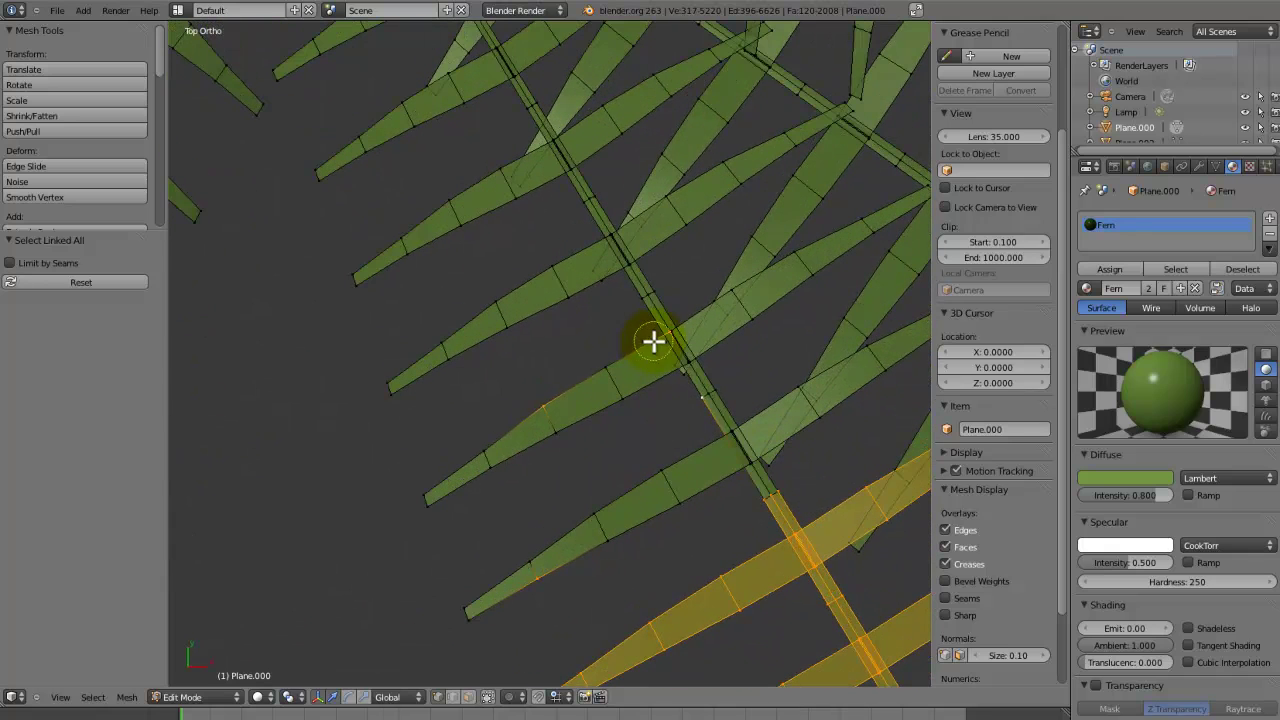
{"action": "right_click", "coordinate": [653, 340], "text": "shift"}
{"action": "left_click", "coordinate": [584, 203]}
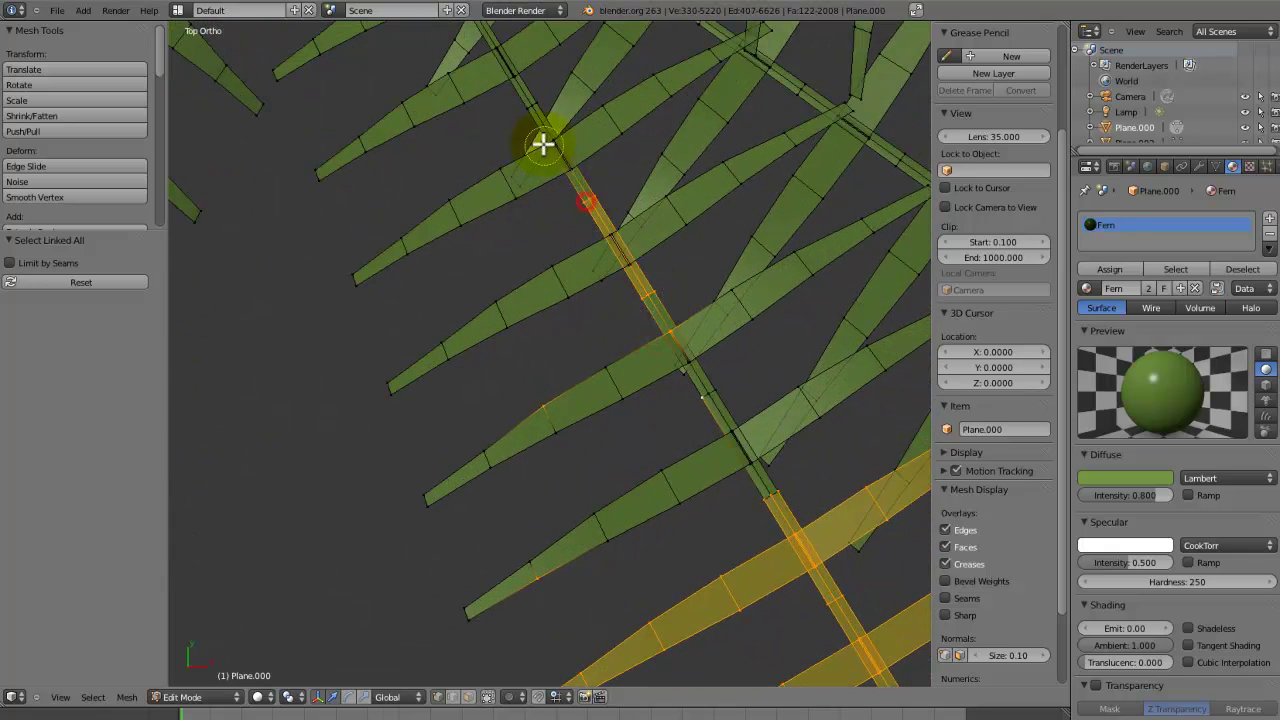
{"action": "left_click", "coordinate": [526, 106]}
{"action": "right_click", "coordinate": [770, 501], "text": "ctrl"}
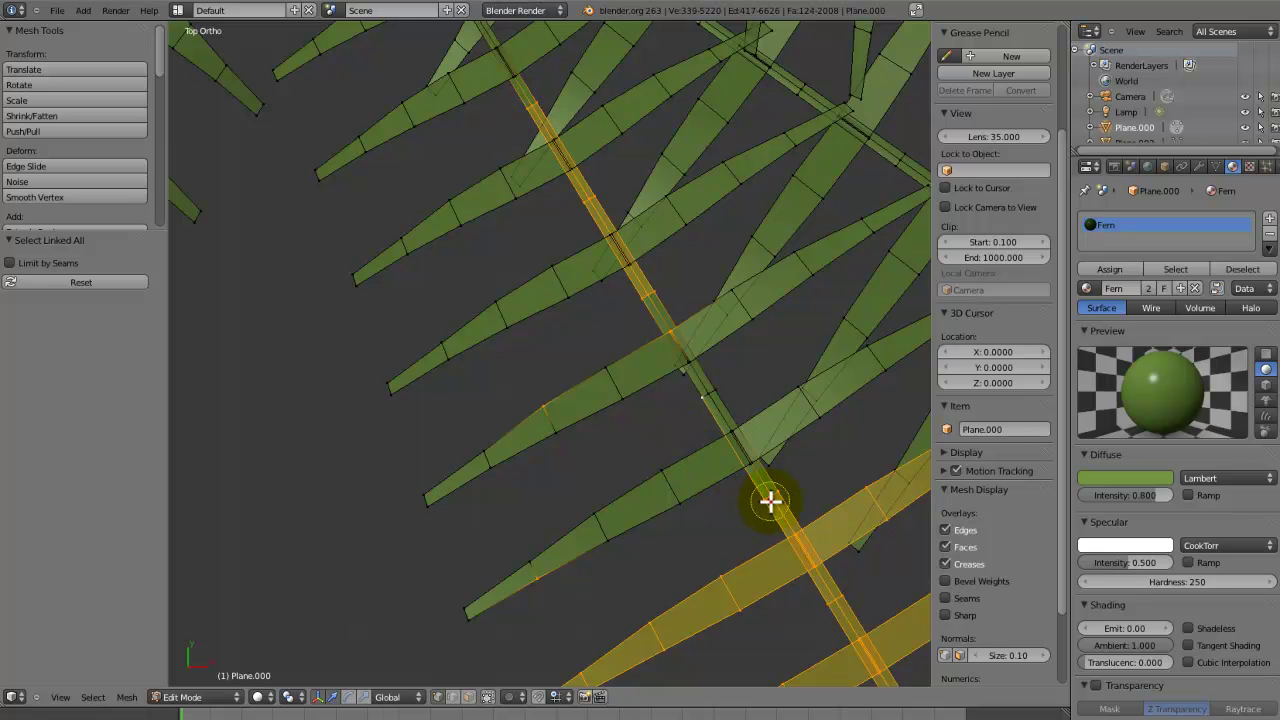
{"action": "key", "text": "ctrl+l"}
{"action": "scroll", "coordinate": [457, 446], "scroll_direction": "down", "scroll_amount": 5}
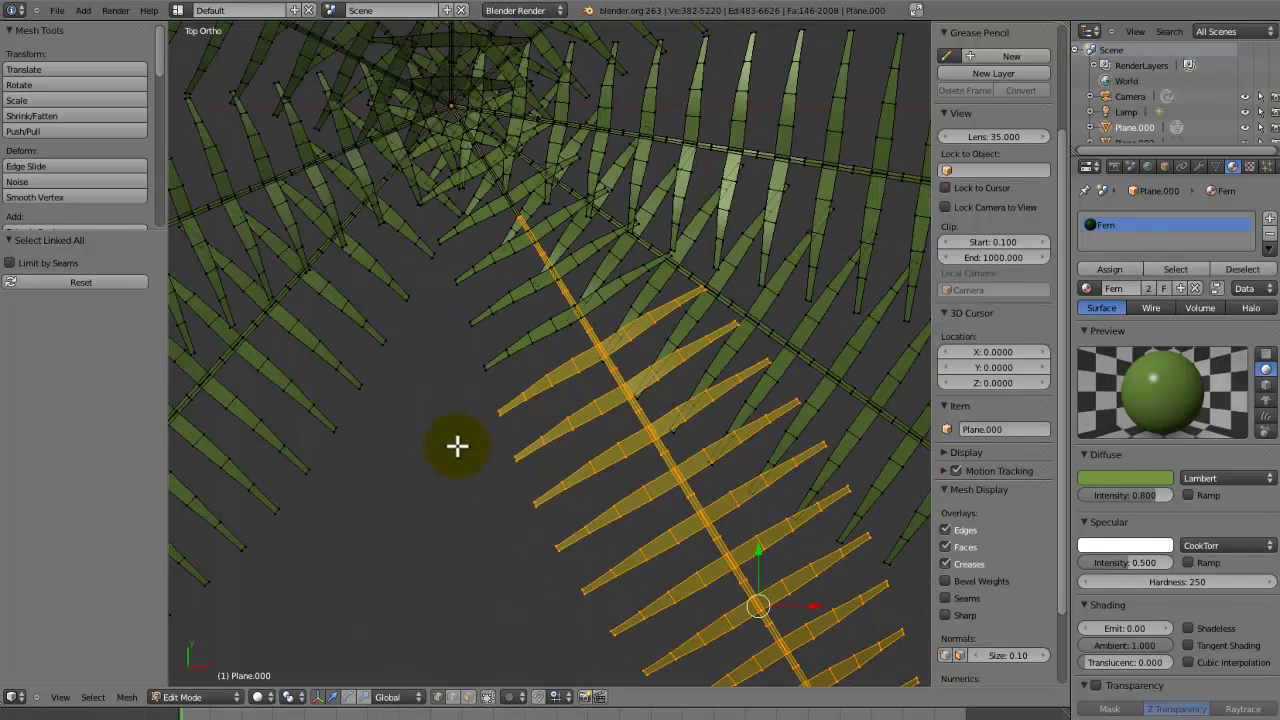
- Add the leaflets along the selected inner stem section to the selection, including their linked geometry
{"action": "middle_click_drag", "start_coordinate": [457, 446], "coordinate": [523, 586], "text": "shift"}
{"action": "scroll", "coordinate": [523, 586], "scroll_direction": "up", "scroll_amount": 4}
{"action": "middle_click_drag", "start_coordinate": [752, 582], "coordinate": [704, 478], "text": "shift"}
{"action": "scroll", "coordinate": [703, 478], "scroll_direction": "up", "scroll_amount": 2}
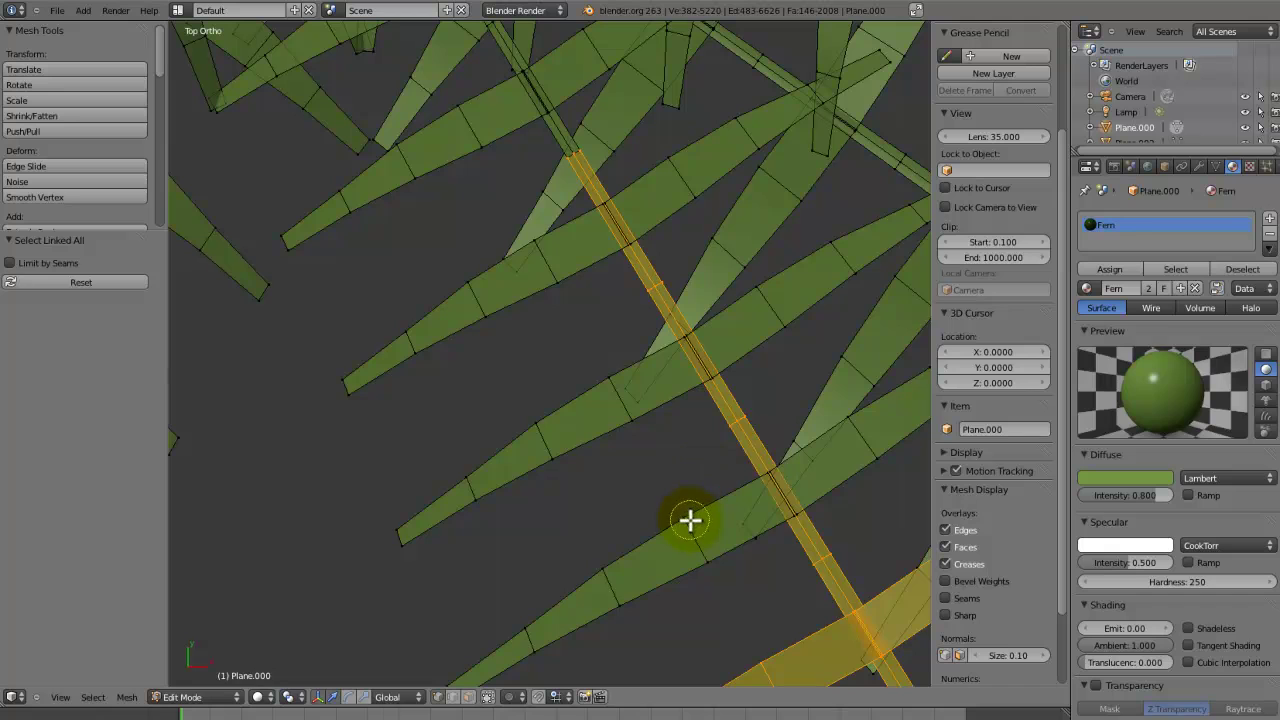
{"action": "right_click", "coordinate": [690, 519], "text": "shift"}
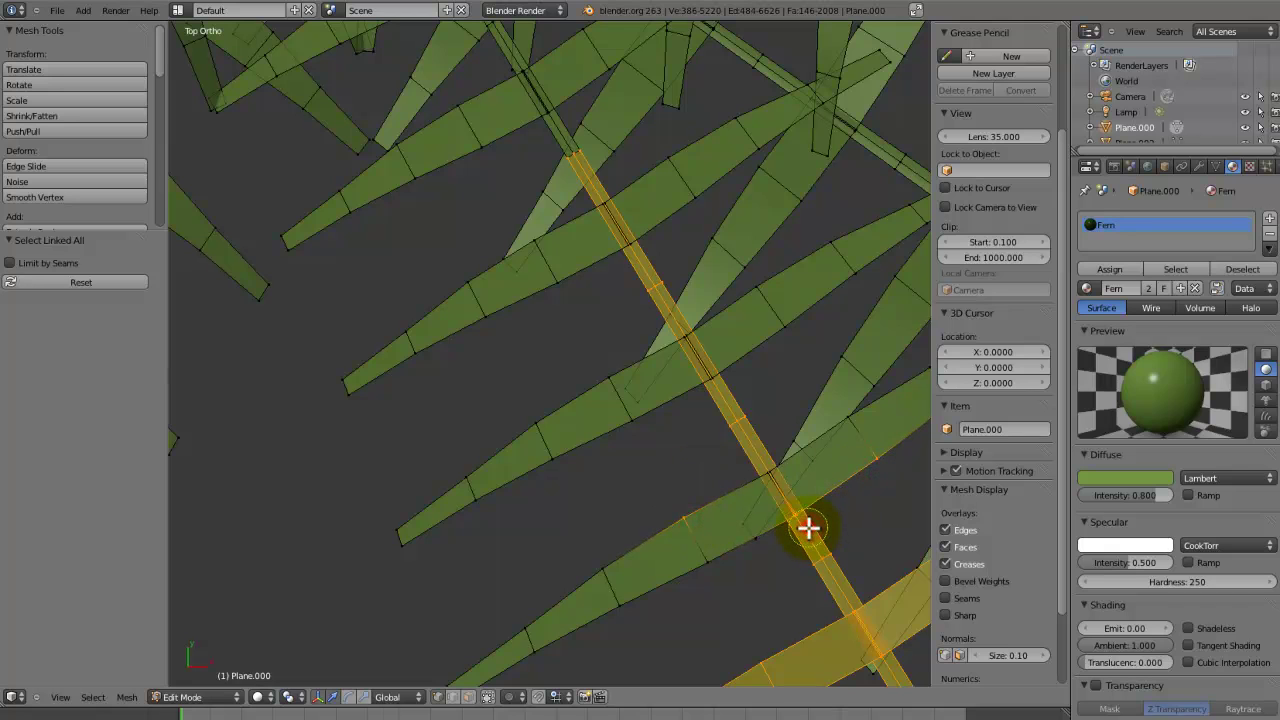
{"action": "right_click", "coordinate": [555, 295], "text": "shift"}
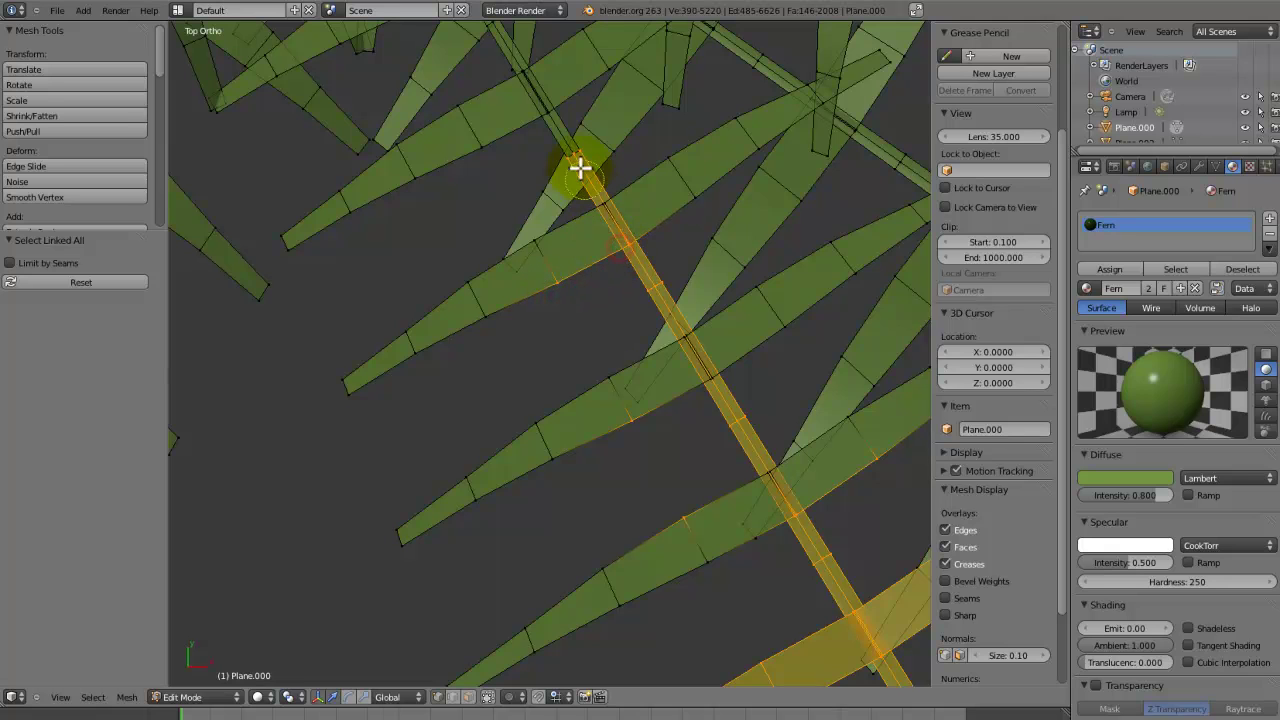
{"action": "key", "text": "ctrl+l"}
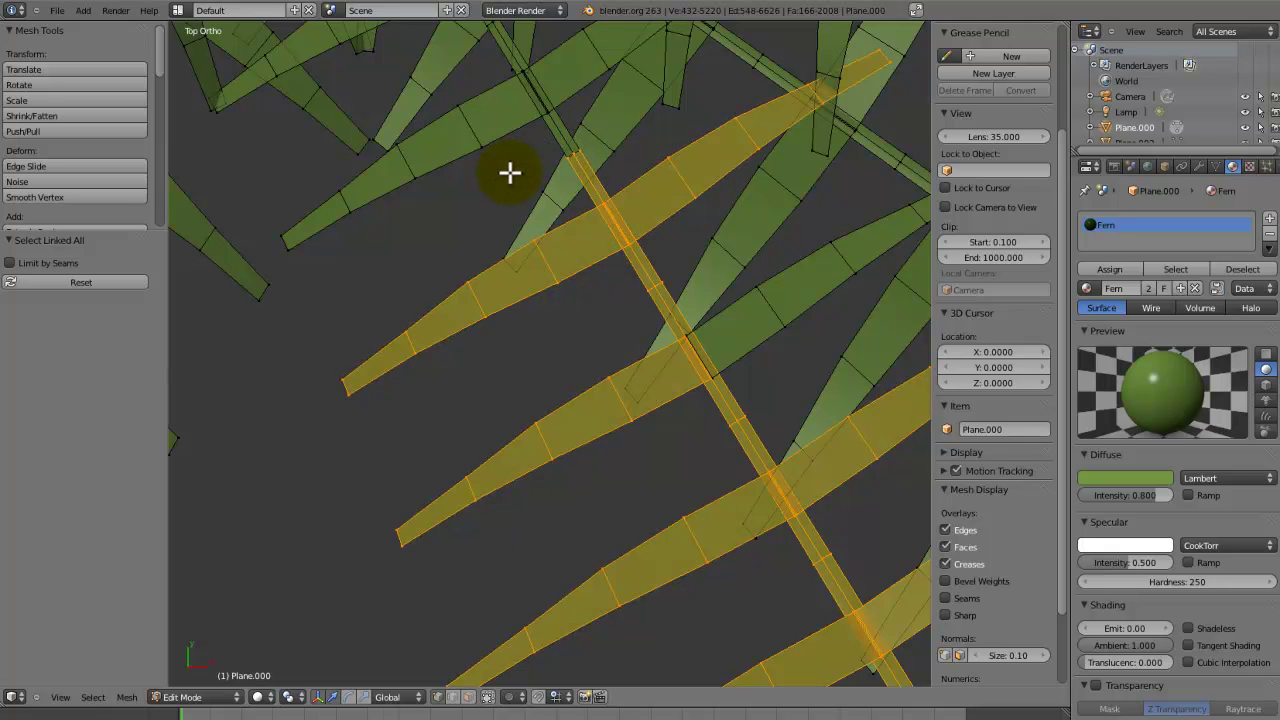
- Extend the selection along the stem towards the fern's centre, adding the next stem piece with its linked geometry
{"action": "middle_click_drag", "start_coordinate": [673, 303], "coordinate": [783, 577], "text": "shift"}
{"action": "scroll", "coordinate": [769, 480], "scroll_direction": "up", "scroll_amount": 2}
{"action": "key", "text": "x"}
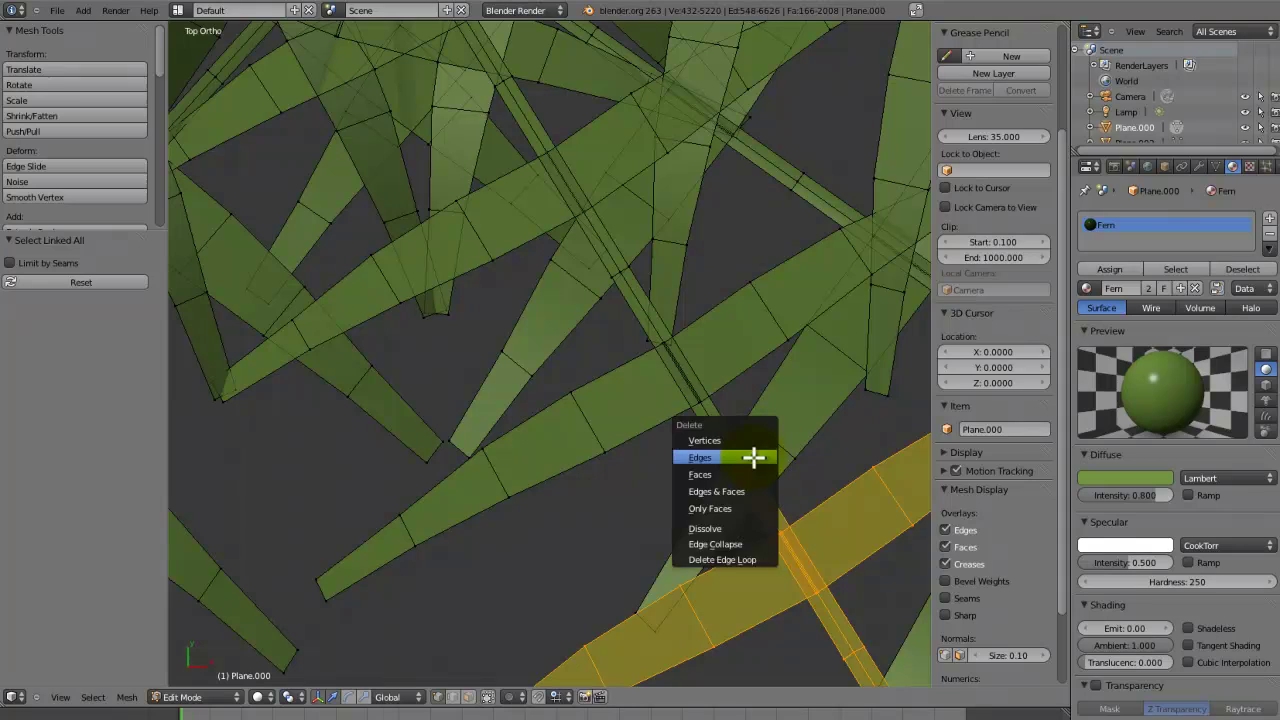
{"action": "key", "text": "c"}
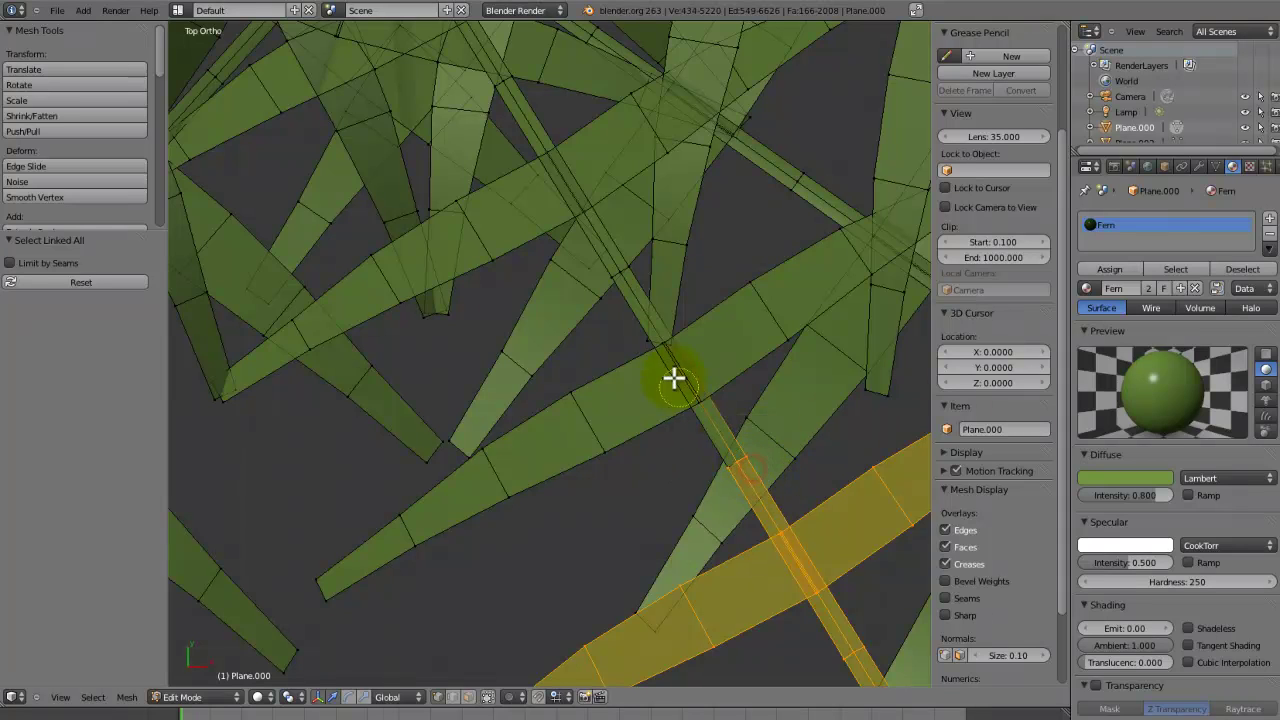
{"action": "key", "text": "ctrl+l"}
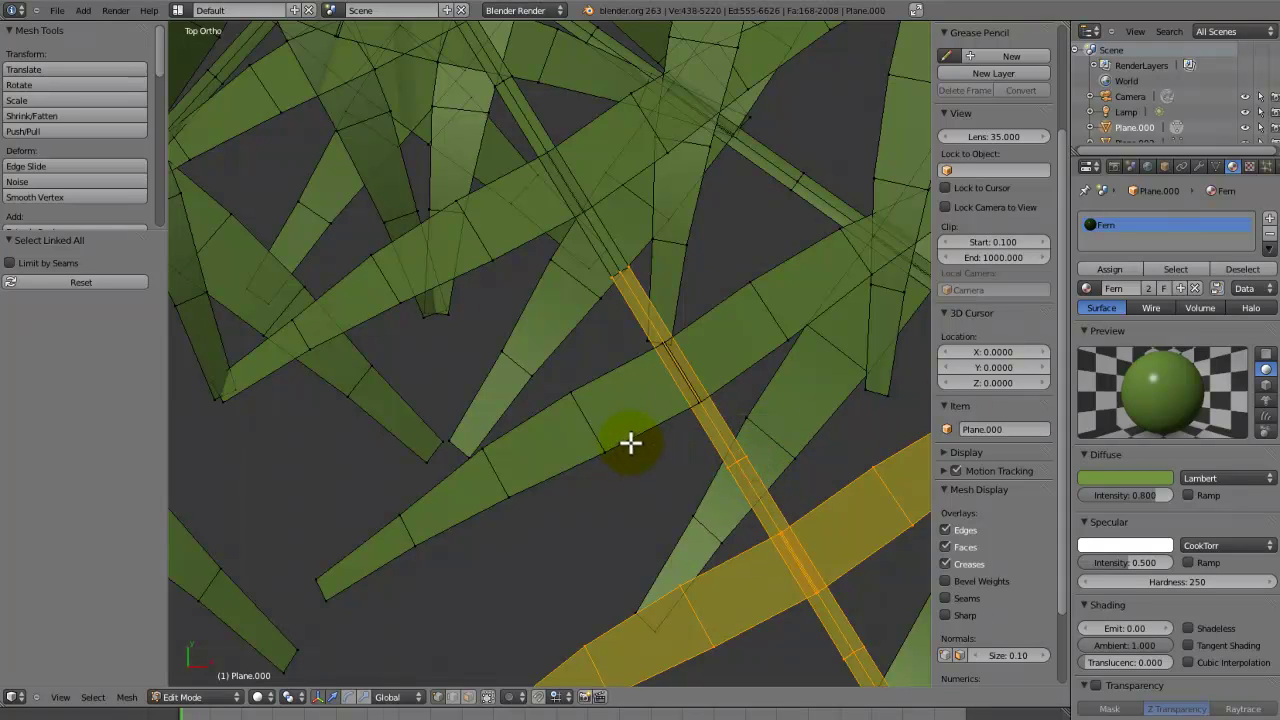
{"action": "scroll", "coordinate": [631, 443], "scroll_direction": "up", "scroll_amount": 2}
{"action": "middle_click_drag", "start_coordinate": [627, 349], "coordinate": [617, 534], "text": "shift"}
{"action": "key", "text": "c"}
{"action": "left_click", "coordinate": [640, 426]}
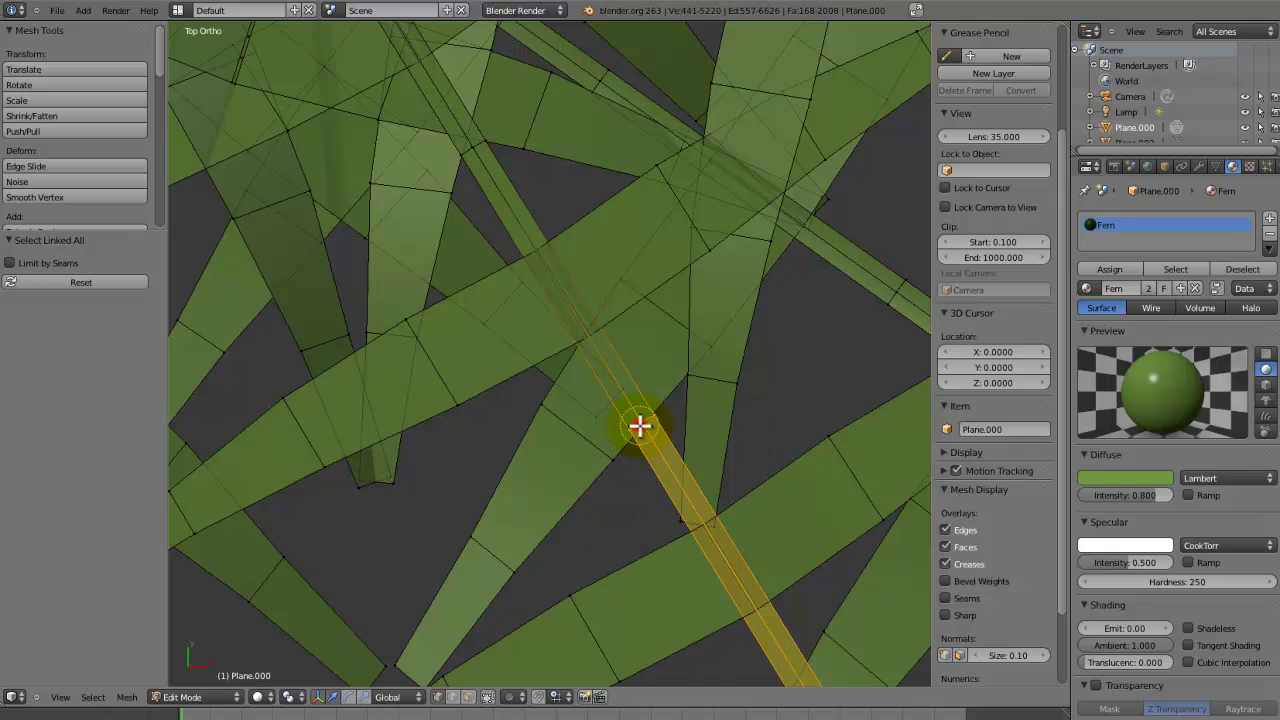
- Add the stem vertex at the selection's inner end near the fern's centre and delete the selected frond's vertices
{"action": "middle_click_drag", "start_coordinate": [616, 416], "coordinate": [773, 493]}
{"action": "scroll", "coordinate": [714, 456], "scroll_direction": "up", "scroll_amount": 3}
{"action": "middle_click_drag", "start_coordinate": [656, 637], "coordinate": [666, 526], "text": "shift"}
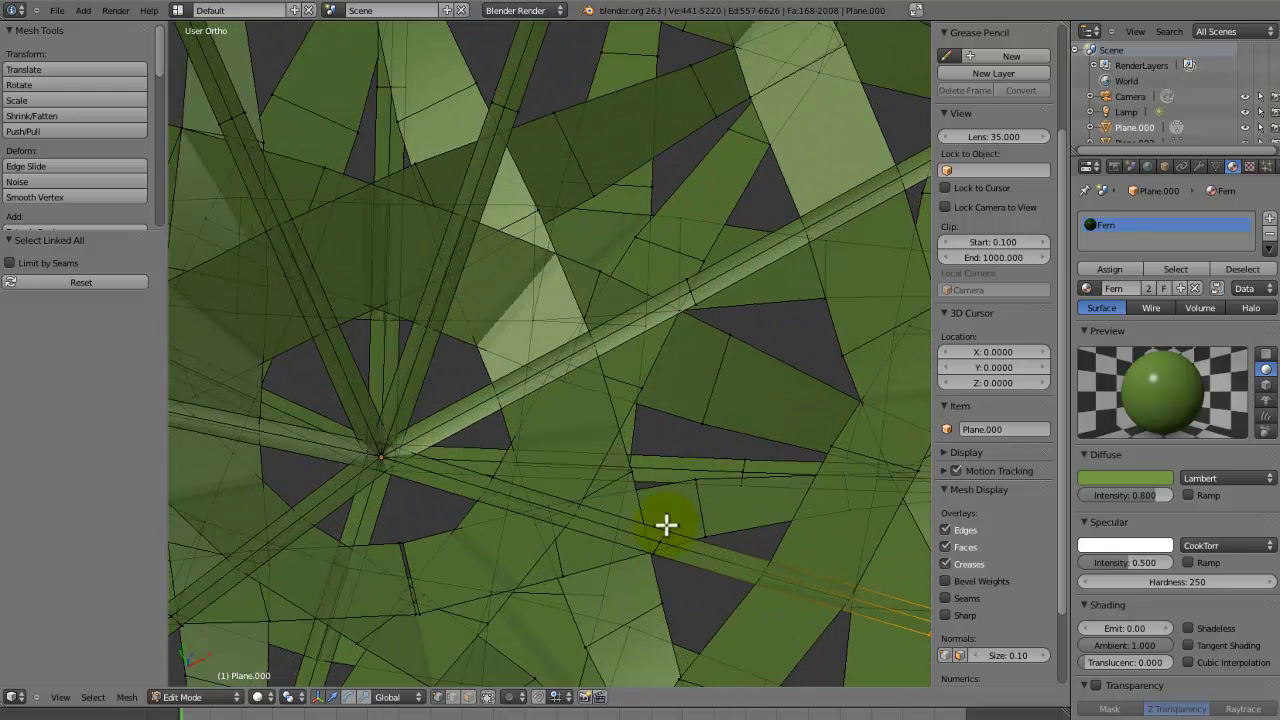
{"action": "right_click", "coordinate": [665, 534], "text": "shift"}
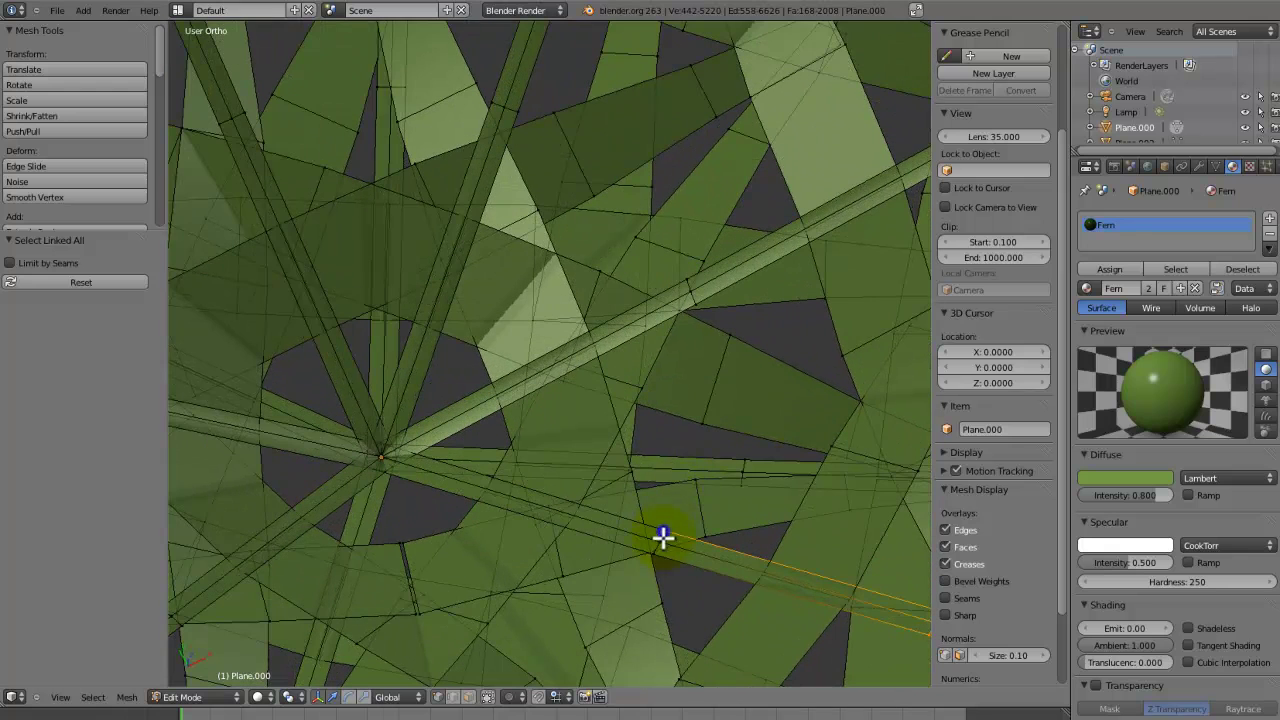
{"action": "key", "text": "x"}
{"action": "left_click", "coordinate": [486, 477]}
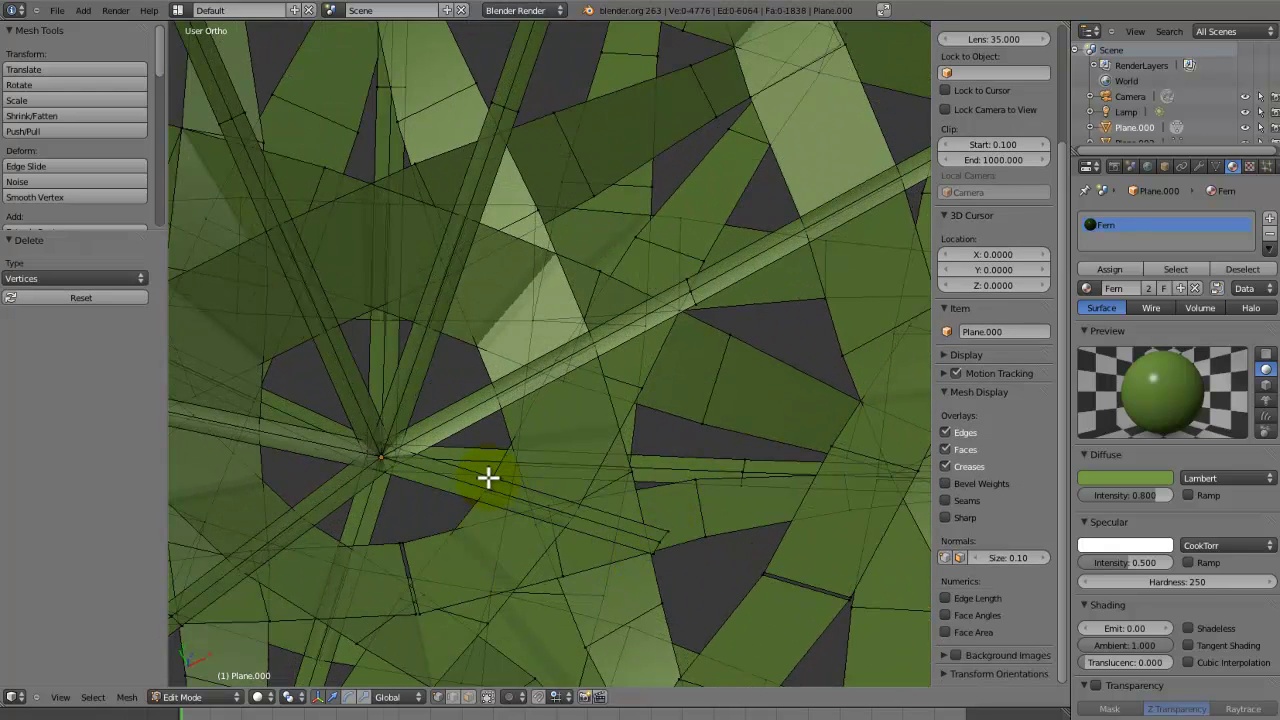
- Select the leftover stem stub with its linked geometry, delete its vertices, and leave mesh editing
{"action": "right_click", "coordinate": [663, 543]}
{"action": "key", "text": "ctrl+l"}
{"action": "key", "text": "x"}
{"action": "left_click", "coordinate": [663, 546]}
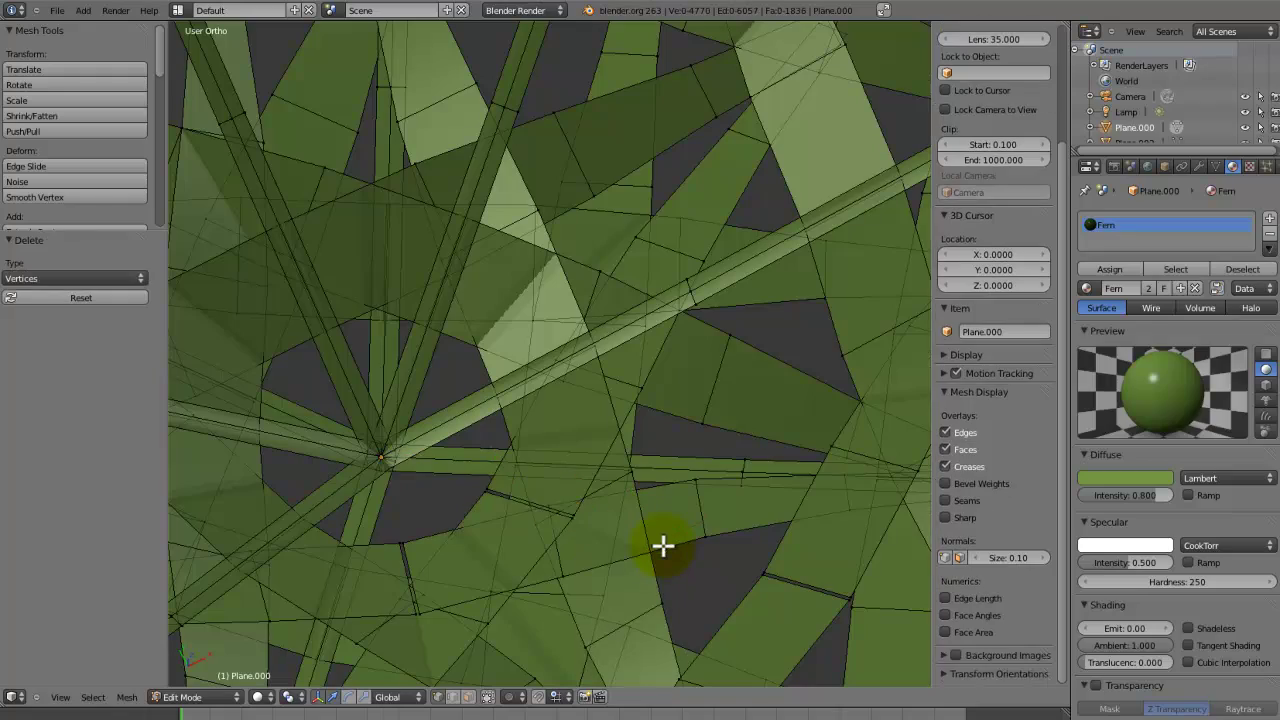
{"action": "scroll", "coordinate": [784, 578], "scroll_direction": "down", "scroll_amount": 7}
{"action": "scroll", "coordinate": [765, 557], "scroll_direction": "down", "scroll_amount": 4}
{"action": "key", "text": "Tab"}
- Examine the thinned-out fern copy from several angles, in and out of mesh editing, and compare it with the original
{"action": "middle_click_drag", "start_coordinate": [724, 554], "coordinate": [680, 537]}
{"action": "key", "text": "Tab"}
{"action": "scroll", "coordinate": [680, 537], "scroll_direction": "down", "scroll_amount": 4}
{"action": "key", "text": "Tab"}
{"action": "key", "text": "Tab"}
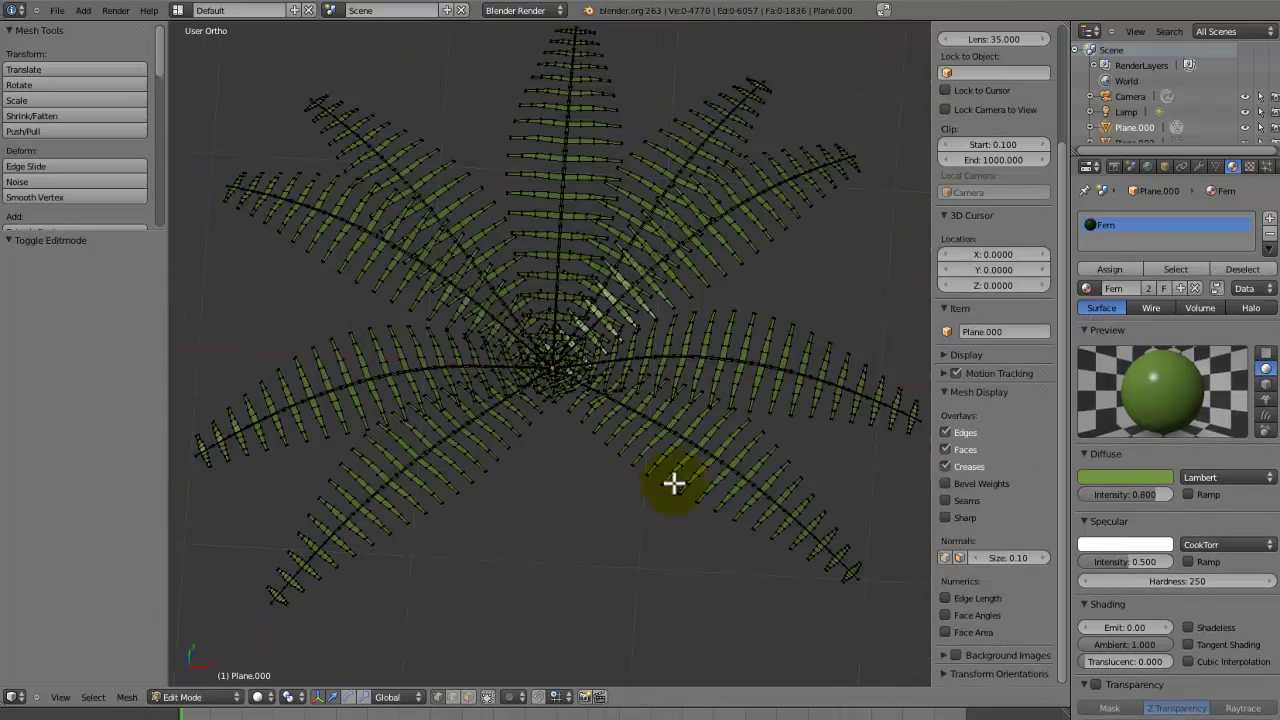
{"action": "middle_click_drag", "start_coordinate": [683, 471], "coordinate": [631, 489]}
{"action": "key", "text": "Tab"}
{"action": "scroll", "coordinate": [603, 455], "scroll_direction": "down", "scroll_amount": 2}
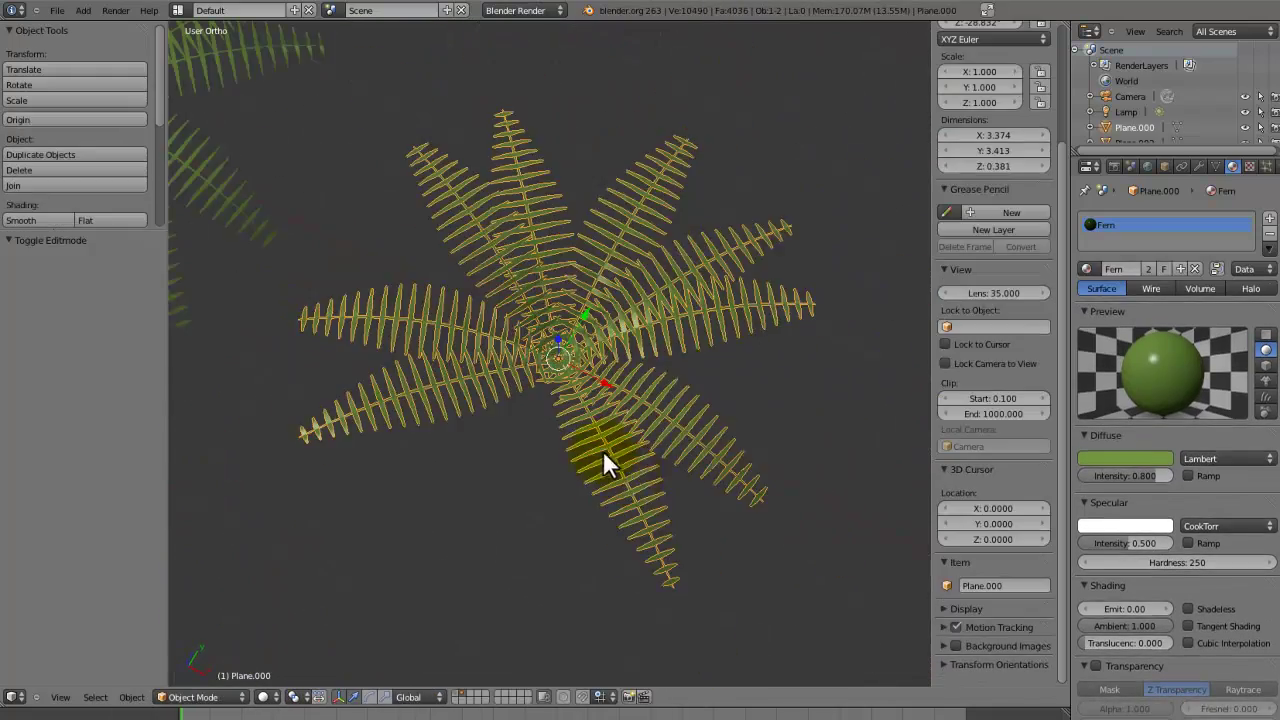
{"action": "middle_click_drag", "start_coordinate": [375, 295], "coordinate": [470, 398], "text": "shift"}
{"action": "key", "text": "KP_7"}
{"action": "scroll", "coordinate": [612, 466], "scroll_direction": "up", "scroll_amount": 3}
{"action": "scroll", "coordinate": [673, 551], "scroll_direction": "down", "scroll_amount": 4}
{"action": "key", "text": "Tab"}
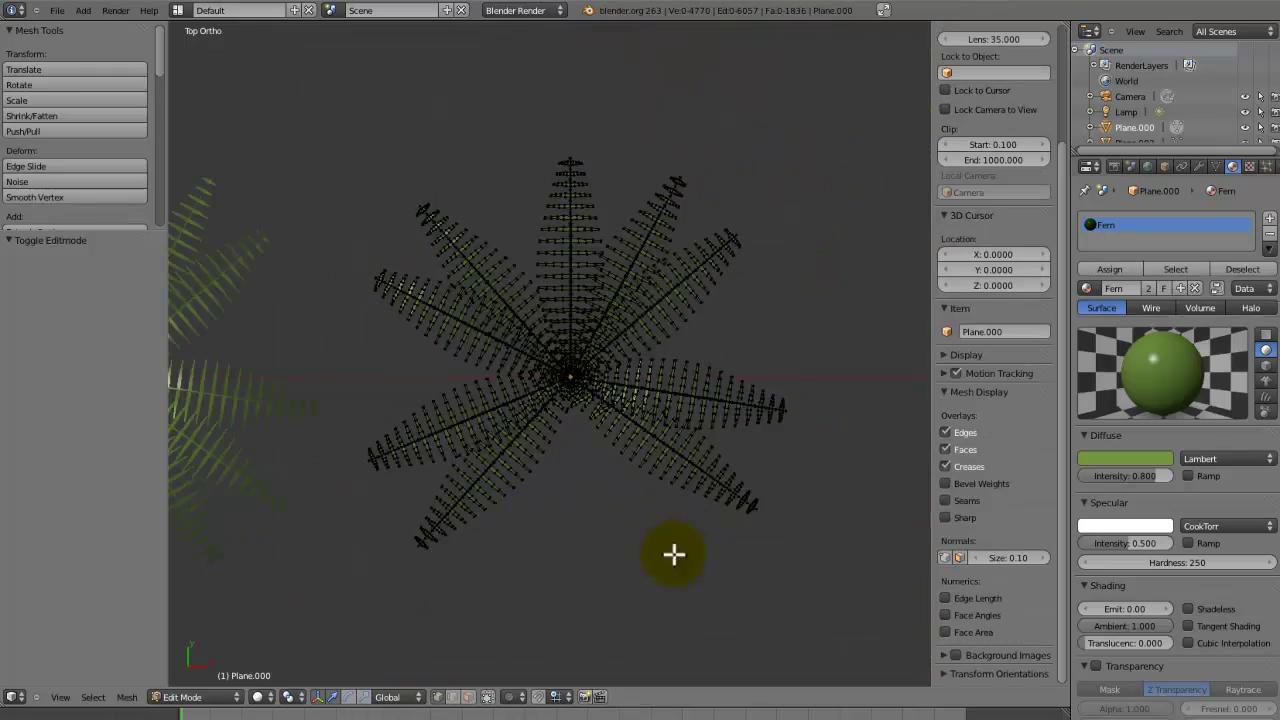
{"action": "scroll", "coordinate": [717, 523], "scroll_direction": "up", "scroll_amount": 3}
{"action": "key", "text": "Tab"}
{"action": "middle_click_drag", "start_coordinate": [719, 433], "coordinate": [791, 506]}
{"action": "scroll", "coordinate": [568, 386], "scroll_direction": "down", "scroll_amount": 3}
{"action": "scroll", "coordinate": [663, 280], "scroll_direction": "up", "scroll_amount": 4}
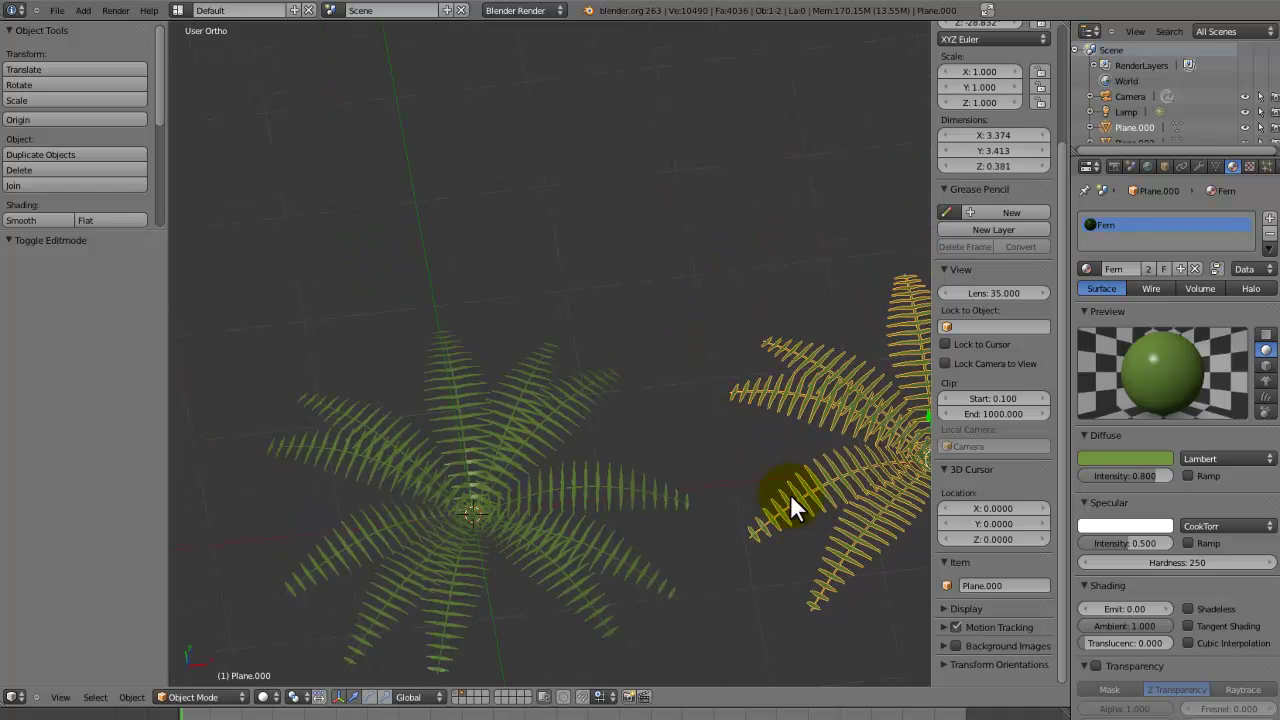
{"action": "scroll", "coordinate": [780, 500], "scroll_direction": "down", "scroll_amount": 3}
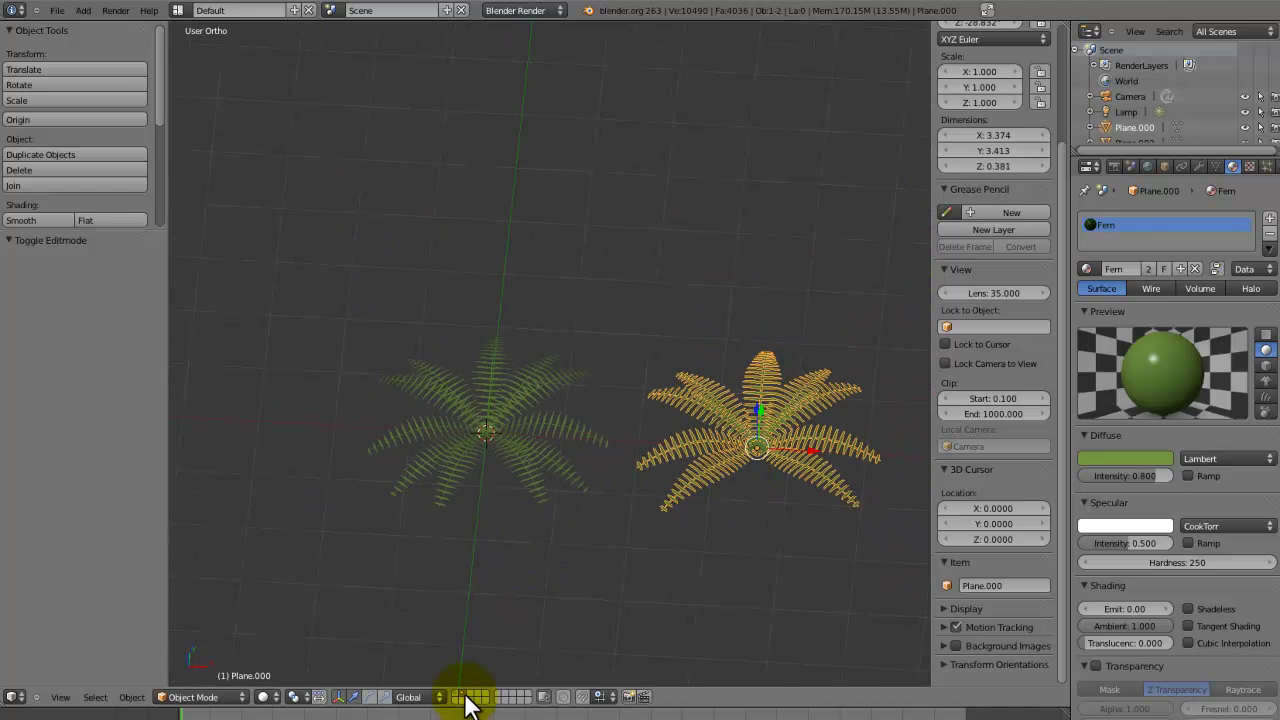
- Select both ferns, move them to the first layer, and show that layer
{"action": "right_click", "coordinate": [574, 446], "text": "shift"}
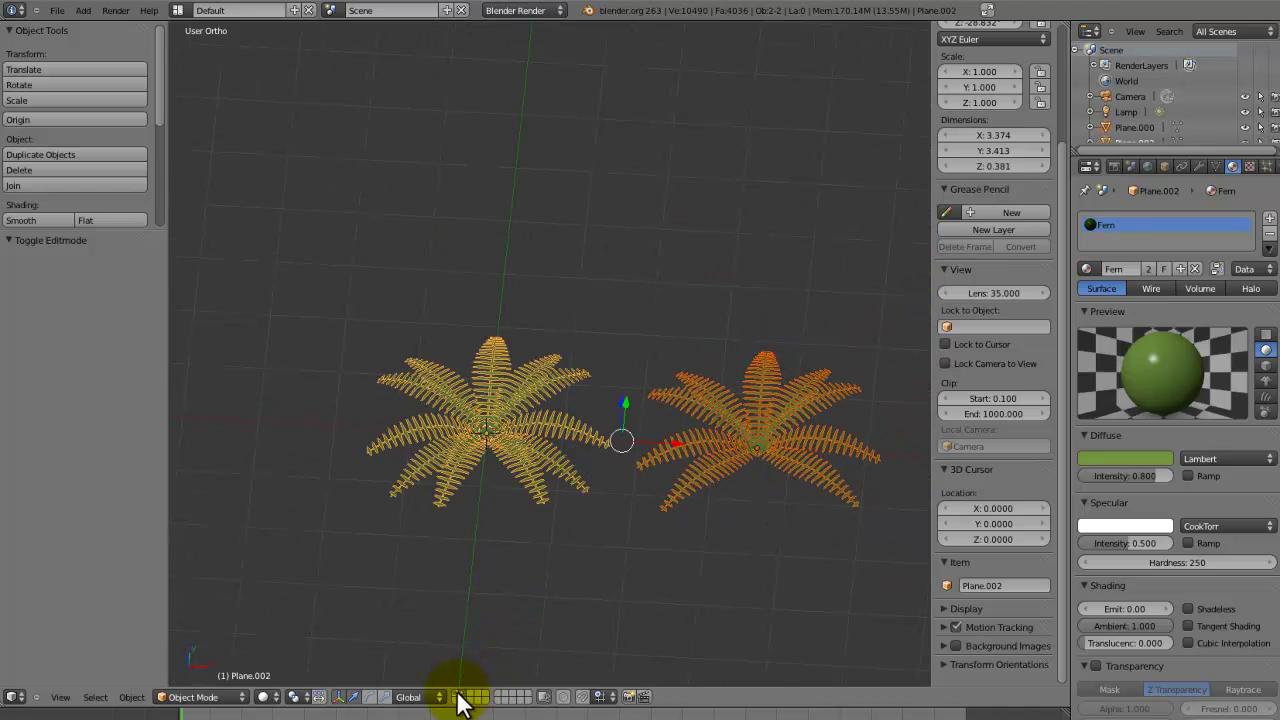
{"action": "key", "text": "m"}
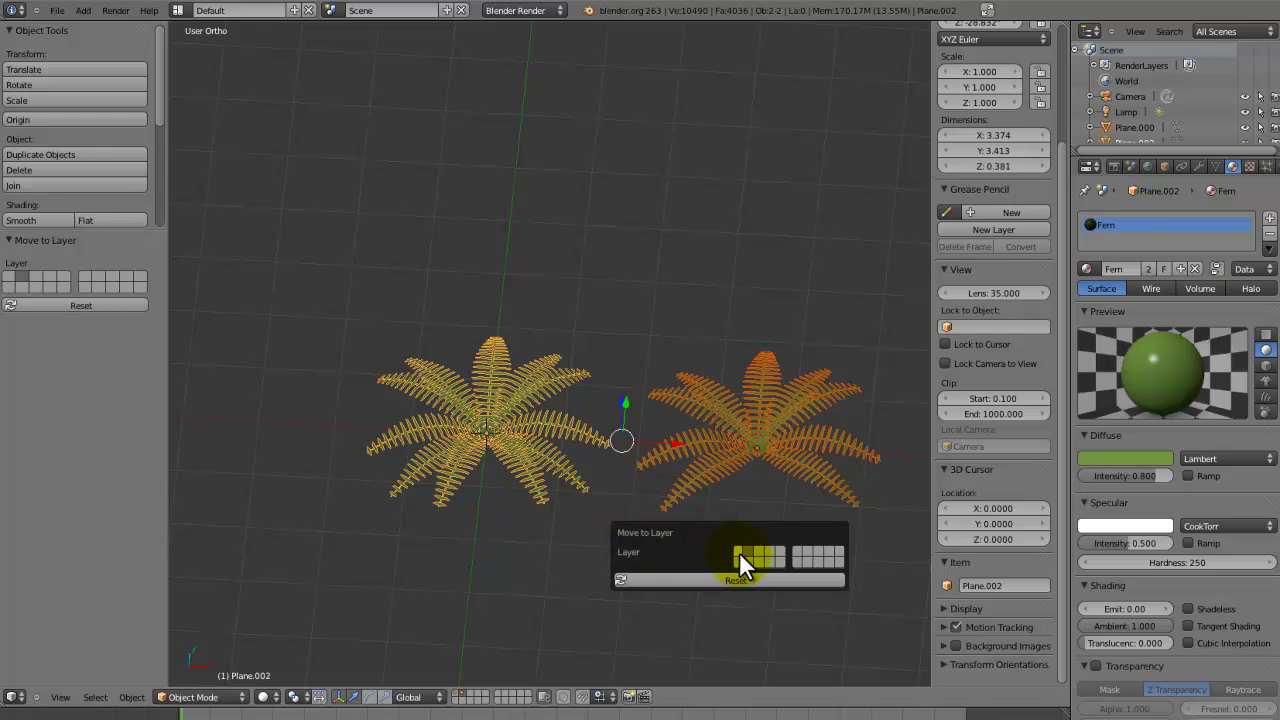
{"action": "left_click", "coordinate": [739, 553]}
{"action": "left_click", "coordinate": [457, 694]}
- Move both ferns along the X axis by about -1.425
{"action": "middle_click_drag", "start_coordinate": [586, 471], "coordinate": [663, 371]}
{"action": "key", "text": "g"}
{"action": "key", "text": "x"}
{"action": "left_click", "coordinate": [536, 382]}
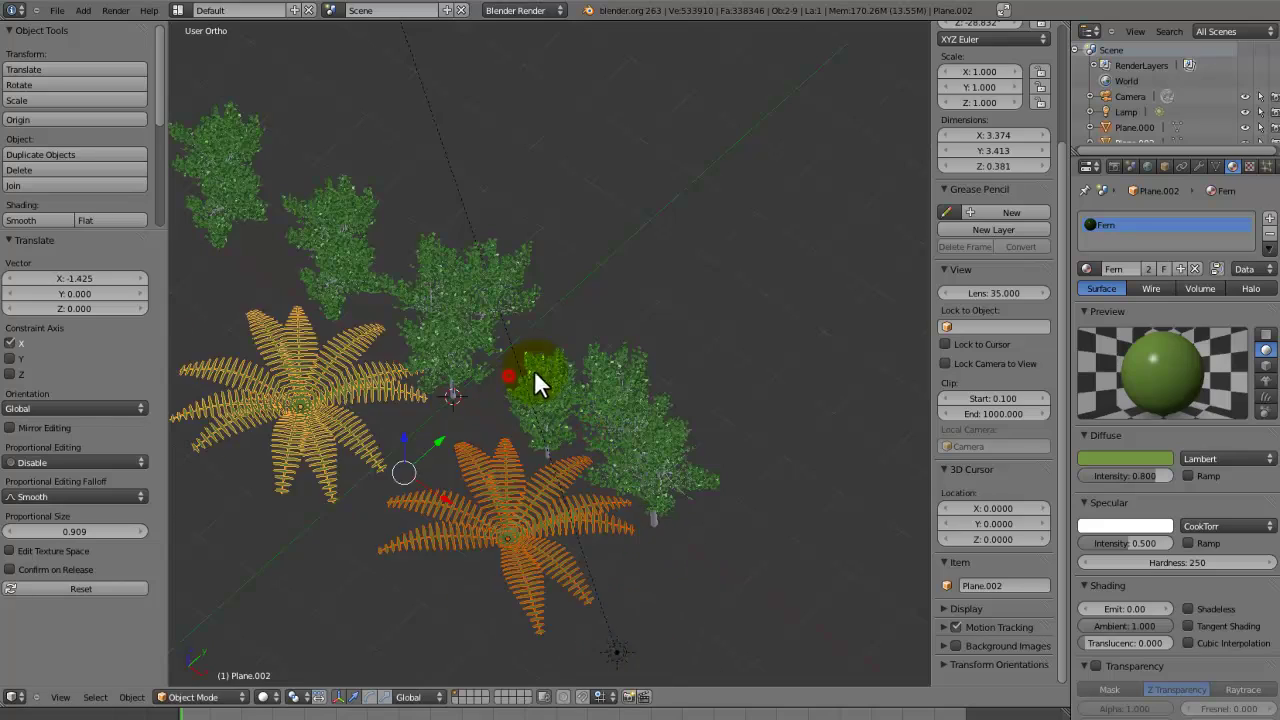
- Select the fern copy in front view and scale it down uniformly to about 0.705
{"action": "middle_click_drag", "start_coordinate": [534, 380], "coordinate": [600, 323]}
{"action": "key", "text": "KP_1"}
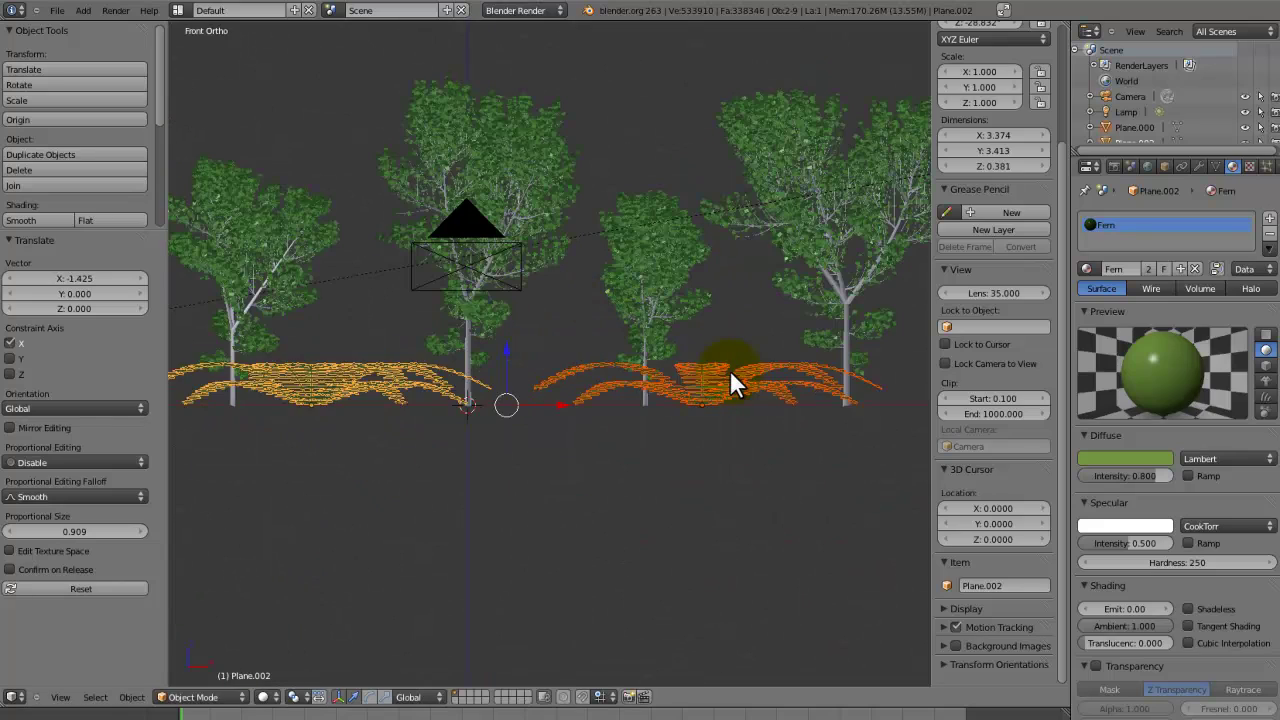
{"action": "right_click", "coordinate": [730, 378]}
{"action": "key", "text": "s"}
{"action": "left_click", "coordinate": [740, 412]}
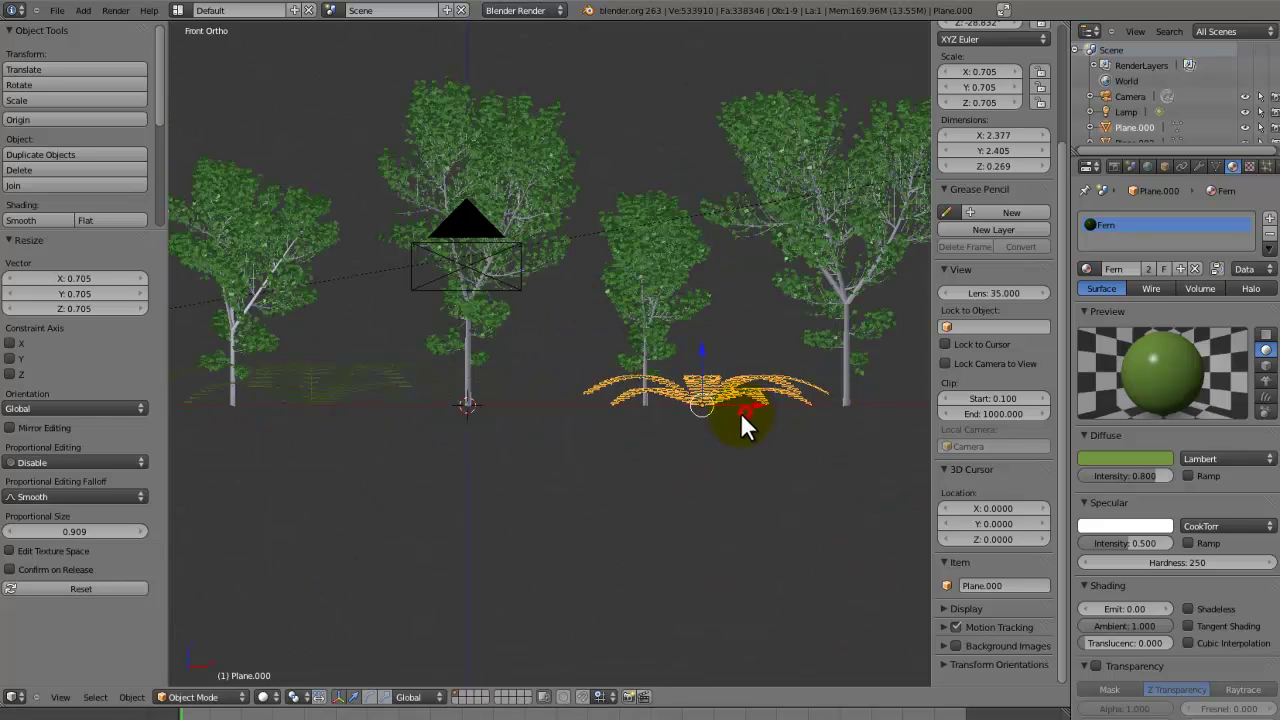
- Scale the original fern down uniformly to about 0.816 and save over the existing blend file
{"action": "middle_click_drag", "start_coordinate": [740, 412], "coordinate": [715, 480]}
{"action": "right_click", "coordinate": [285, 500]}
{"action": "key", "text": "KP_1"}
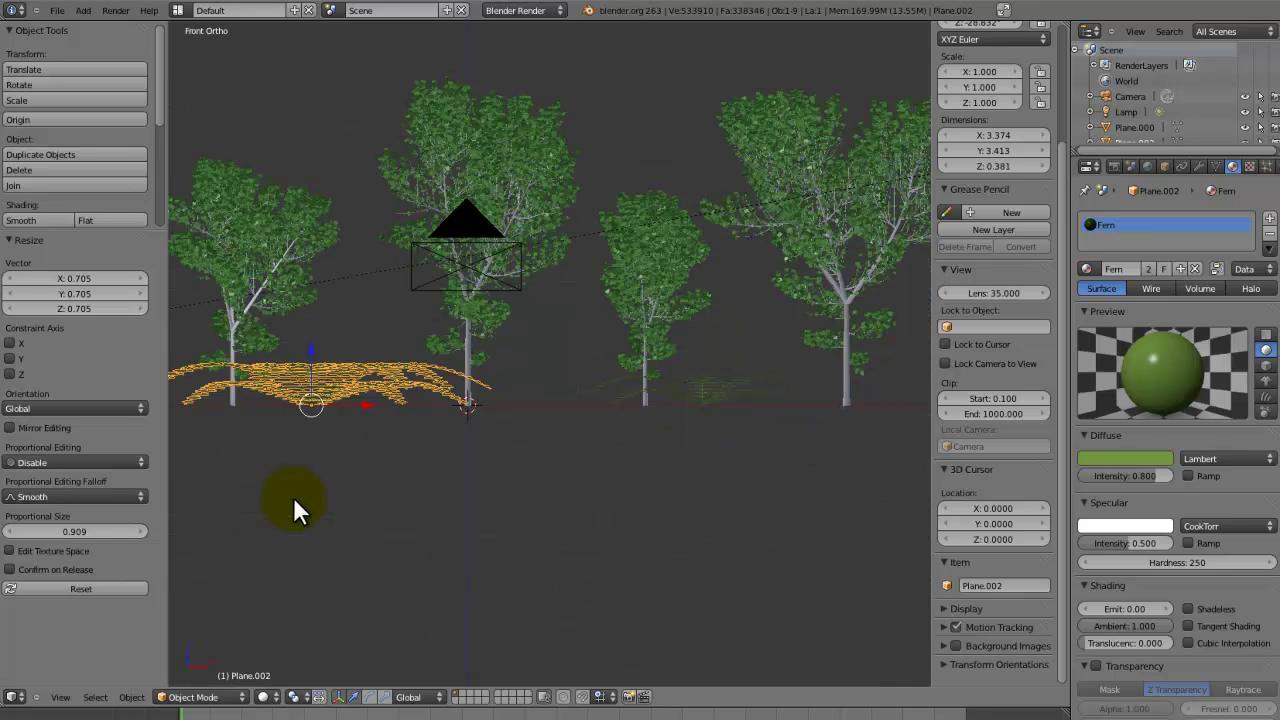
{"action": "key", "text": "s"}
{"action": "left_click", "coordinate": [420, 481]}
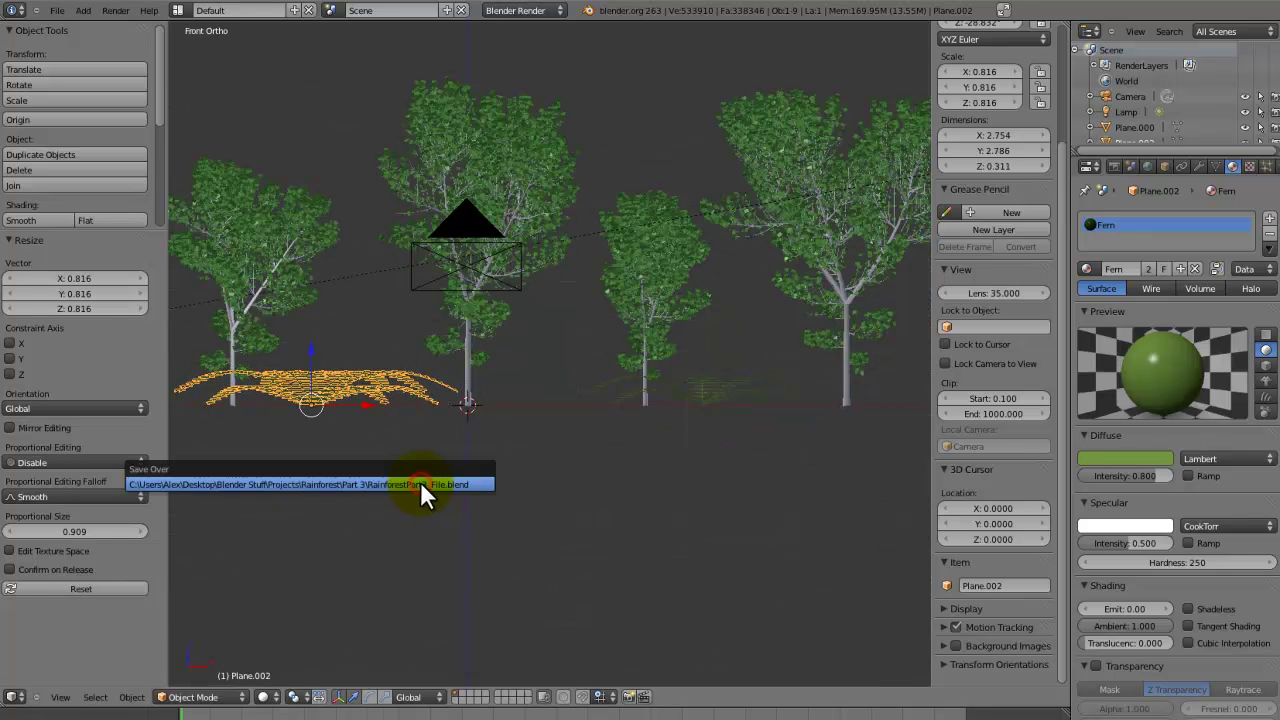
- Stretch the original fern along the Z axis by a factor of about 1.545
{"action": "middle_click_drag", "start_coordinate": [456, 467], "coordinate": [599, 404], "text": "shift"}
{"action": "key", "text": "s"}
{"action": "key", "text": "z"}
{"action": "left_click", "coordinate": [679, 517]}
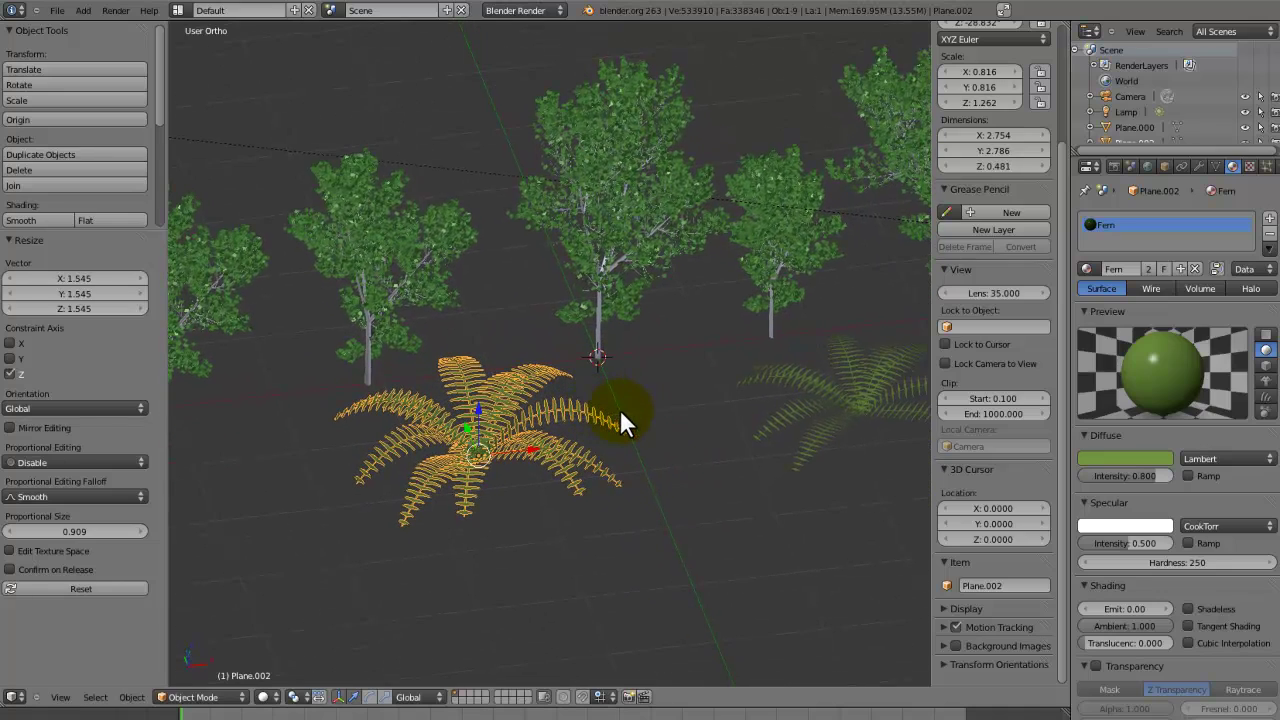
- Apply the scale of the original fern and of the fern copy
{"action": "key", "text": "ctrl+a"}
{"action": "left_click", "coordinate": [620, 409]}
{"action": "right_click", "coordinate": [798, 405]}
{"action": "key", "text": "ctrl+a"}
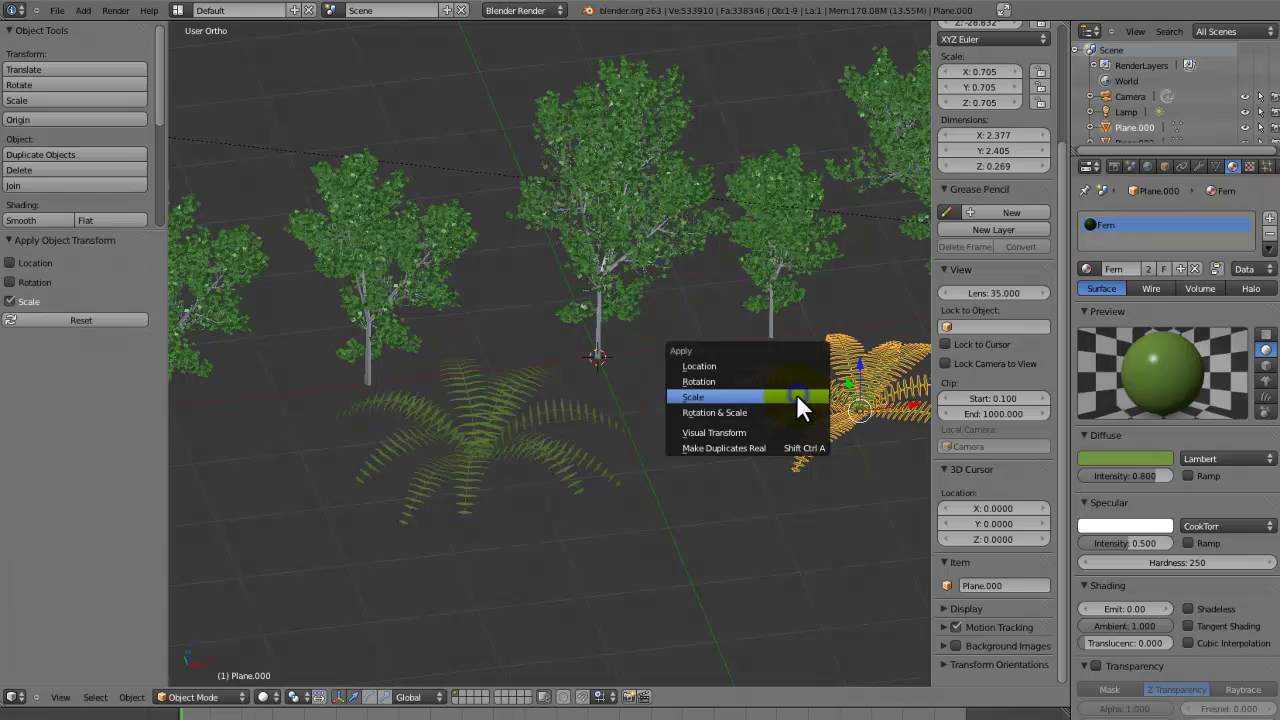
{"action": "left_click", "coordinate": [794, 403]}
- Switch to the camera view and render the scene with the trees and both ferns
{"action": "key", "text": "KP_5"}
{"action": "scroll", "coordinate": [770, 405], "scroll_direction": "up", "scroll_amount": 4}
{"action": "key", "text": "KP_0"}
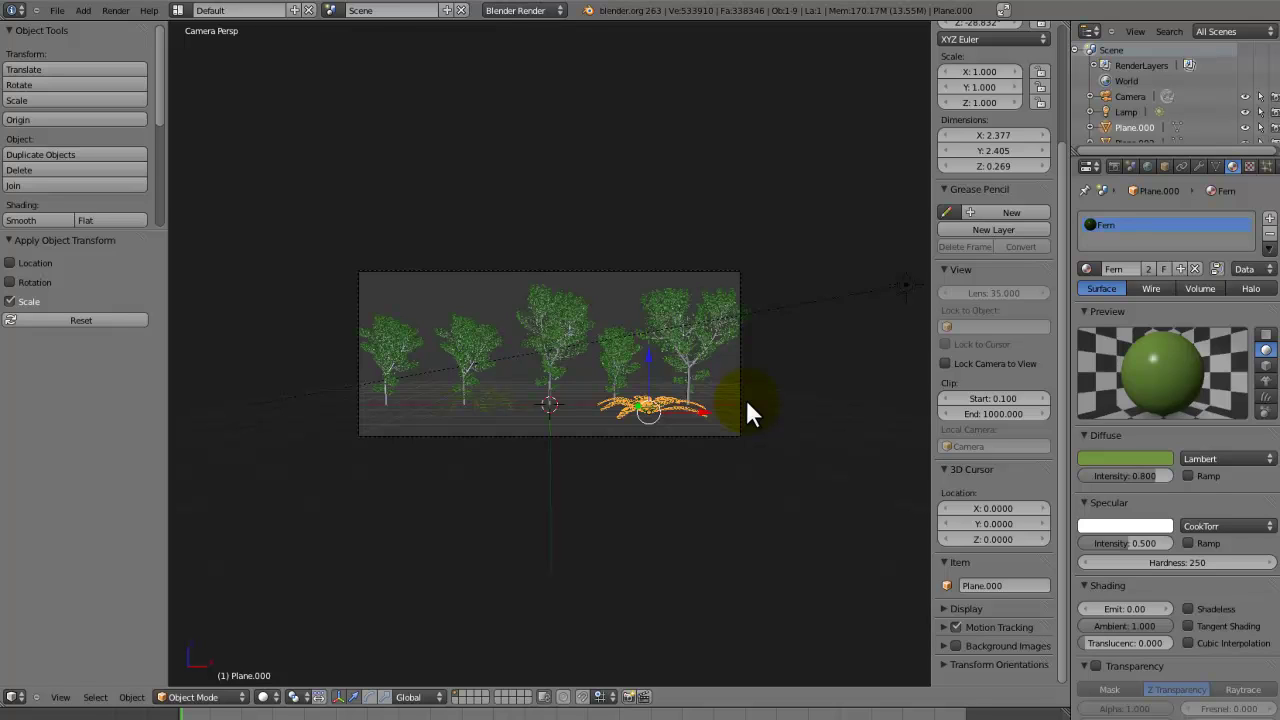
{"action": "key", "text": "F12"}
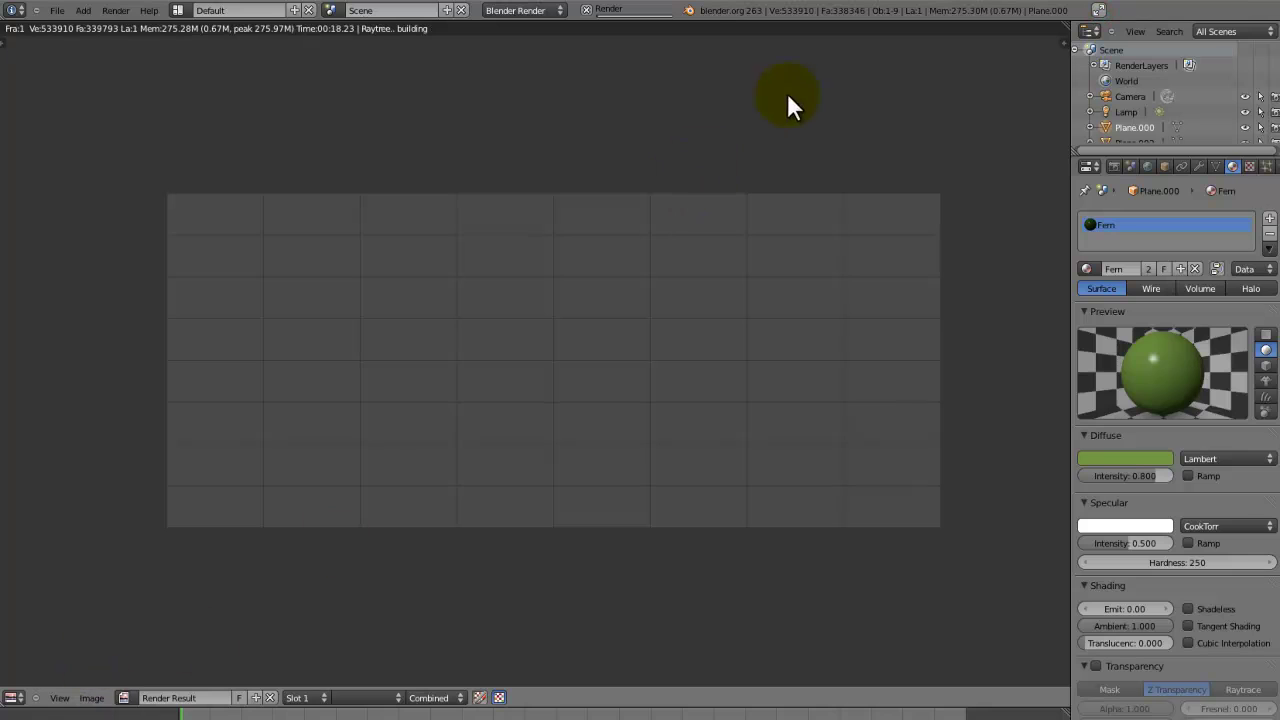
{"action": "left_click", "coordinate": [1100, 14]}
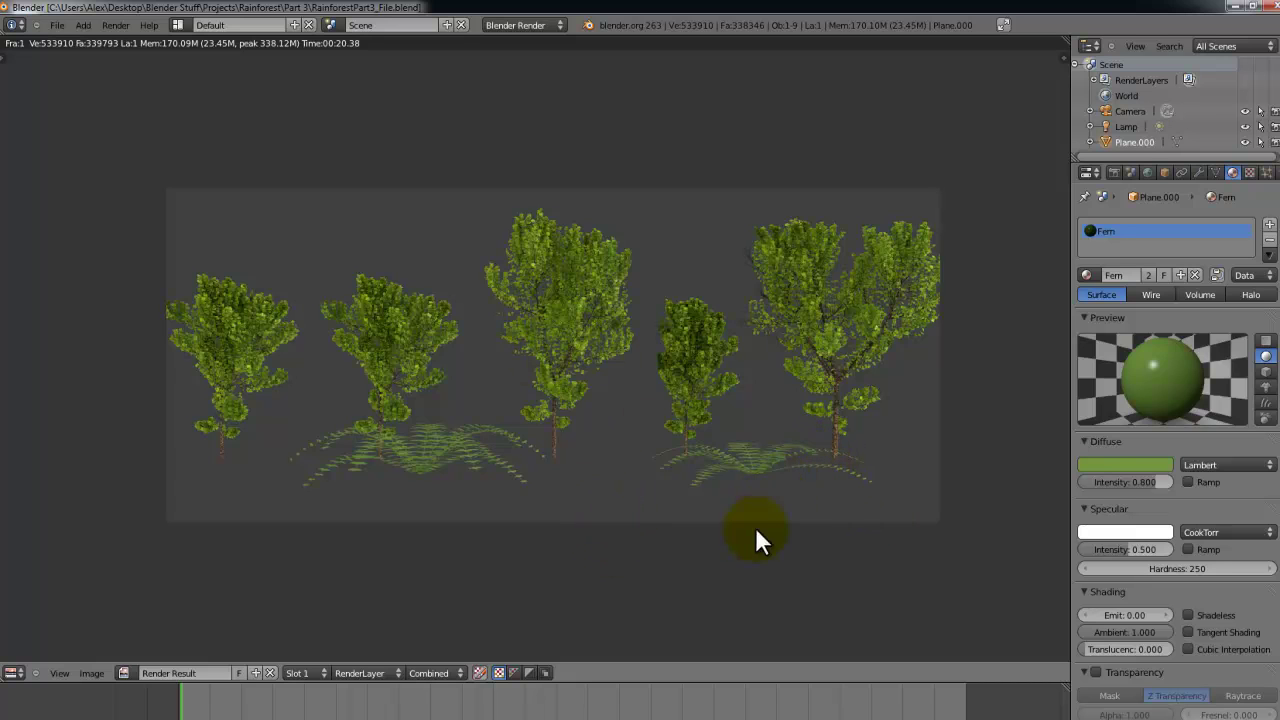
- Darken the Fern material's diffuse colour to a deeper green of R 0.04494, G 0.09083, B 0.005978 and save over the existing blend file
{"action": "key", "text": "Escape"}
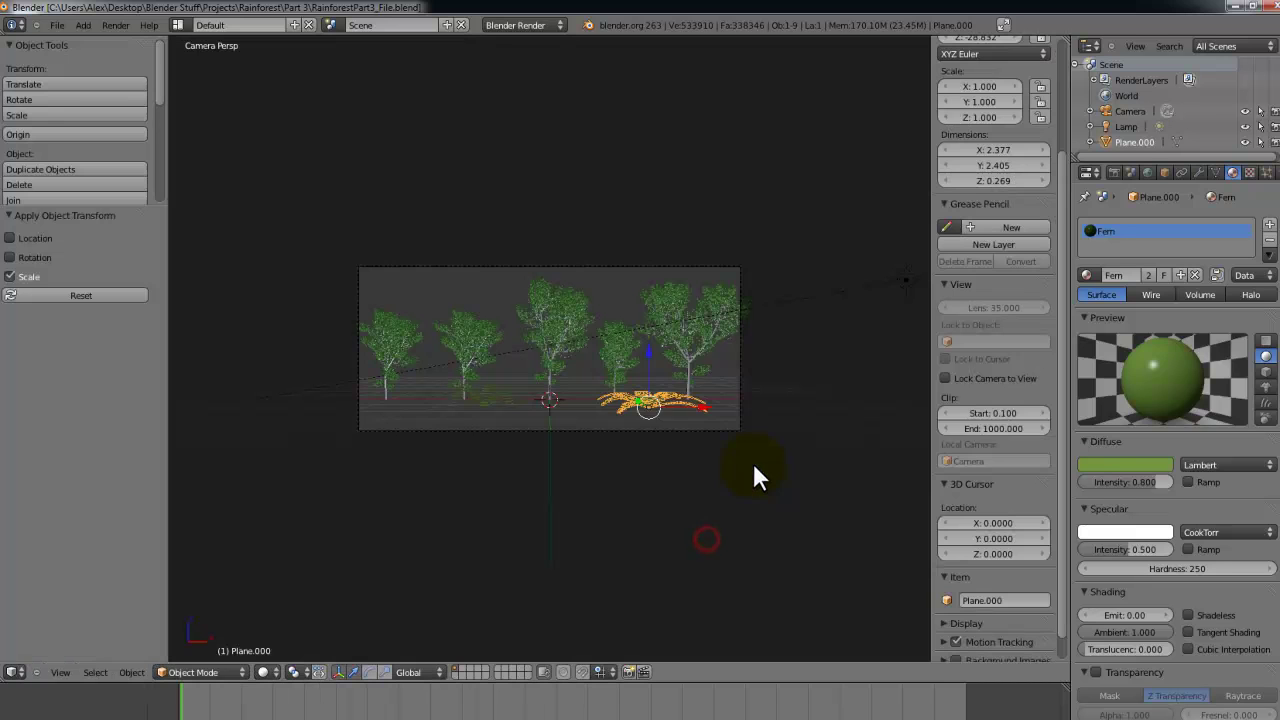
{"action": "left_click", "coordinate": [1138, 462]}
{"action": "left_click_drag", "start_coordinate": [1157, 300], "coordinate": [1160, 333]}
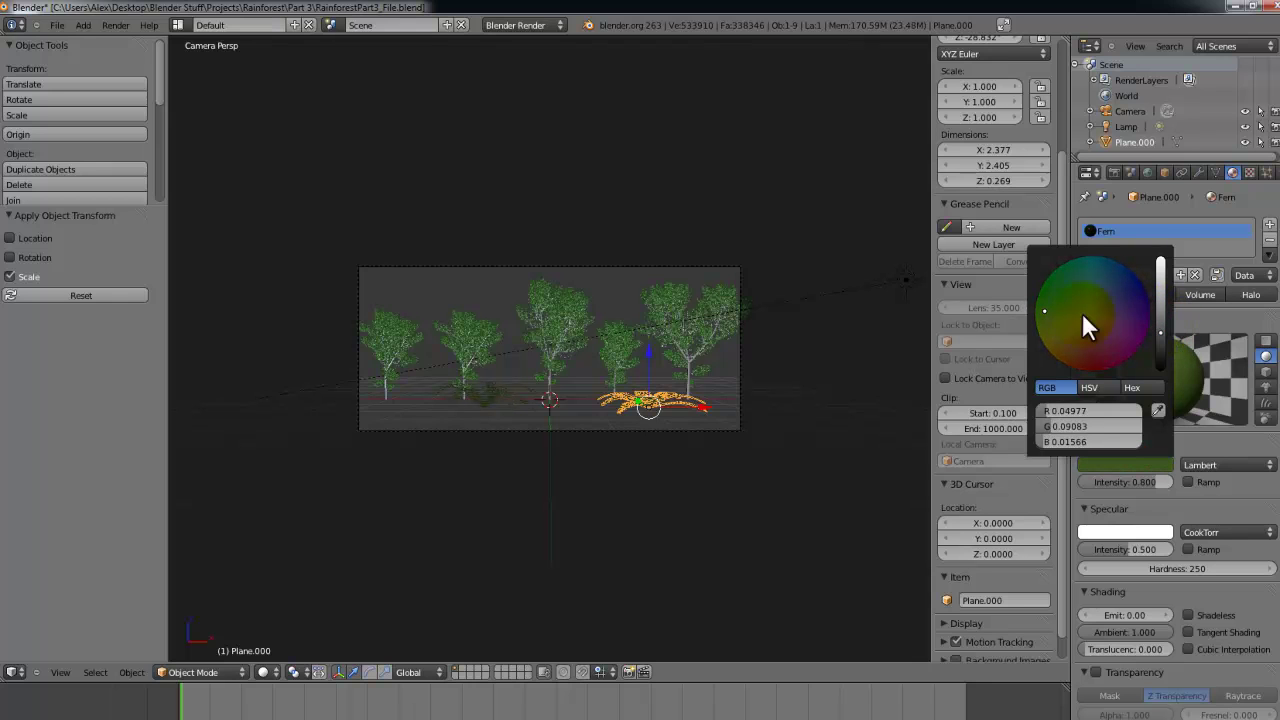
{"action": "left_click_drag", "start_coordinate": [1046, 309], "coordinate": [1039, 310]}
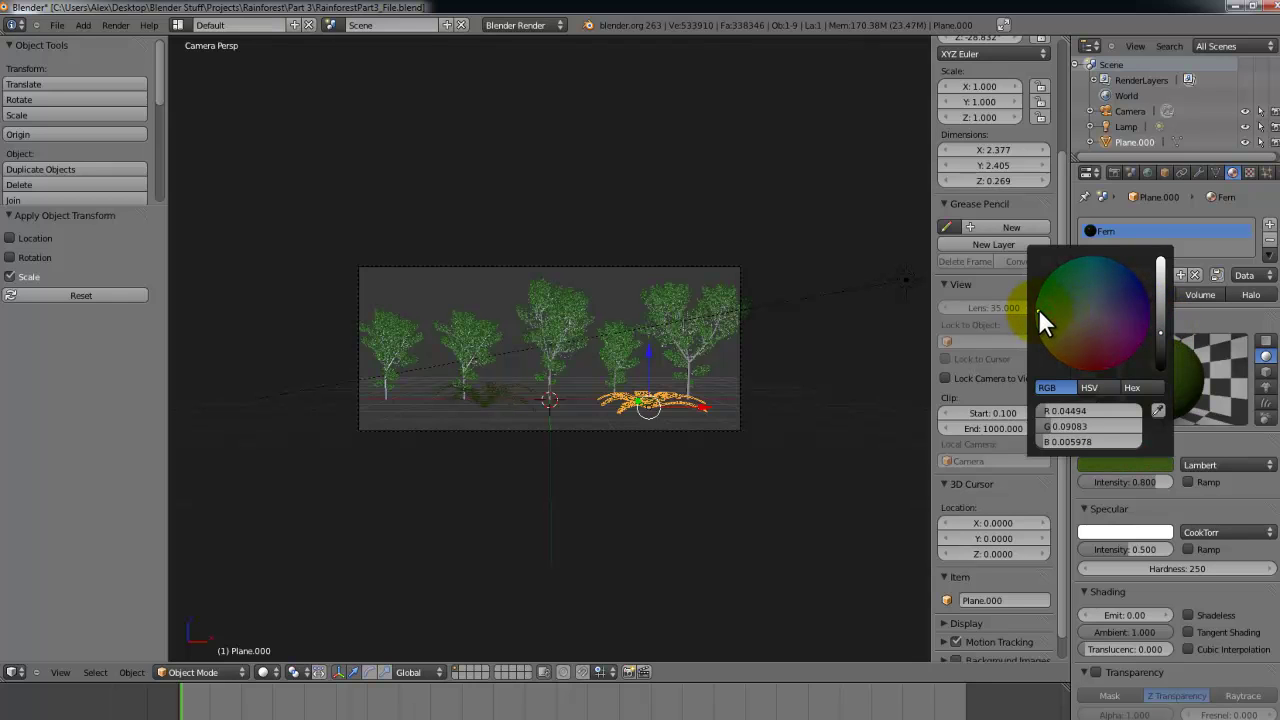
{"action": "key", "text": "ctrl+s"}
{"action": "left_click", "coordinate": [836, 449]}
- Shift the Fern material's diffuse colour slightly towards a yellowish olive green and save over the existing blend file
{"action": "left_click", "coordinate": [1123, 464]}
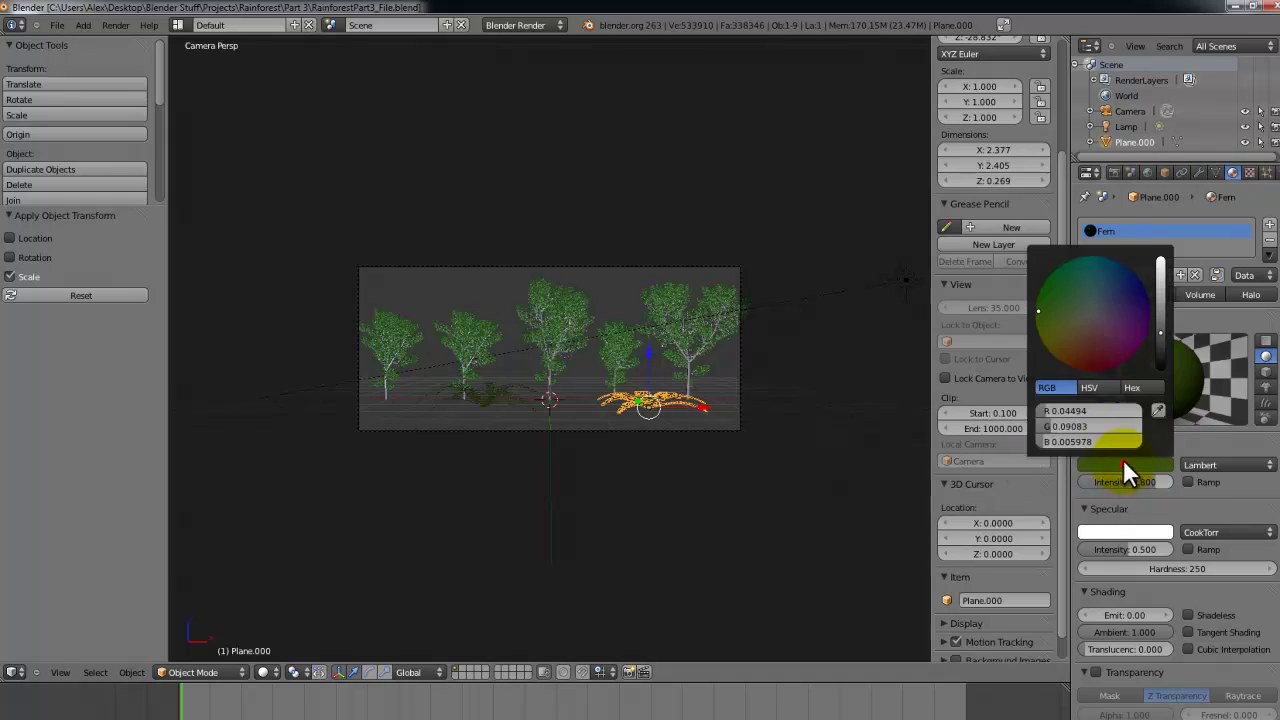
{"action": "left_click_drag", "start_coordinate": [1041, 316], "coordinate": [1038, 324]}
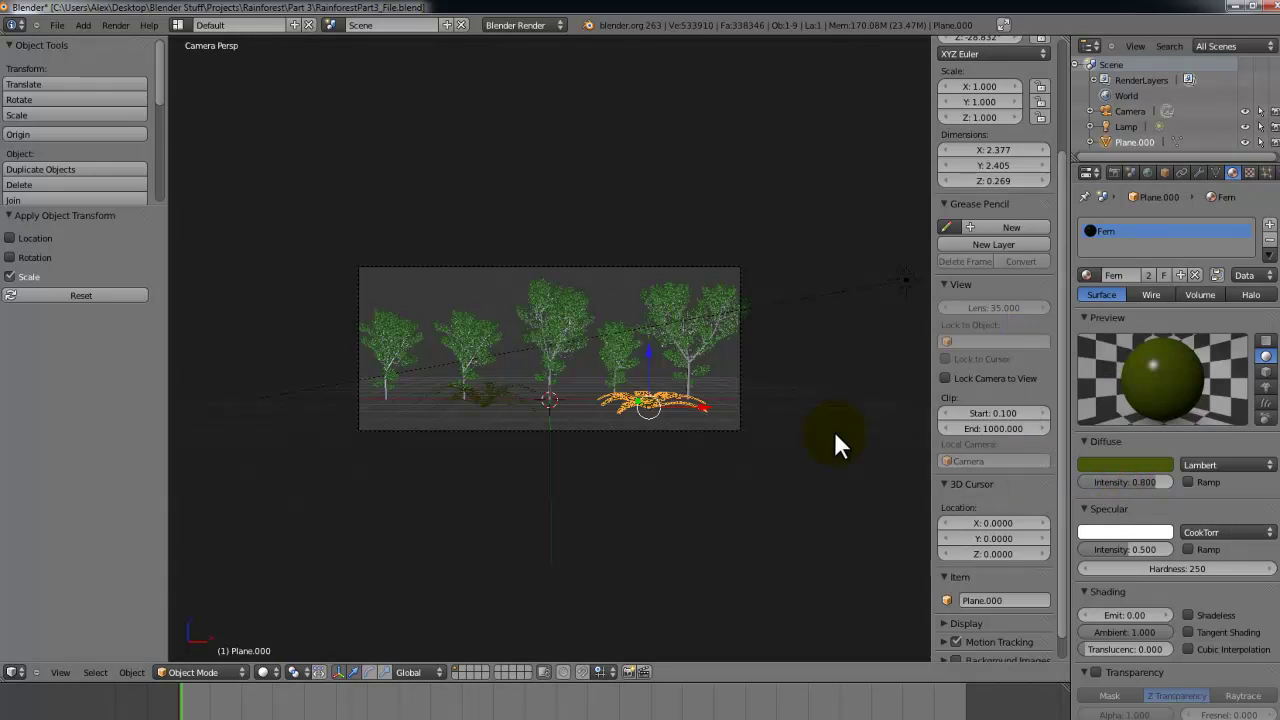
{"action": "key", "text": "ctrl+s"}
{"action": "left_click", "coordinate": [733, 419]}
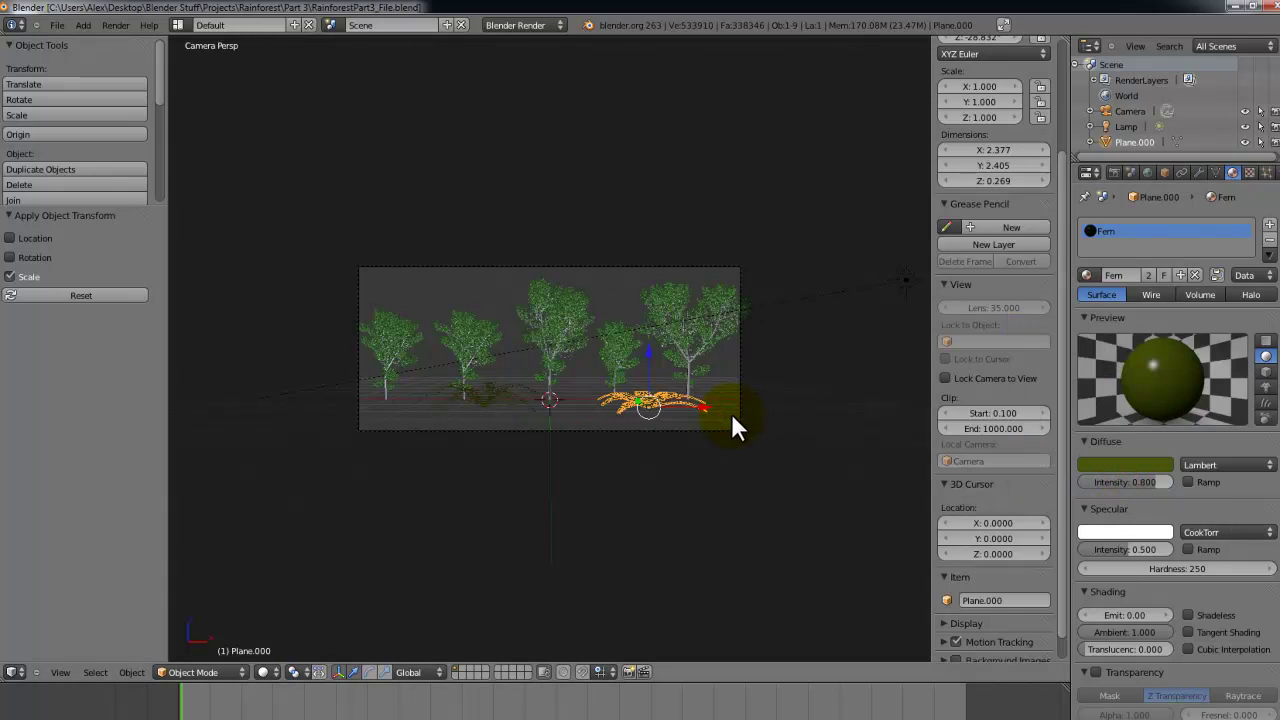
- Render the scene and examine how the recoloured ferns look up close and beside the trees
{"action": "key", "text": "F12"}
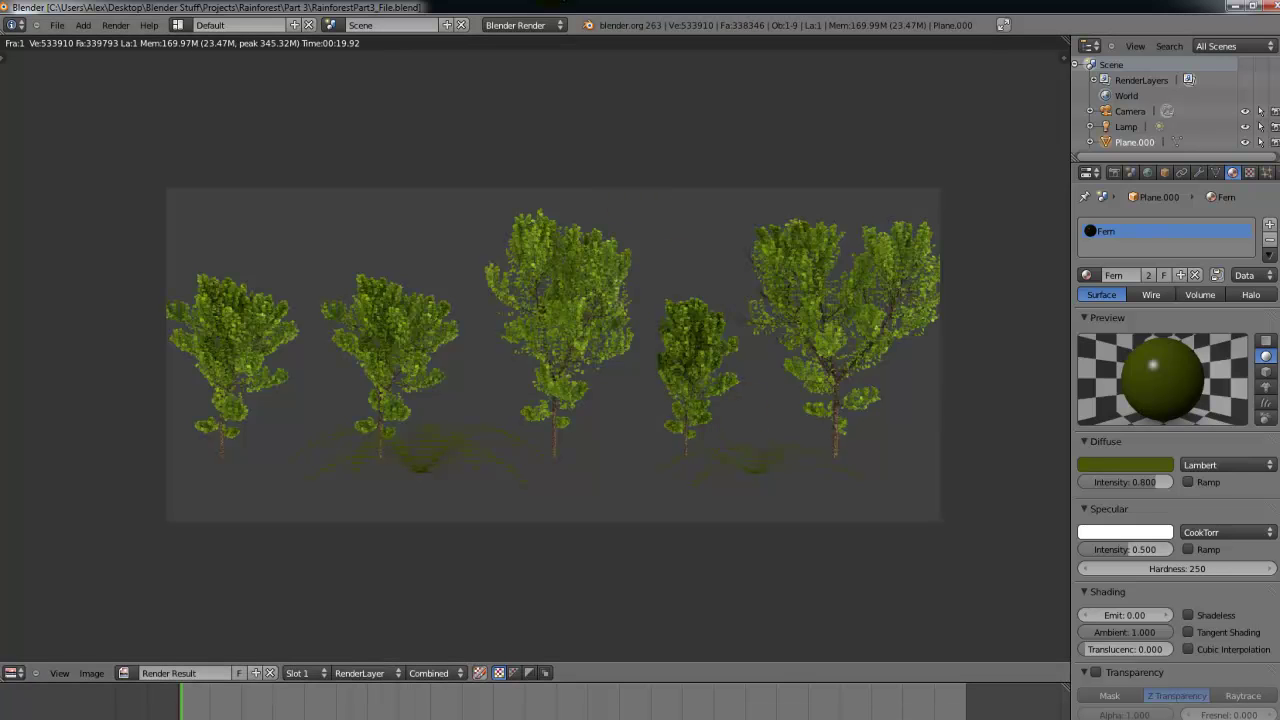
{"action": "scroll", "coordinate": [746, 375], "scroll_direction": "up", "scroll_amount": 1}
{"action": "middle_click_drag", "start_coordinate": [746, 375], "coordinate": [692, 232]}
{"action": "scroll", "coordinate": [771, 224], "scroll_direction": "up", "scroll_amount": 1}
{"action": "scroll", "coordinate": [857, 251], "scroll_direction": "down", "scroll_amount": 4}
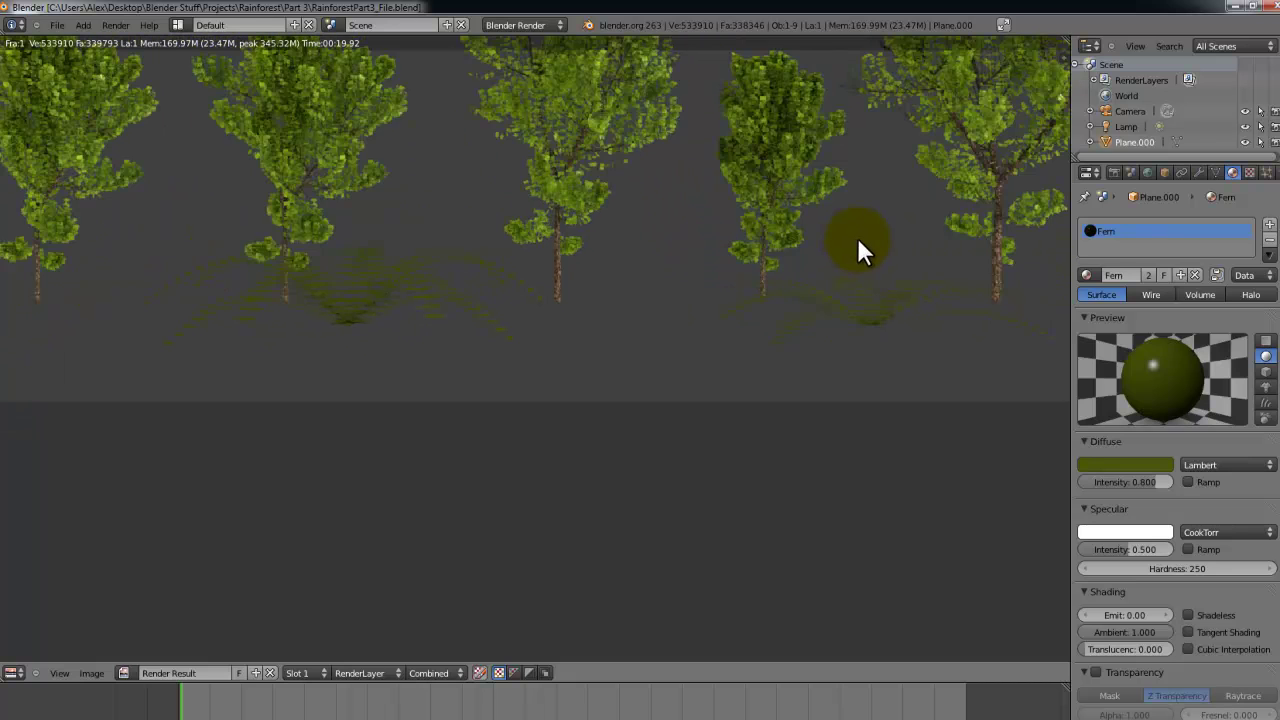
{"action": "scroll", "coordinate": [344, 259], "scroll_direction": "up", "scroll_amount": 3}
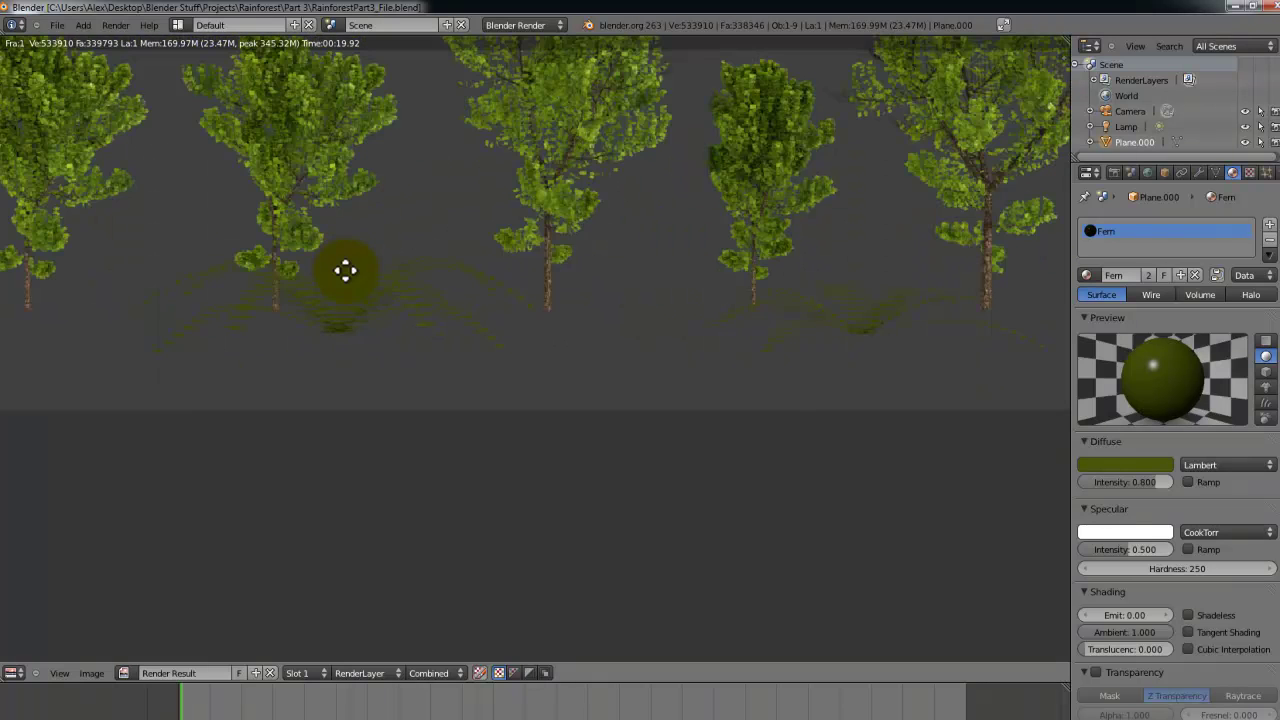
{"action": "middle_click_drag", "start_coordinate": [343, 266], "coordinate": [337, 451]}
{"action": "scroll", "coordinate": [386, 400], "scroll_direction": "up", "scroll_amount": 4}
{"action": "middle_click_drag", "start_coordinate": [384, 386], "coordinate": [187, 494]}
{"action": "scroll", "coordinate": [453, 251], "scroll_direction": "up", "scroll_amount": 2}
{"action": "scroll", "coordinate": [394, 428], "scroll_direction": "down", "scroll_amount": 6}
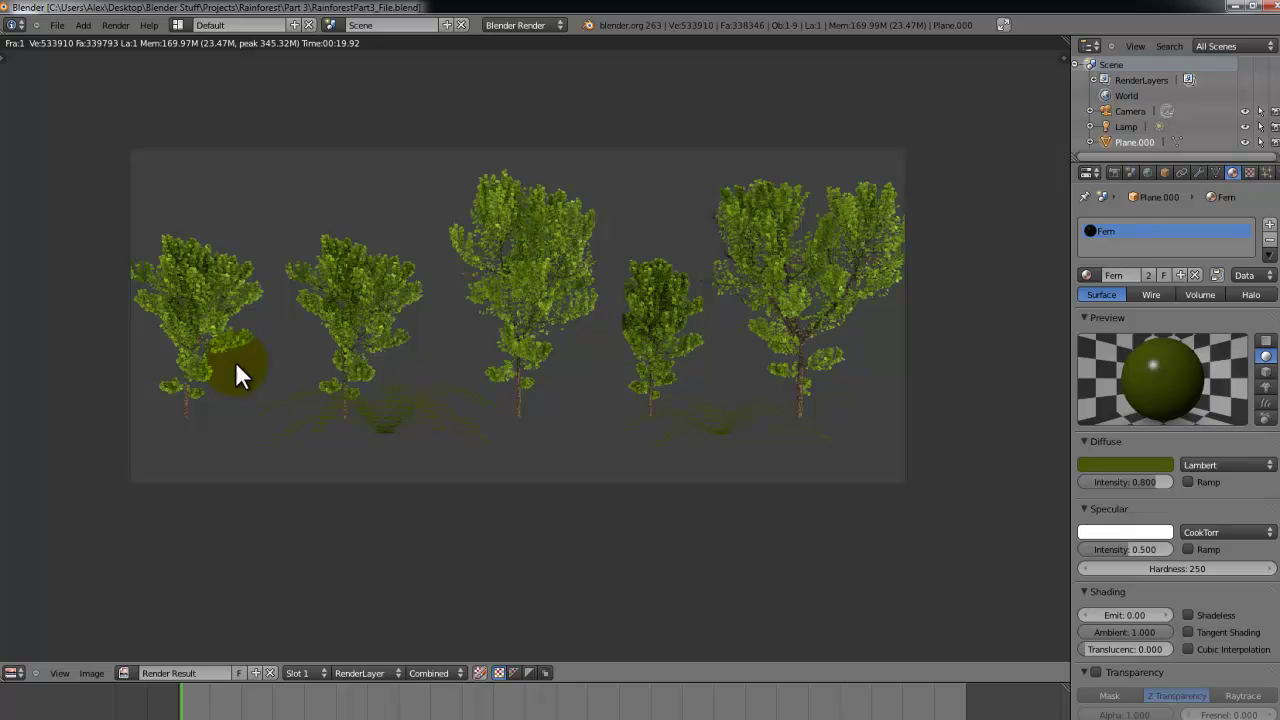
{"action": "middle_click_drag", "start_coordinate": [377, 435], "coordinate": [391, 409]}
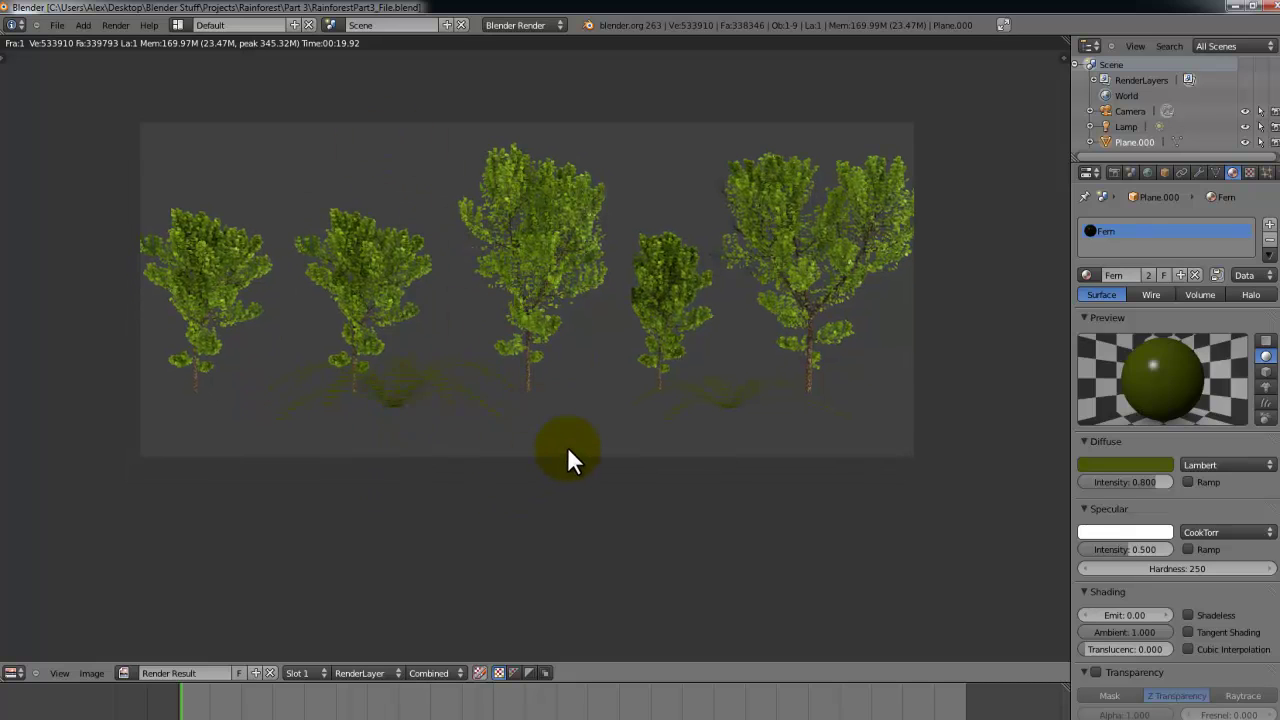
{"action": "key", "text": "Escape"}
- Rename the larger fern object as Fern1
{"action": "key", "text": "F10"}
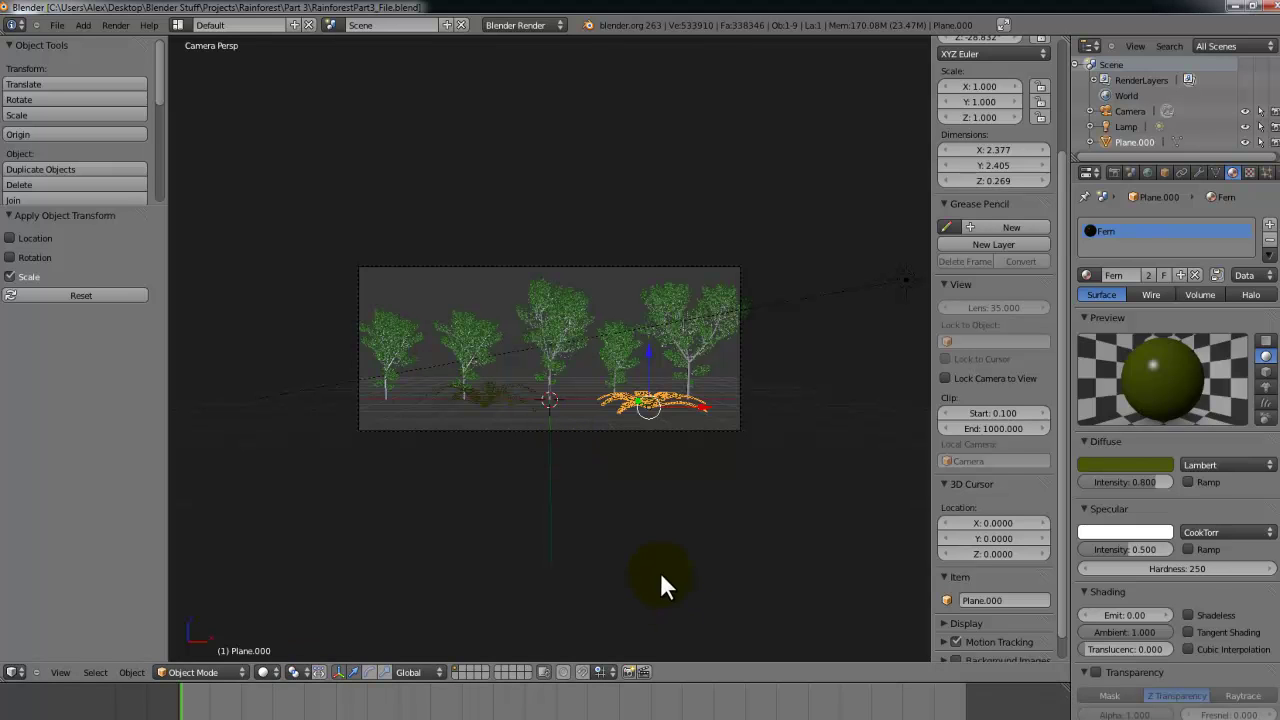
{"action": "middle_click_drag", "start_coordinate": [660, 574], "coordinate": [707, 429]}
{"action": "key", "text": "KP_7"}
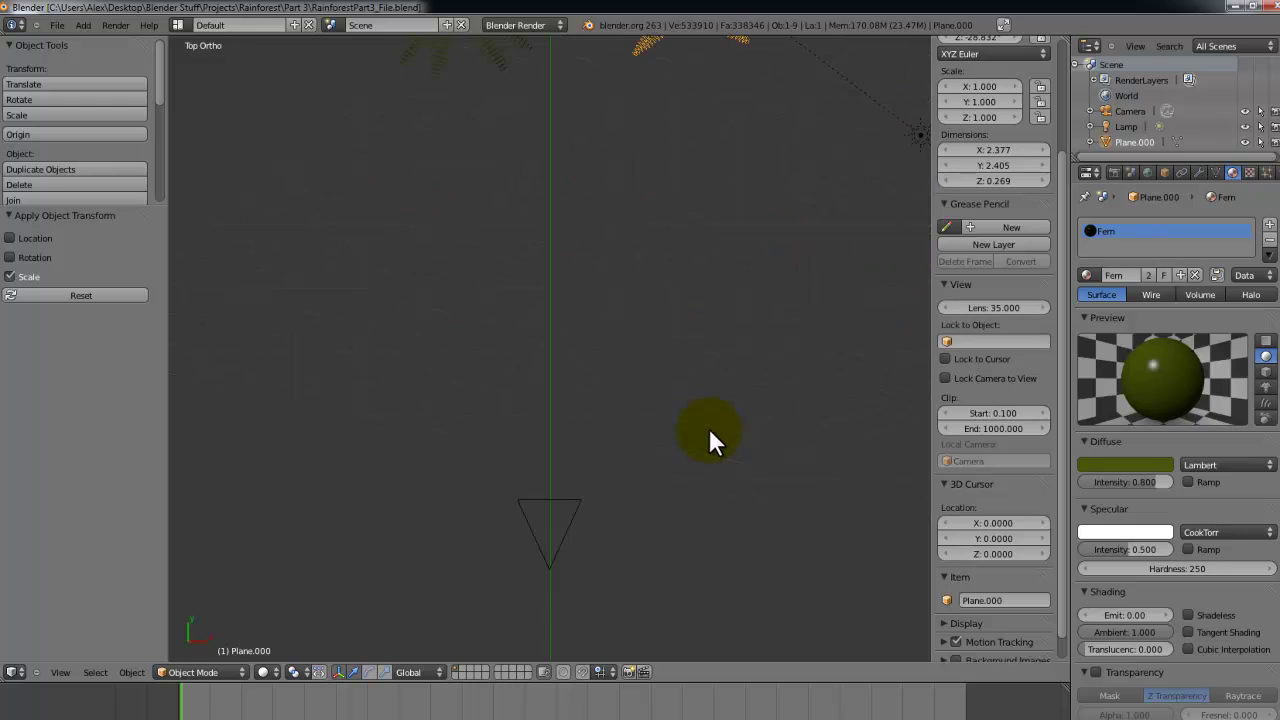
{"action": "scroll", "coordinate": [677, 315], "scroll_direction": "down", "scroll_amount": 2}
{"action": "middle_click_drag", "start_coordinate": [657, 287], "coordinate": [634, 371]}
{"action": "right_click", "coordinate": [627, 325]}
{"action": "right_click", "coordinate": [534, 434]}
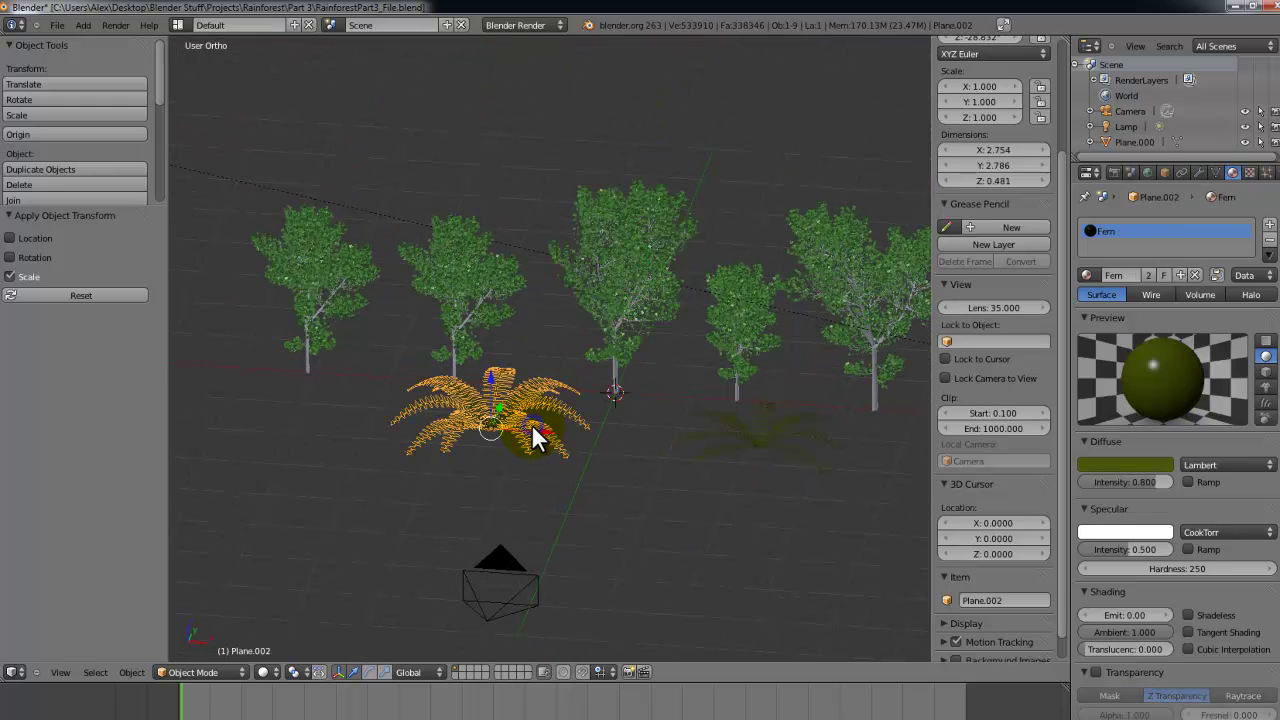
{"action": "left_click", "coordinate": [980, 599]}
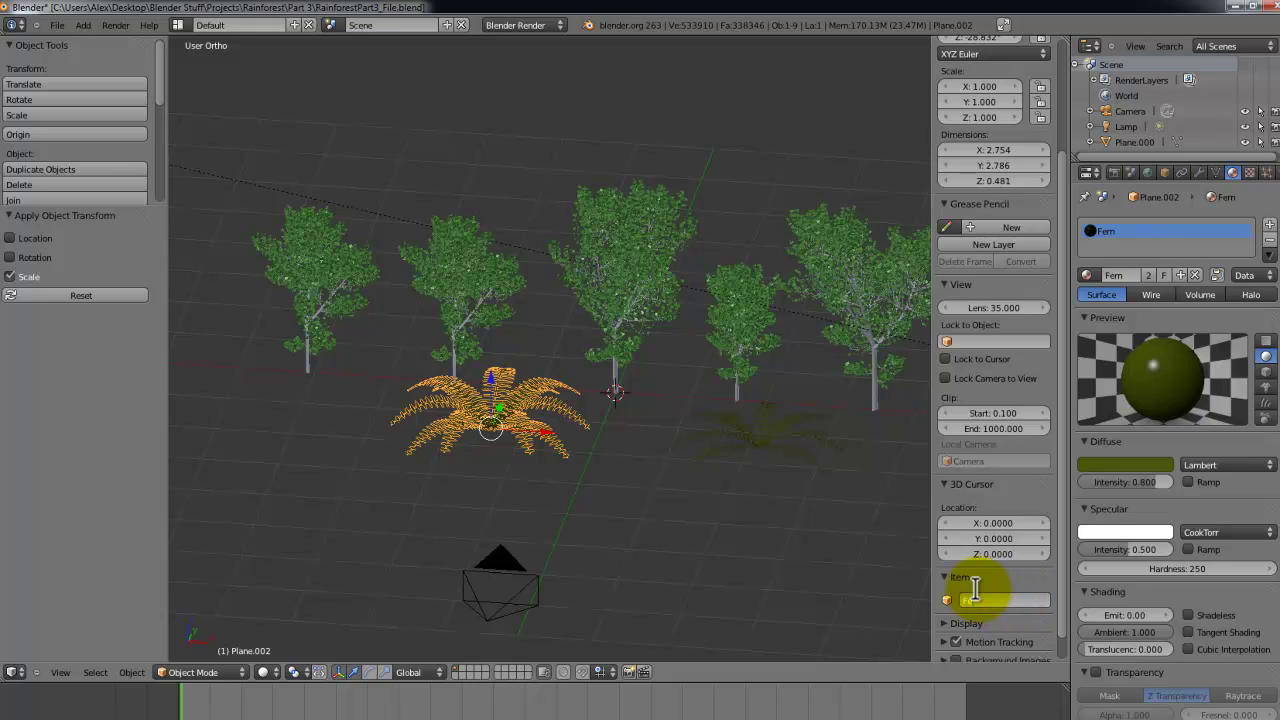
{"action": "type", "text": "Fern1"}
{"action": "key", "text": "Return"}
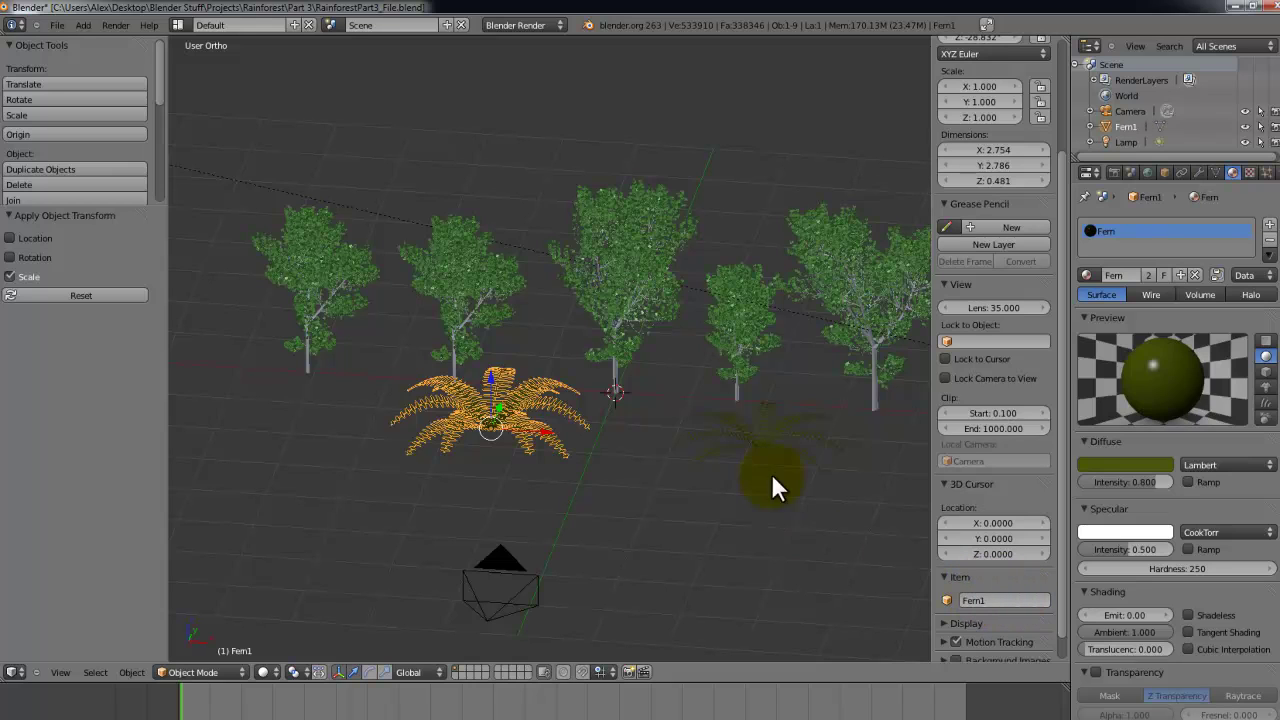
- Rename the smaller fern object as Fern2
{"action": "right_click", "coordinate": [771, 470]}
{"action": "left_click", "coordinate": [1032, 600]}
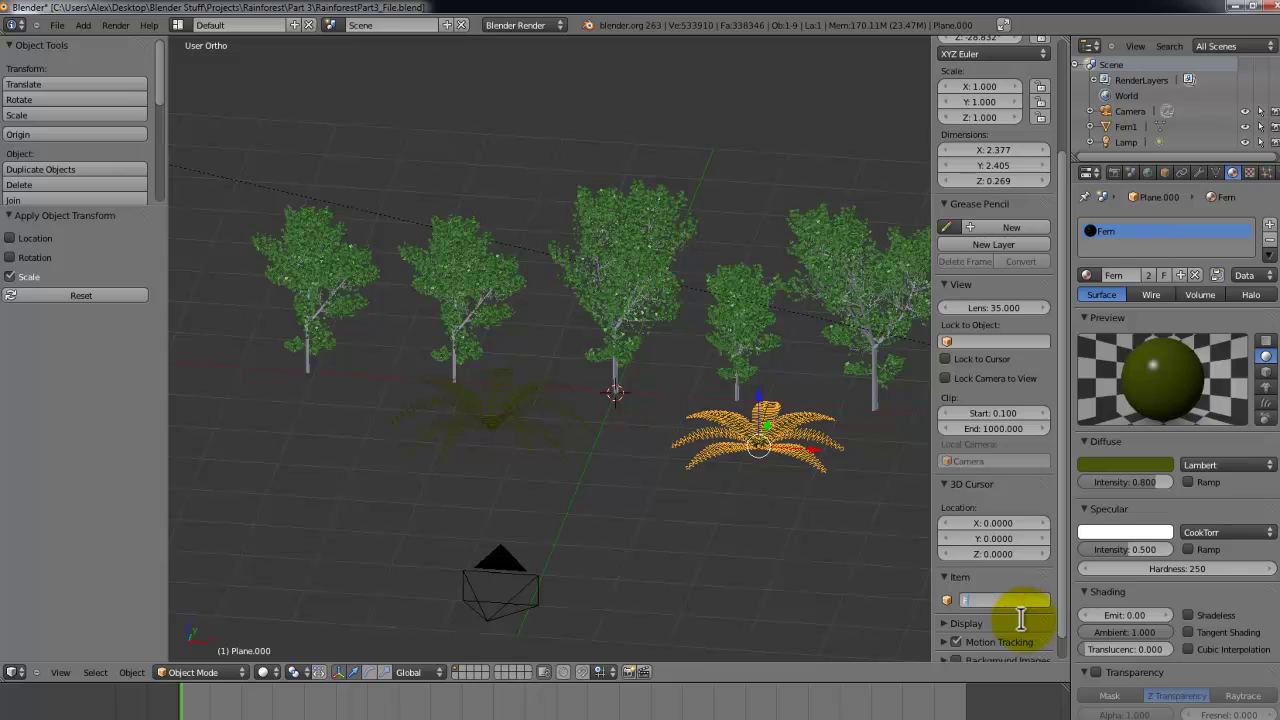
{"action": "type", "text": "Fern2"}
{"action": "key", "text": "Return"}
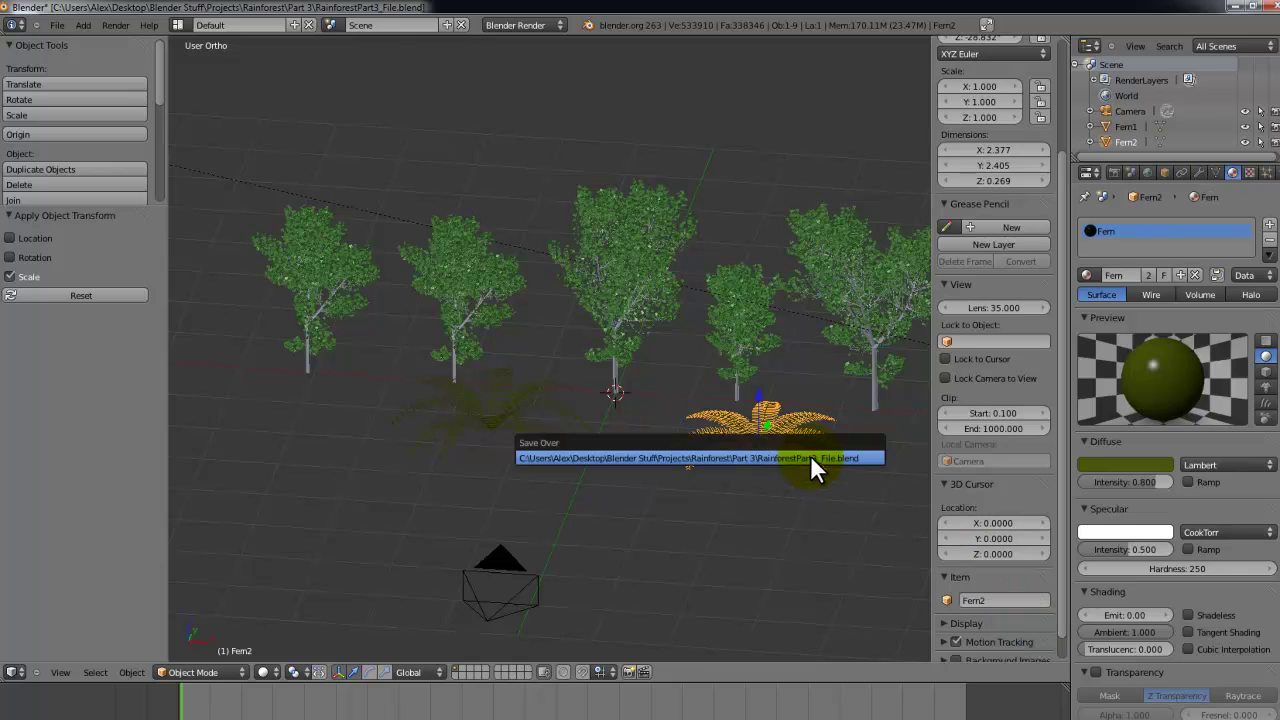